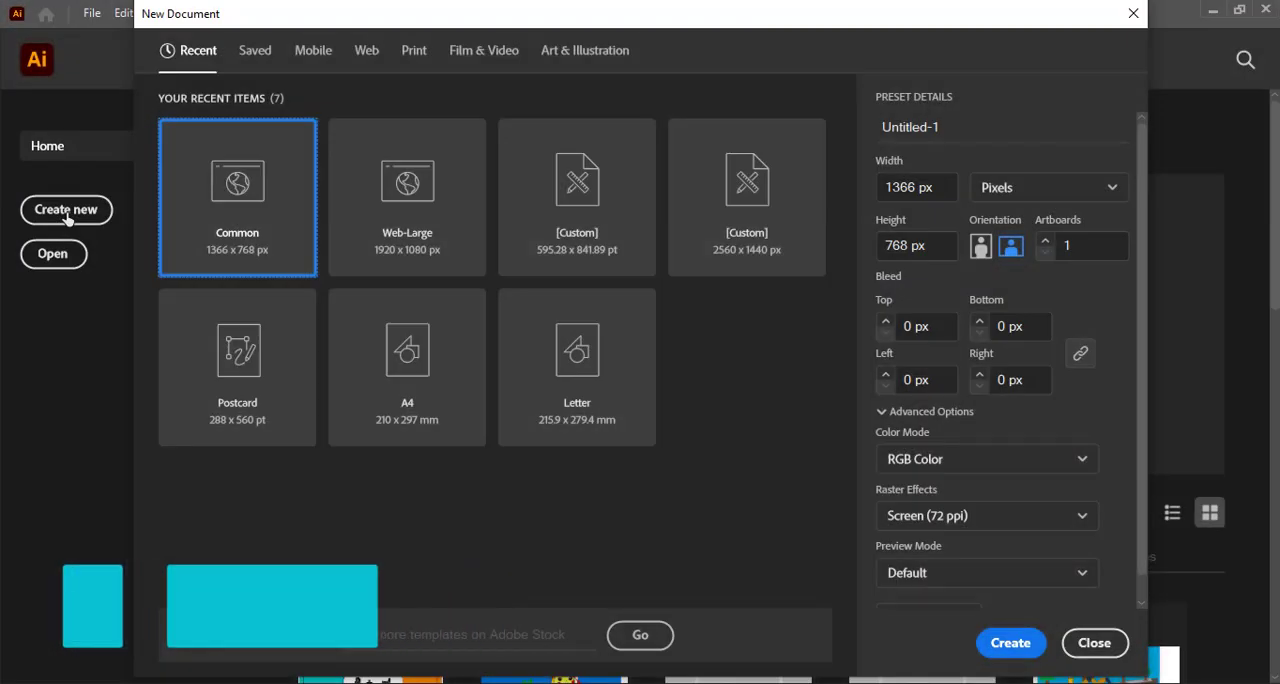
Create a new document from the recent custom 2560 x 1440 px preset.
left_click(759, 202)
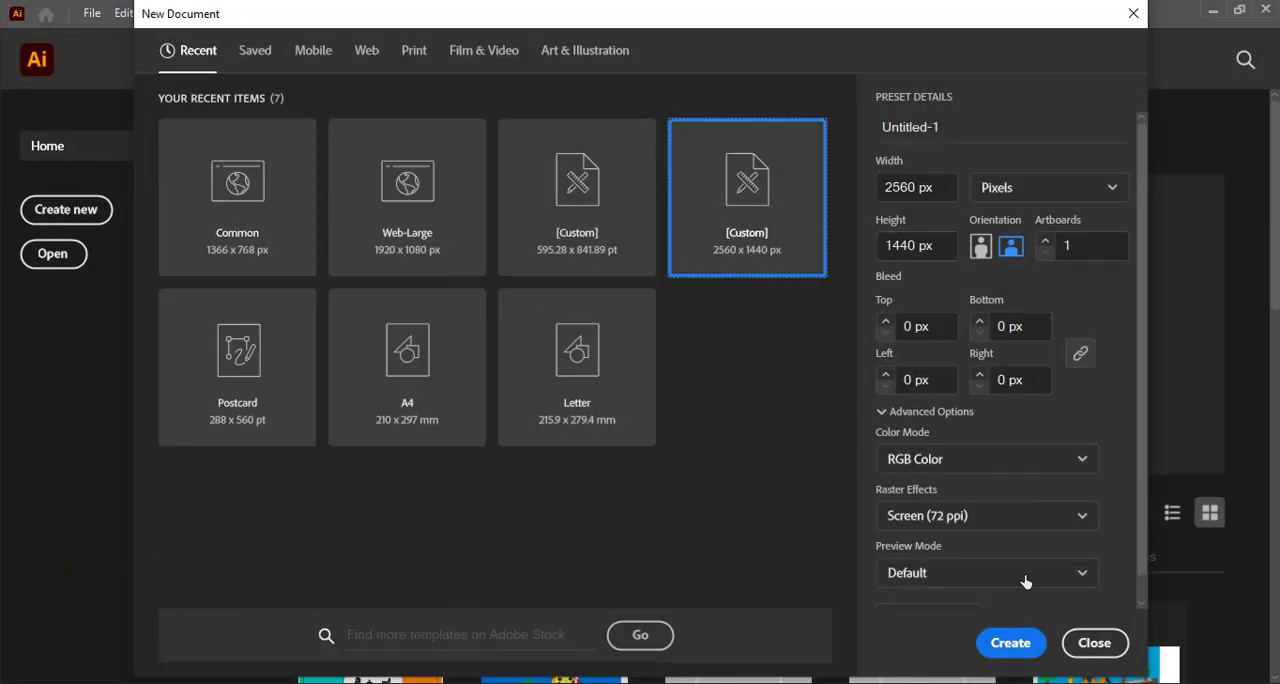
left_click(1012, 643)
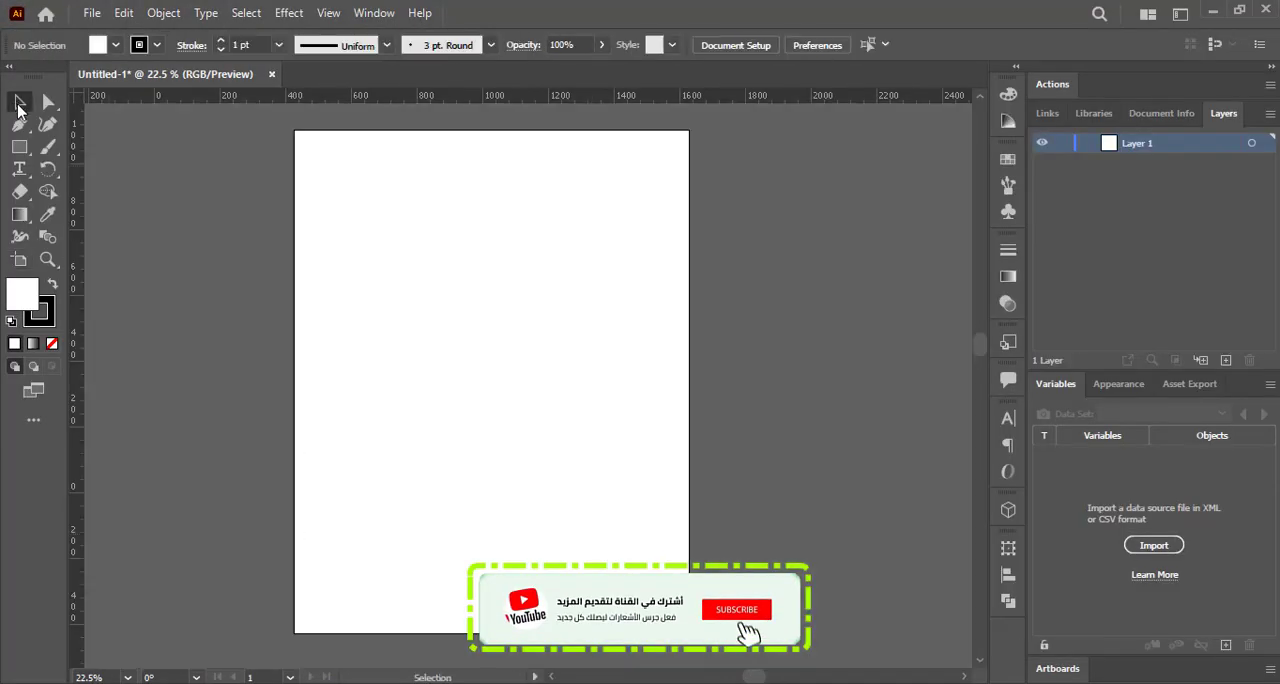
Draw a closed five-point shape with the Pen tool, overlapping the artboard's upper-right corner.
left_click_drag(748, 677, 735, 677)
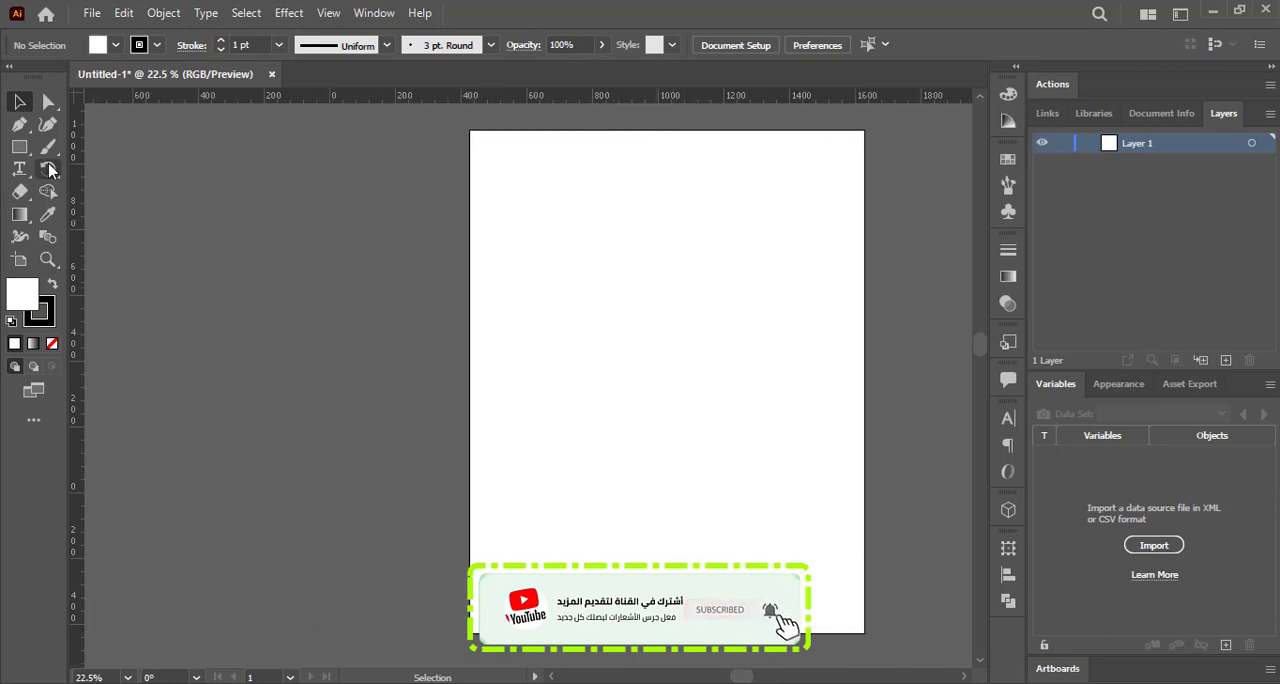
left_click(20, 125)
left_click_drag(980, 344, 980, 345)
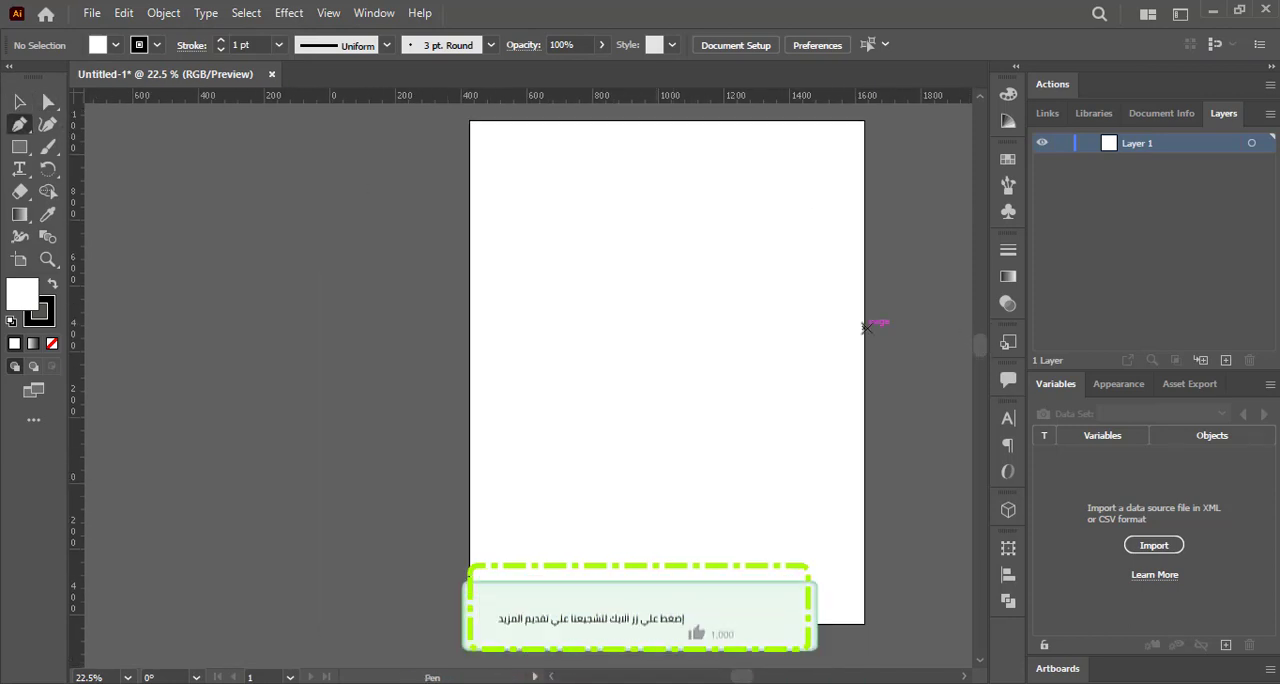
scroll(867, 328, "up", 1)
scroll(867, 328, "down", 1)
left_click_drag(788, 677, 748, 677)
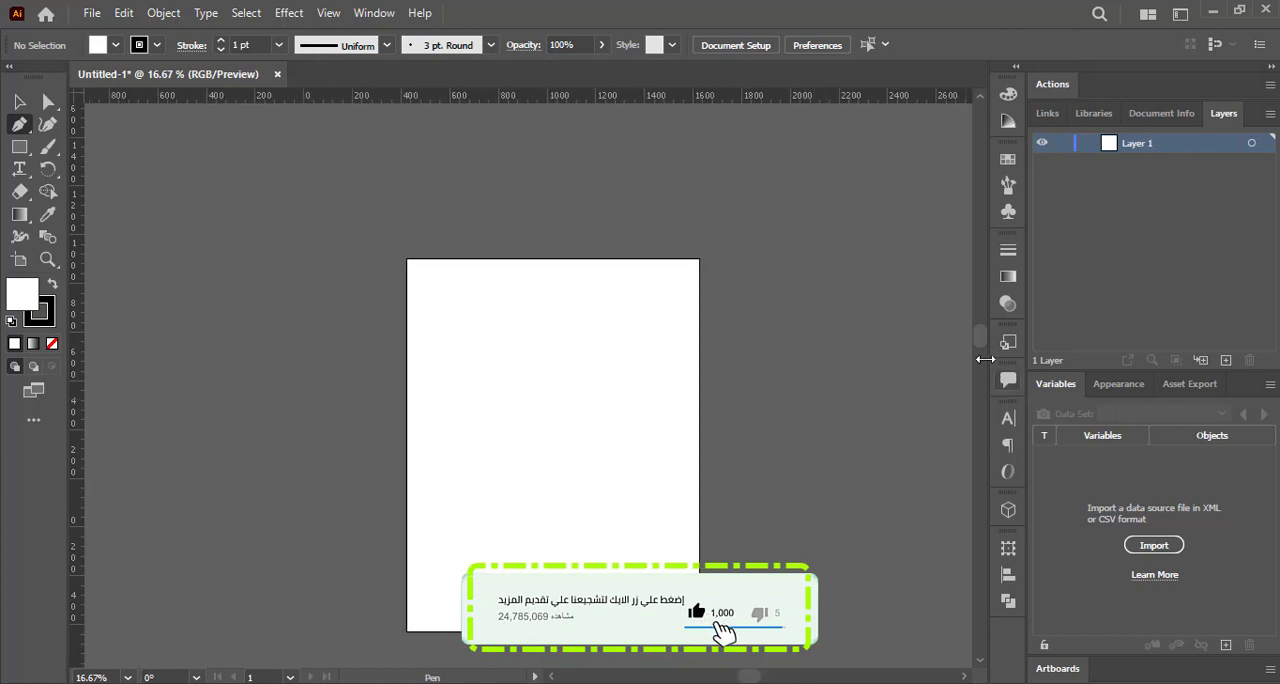
scroll(513, 290, "down", 1)
left_click(587, 179)
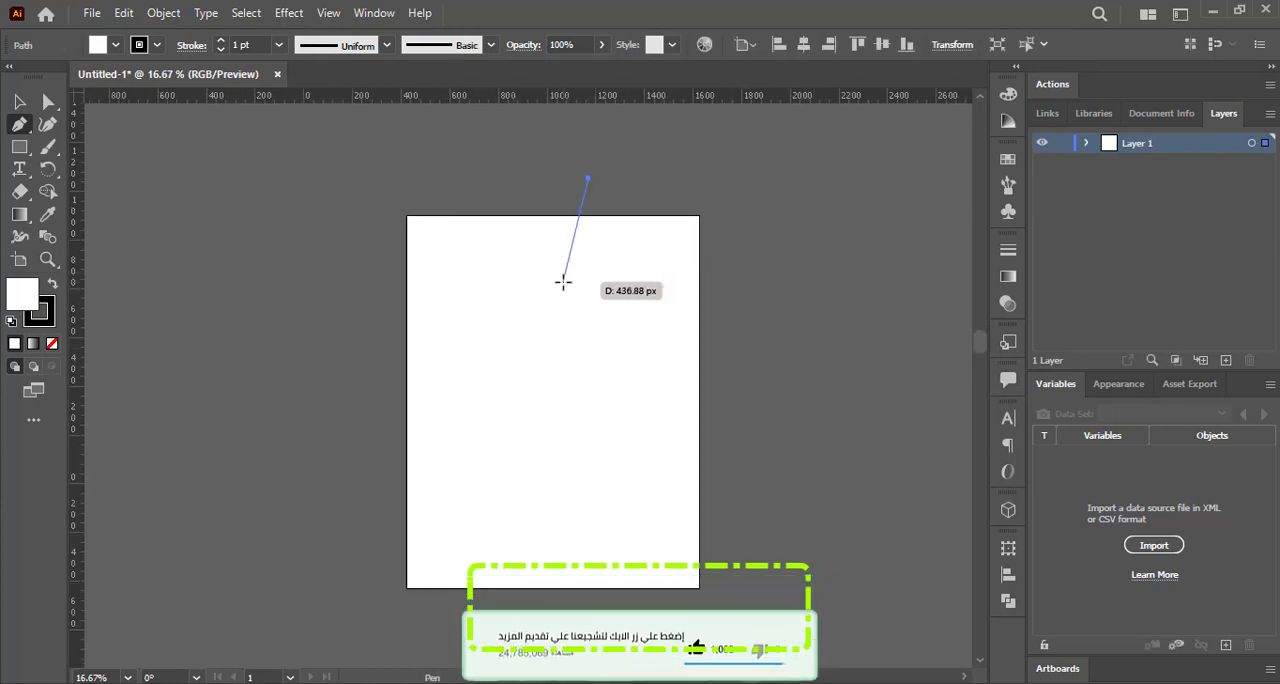
left_click(563, 282)
left_click(659, 384)
left_click(754, 384)
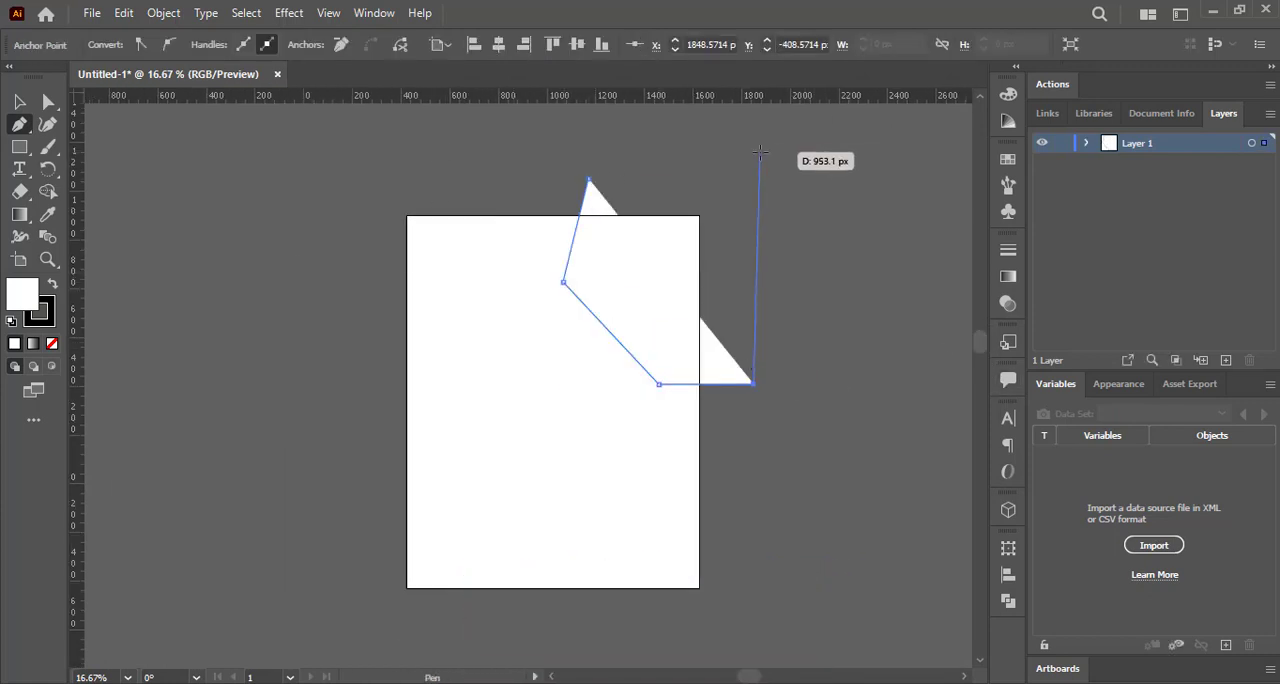
left_click(760, 153)
left_click(587, 179)
Fill the five-point shape with cyan.
left_click(18, 106)
left_click(114, 158)
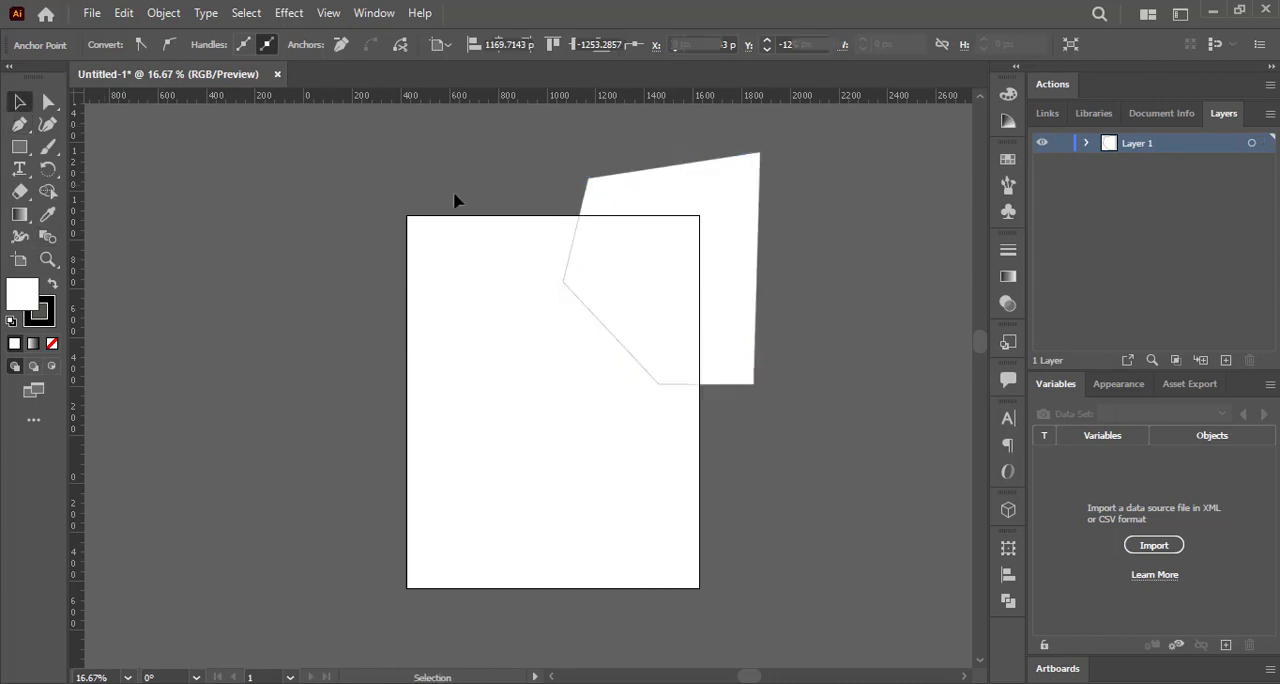
left_click(620, 222)
left_click(105, 47)
left_click(104, 75)
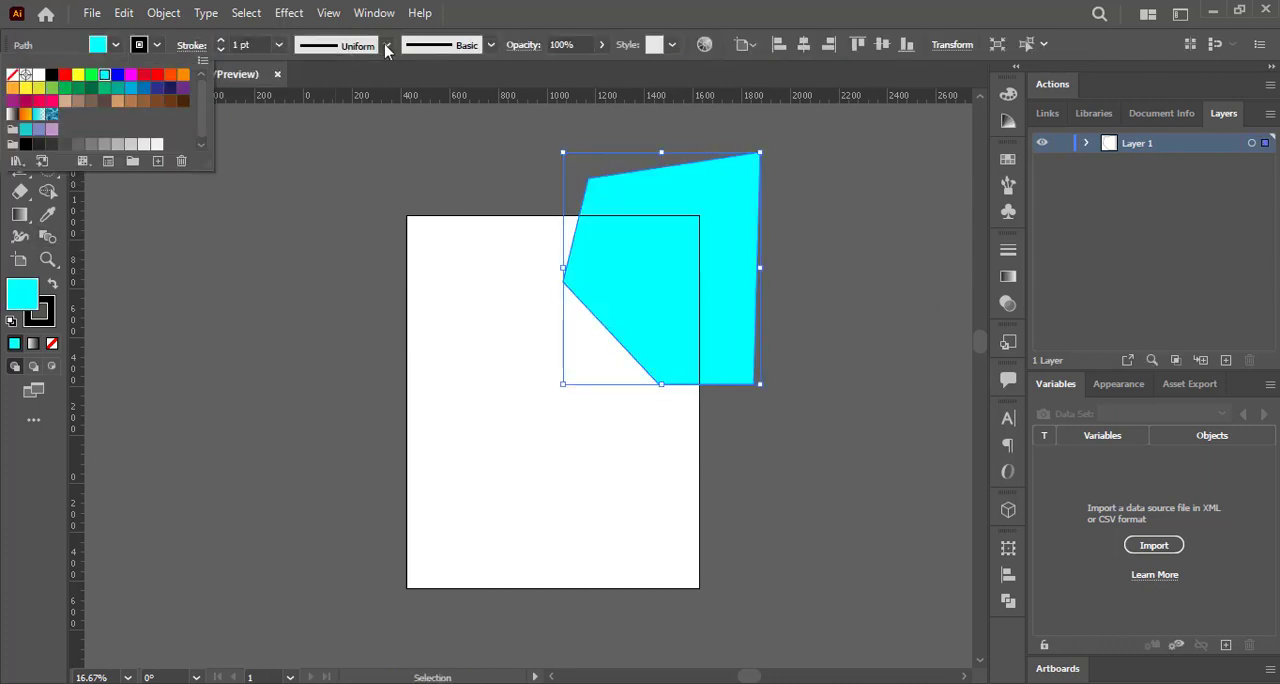
Round all the corners of the cyan shape.
key("Escape")
key("a")
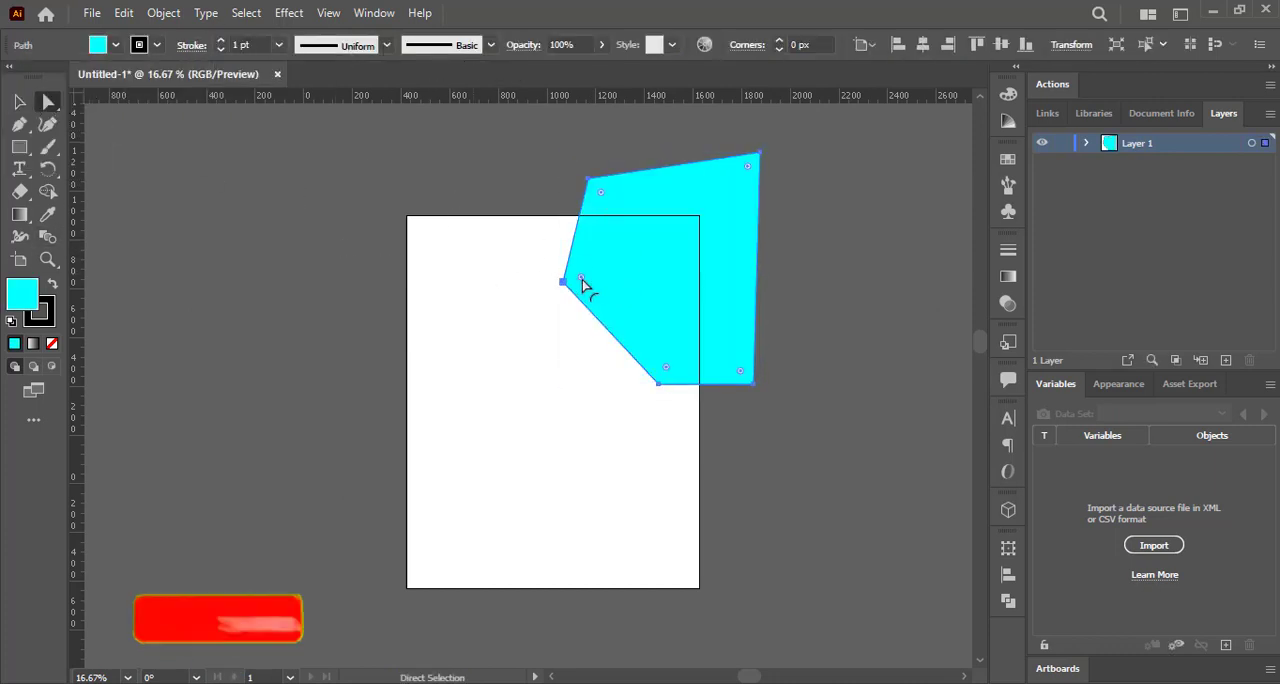
left_click_drag(582, 279, 625, 302)
left_click(20, 97)
Add a slightly enlarged, offset duplicate of the rounded shape and place it behind the original.
left_click_drag(738, 415, 751, 420)
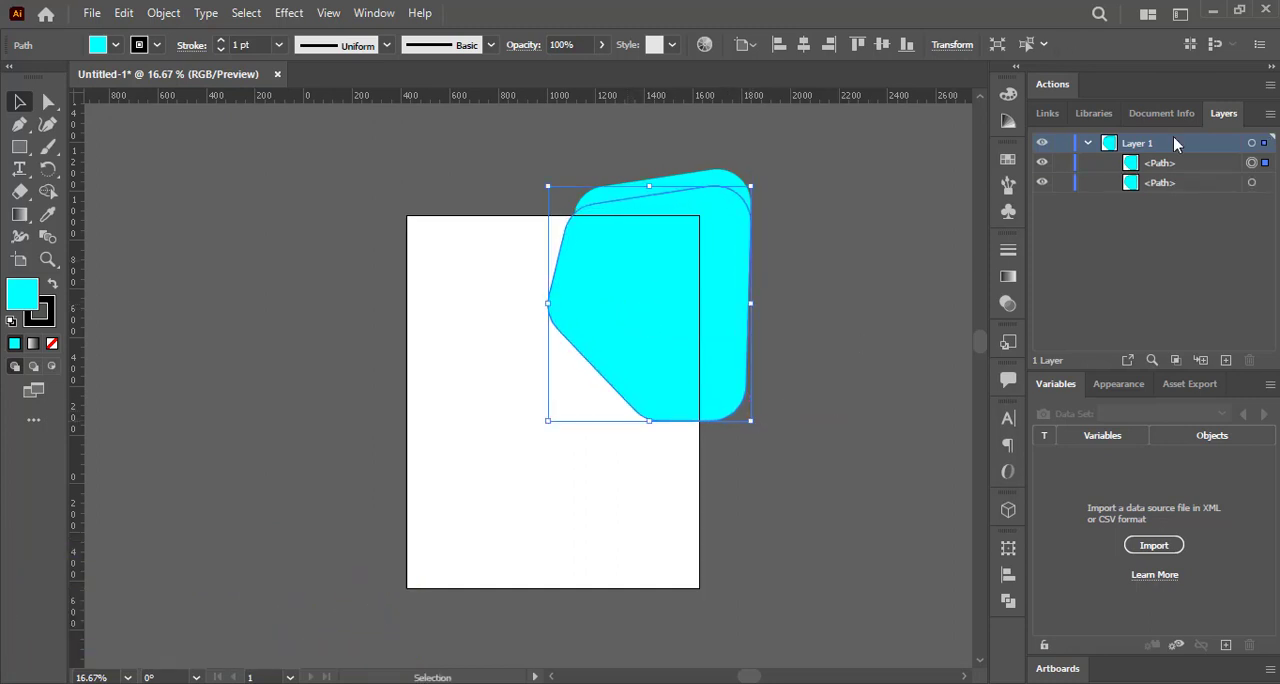
double_click(1163, 162)
left_click_drag(1221, 165, 1216, 200)
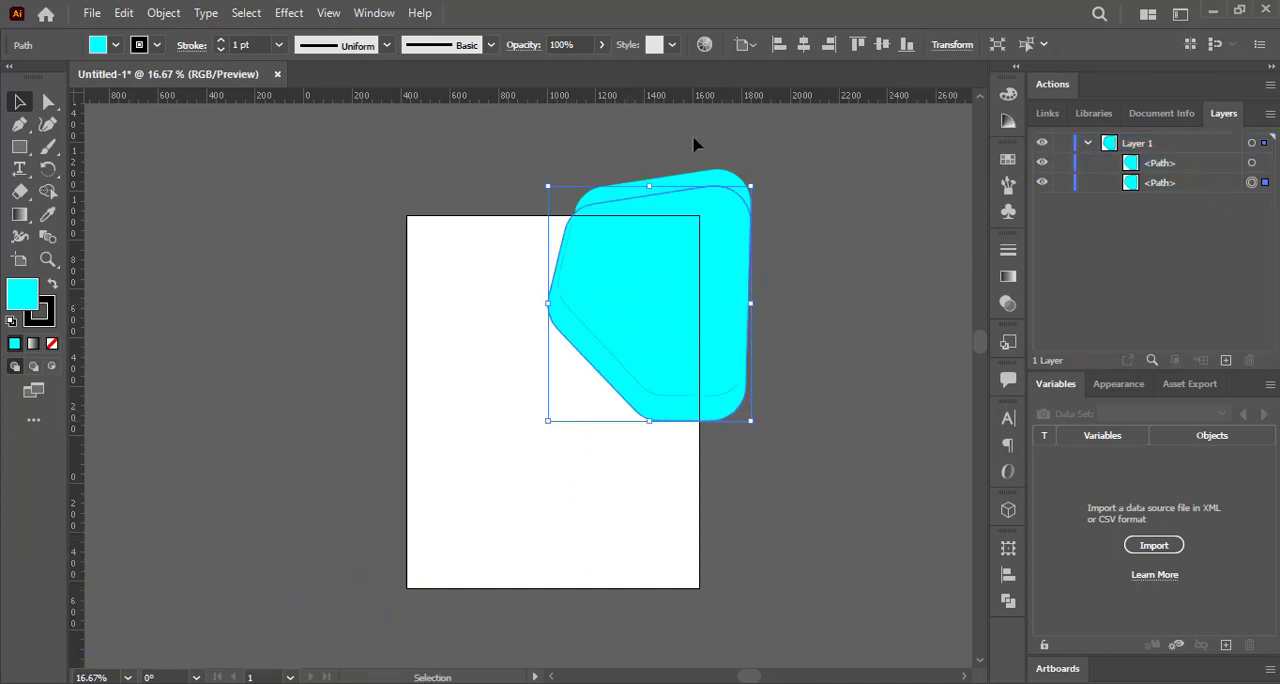
Fill the rear duplicate with a darker blue and shift it so only a thin band shows along the cyan shape's lower edge.
left_click(100, 50)
left_click(130, 88)
left_click(568, 368)
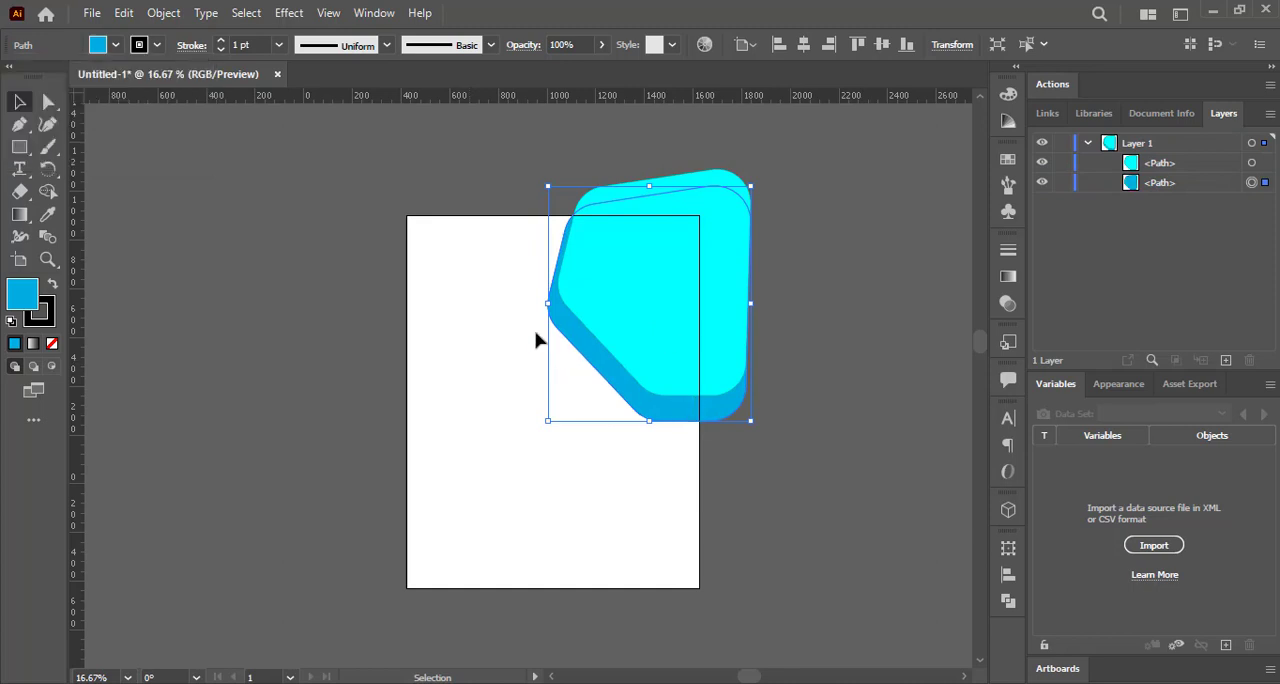
left_click_drag(617, 374, 619, 366)
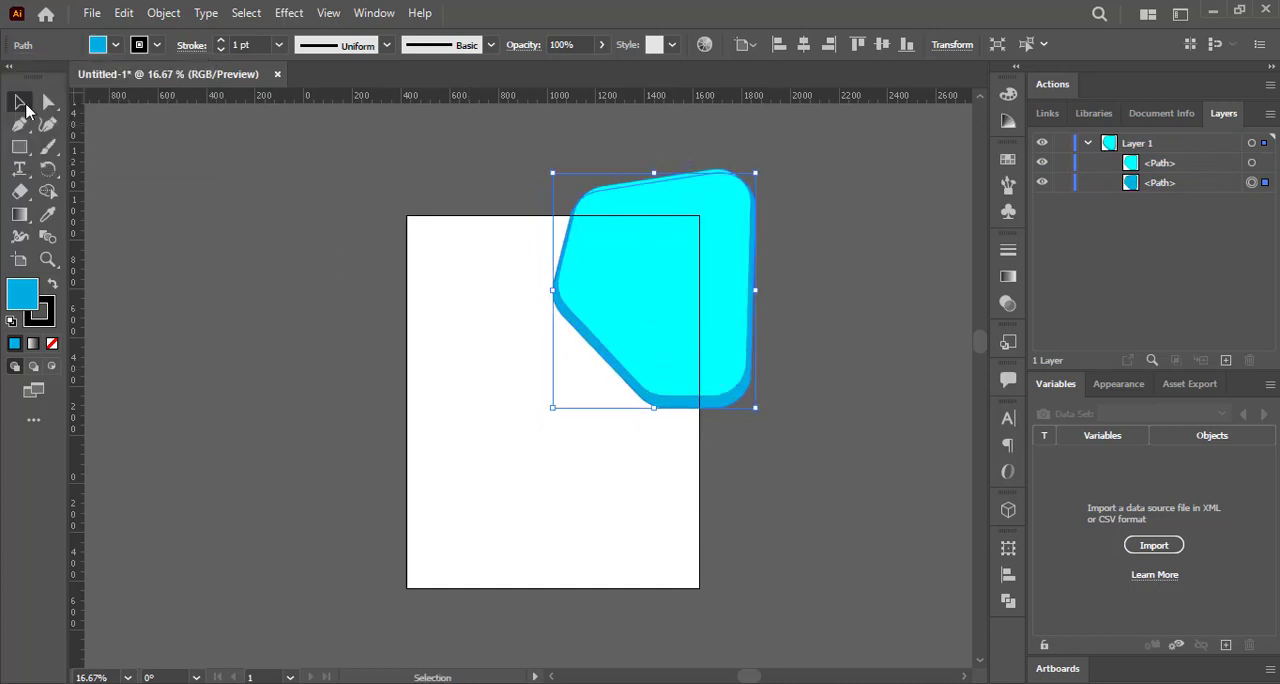
Duplicate the cyan shape, enlarge and offset the copy slightly toward its lower left, and remove its fill.
left_click_drag(638, 302, 633, 319)
left_click_drag(554, 187, 547, 179)
left_click(97, 44)
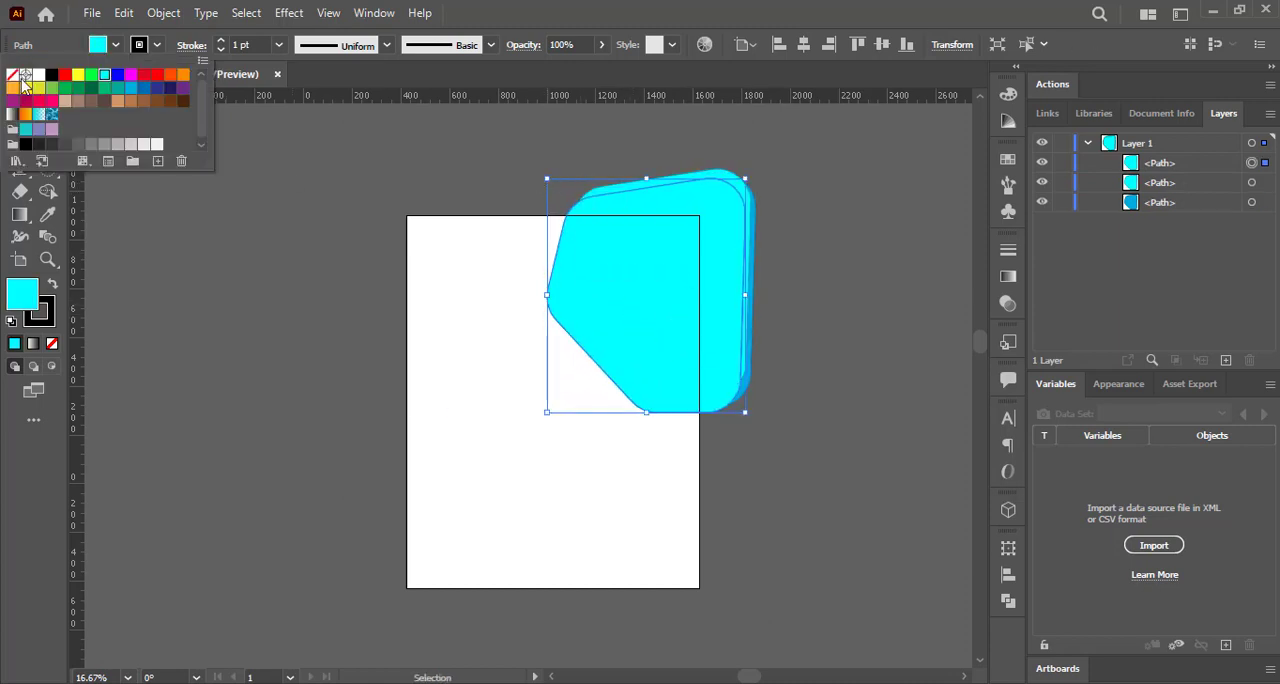
left_click(12, 74)
left_click(743, 282)
Nudge the unfilled outline slightly right and up relative to the cyan shape.
key("Right")
key("Right")
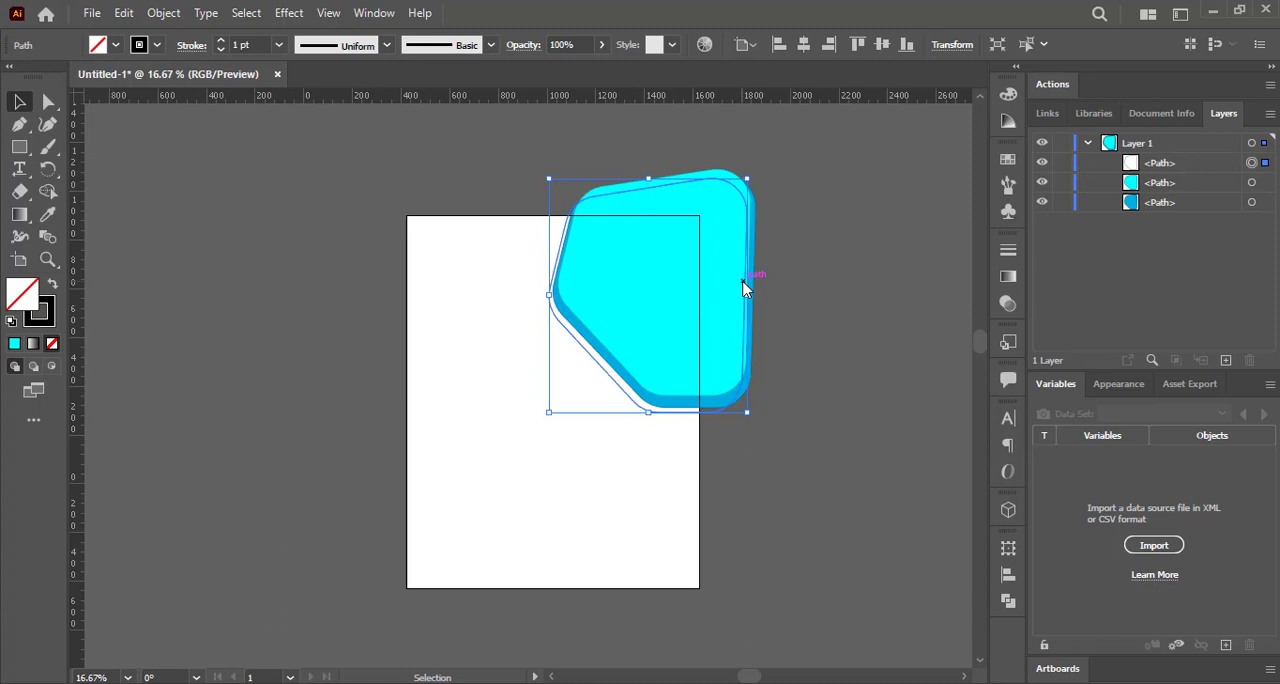
key("Up")
key("Up")
key("Up")
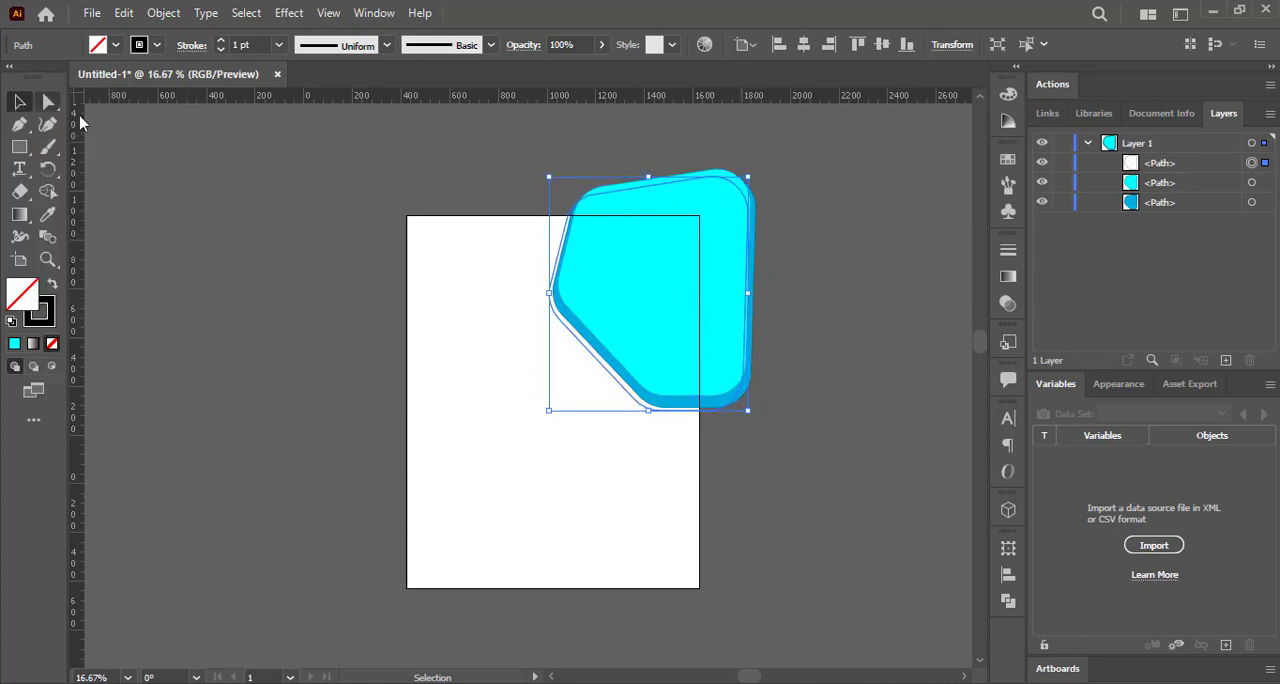
Make two overlapping, slightly offset copies of the cyan shape and place them on the lower part of the artboard.
left_click_drag(651, 328, 638, 313)
left_click_drag(762, 160, 762, 160)
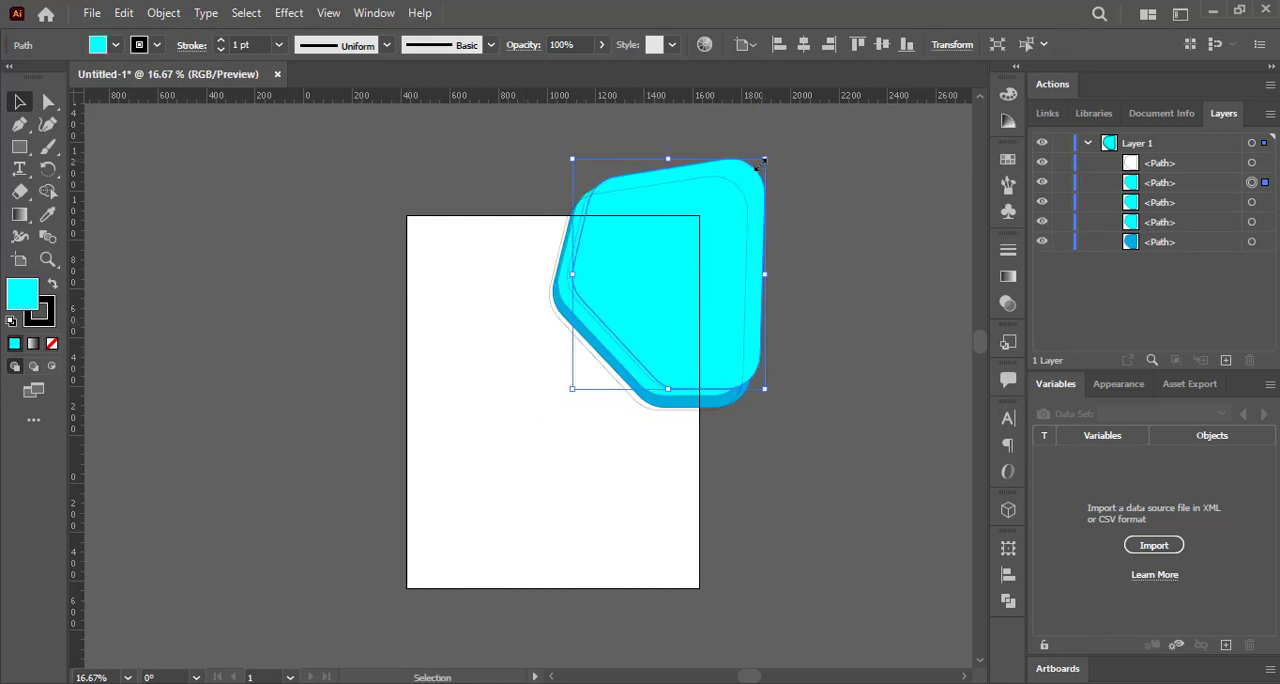
left_click_drag(616, 360, 521, 484)
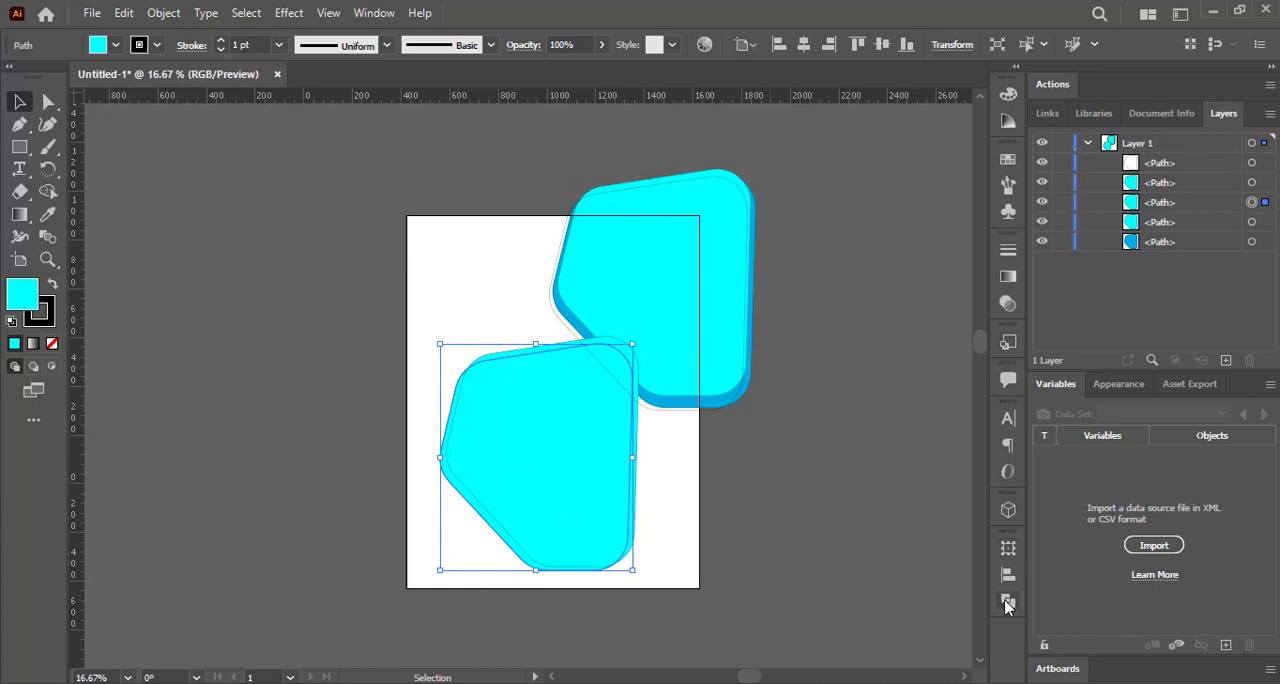
Subtract the front copy from the rear one with Minus Front, and scale down the remaining thin sliver.
left_click(1007, 603)
left_click(118, 205)
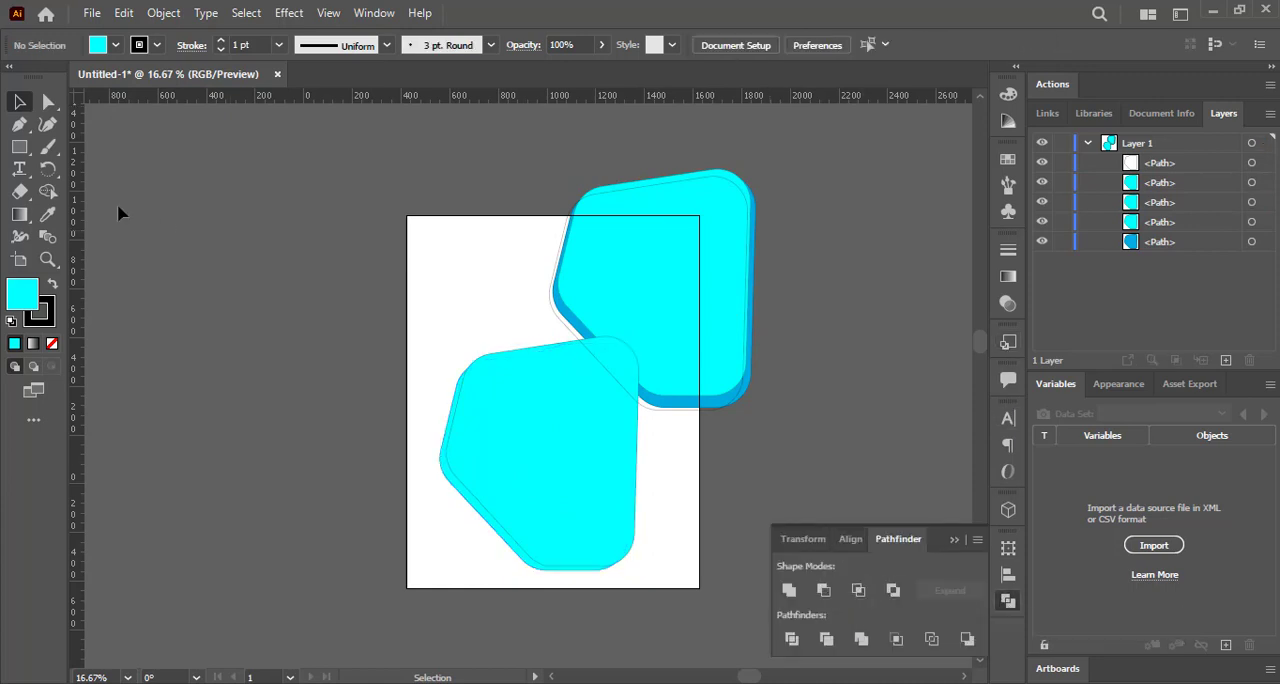
left_click_drag(457, 374, 521, 401)
left_click(823, 590)
left_click_drag(675, 488, 617, 436)
Give the thin sliver a white fill and no stroke.
left_click(115, 44)
left_click(38, 77)
left_click(115, 44)
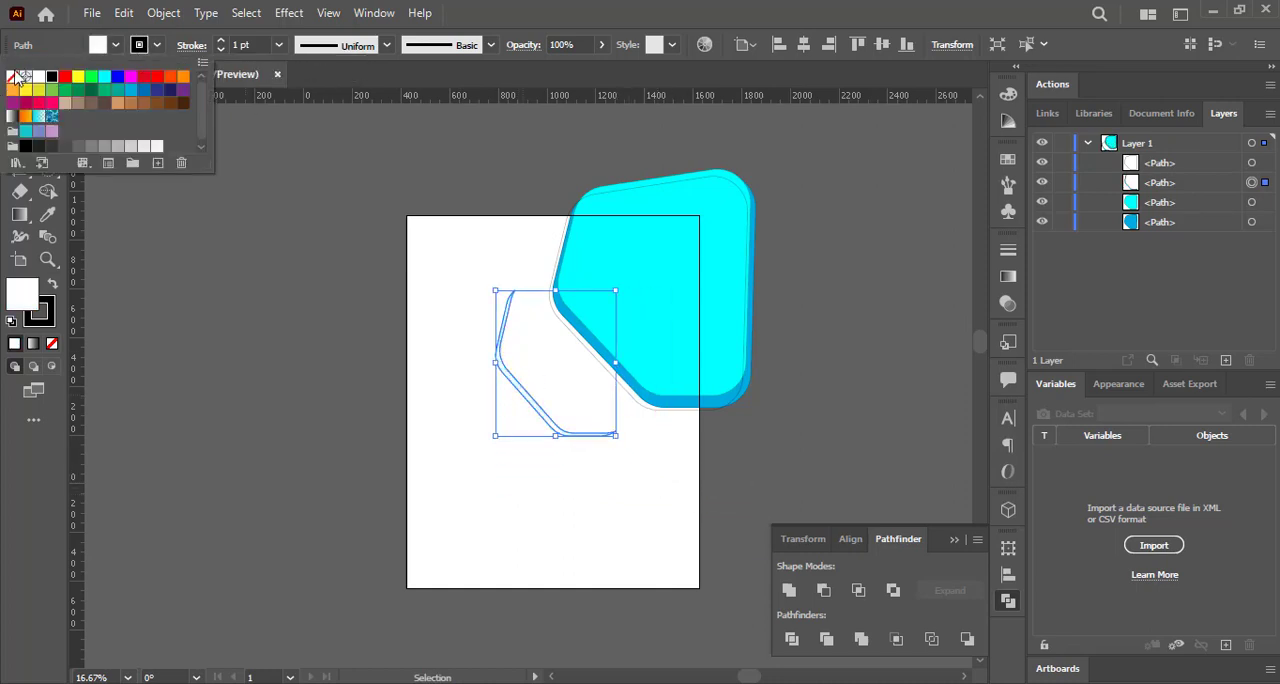
left_click(12, 76)
Place the white sliver inside the cyan shape's lower-left edge as a highlight, rotating and resizing it slightly to fit.
left_click_drag(534, 360, 580, 310)
left_click_drag(696, 370, 689, 372)
left_click_drag(697, 217, 686, 208)
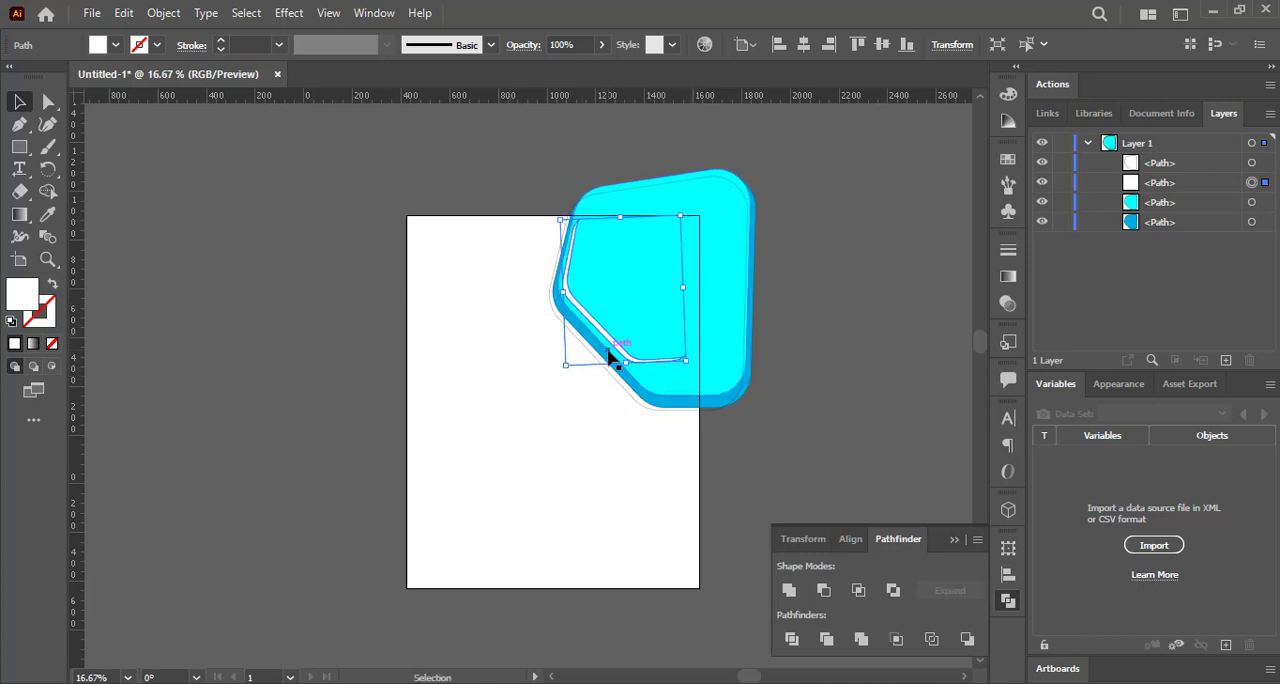
Move the white highlight left of the artboard and draw a short, nearly horizontal line across its lower corner.
left_click_drag(620, 335, 290, 390)
left_click_drag(19, 146, 100, 237)
left_click_drag(267, 401, 330, 405)
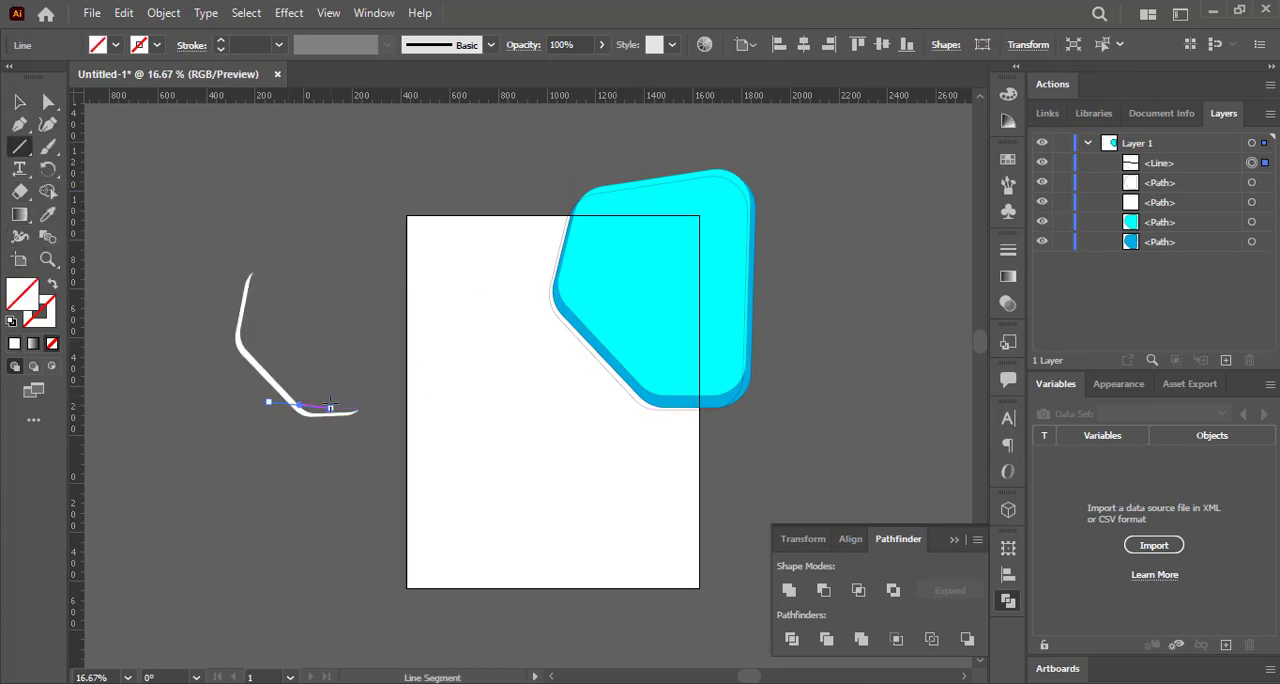
key("Down")
key("Down")
Set the short line's fill and stroke to black.
left_click(19, 102)
left_click(157, 45)
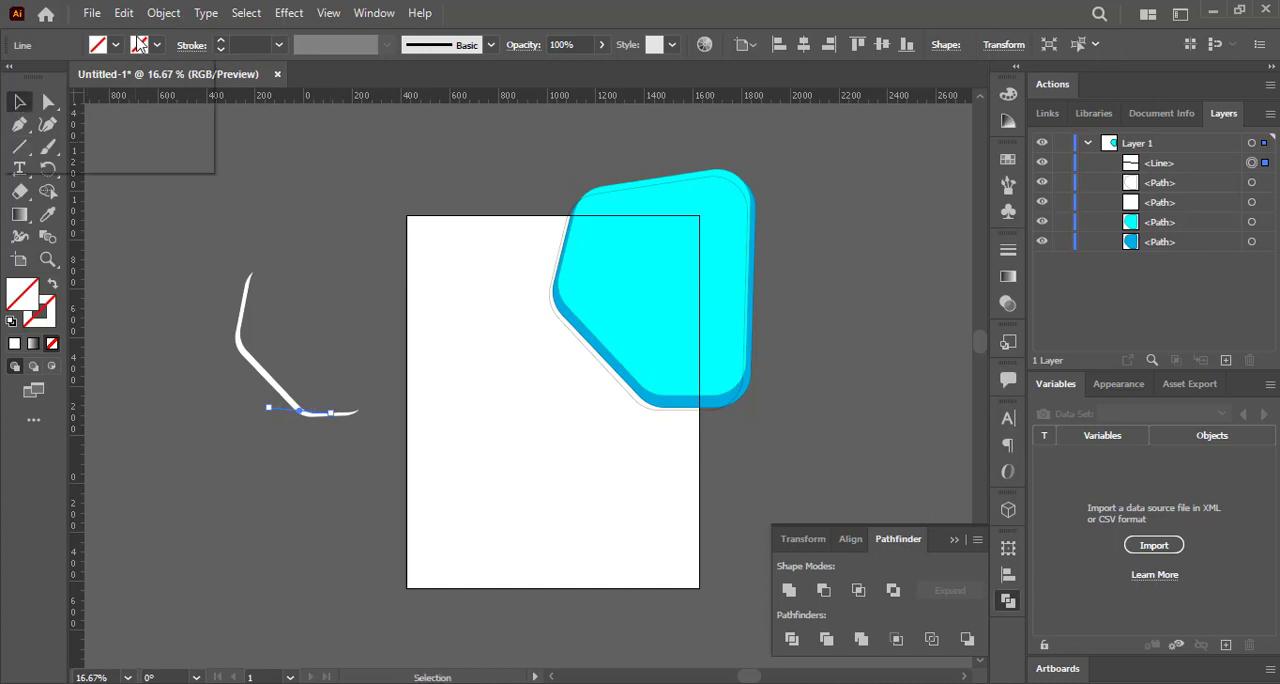
left_click(52, 77)
left_click(186, 277)
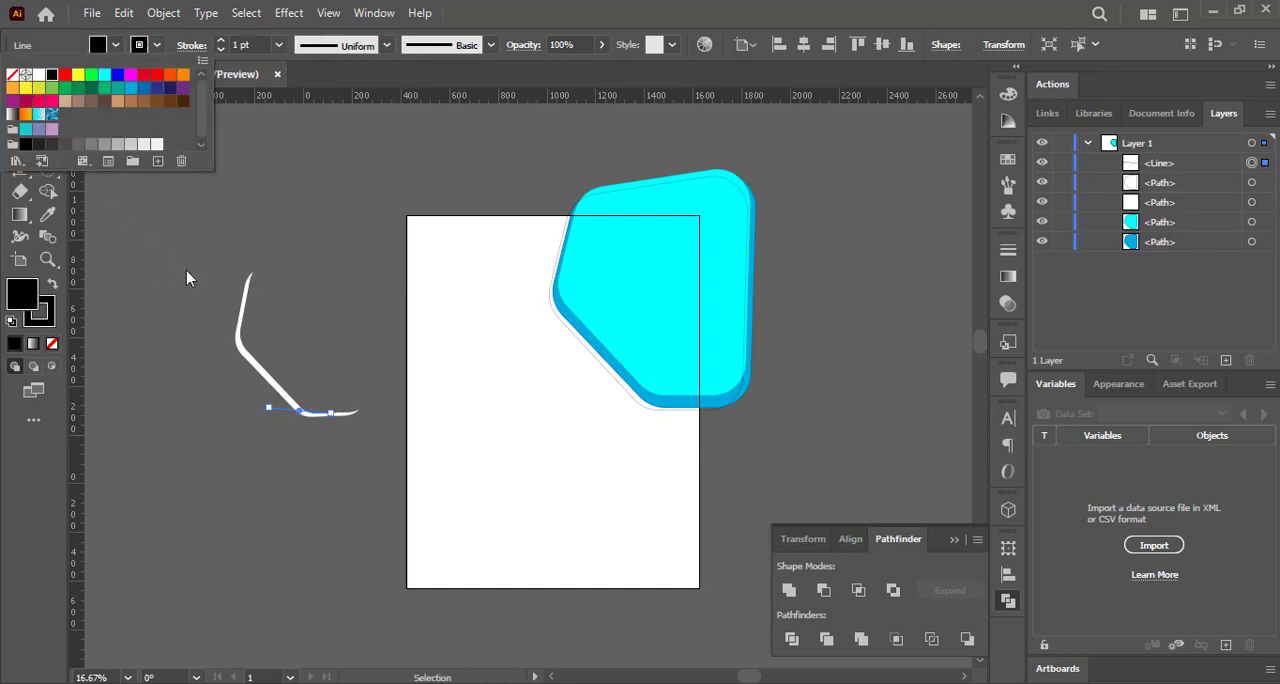
Separate the highlight's long slanted part from its lower tail along the line with the Shape Builder tool.
left_click(250, 338)
key("shift+m")
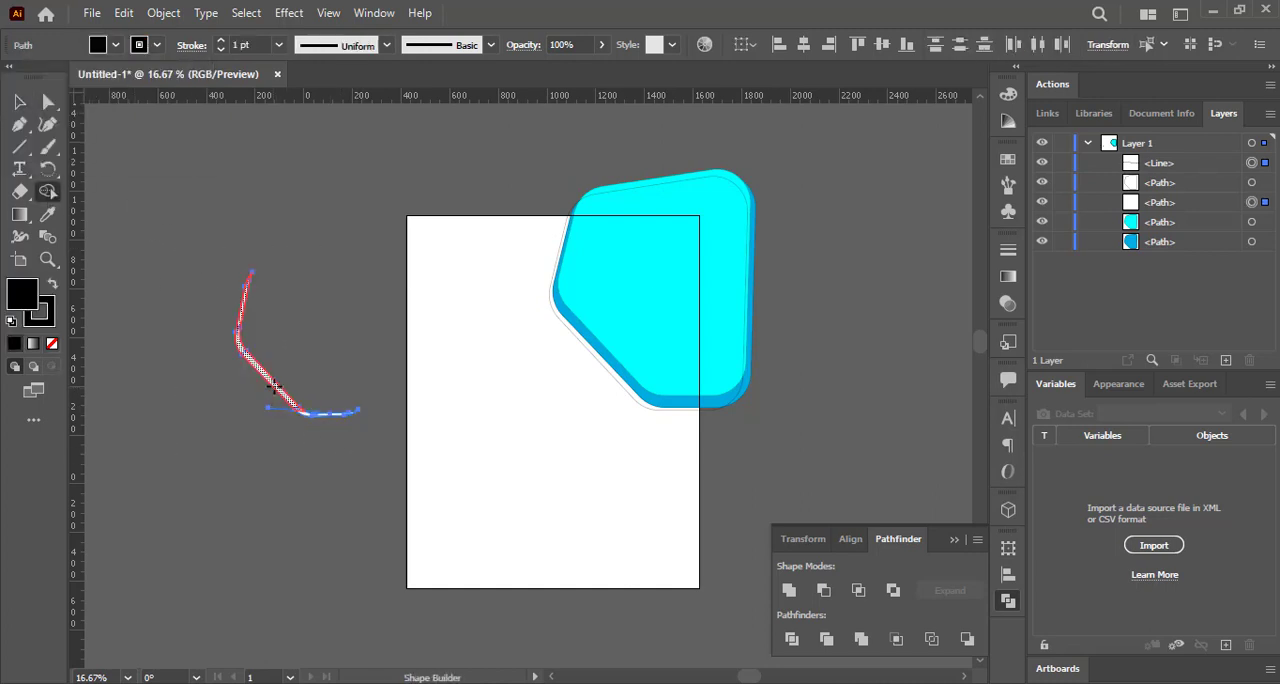
left_click(274, 386)
left_click(19, 102)
Delete the cut-off lower tail and keep the remaining highlight piece on the cyan shape's left edge.
left_click_drag(295, 408, 342, 407)
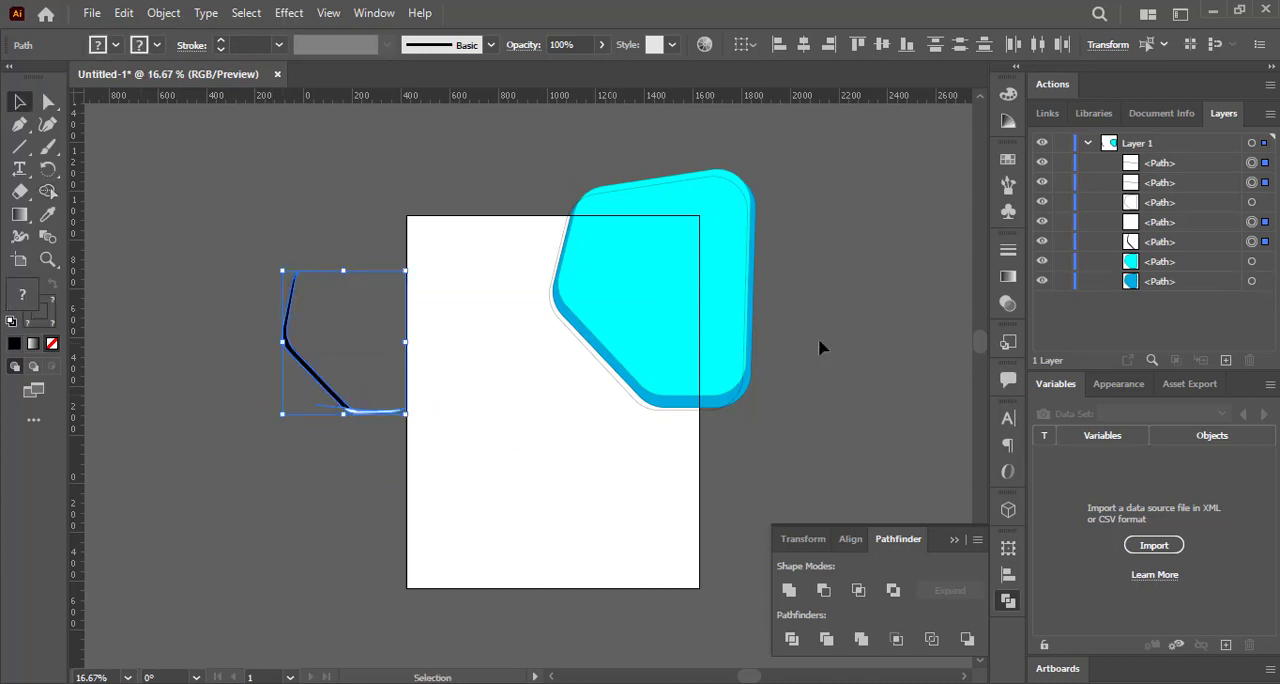
mouse_move(300, 357)
left_mouse_down()
mouse_move(580, 307)
mouse_move(370, 450)
left_mouse_up()
key("Delete")
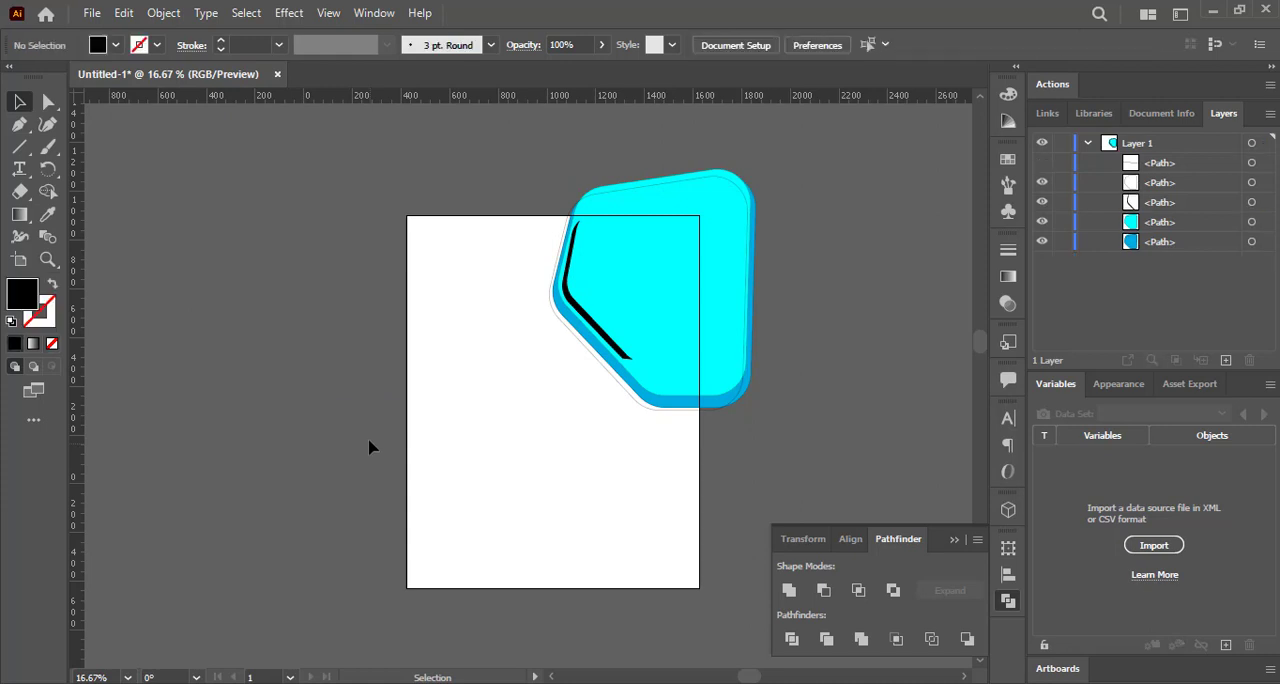
Fill the trimmed highlight piece with white.
left_click(616, 341)
left_click(96, 39)
left_click(34, 77)
left_click(352, 191)
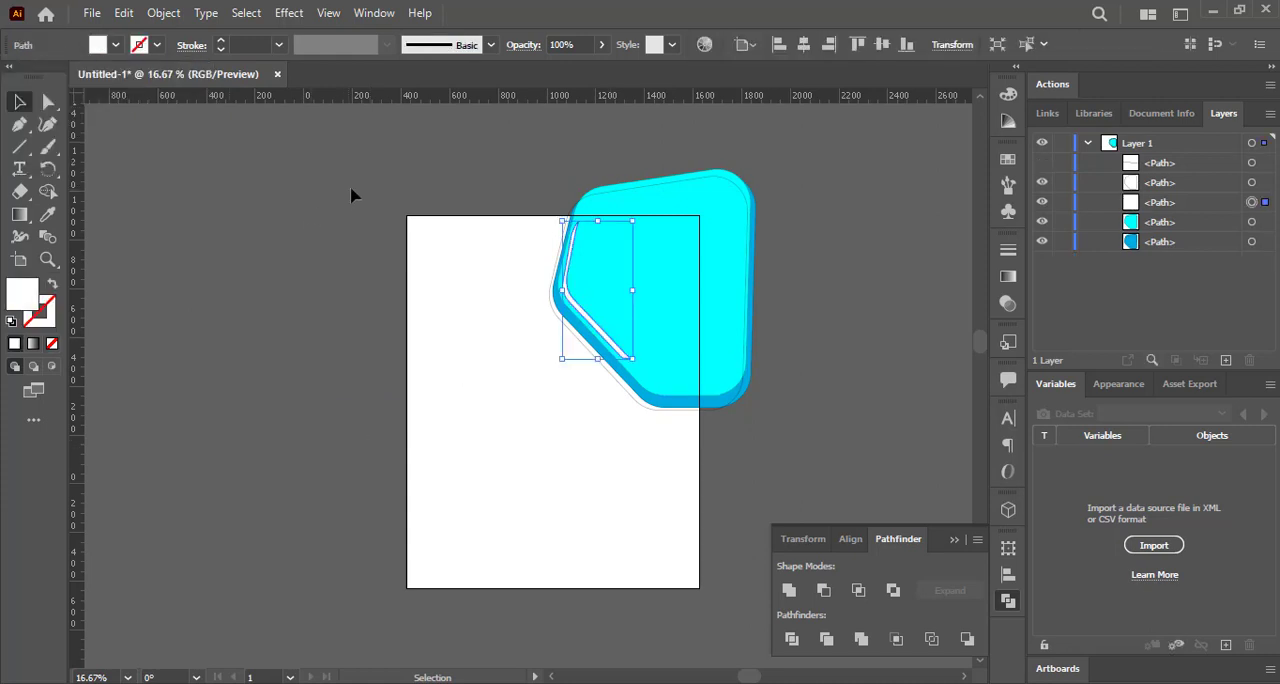
left_click(352, 191)
Draw a small closed six-point shape with the Pen tool over the artboard's upper-left corner.
left_click(19, 124)
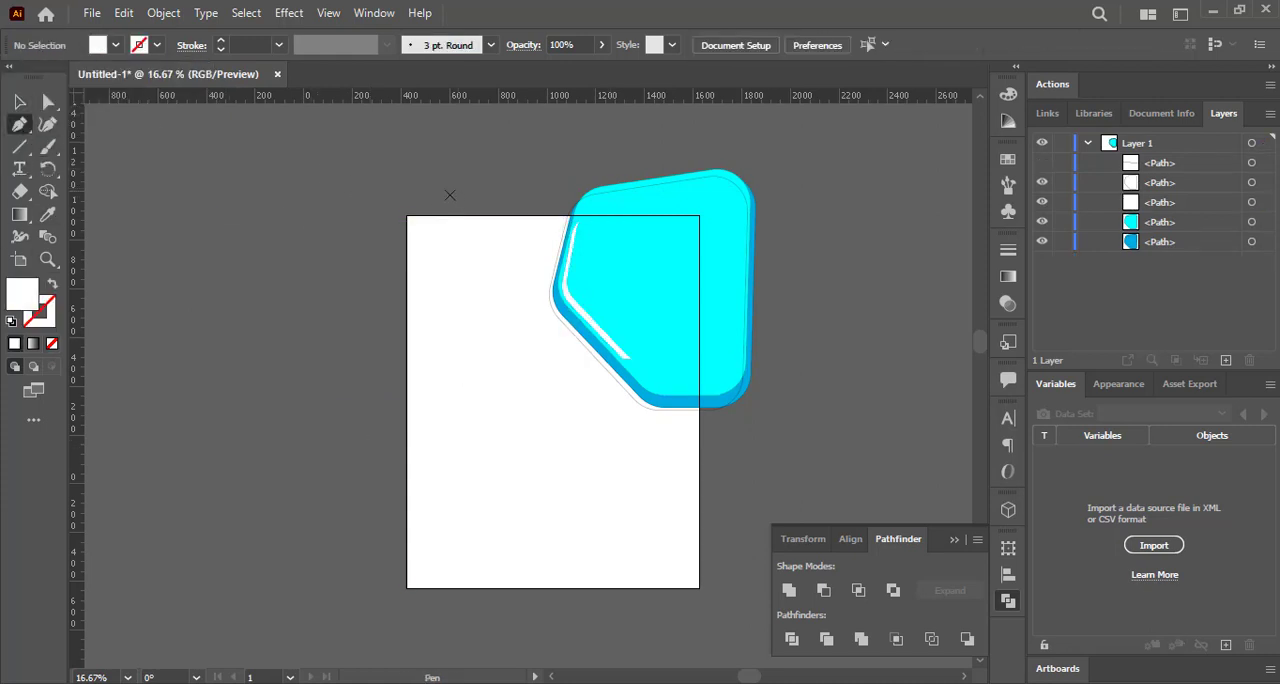
left_click(437, 189)
left_click(476, 230)
left_click(452, 273)
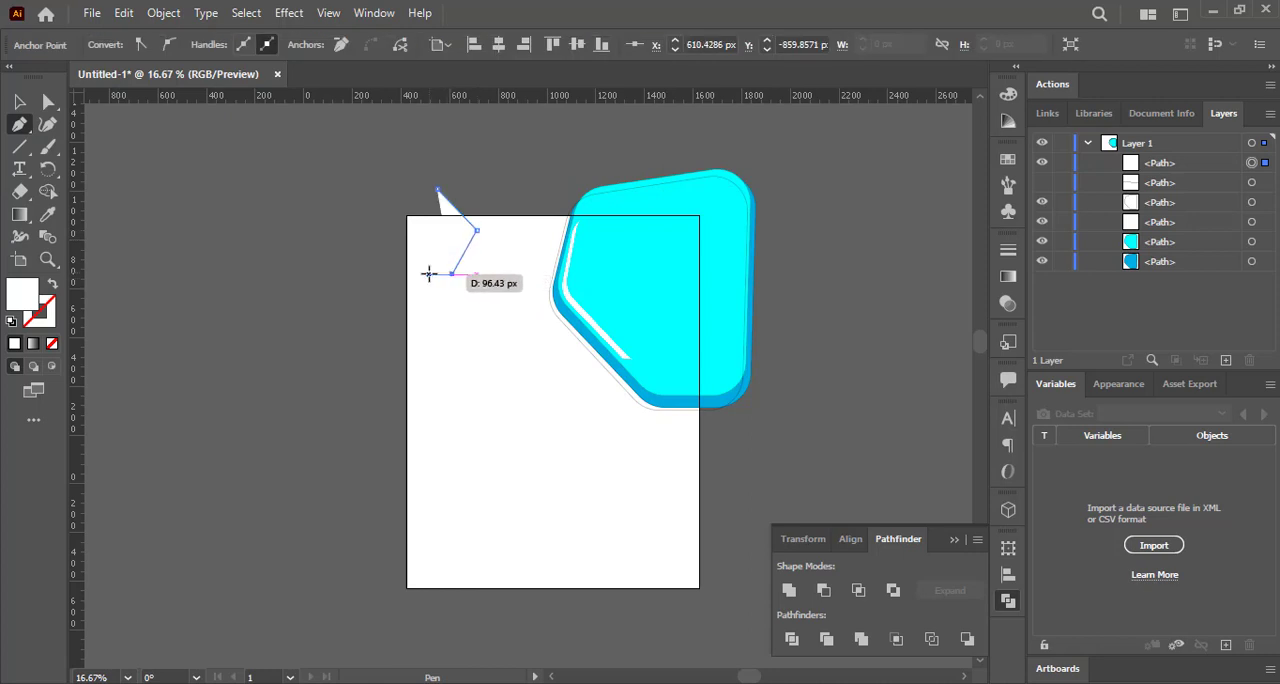
left_click(418, 274)
left_click(399, 261)
left_click(384, 206)
left_click(437, 189)
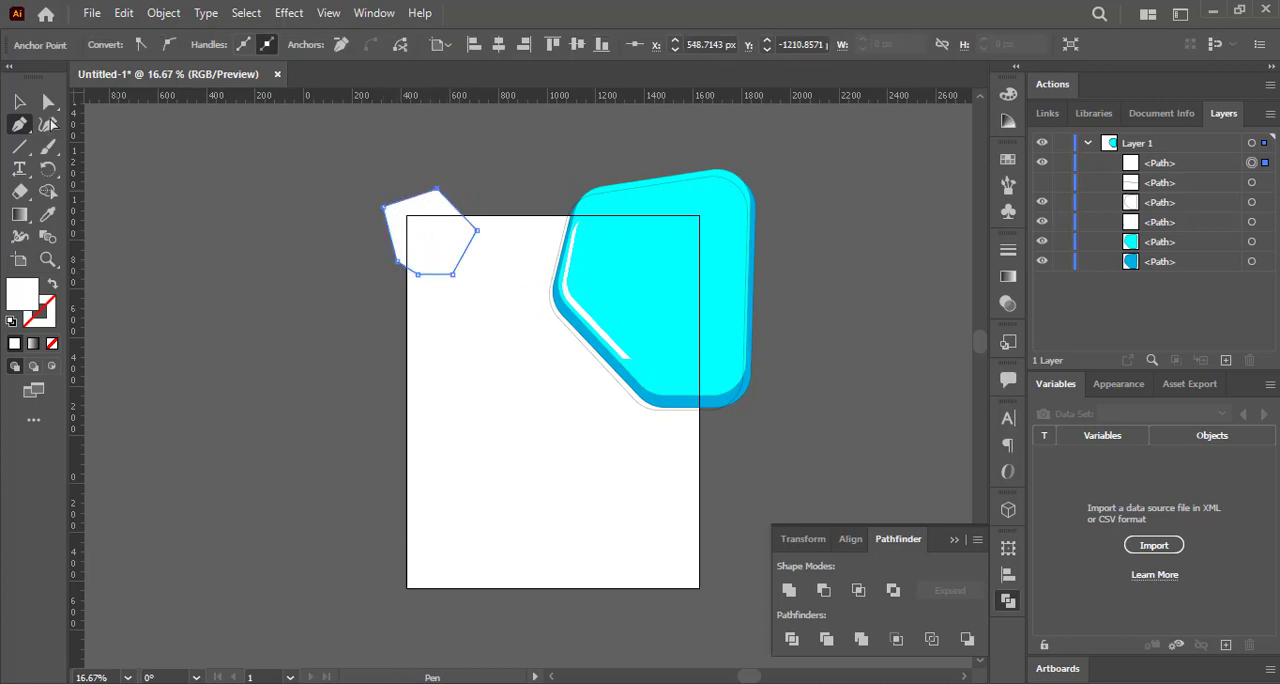
Round the right and lower corners of the small six-point shape.
left_click(48, 101)
left_click_drag(461, 241, 422, 262)
left_click(471, 244)
left_click(459, 264)
left_click(418, 272)
Fill the small shape with cyan.
left_click(20, 101)
left_click(214, 230)
left_click(400, 228)
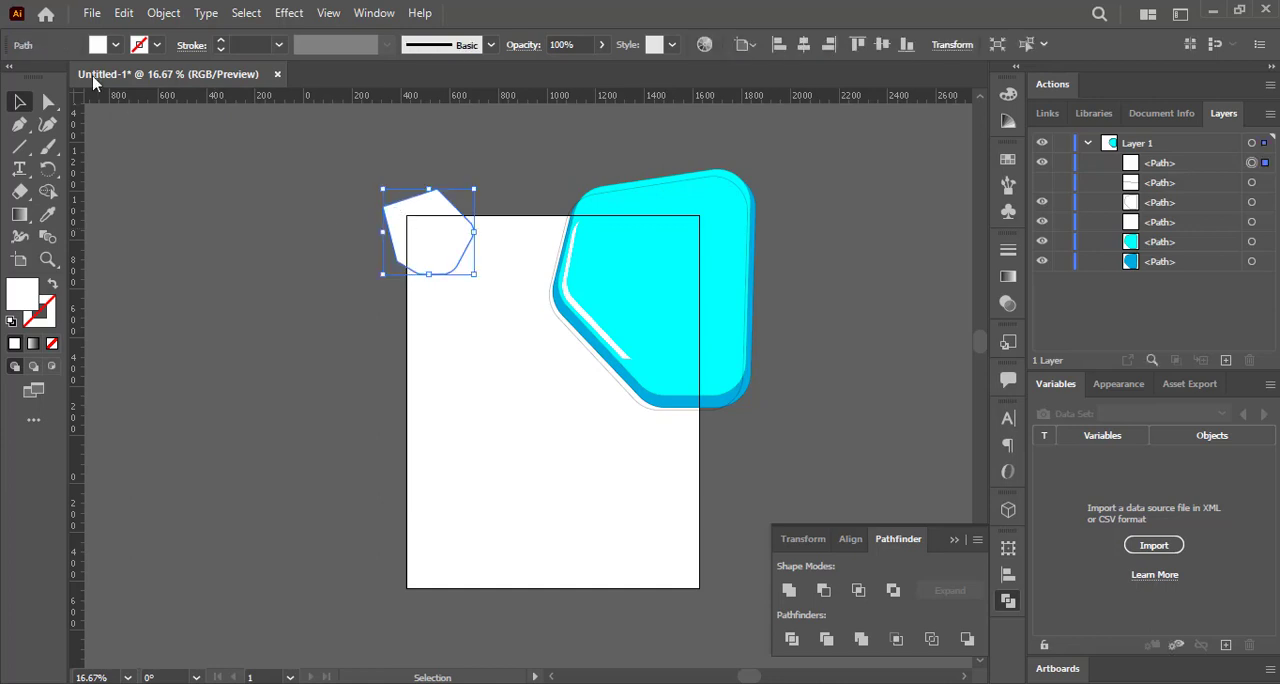
left_click(100, 45)
left_click(105, 82)
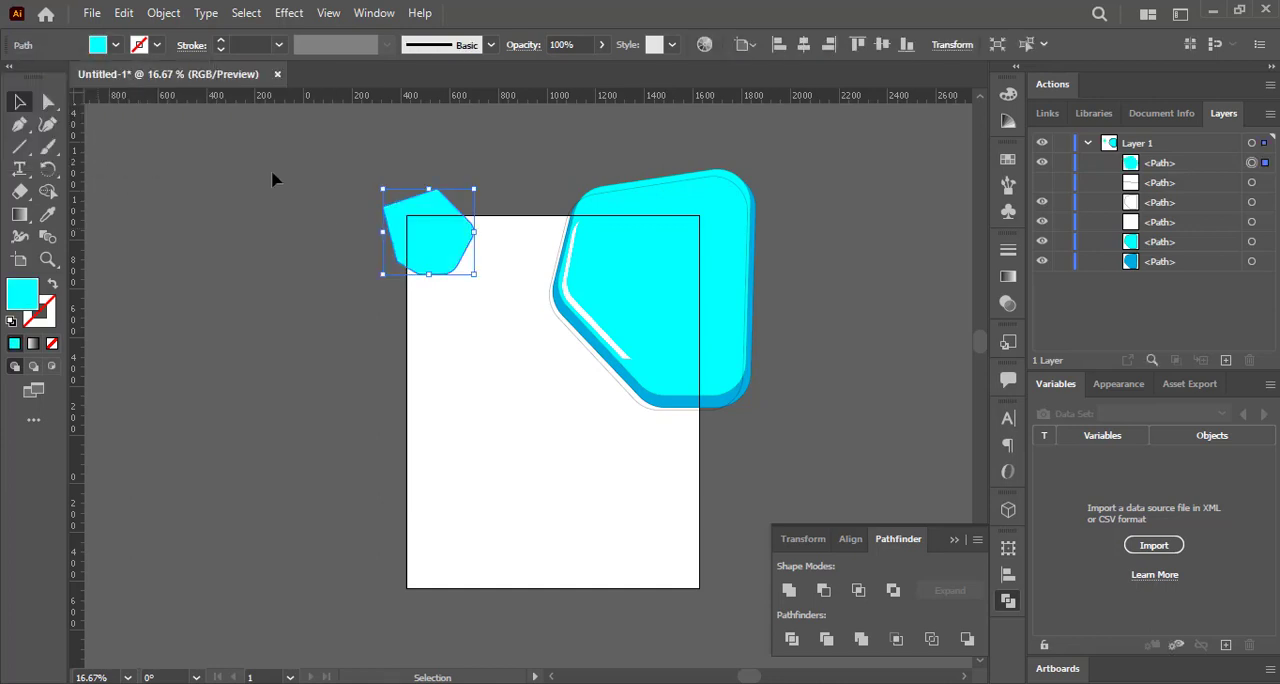
left_click(274, 177)
Duplicate the small cyan shape, enlarge the copy slightly, and give it a black stroke.
left_click(424, 264)
left_click_drag(429, 263, 388, 185)
left_click(141, 45)
left_click(51, 74)
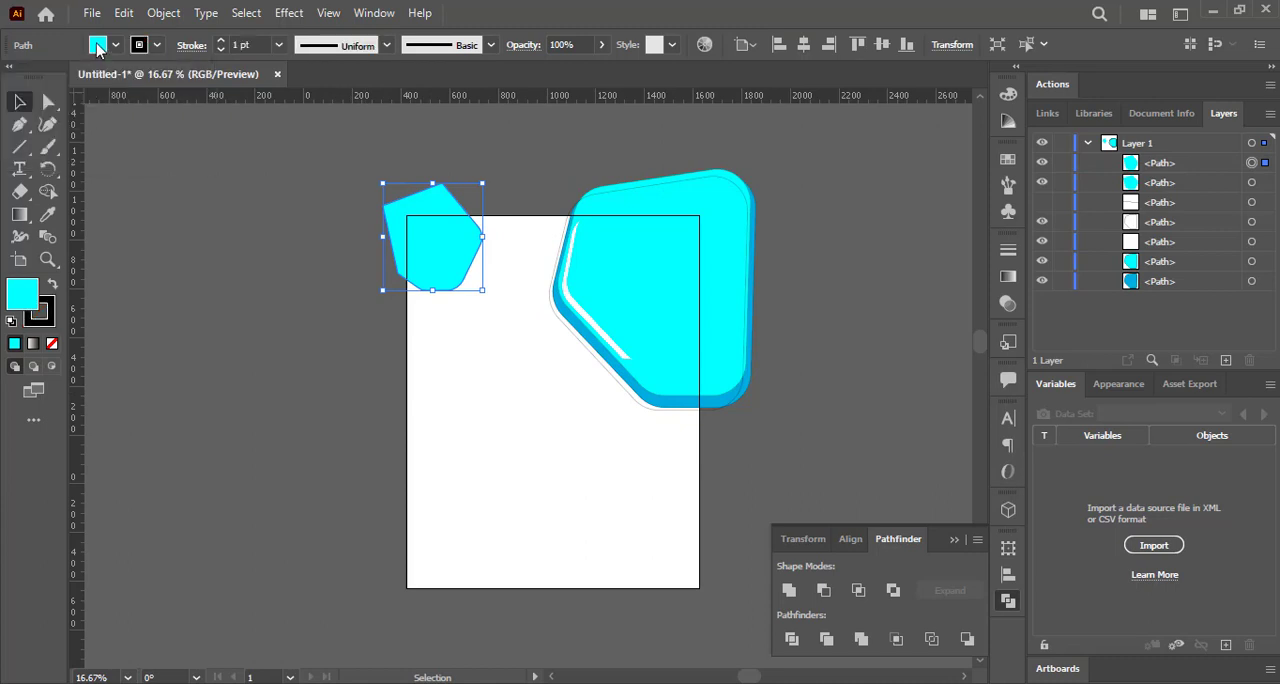
Remove the fill from the enlarged copy and resize it into a thin outline around the small cyan shape.
left_click(97, 45)
left_click(13, 76)
left_click(402, 213)
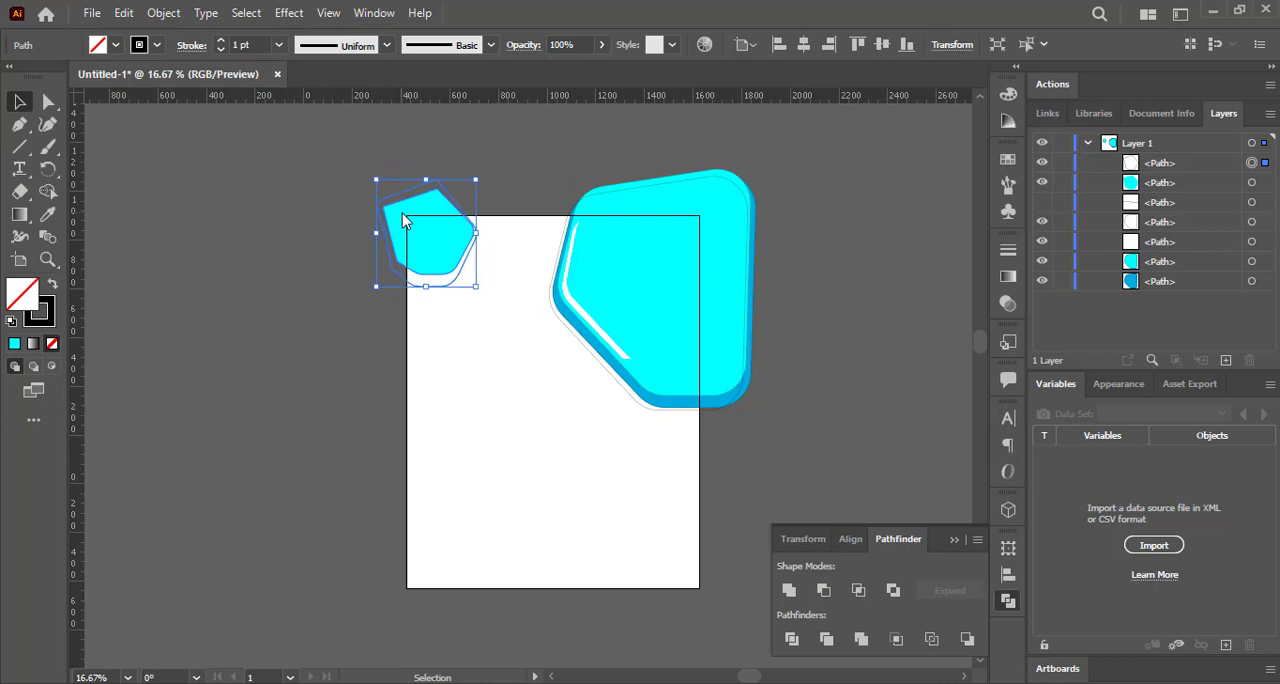
left_click_drag(372, 289, 372, 282)
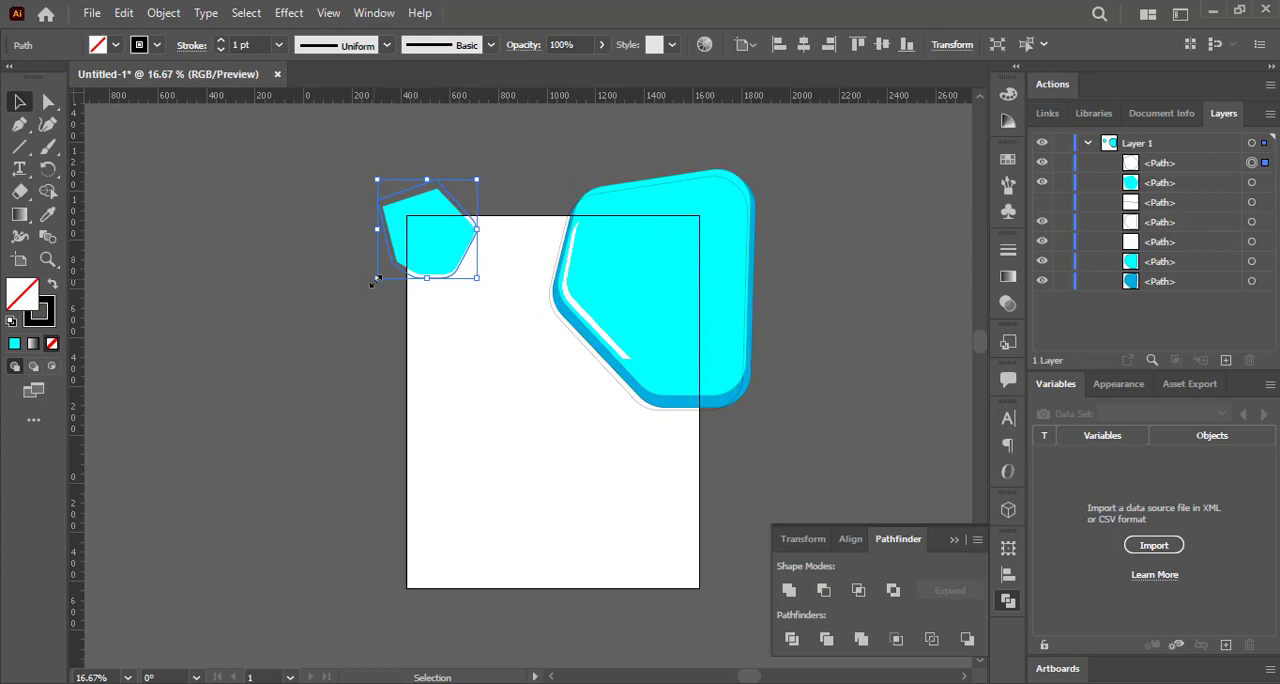
left_click(513, 199)
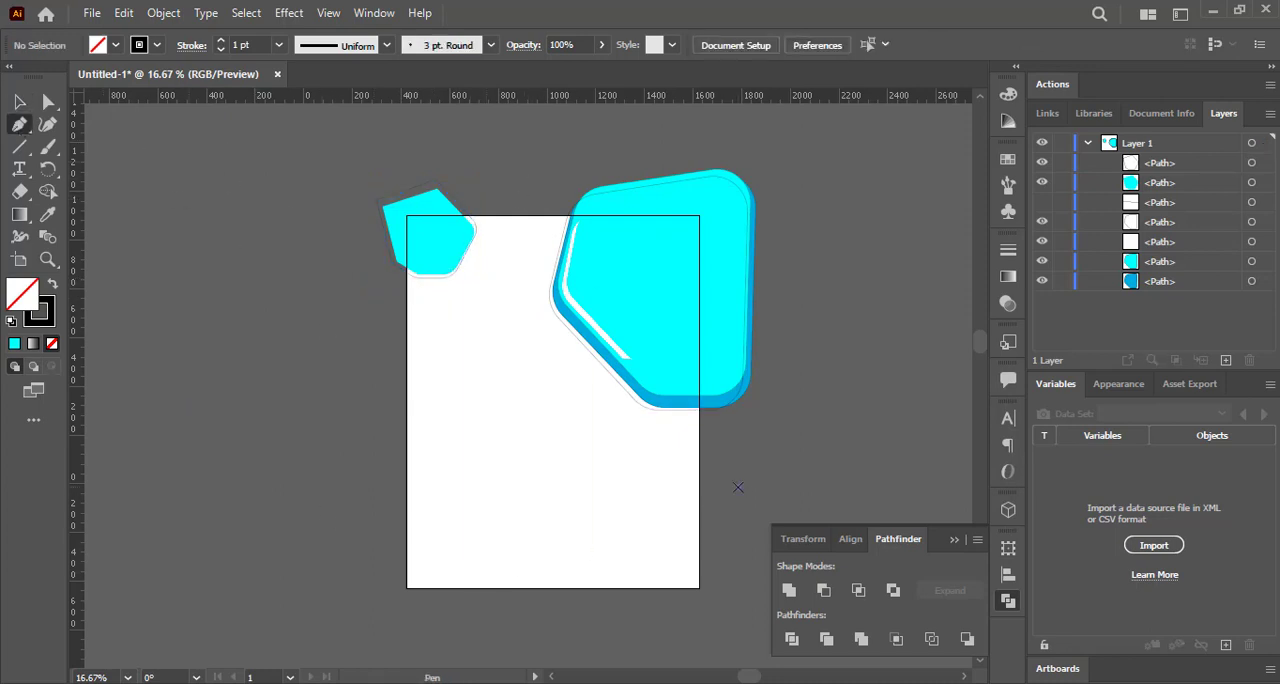
Draw a closed four-point shape with two curved lobes over the artboard's lower-right corner using the Pen tool.
left_click(737, 487)
left_click_drag(649, 528, 631, 575)
left_click(649, 528)
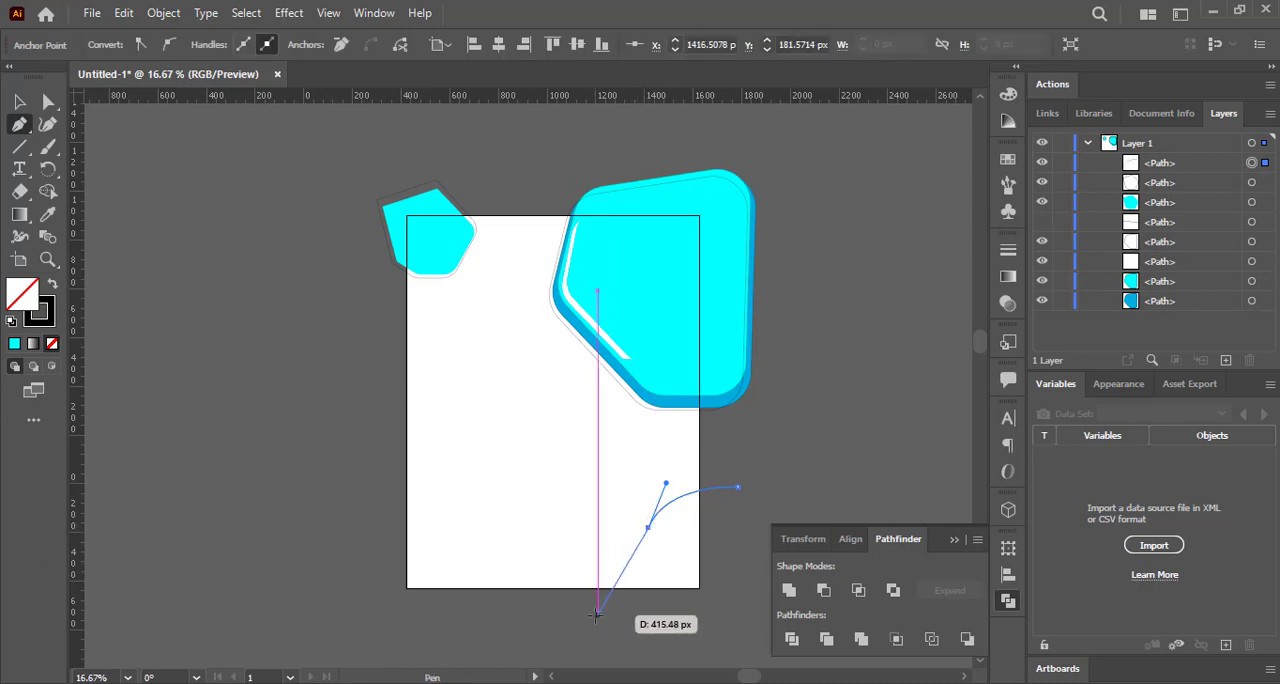
left_click_drag(598, 615, 598, 466)
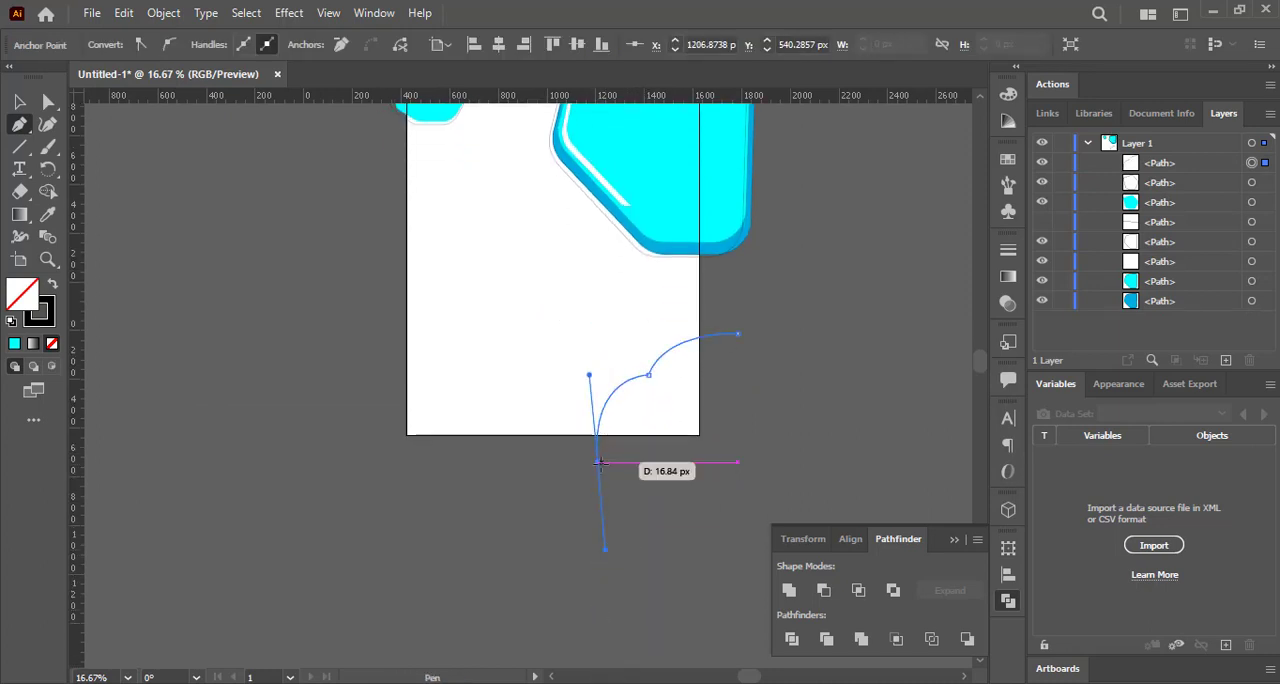
left_click(751, 466)
left_click(737, 334)
left_click_drag(667, 330, 672, 314)
key("ctrl+z")
Fill the two-lobed corner shape with cyan and remove its stroke.
left_click(19, 102)
left_click(746, 420)
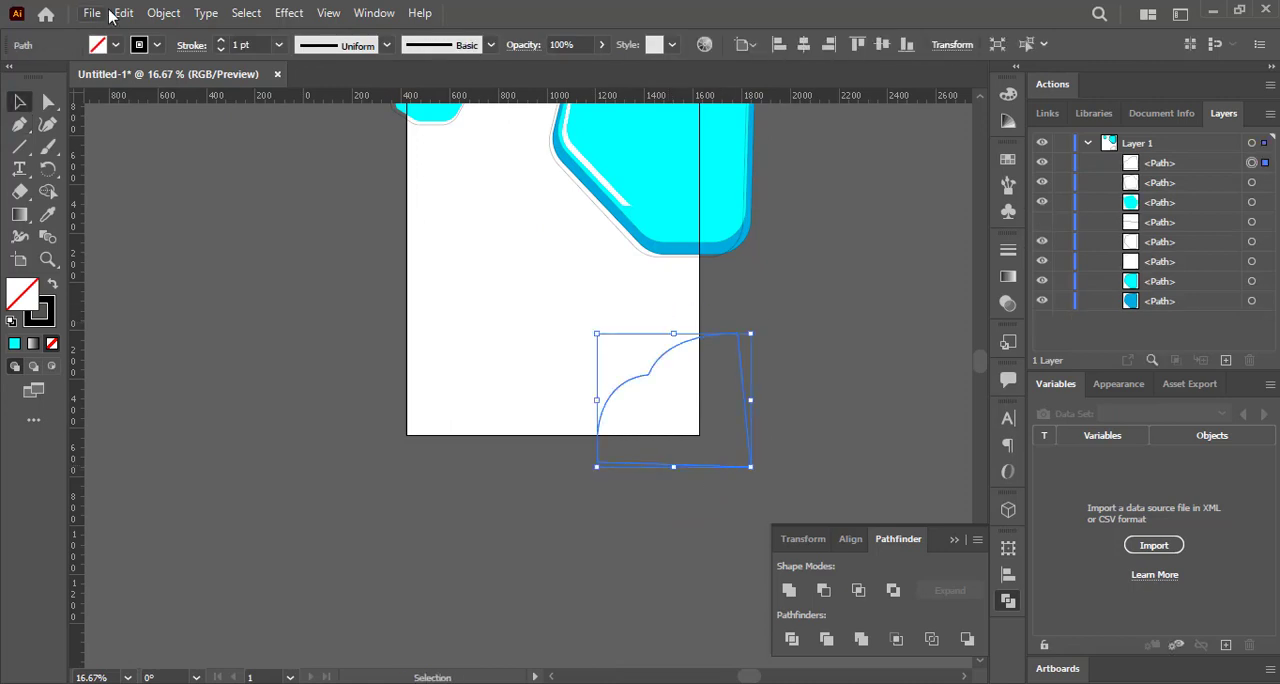
left_click(115, 44)
left_click(106, 83)
left_click(139, 45)
left_click(12, 83)
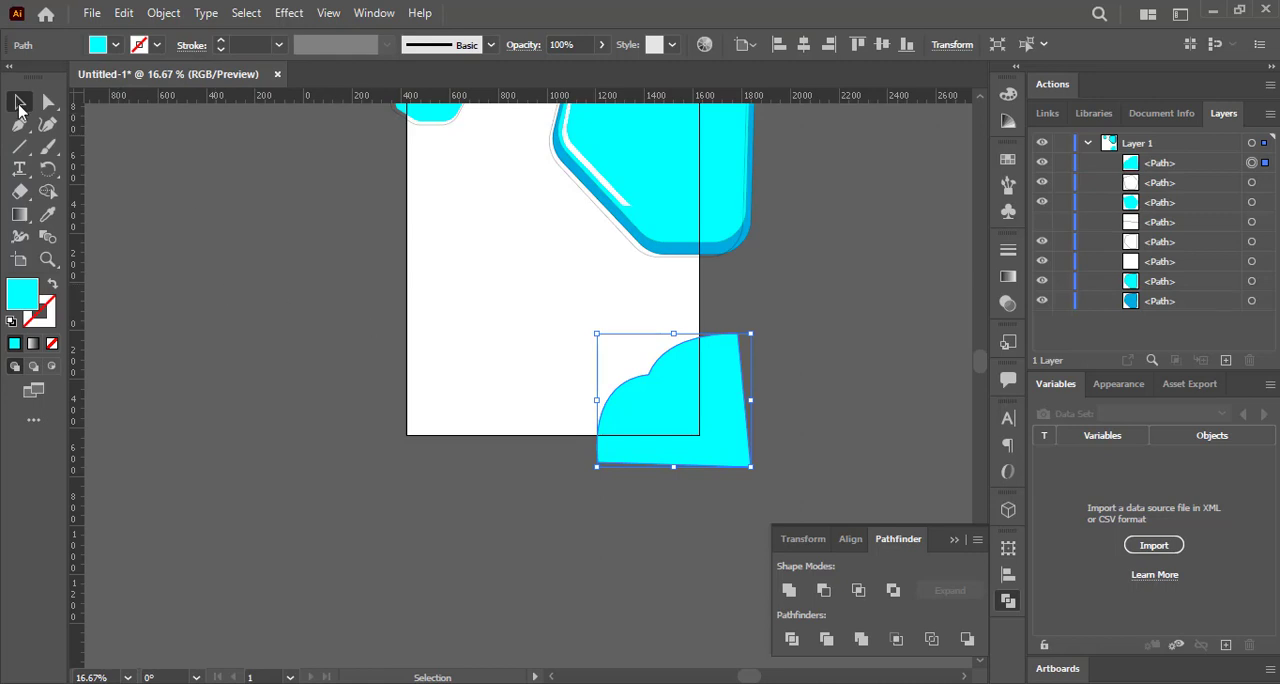
Draw an open arc across the two-lobed cyan shape with the Pen tool and give it no fill and a black stroke.
left_click(19, 123)
left_click(766, 353)
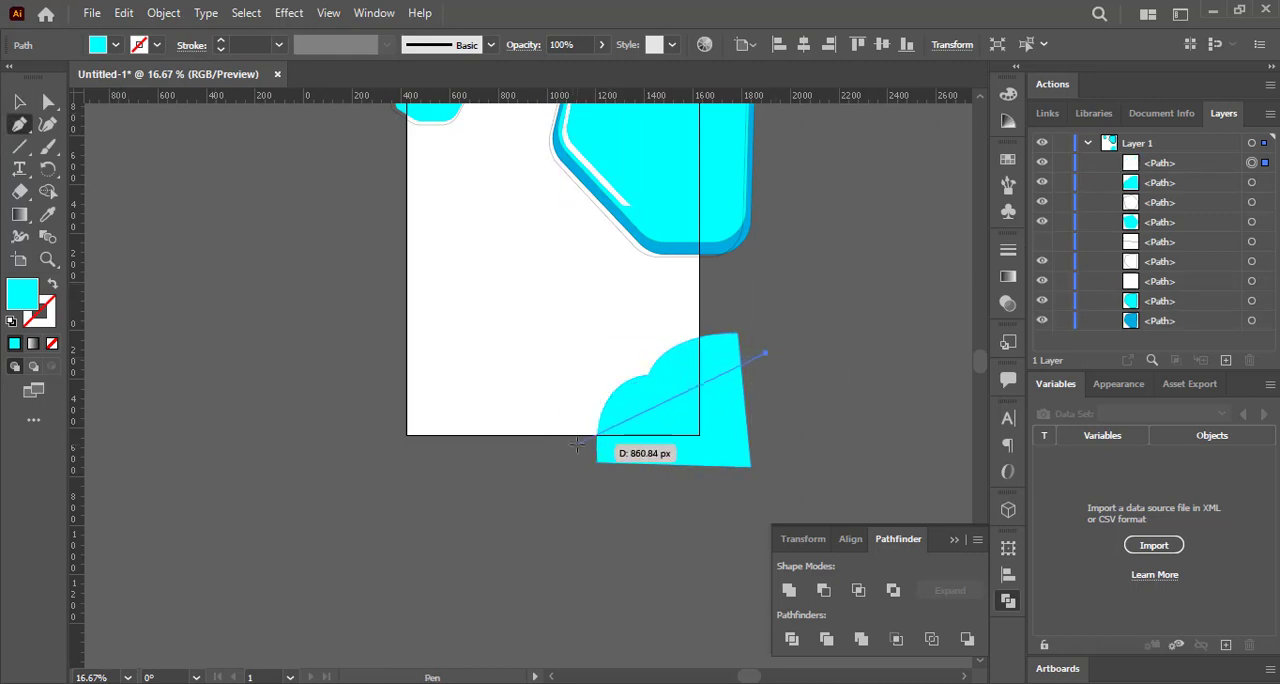
left_click_drag(577, 443, 551, 560)
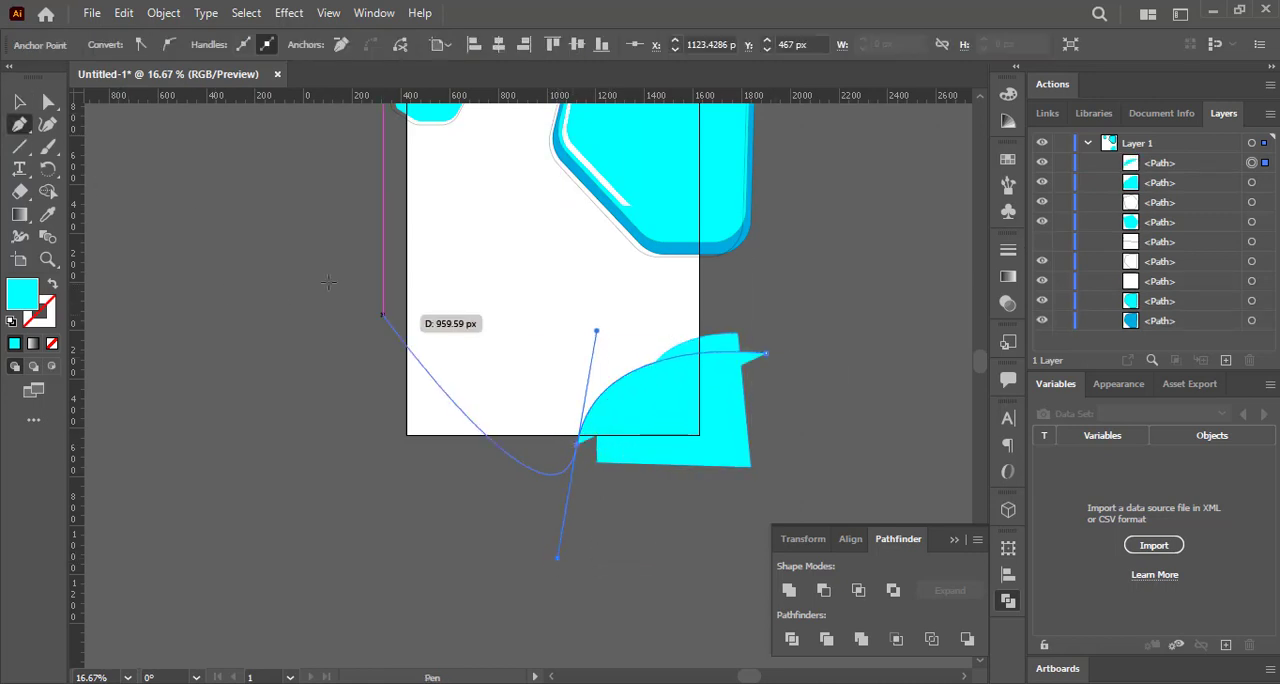
key("v")
left_click(98, 45)
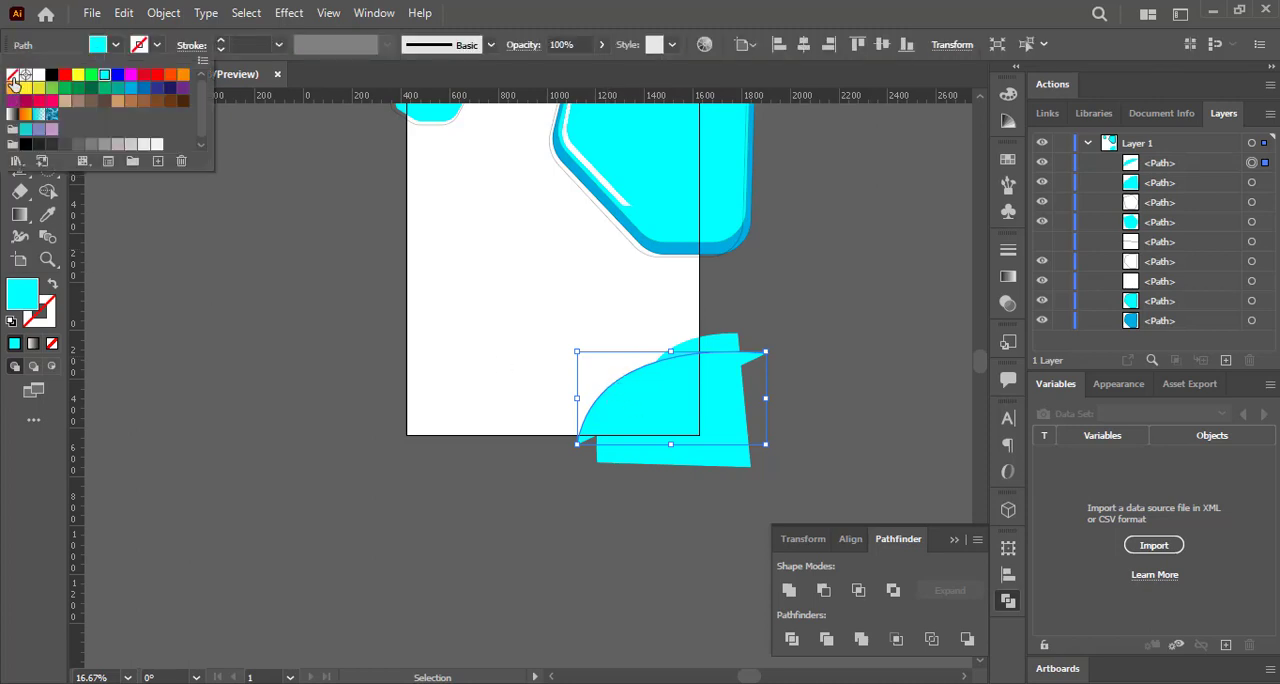
left_click(12, 79)
left_click(139, 45)
left_click(52, 79)
Adjust the arc's anchor points and handles so it follows the cyan corner shape more closely and ends at its outer edge.
key("a")
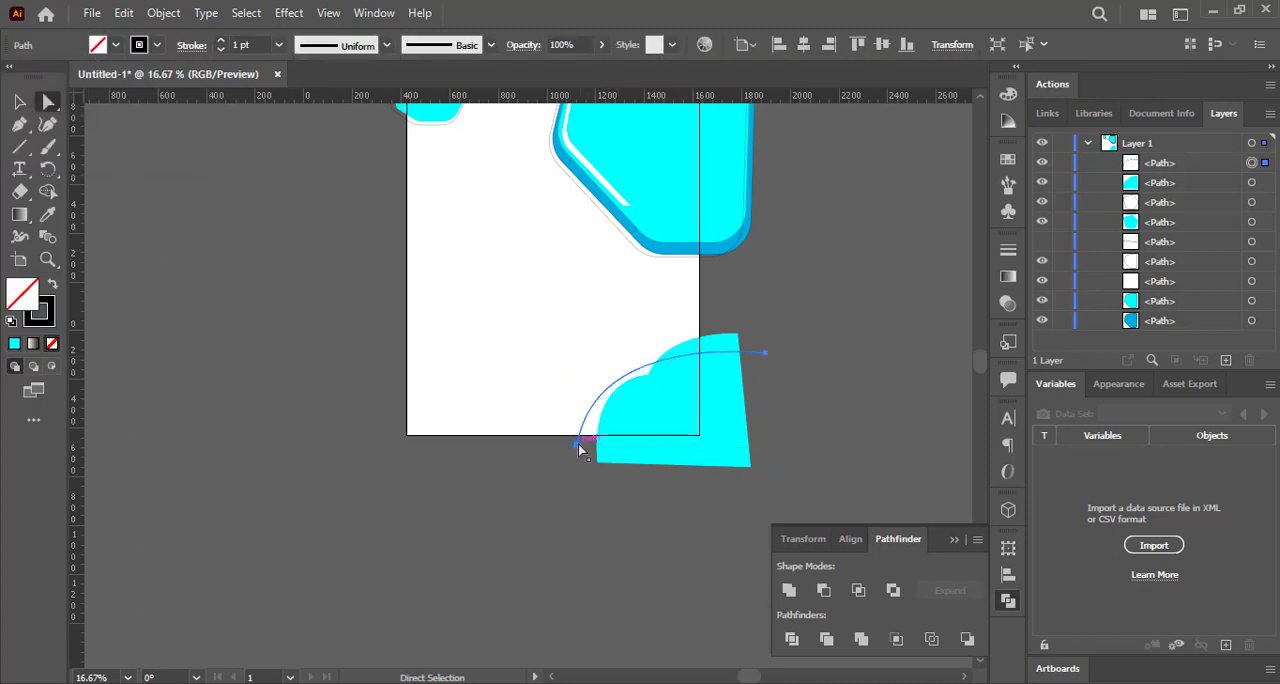
left_click_drag(577, 443, 592, 441)
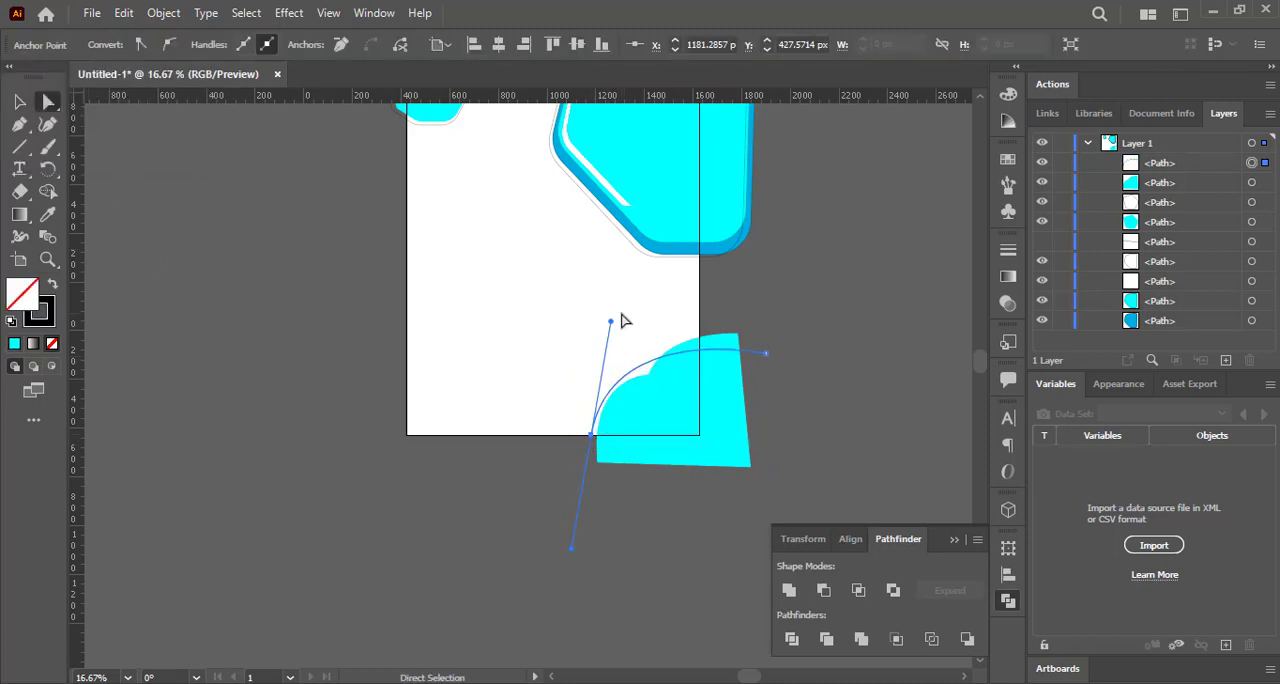
left_click(586, 423)
left_click(628, 416)
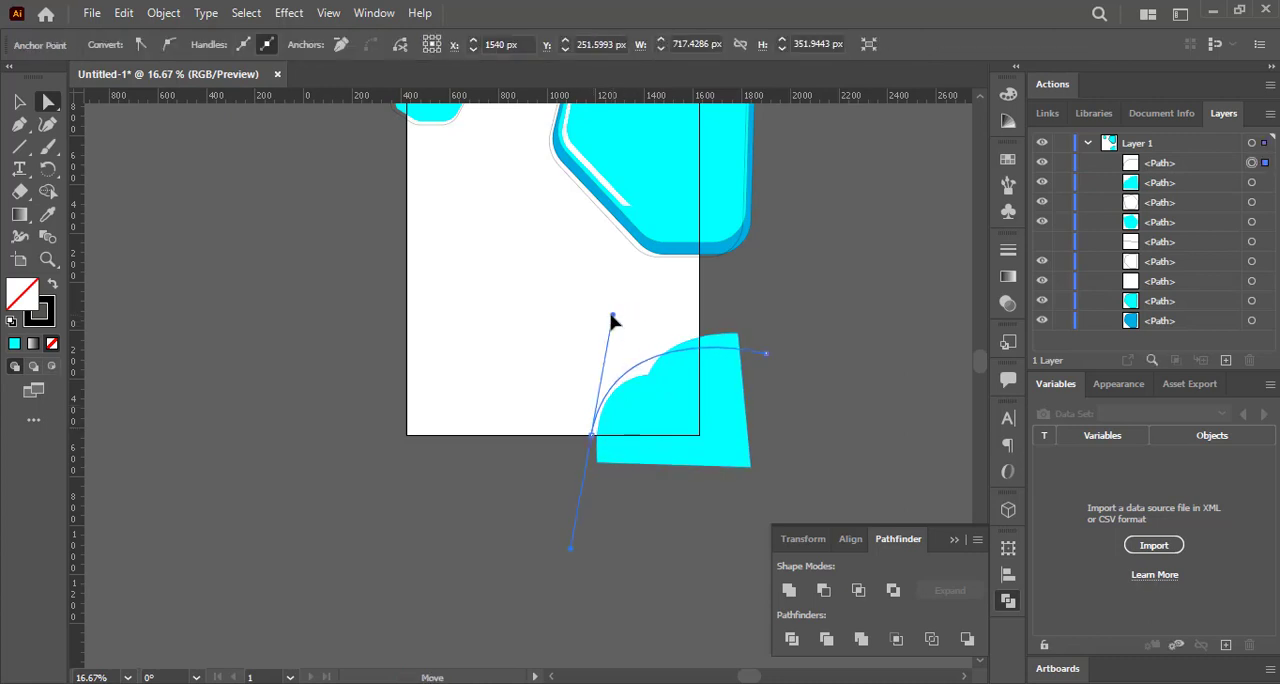
left_click_drag(766, 365, 750, 375)
left_click(299, 252)
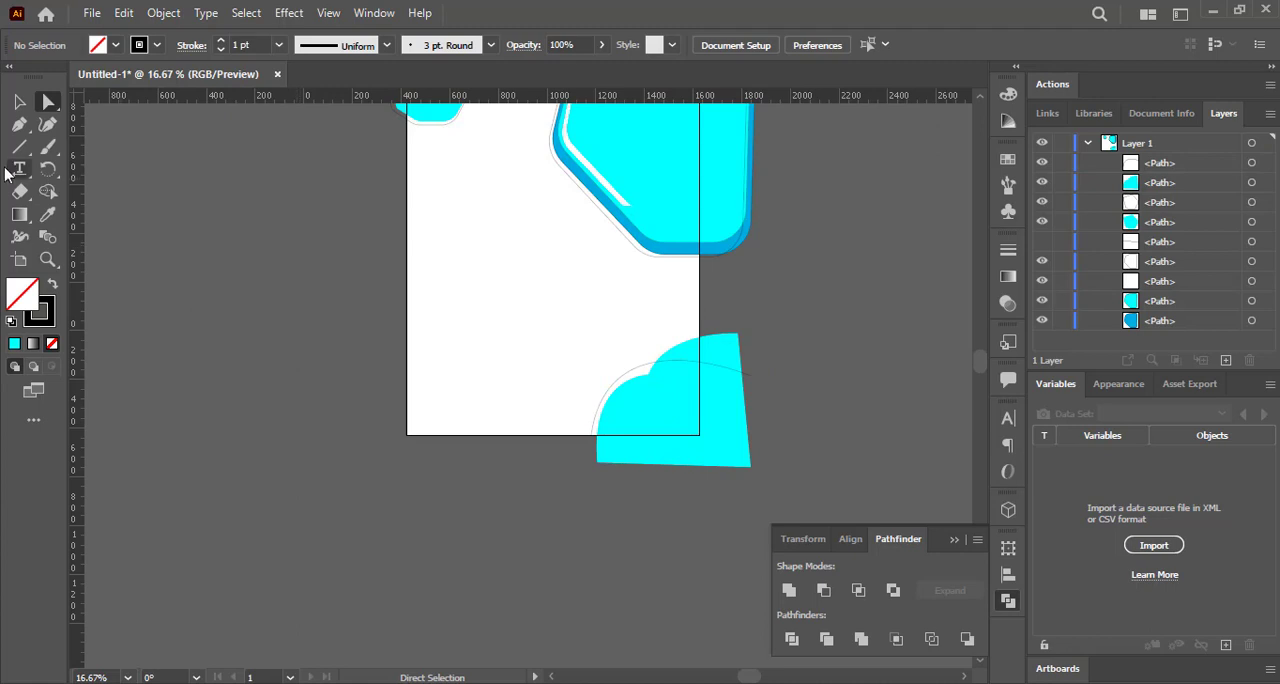
Create a small rounded hexagon with the Polygon tool in the artboard's lower half and fill it with cyan.
left_click_drag(22, 155, 133, 182)
left_click_drag(434, 258, 640, 289)
key("v")
left_click(446, 248)
left_click(446, 248)
left_click(97, 46)
left_click(99, 84)
Arrange the three cyan hexagons in a row across the artboard's lower half.
left_click(271, 213)
left_click_drag(530, 271, 545, 299)
left_click_drag(462, 280, 457, 307)
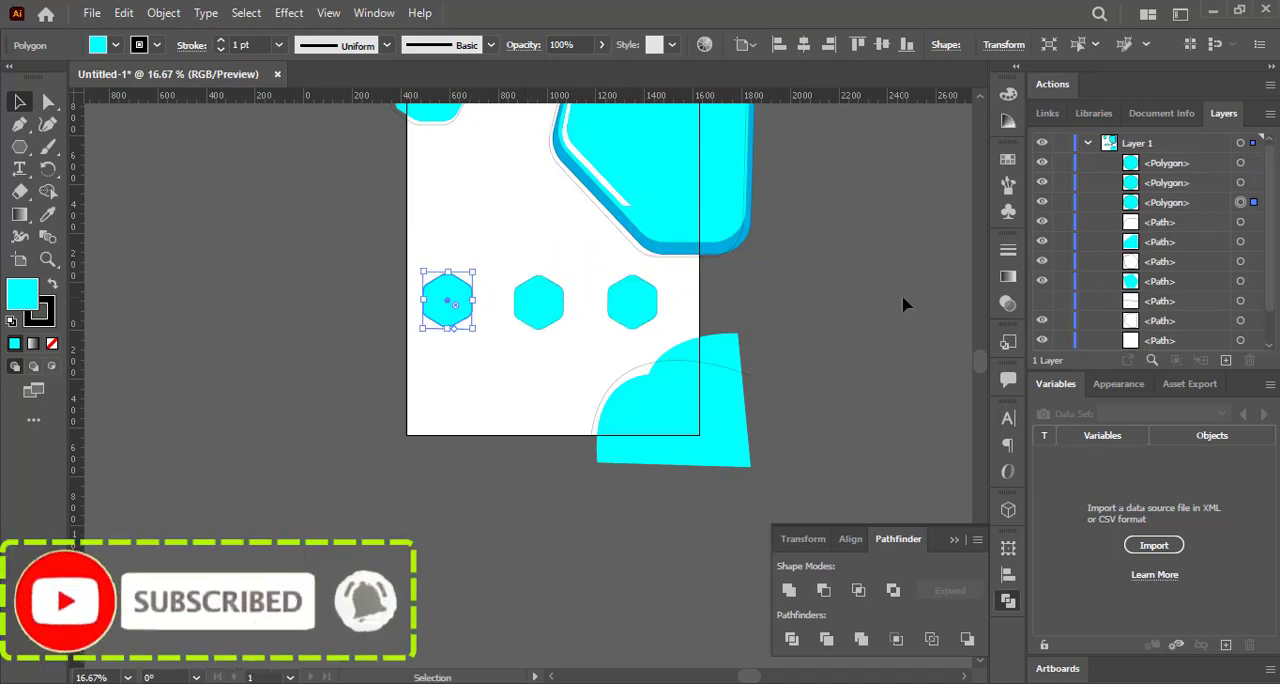
Place two vertical and two horizontal ruler guides as margins just inside the artboard's four edges.
scroll(982, 350, "up", 2)
left_click(79, 209)
left_click_drag(79, 208, 419, 225)
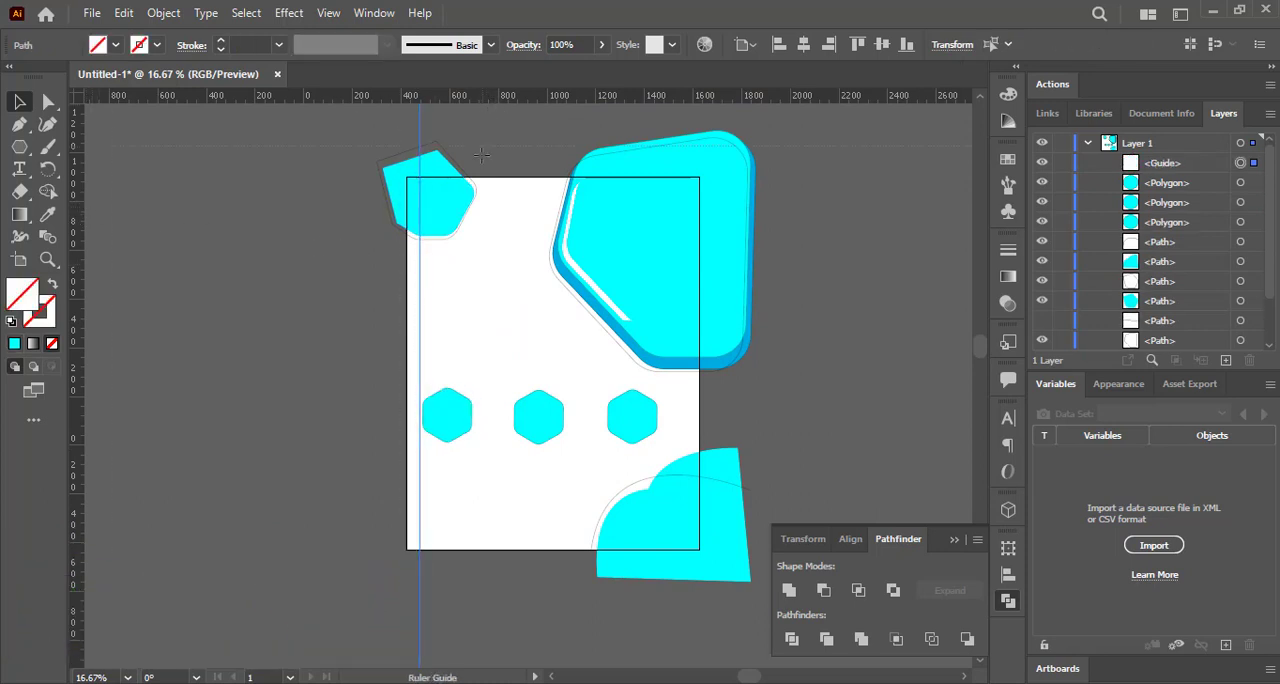
left_click_drag(483, 190, 483, 189)
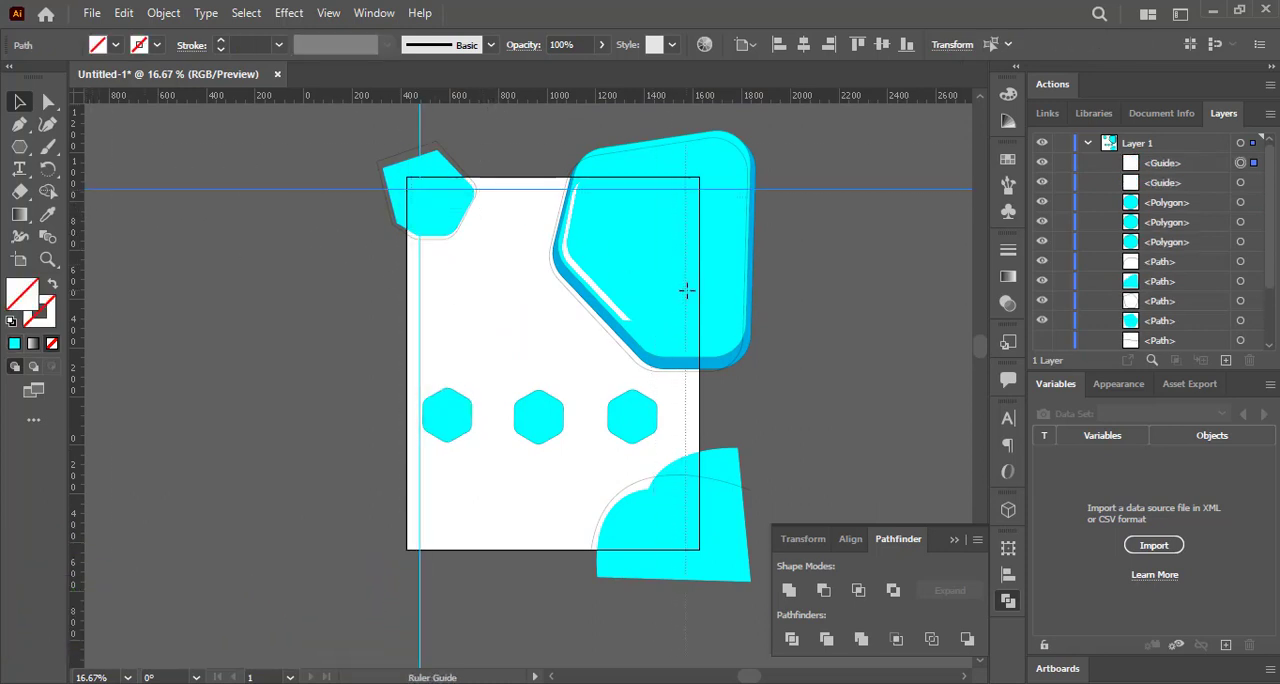
left_click_drag(686, 290, 686, 289)
left_click_drag(595, 508, 600, 539)
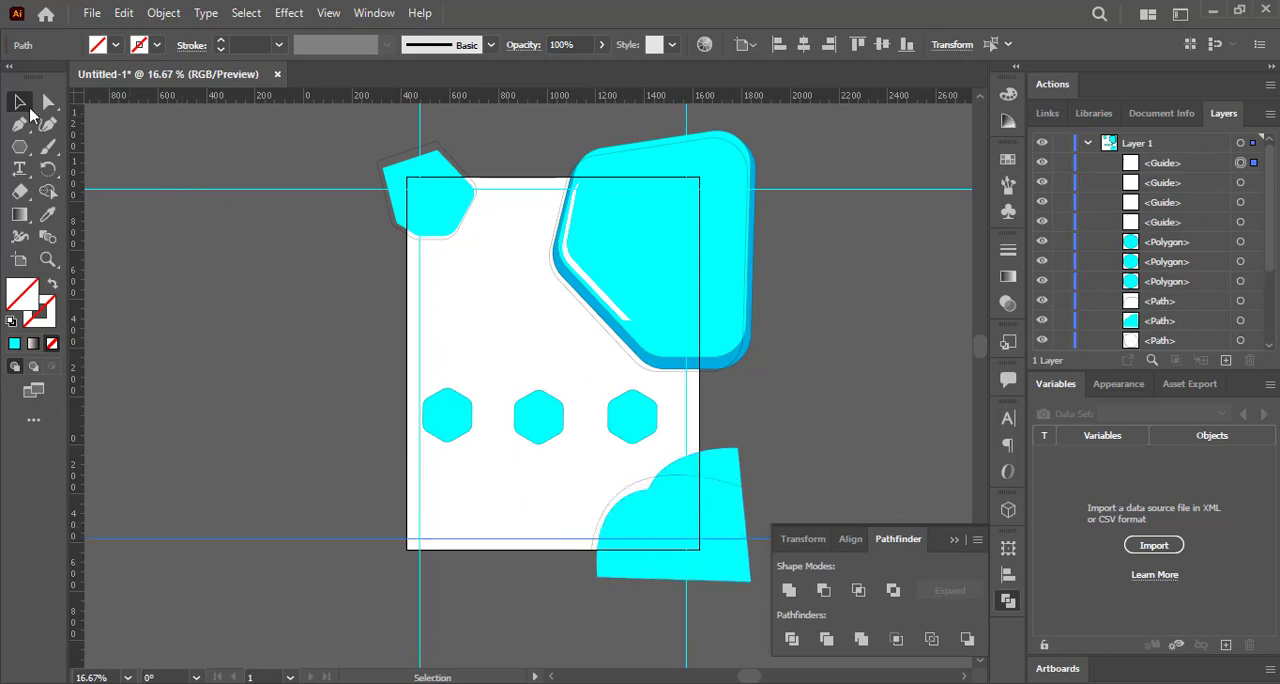
left_click(24, 104)
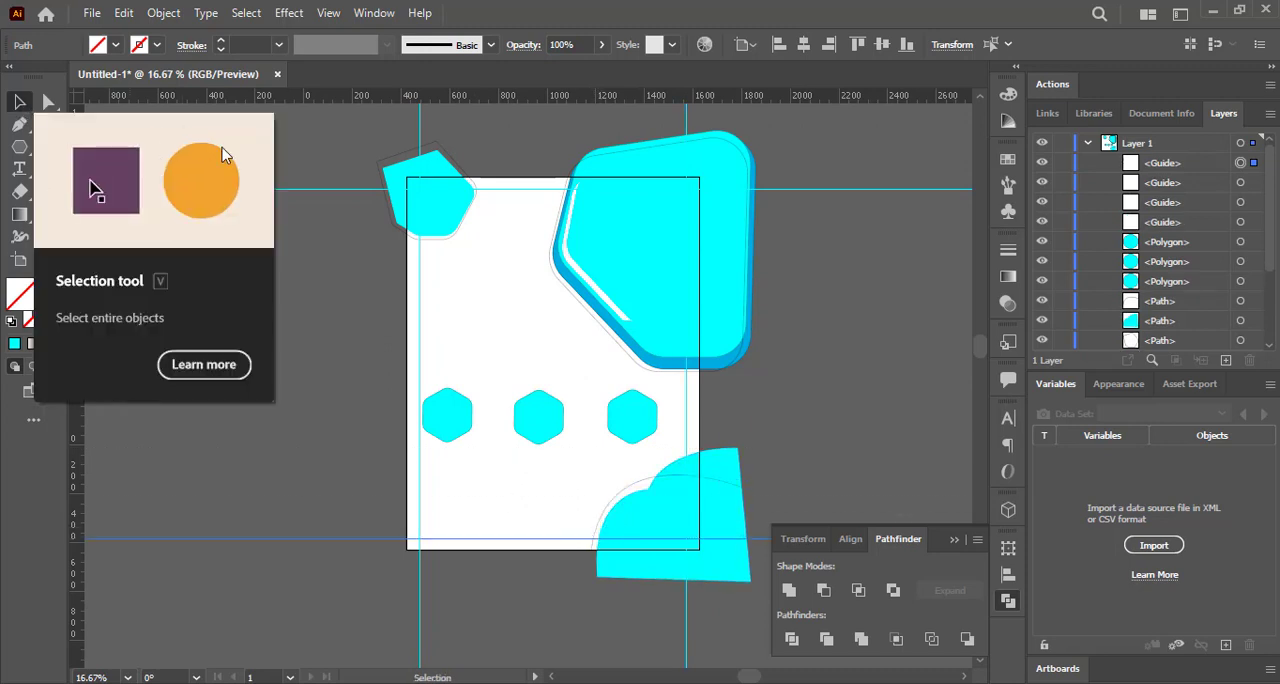
left_click(487, 329)
Draw a rectangle covering the whole artboard and fill it with blue 0071BC.
scroll(1140, 240, "down", 3)
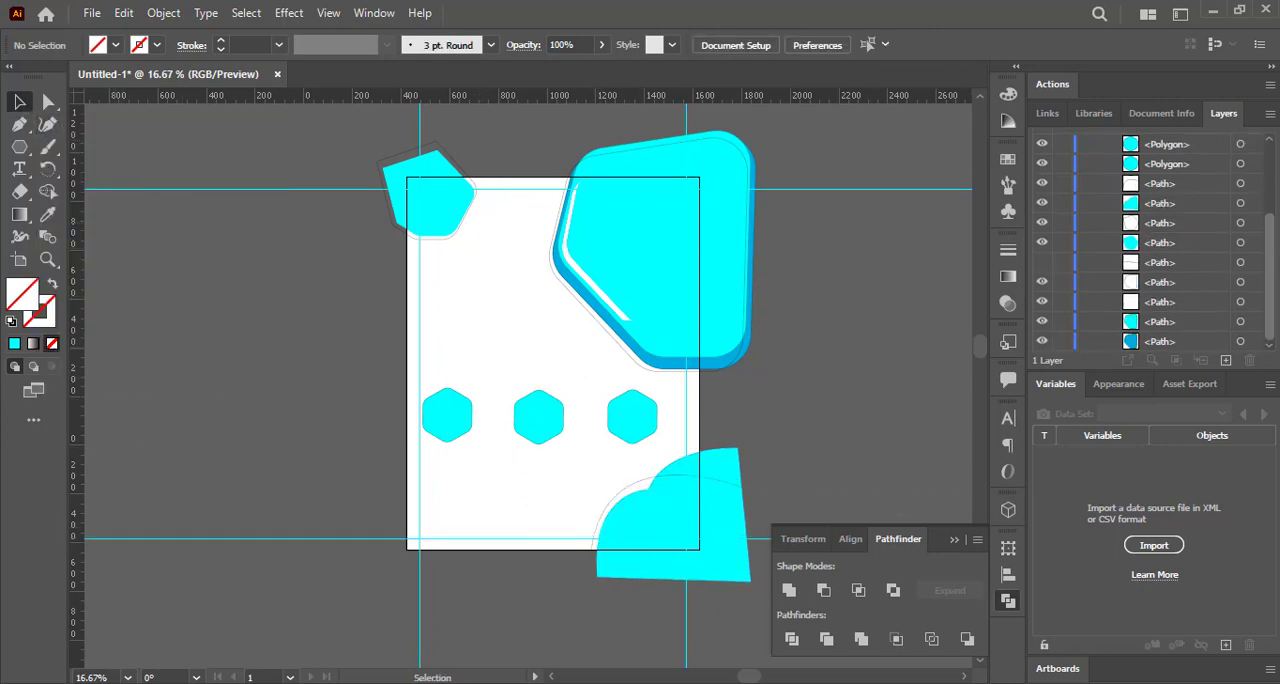
left_click(19, 146)
left_click_drag(407, 178, 699, 548)
left_click(97, 45)
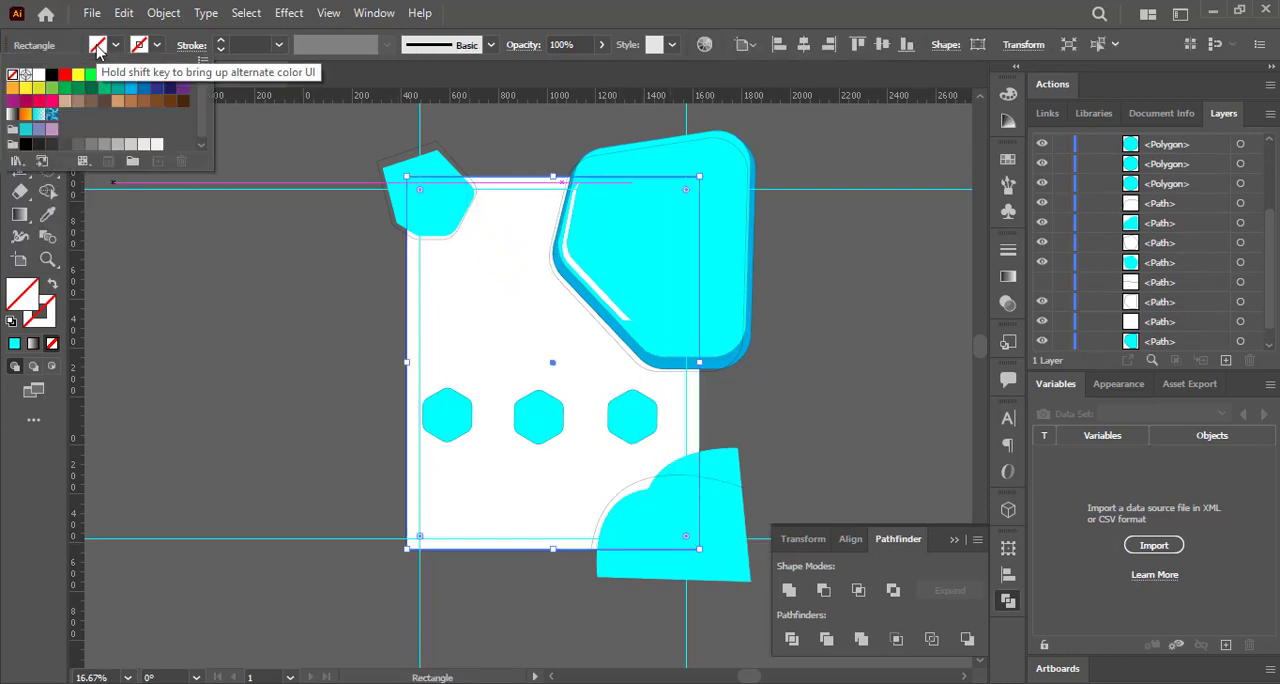
left_click(145, 90)
Send the artboard-sized rectangle behind all other artwork.
scroll(1200, 150, "up", 3)
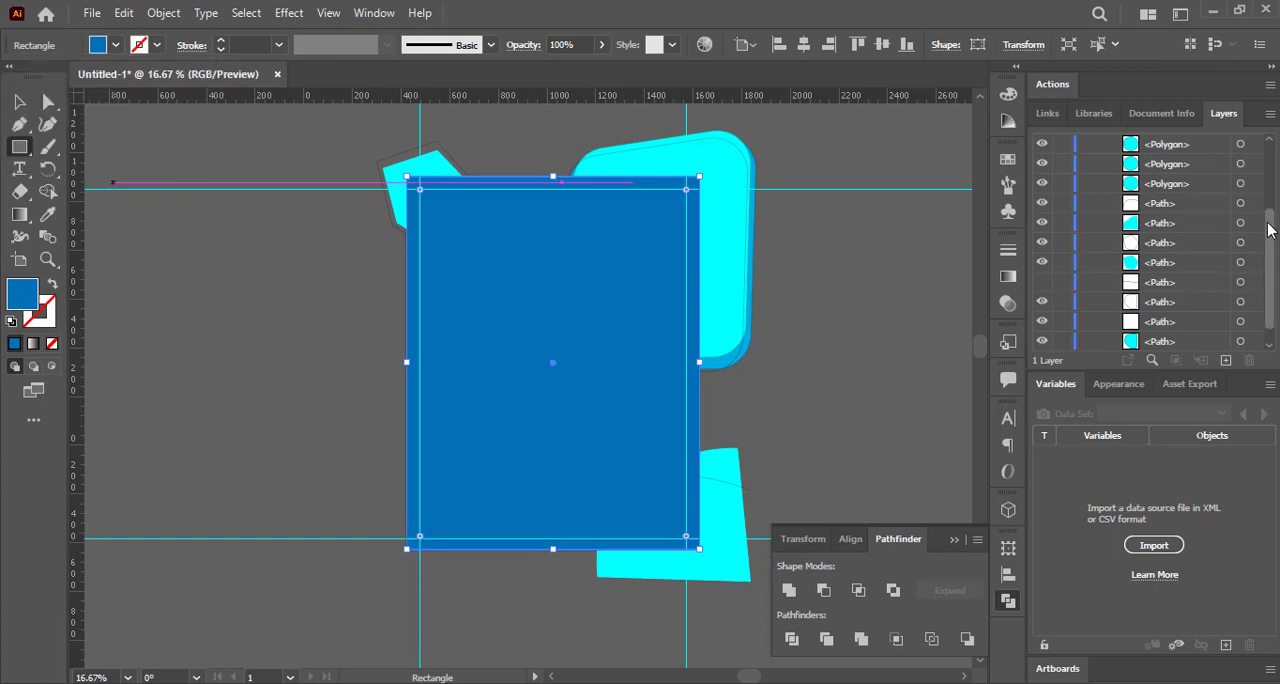
key("ctrl+shift+bracketleft")
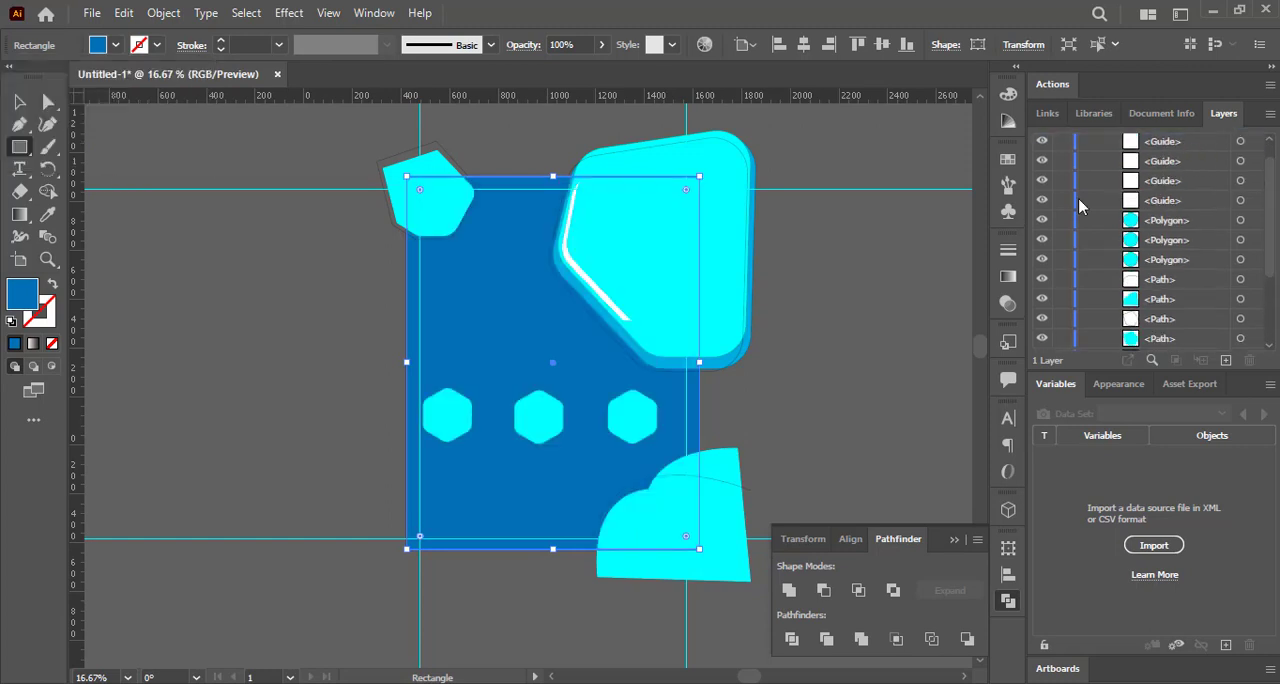
scroll(1078, 198, "down", 5)
Change the background rectangle's fill to a dark teal-blue.
double_click(28, 300)
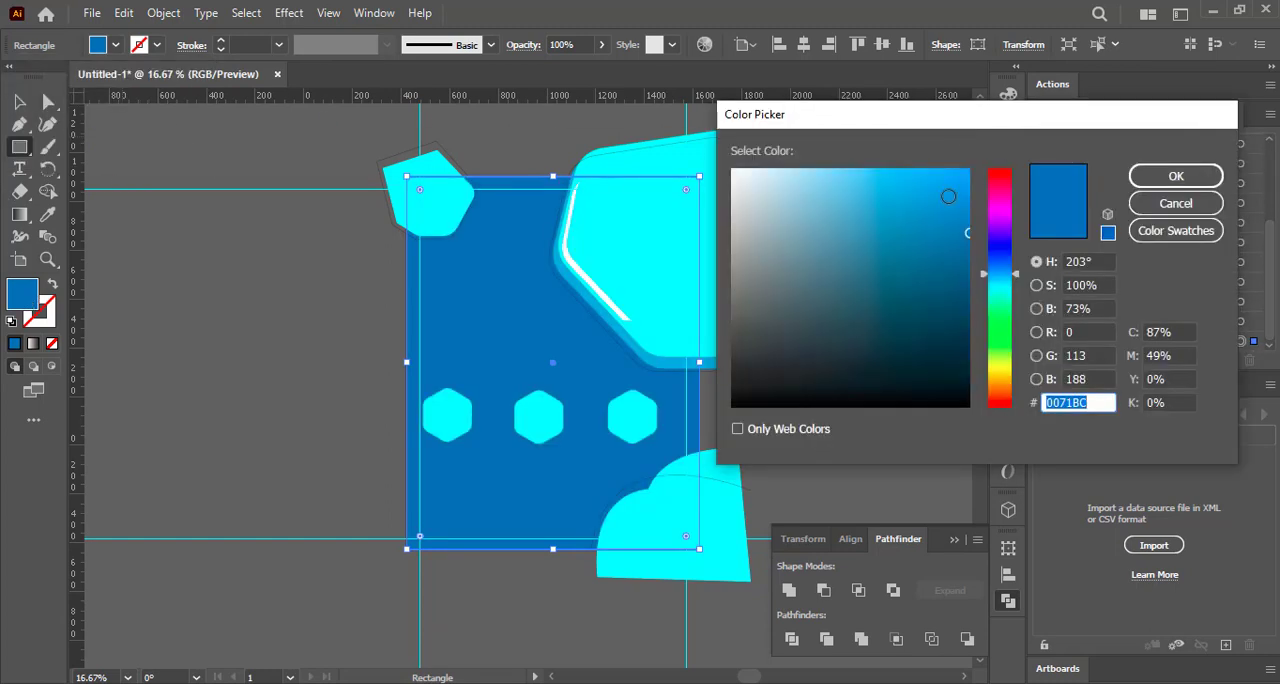
left_click(946, 294)
left_click(946, 314)
left_click(1171, 174)
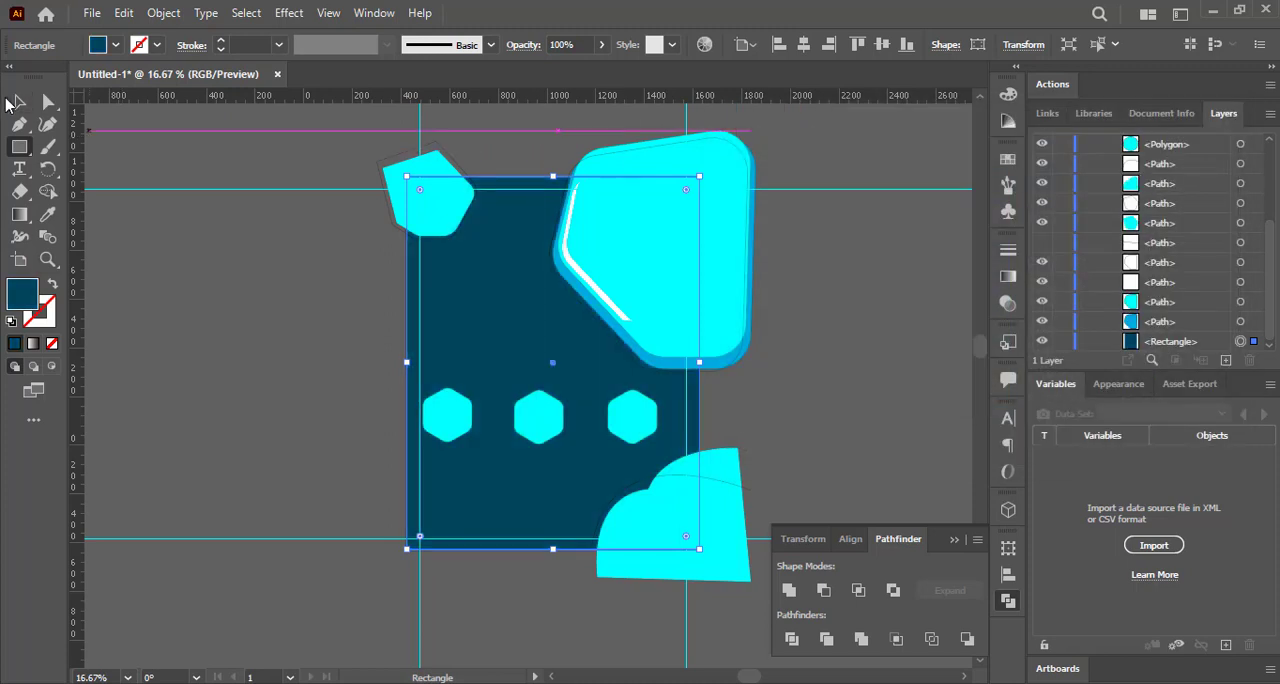
Set the opacity of the white highlight on the large rounded shape to 93%.
left_click(584, 270)
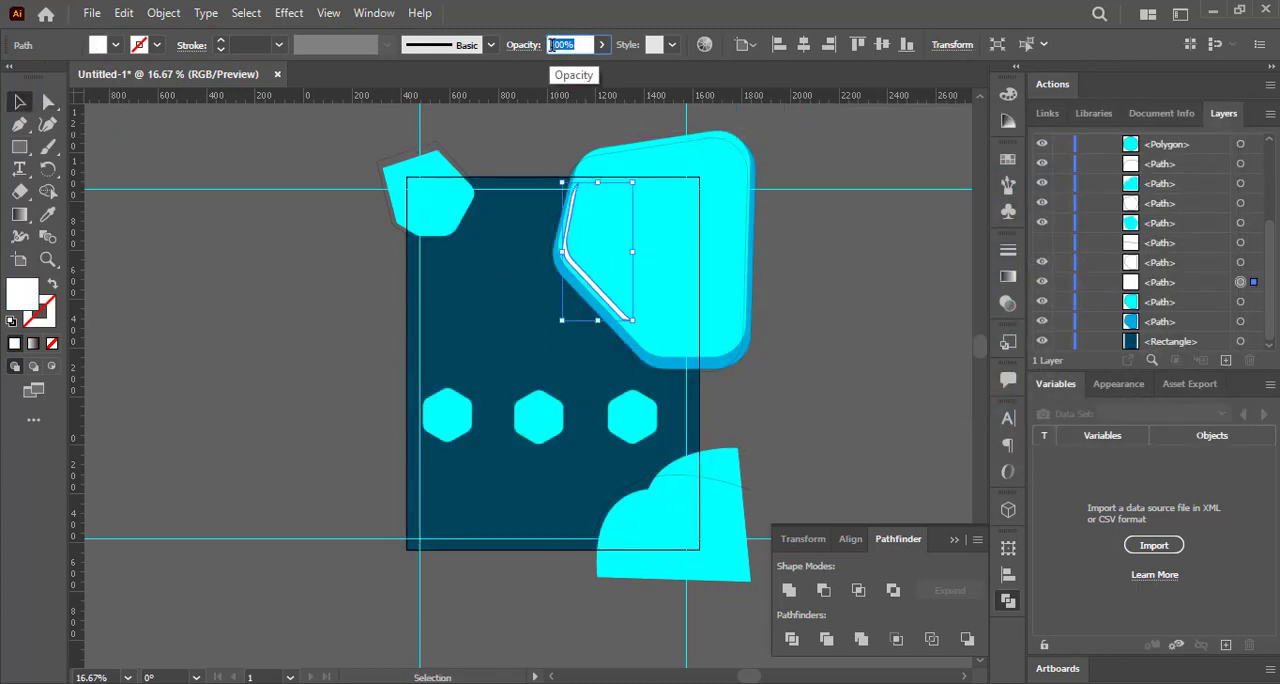
left_click(257, 138)
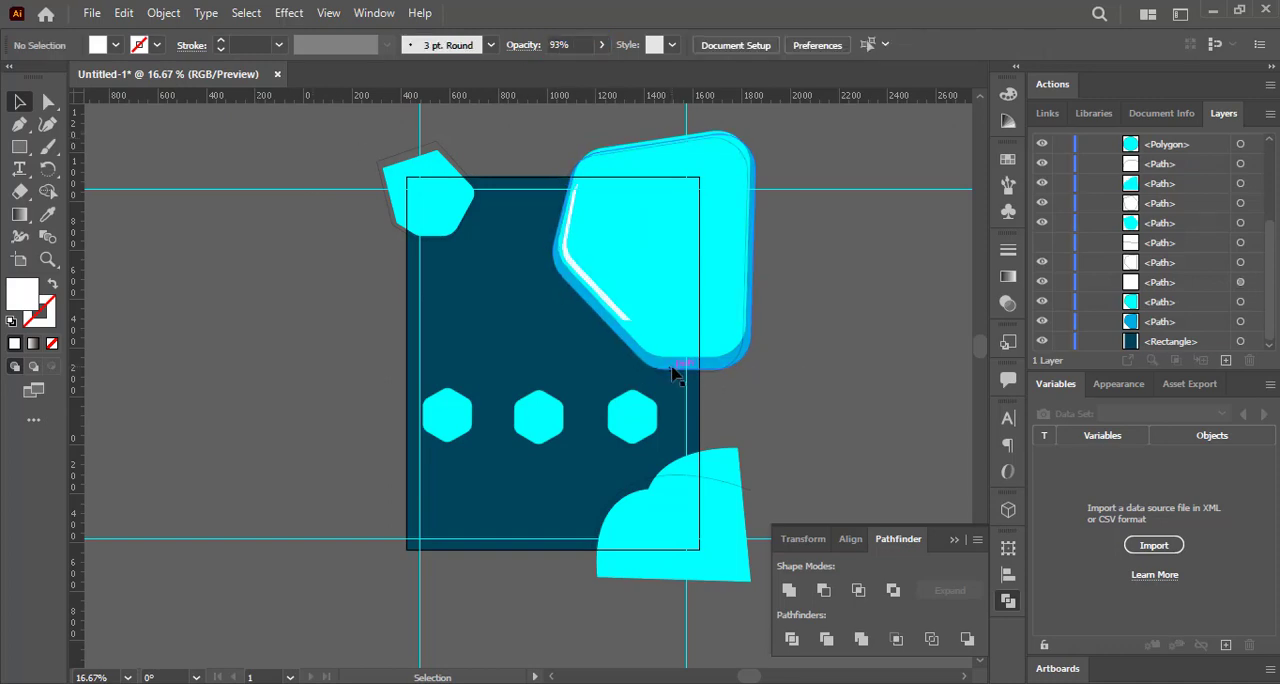
left_click(672, 372)
left_click(826, 340)
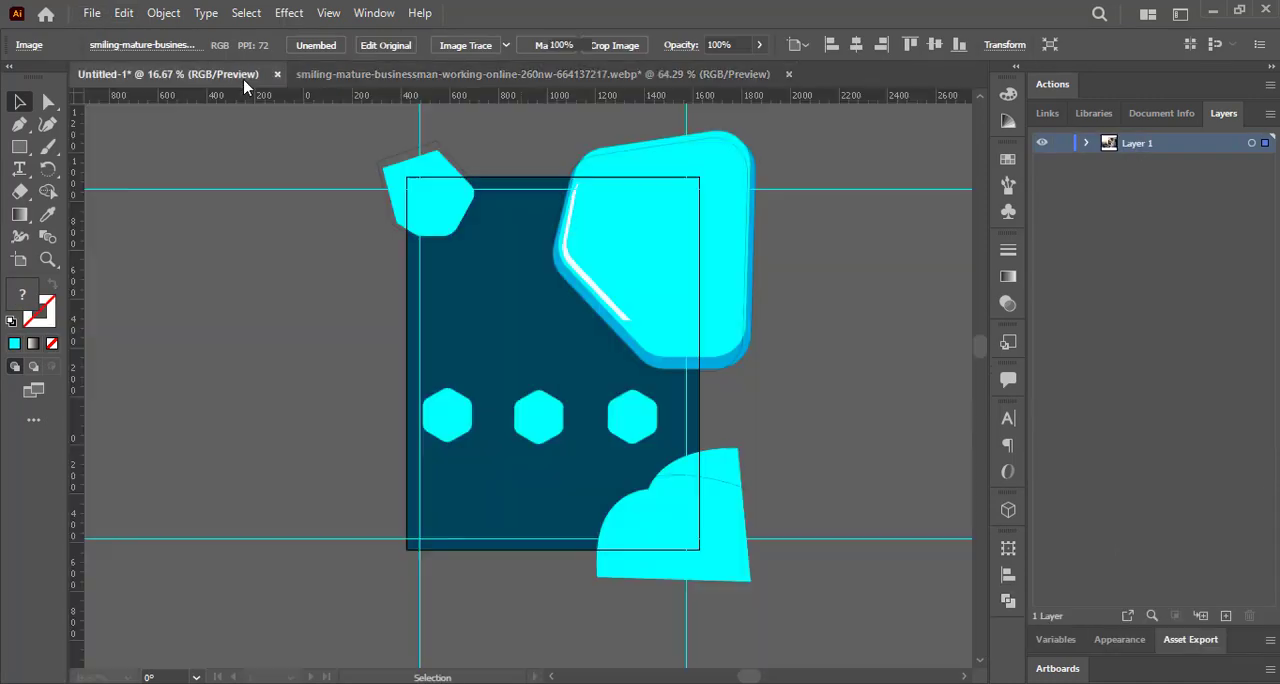
Clip the businessman photo into the large rounded shape and give the clipping path a near-white fill.
key("ctrl+7")
left_click_drag(610, 230, 613, 232)
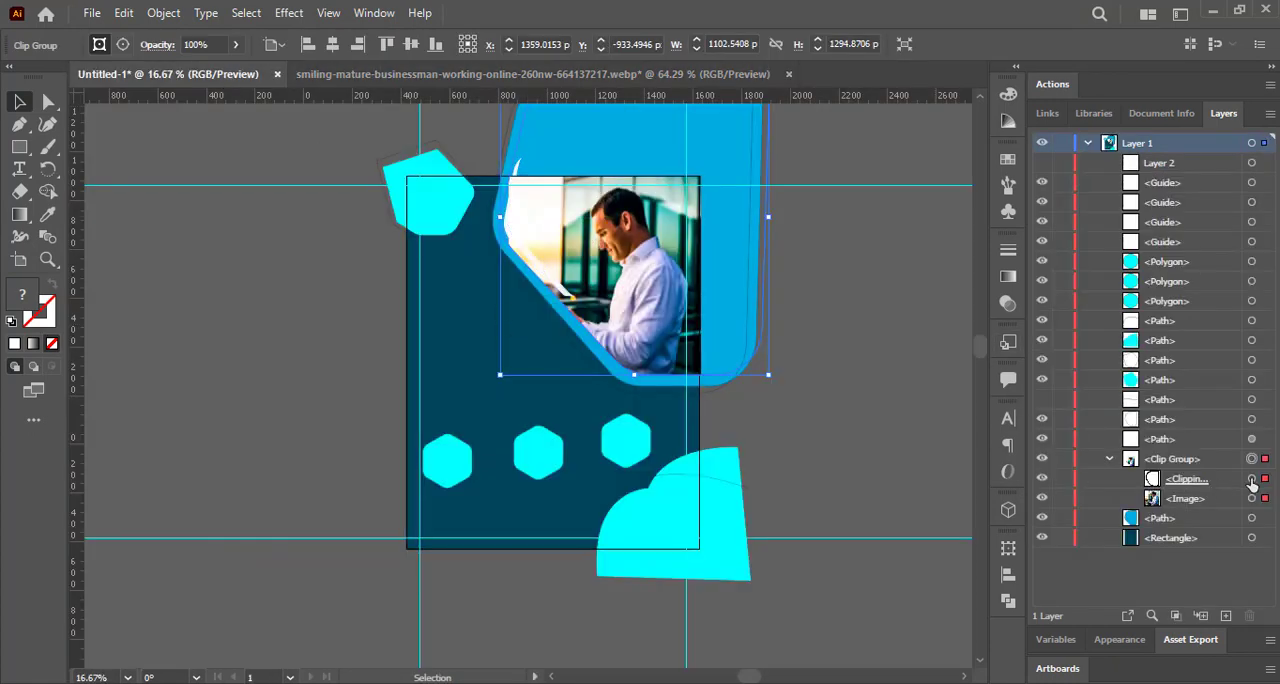
left_click(1252, 480)
left_click(150, 44)
double_click(30, 298)
left_click(1174, 174)
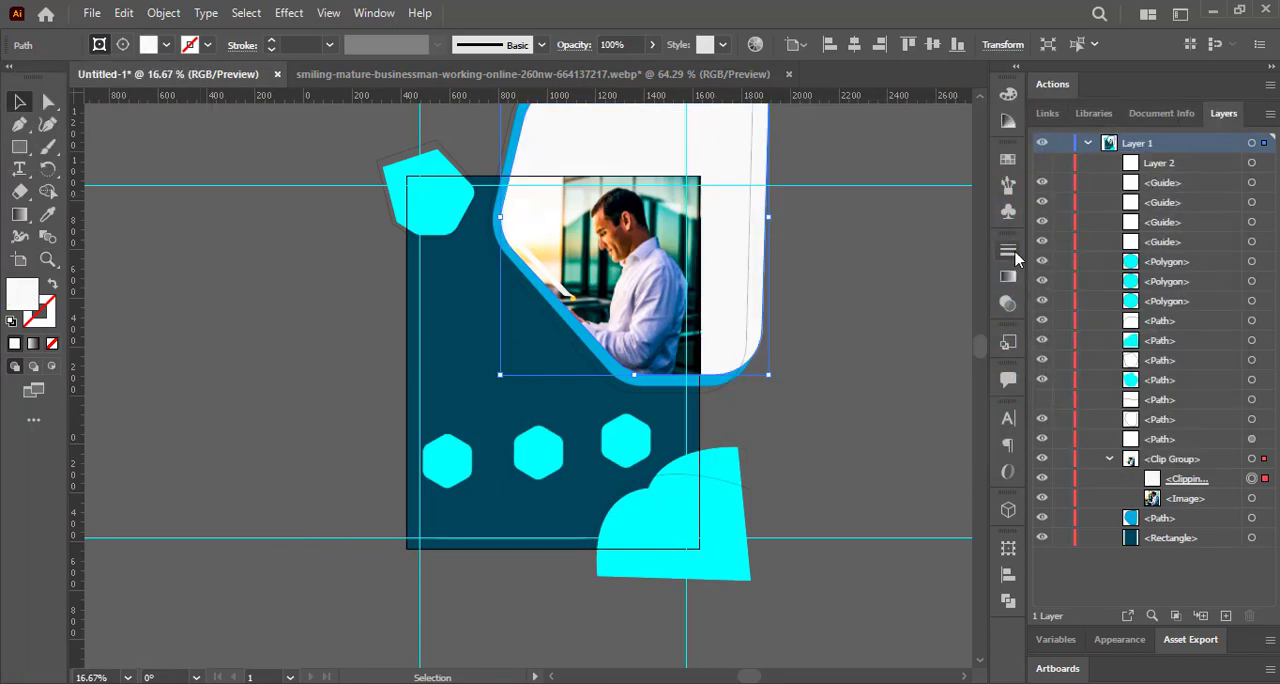
left_click(437, 207)
key("g")
left_click(432, 198)
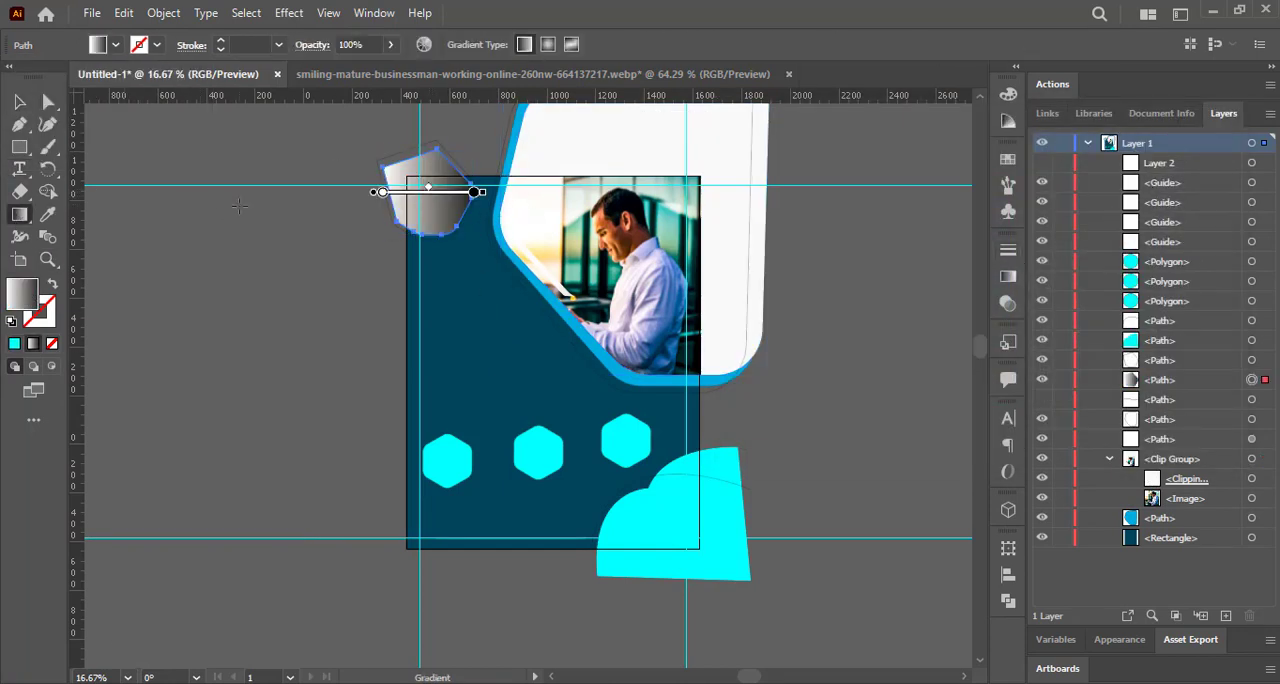
key("comma")
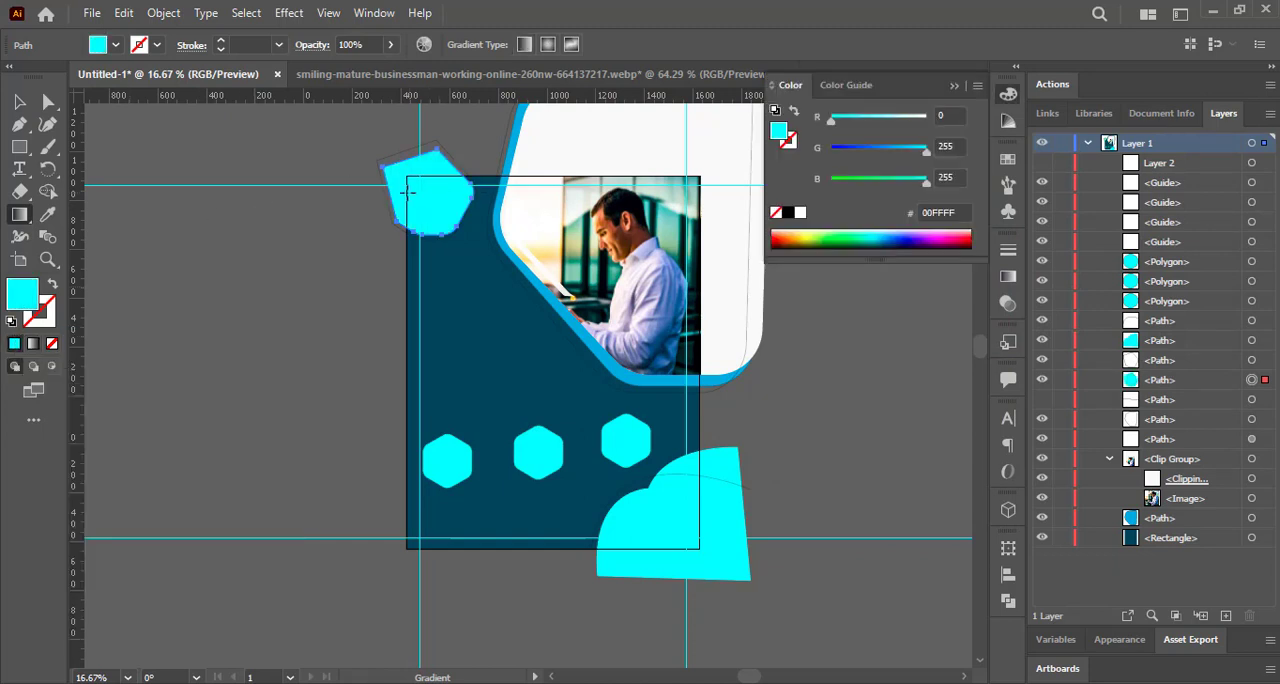
Apply a linear gradient to the small upper-left shape, with a cyan first stop and a teal end stop.
double_click(20, 219)
left_click(420, 198)
left_click(383, 194)
double_click(383, 194)
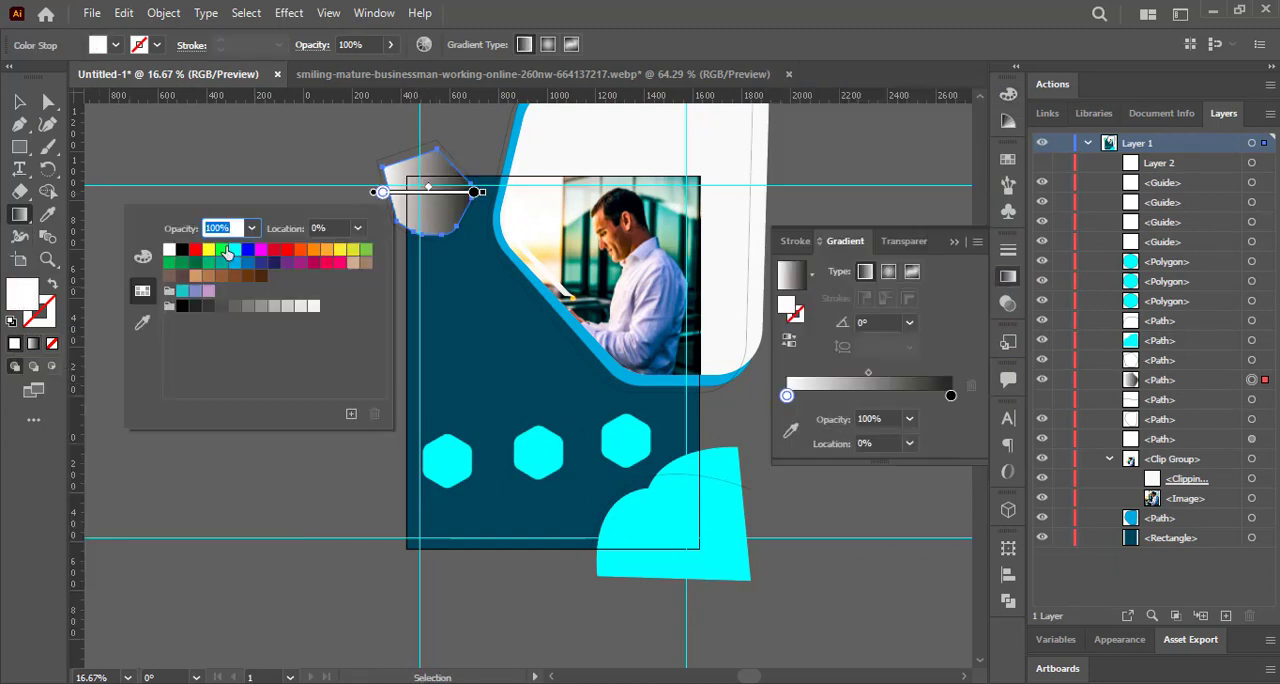
left_click(234, 249)
double_click(474, 191)
left_click(273, 291)
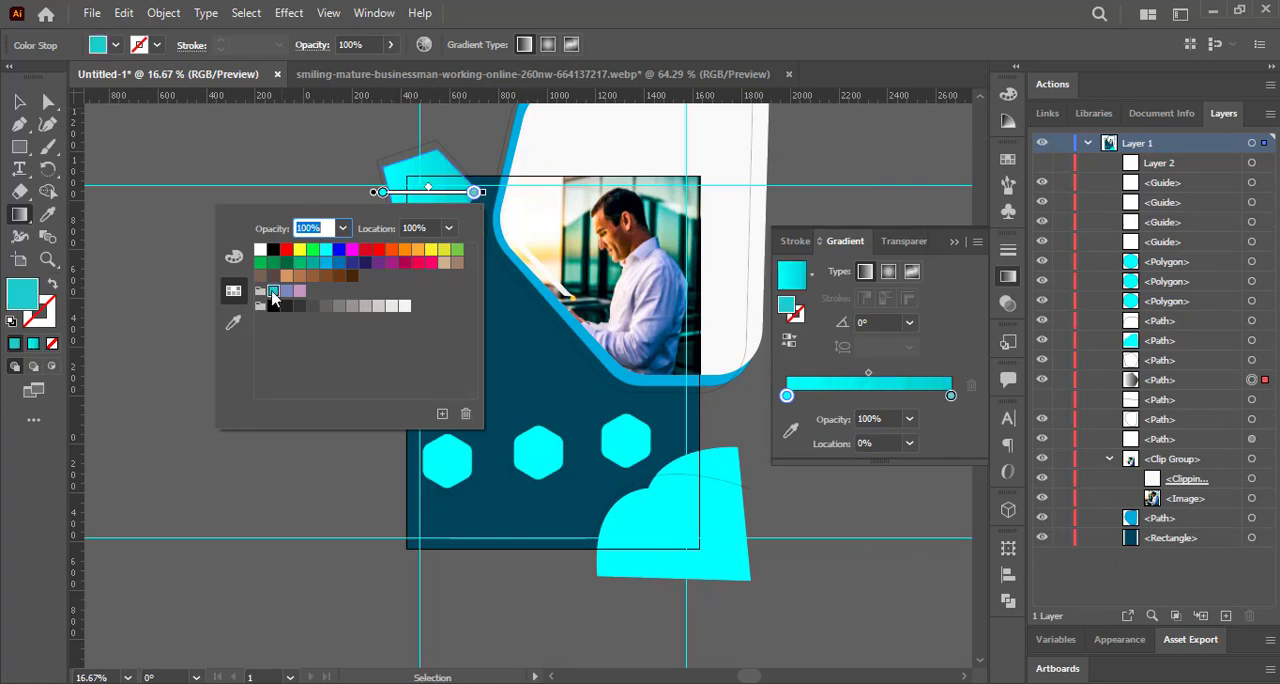
left_click(320, 161)
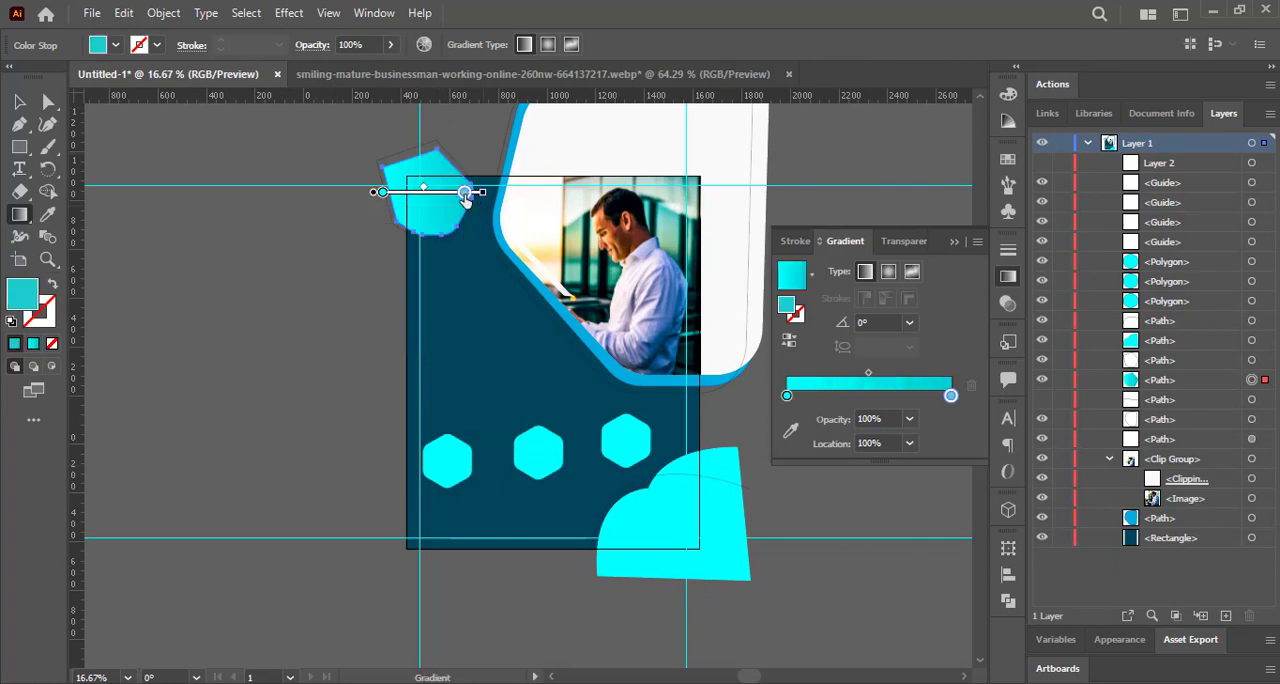
left_click_drag(465, 195, 465, 193)
left_click(20, 103)
left_click(272, 325)
Apply a linear gradient to the lower-right cloud shape, with a teal first stop and a cyan end stop.
left_click(674, 528)
left_click(18, 212)
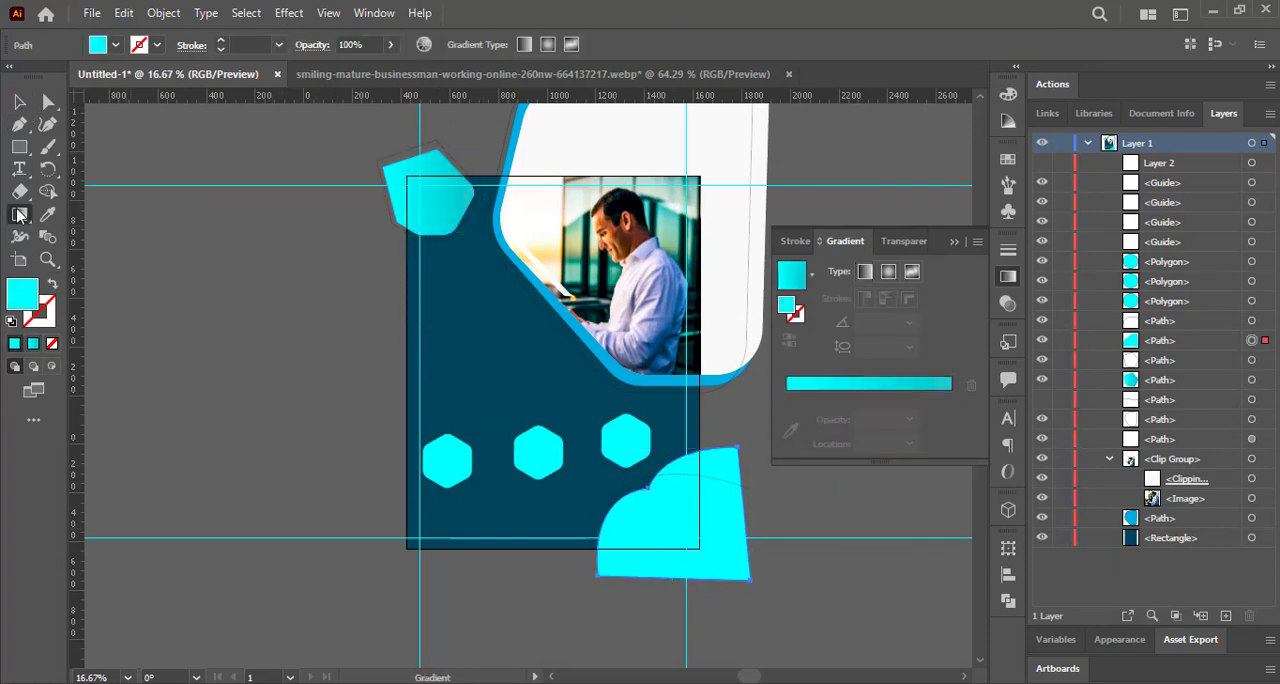
left_click(667, 527)
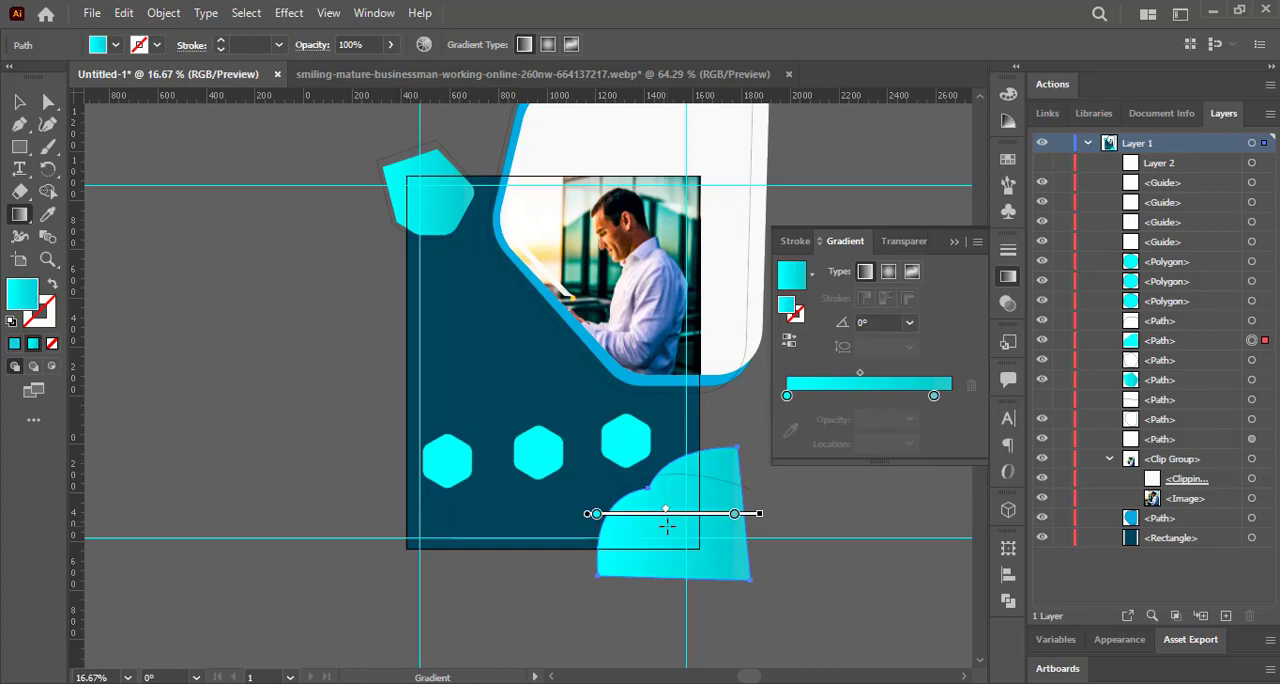
double_click(597, 514)
left_click(394, 367)
left_click(734, 515)
double_click(734, 515)
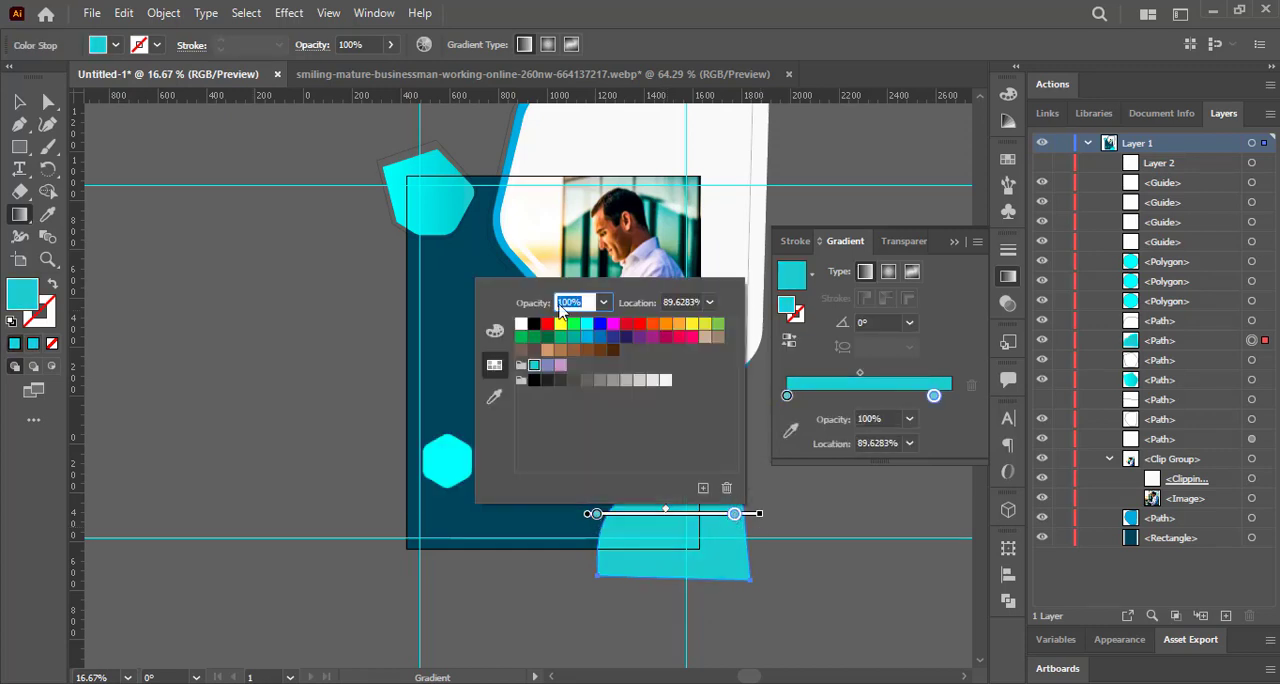
left_click(583, 324)
Move the first gradient stop of the lower-right shape slightly inward and finish editing the gradient.
left_click(600, 515)
left_click_drag(596, 514, 625, 516)
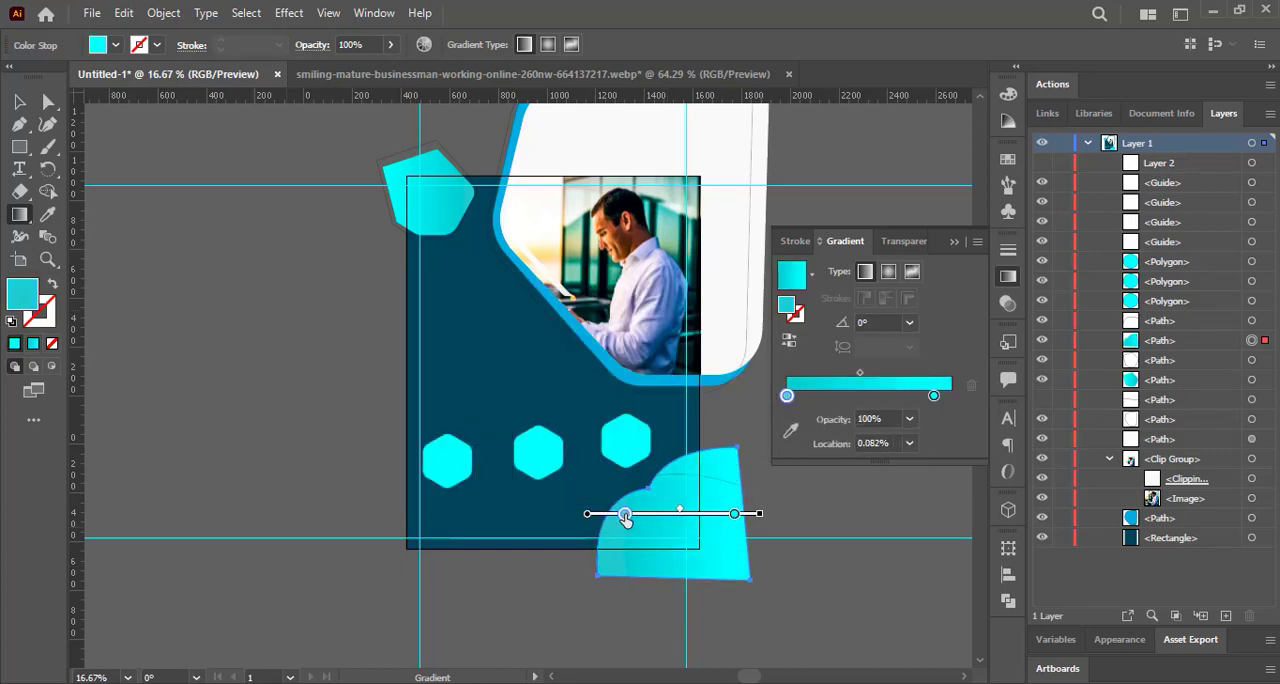
left_click(19, 102)
left_click(180, 228)
left_click(955, 242)
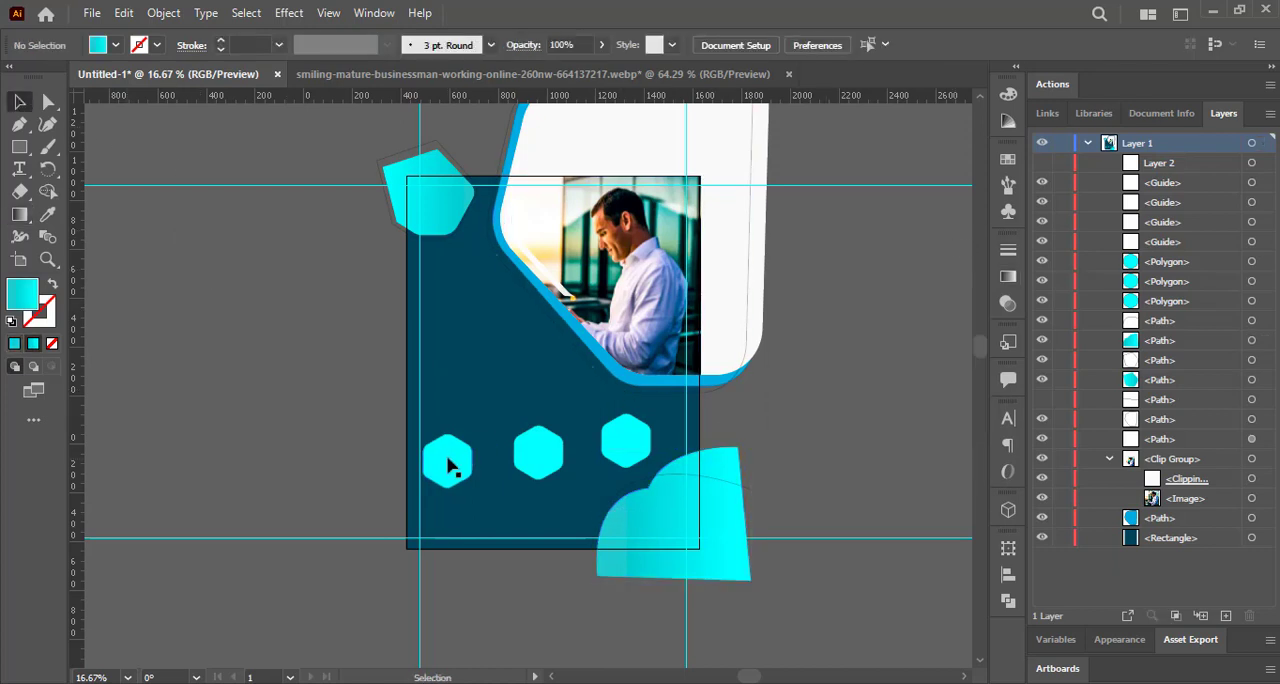
Line up the three hexagons in a level row, framed by two new horizontal guides above and below them.
left_click_drag(447, 458, 453, 429)
left_click_drag(570, 96, 568, 119)
left_click_drag(558, 404, 558, 398)
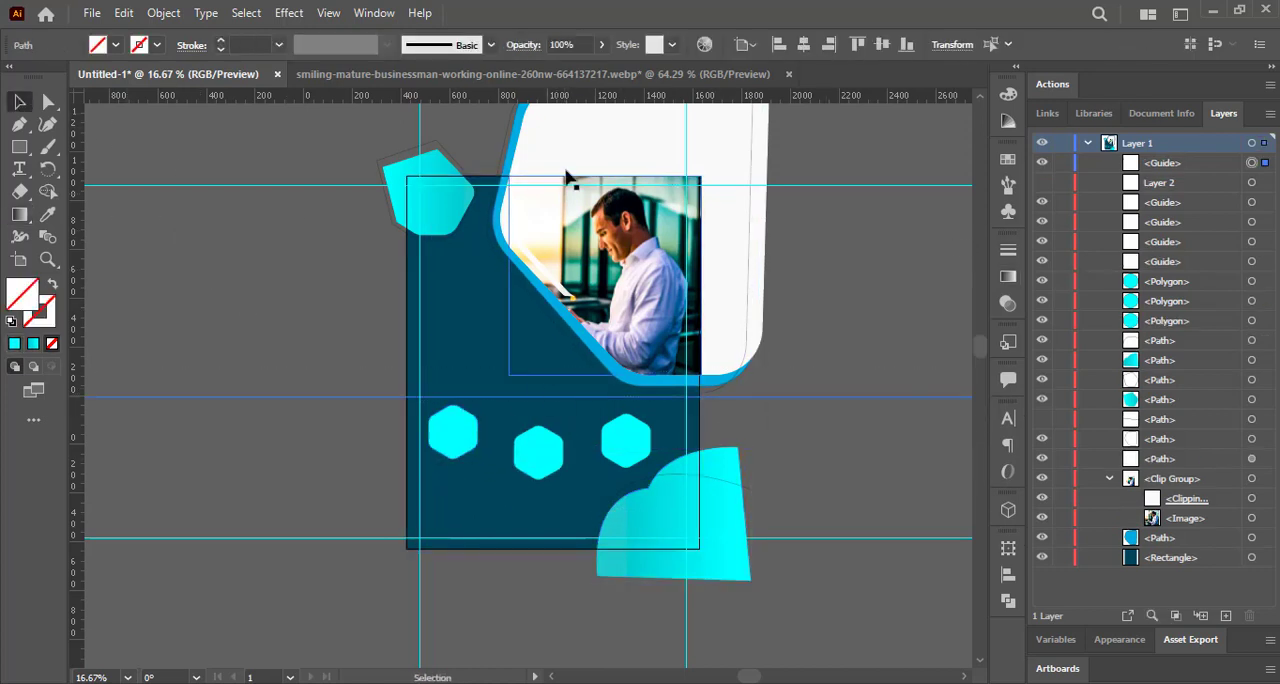
left_click_drag(455, 438, 460, 430)
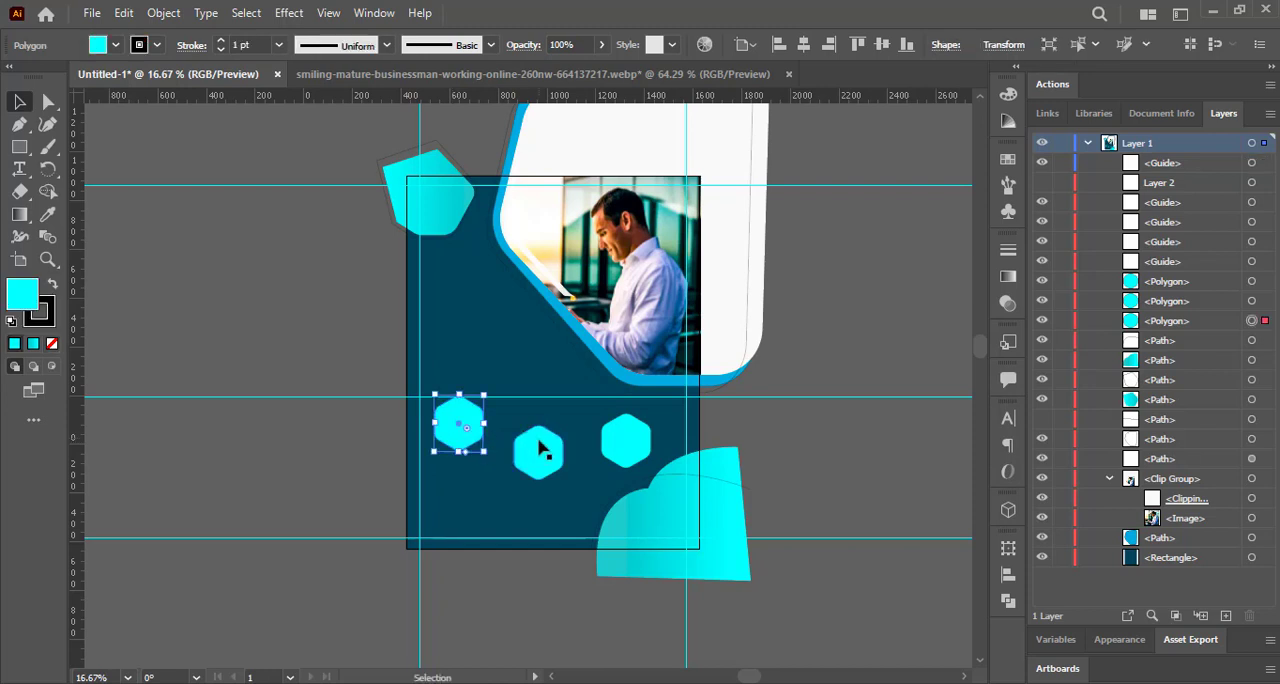
mouse_move(537, 443)
left_mouse_down()
mouse_move(529, 423)
mouse_move(540, 422)
left_mouse_up()
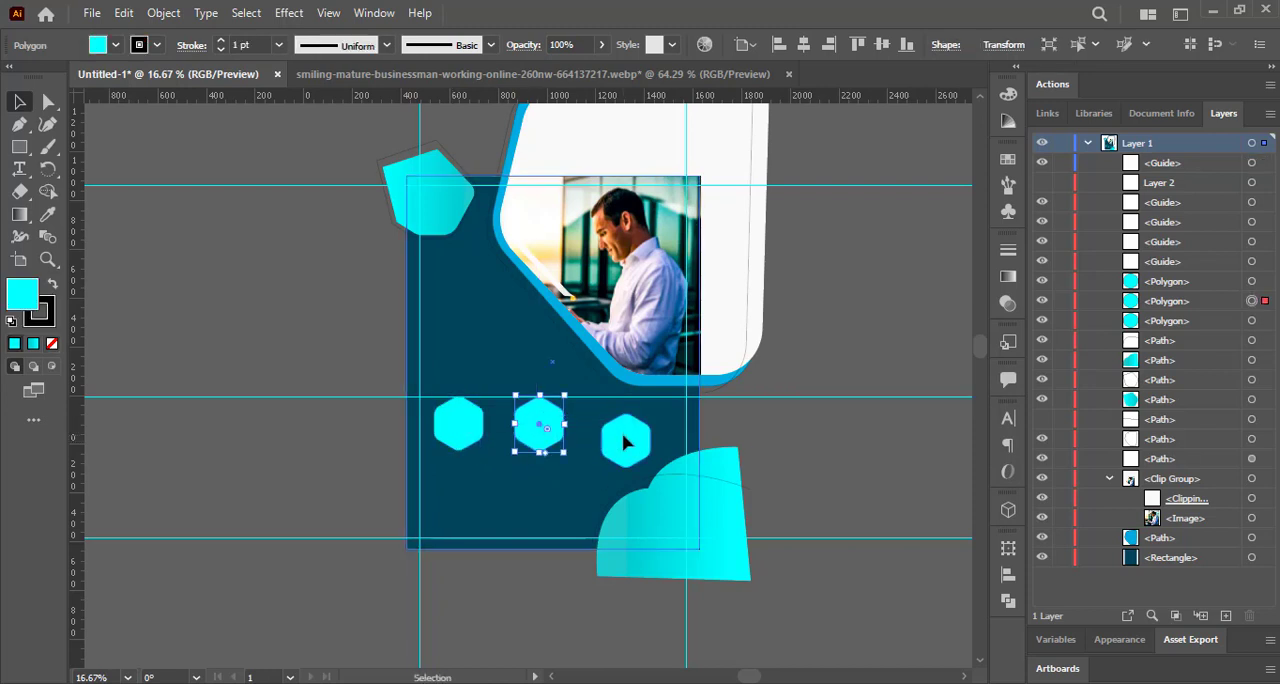
left_click_drag(626, 443, 617, 424)
left_click_drag(630, 141, 618, 451)
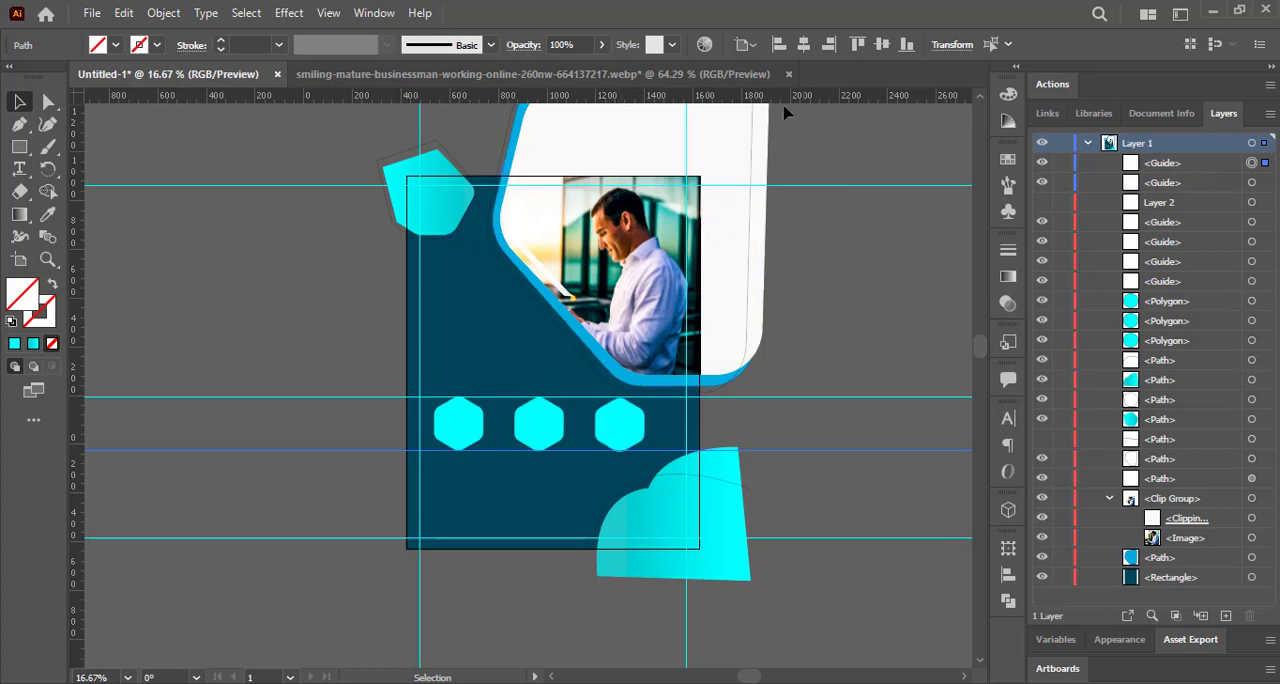
Lock the dark background rectangle.
left_click(20, 104)
left_click(430, 415)
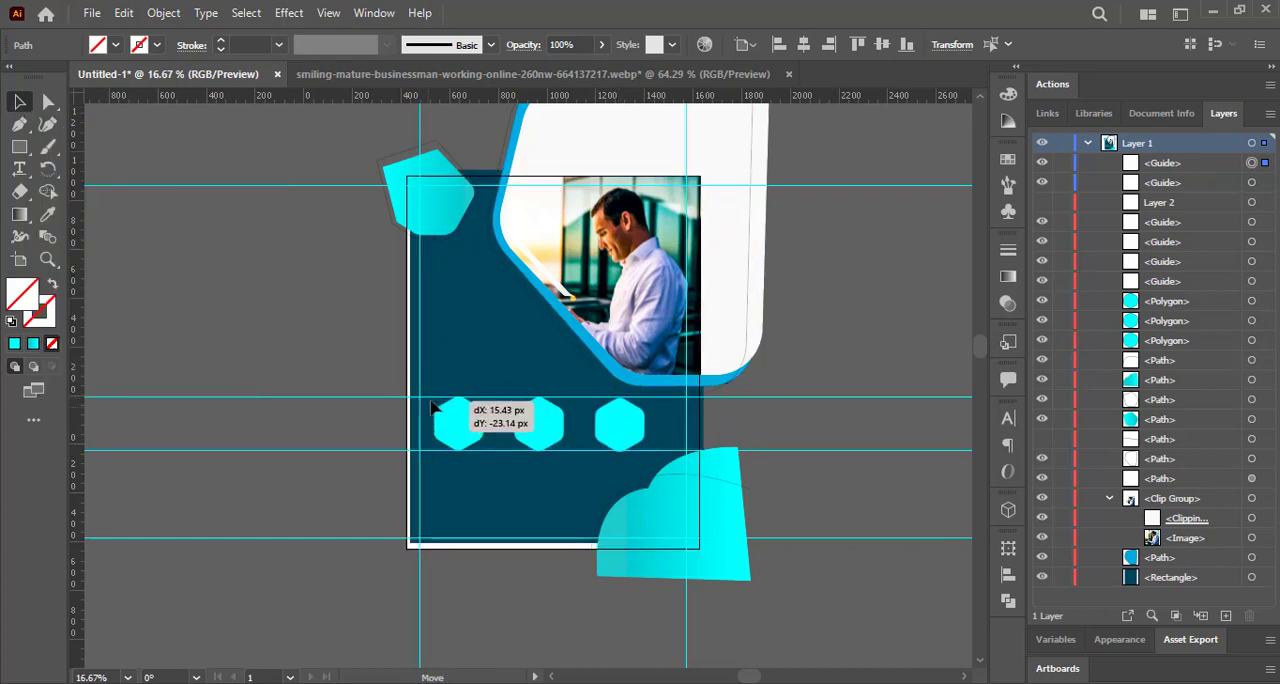
left_click(1062, 577)
Try to align the three hexagons on their horizontal centers and undo it.
left_click_drag(650, 437, 650, 438)
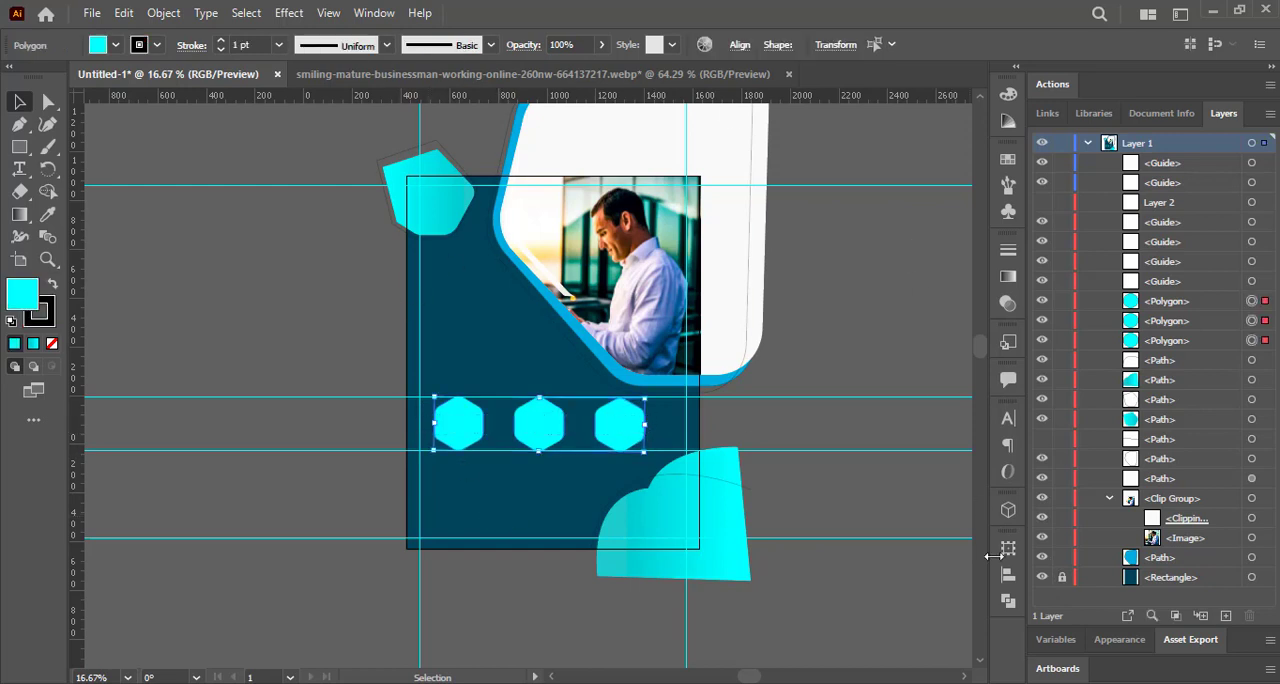
left_click(1008, 600)
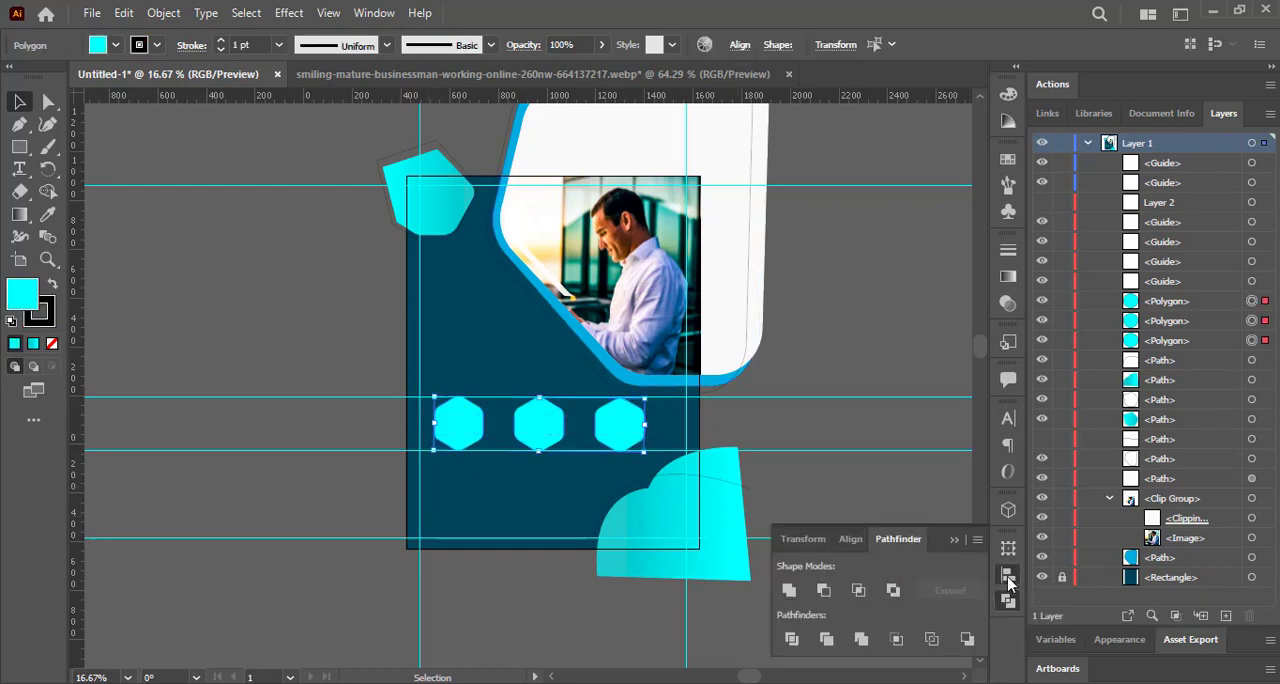
left_click(1008, 578)
left_click(814, 548)
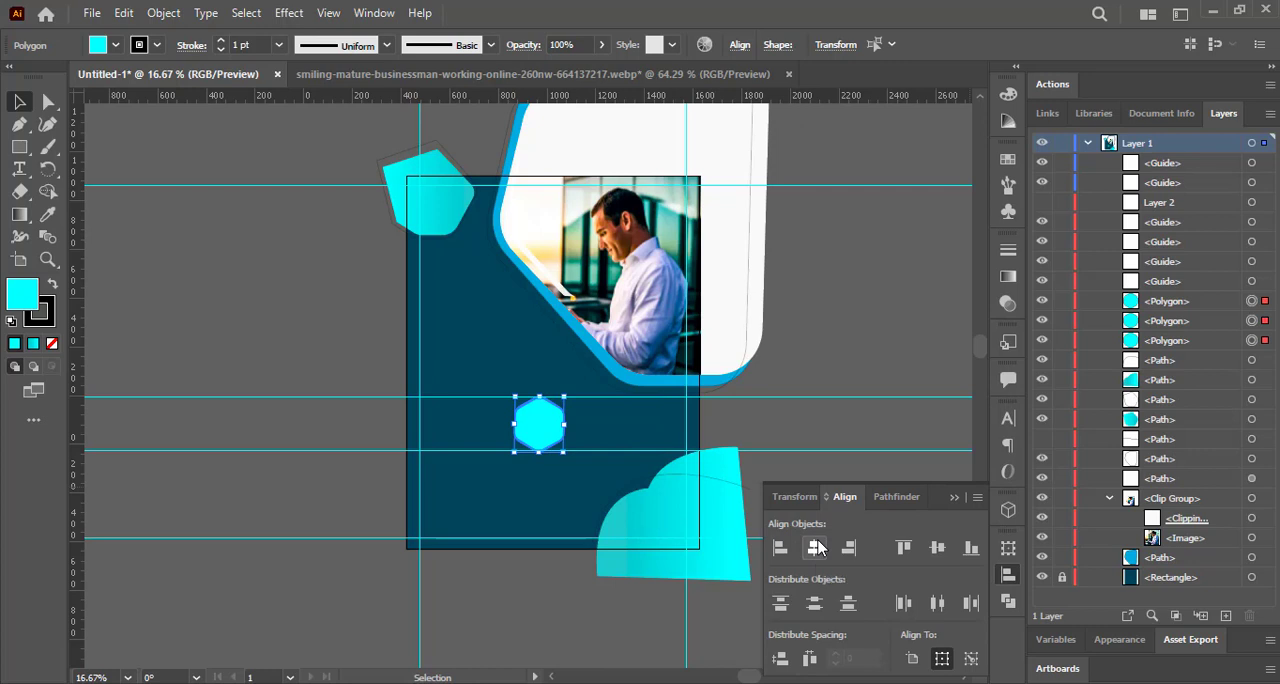
key("ctrl+z")
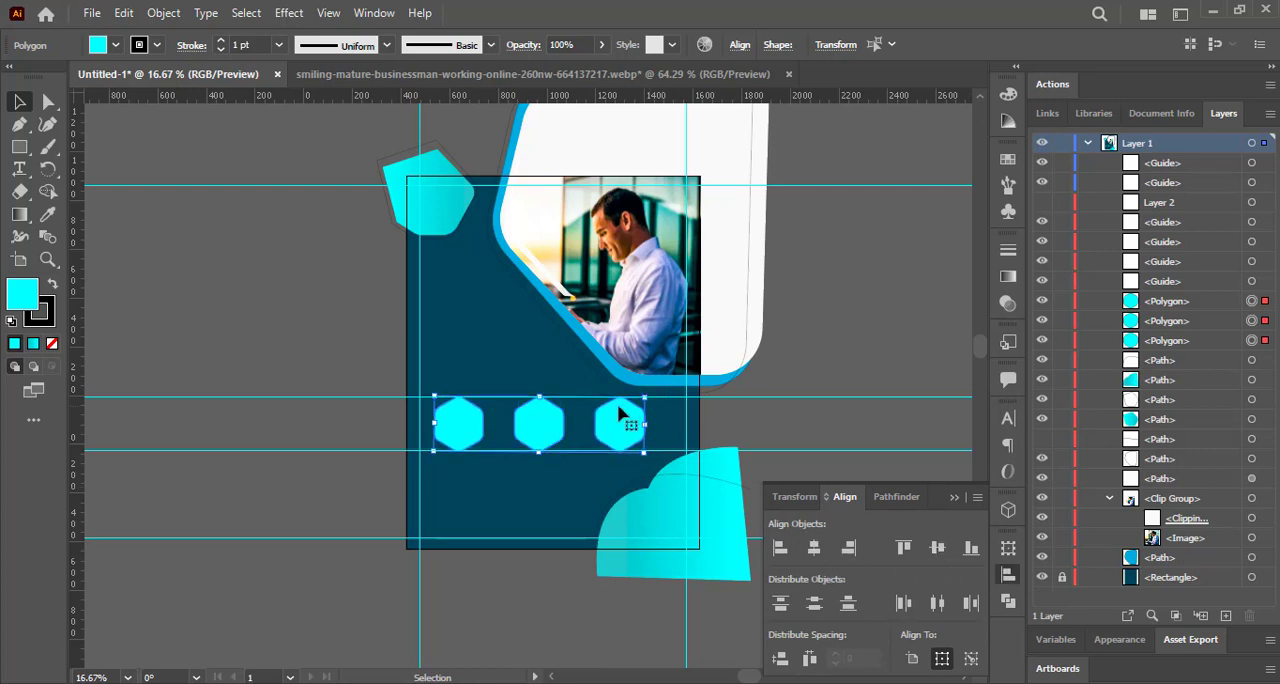
Move the lower-right shape slightly down and spread the three hexagons more evenly across the flyer's width.
mouse_move(677, 495)
left_mouse_down()
mouse_move(681, 508)
mouse_move(665, 484)
left_mouse_up()
left_click(661, 476)
left_click_drag(625, 425, 649, 433)
left_click_drag(542, 428, 547, 435)
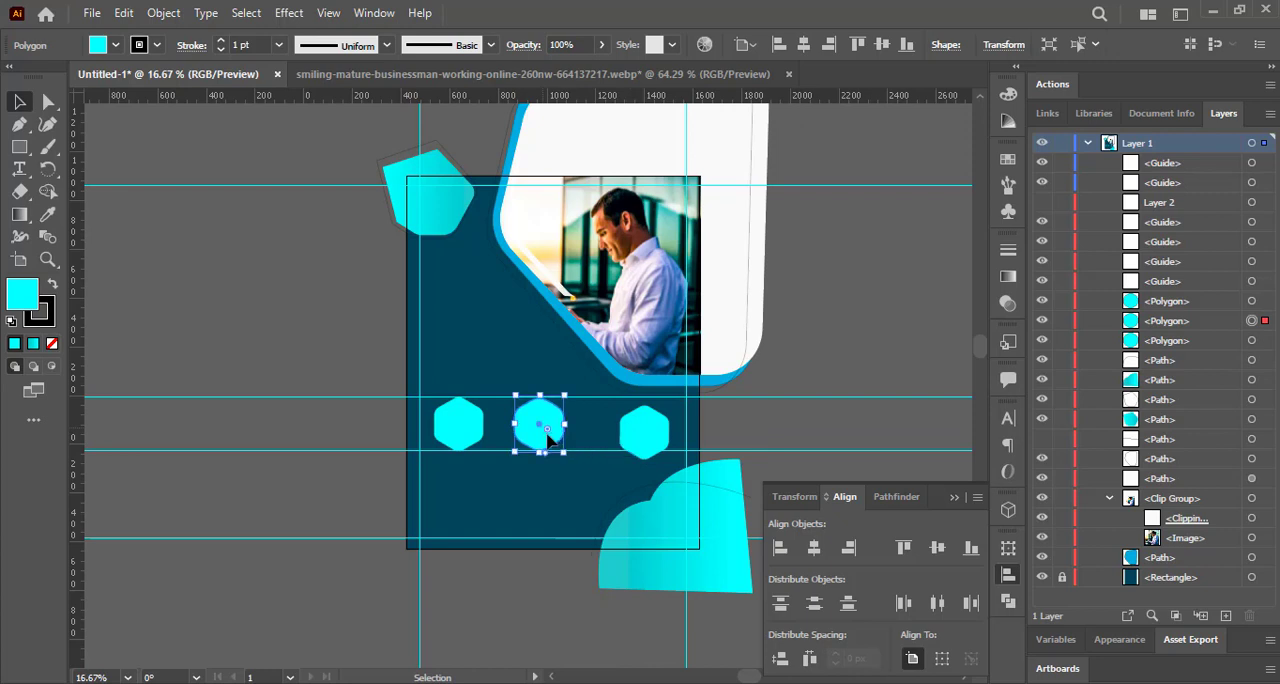
key("ctrl")
left_click_drag(534, 435, 547, 444)
left_click_drag(453, 427, 454, 436)
Align the three hexagons and the lower guide on their vertical centers, and move the upper guide above the artboard.
left_click(426, 407)
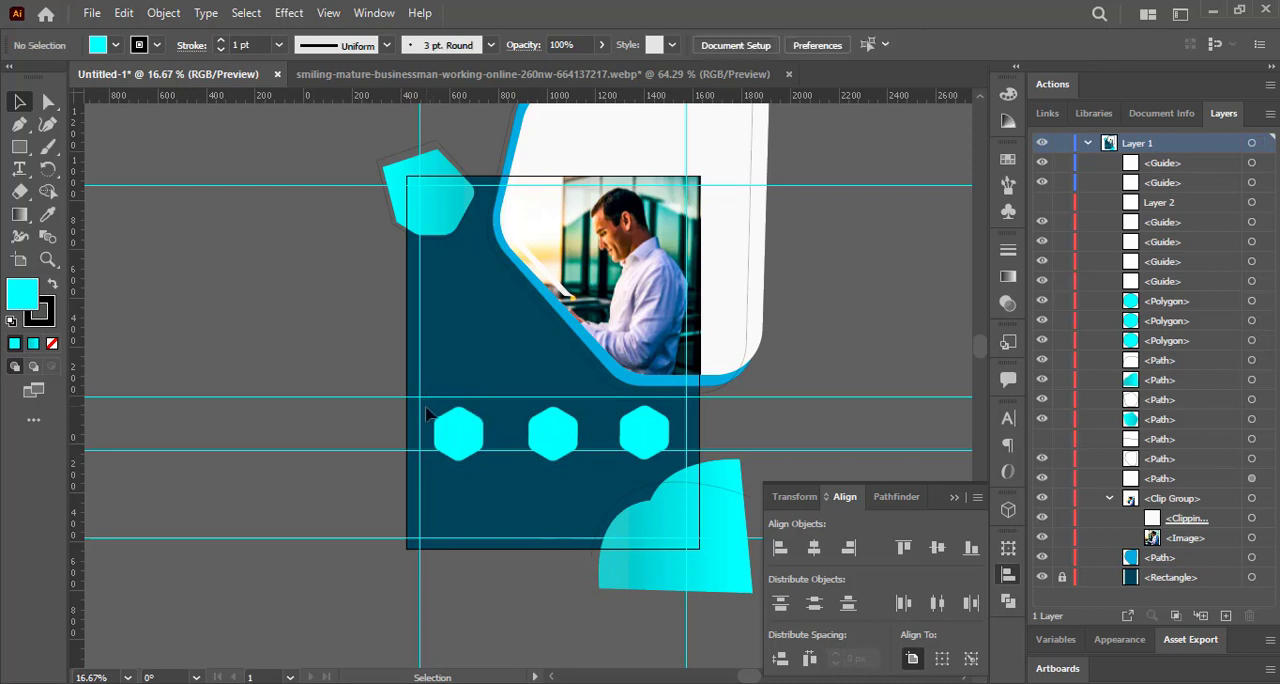
left_click_drag(675, 482, 676, 480)
left_click(937, 547)
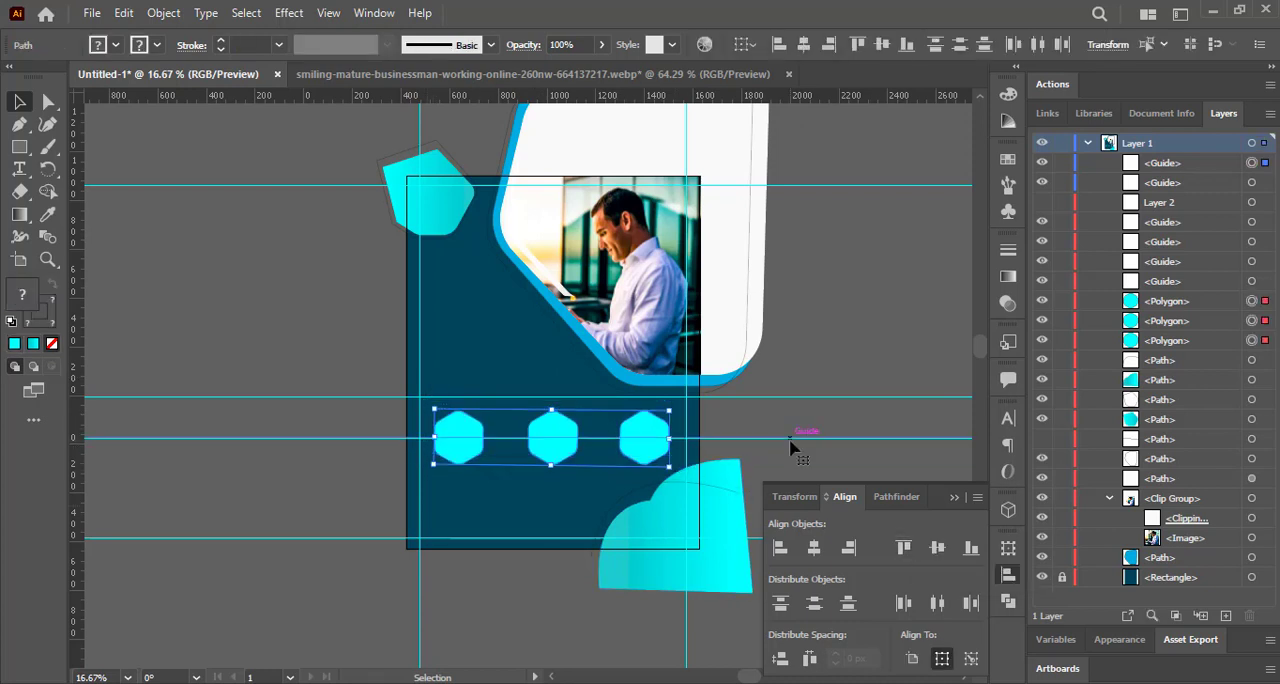
left_click_drag(214, 445, 212, 441)
left_click_drag(239, 397, 283, 140)
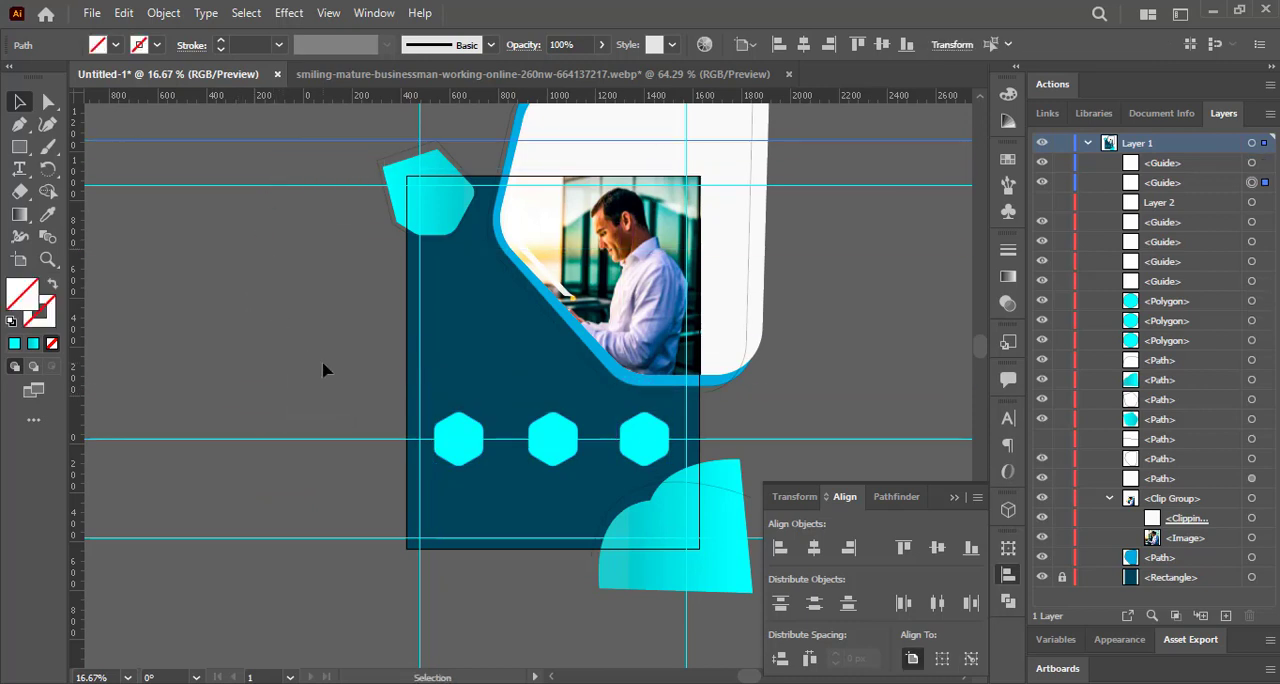
Give the left hexagon a 2 pt white stroke.
left_click(458, 440)
left_click(115, 44)
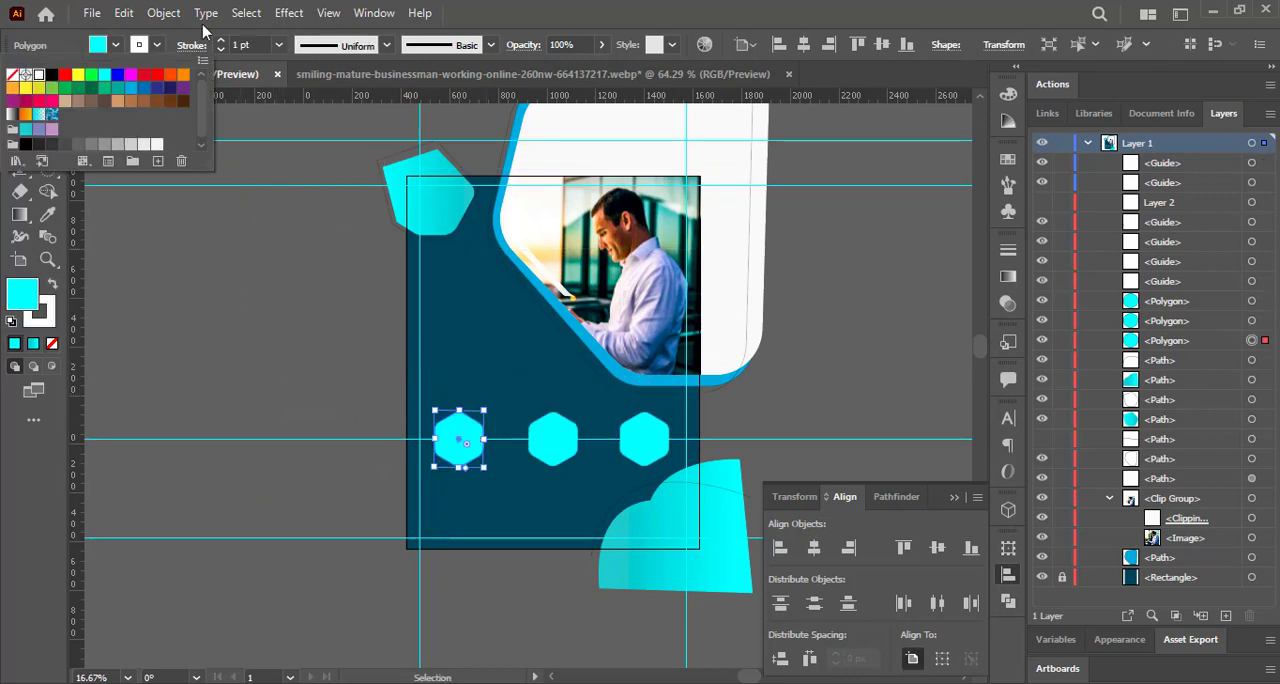
key("Return")
left_click(736, 493)
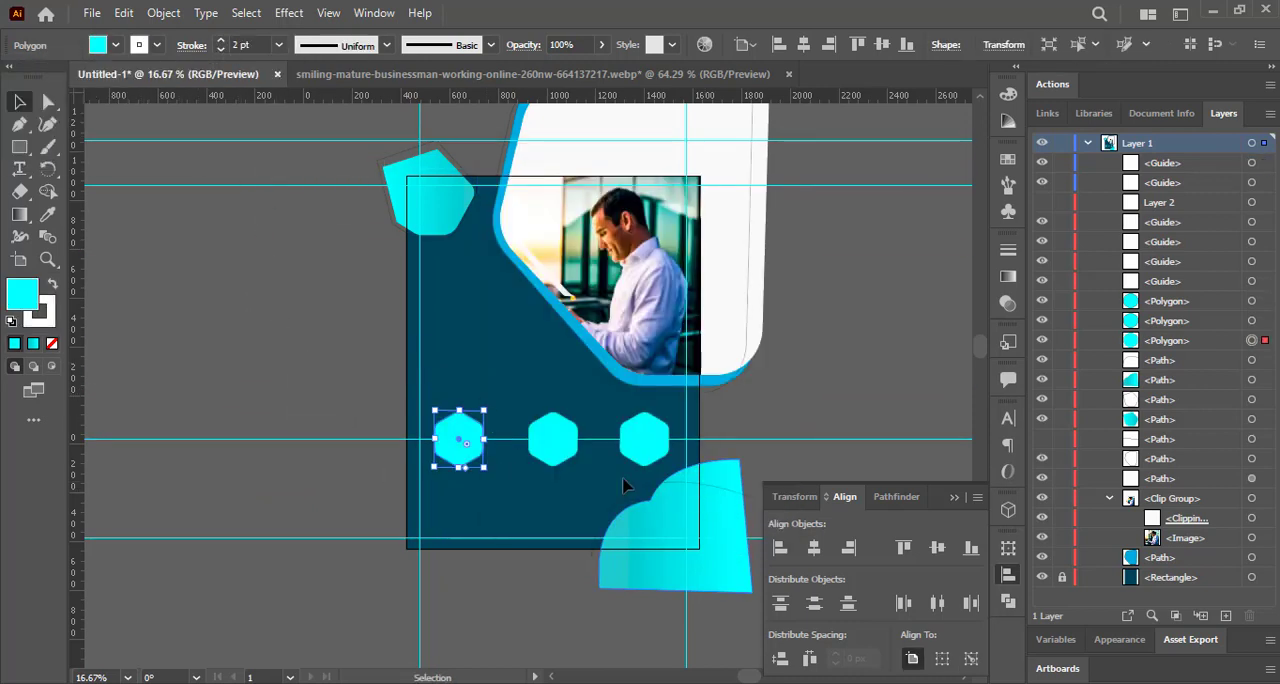
Give the middle hexagon a 3 pt white stroke and undo its accidental move onto the photo.
left_click(558, 456)
left_click(139, 45)
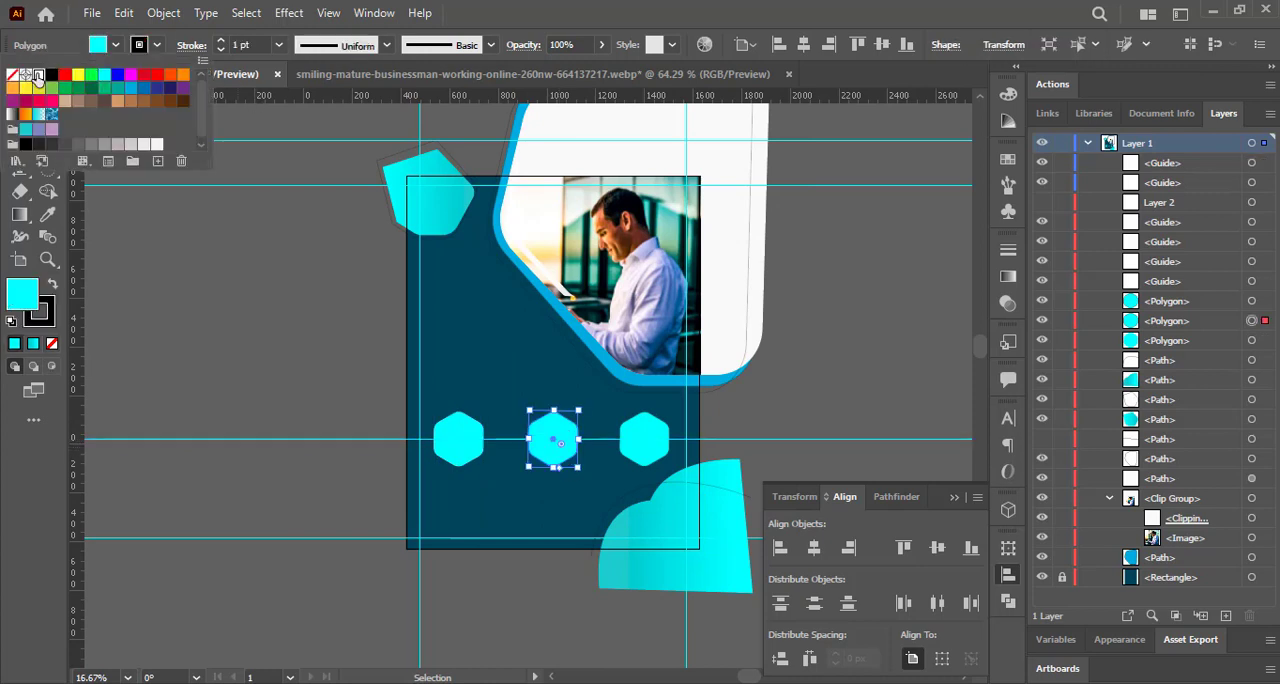
left_click(221, 41)
key("Return")
left_click(641, 495)
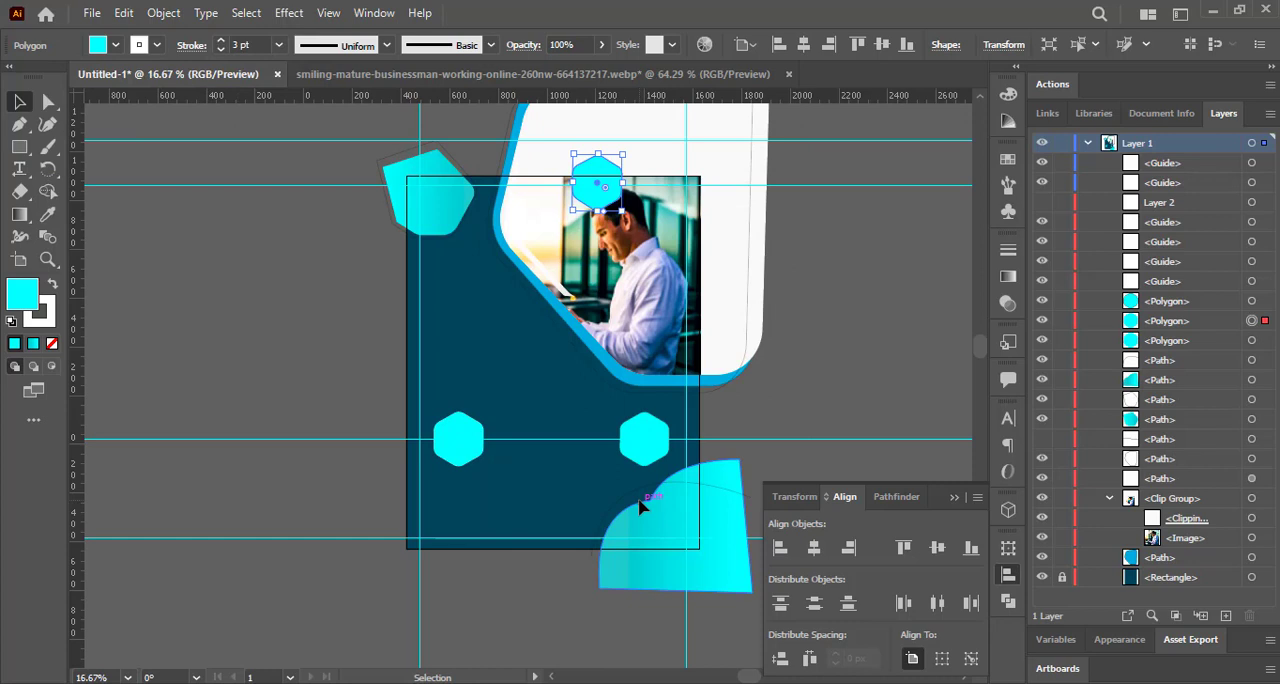
key("ctrl+z")
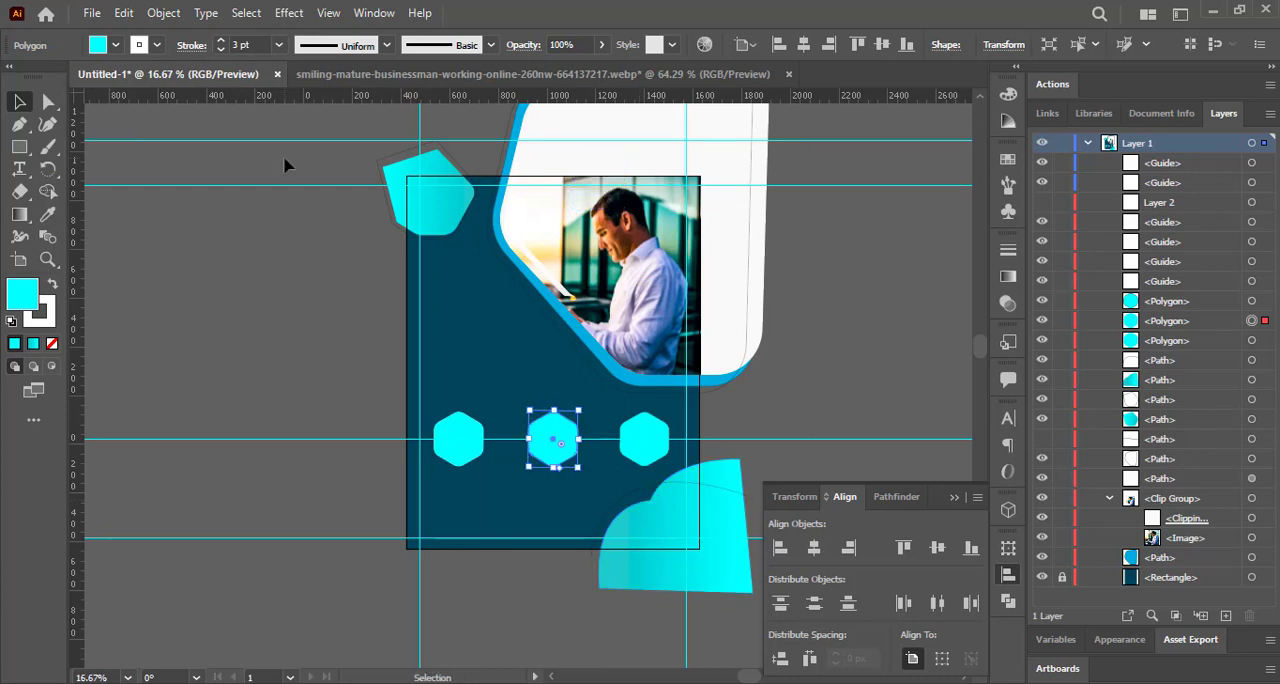
Set the stroke weight of the middle and left hexagons to 5 pt.
left_click(155, 45)
left_click(240, 45)
type("5")
left_click(458, 440)
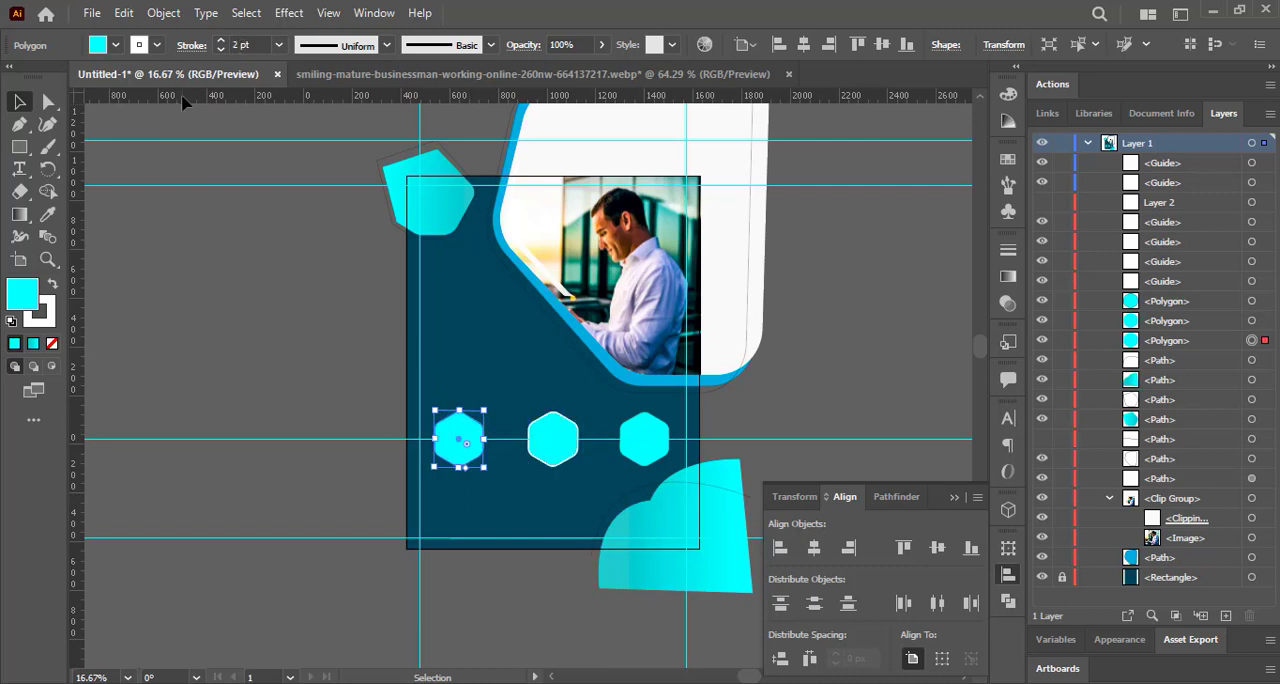
Give the right hexagon a 5 pt white stroke.
left_click(626, 420)
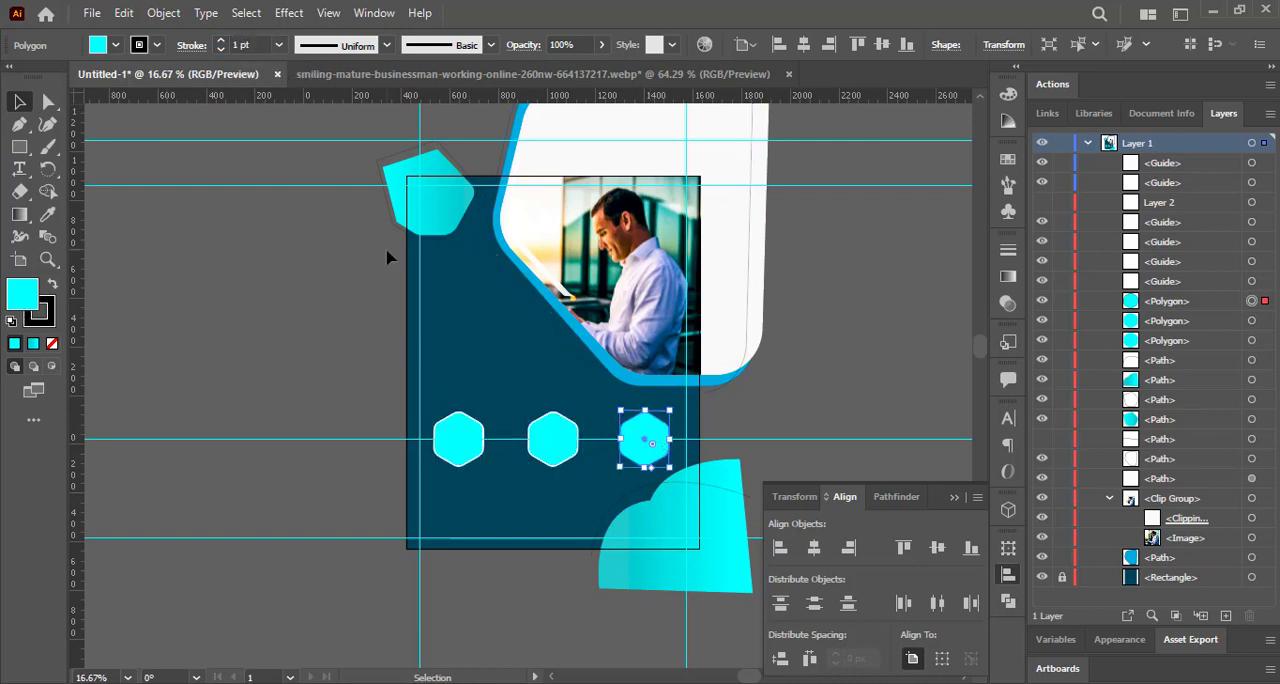
left_click(244, 45)
type("5")
left_click(140, 45)
left_click(31, 76)
left_click(245, 233)
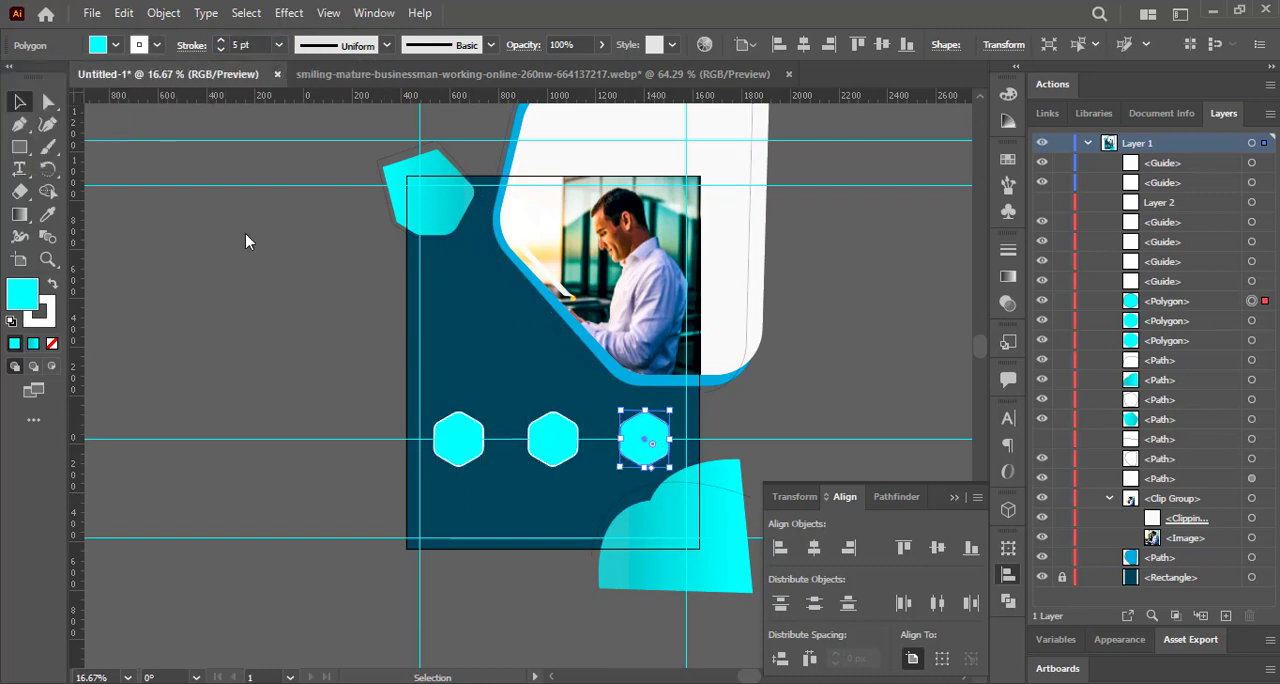
left_click(245, 233)
Draw a straight horizontal white line from the left hexagon through the middle one to the right hexagon.
left_click(19, 147)
left_click(90, 236)
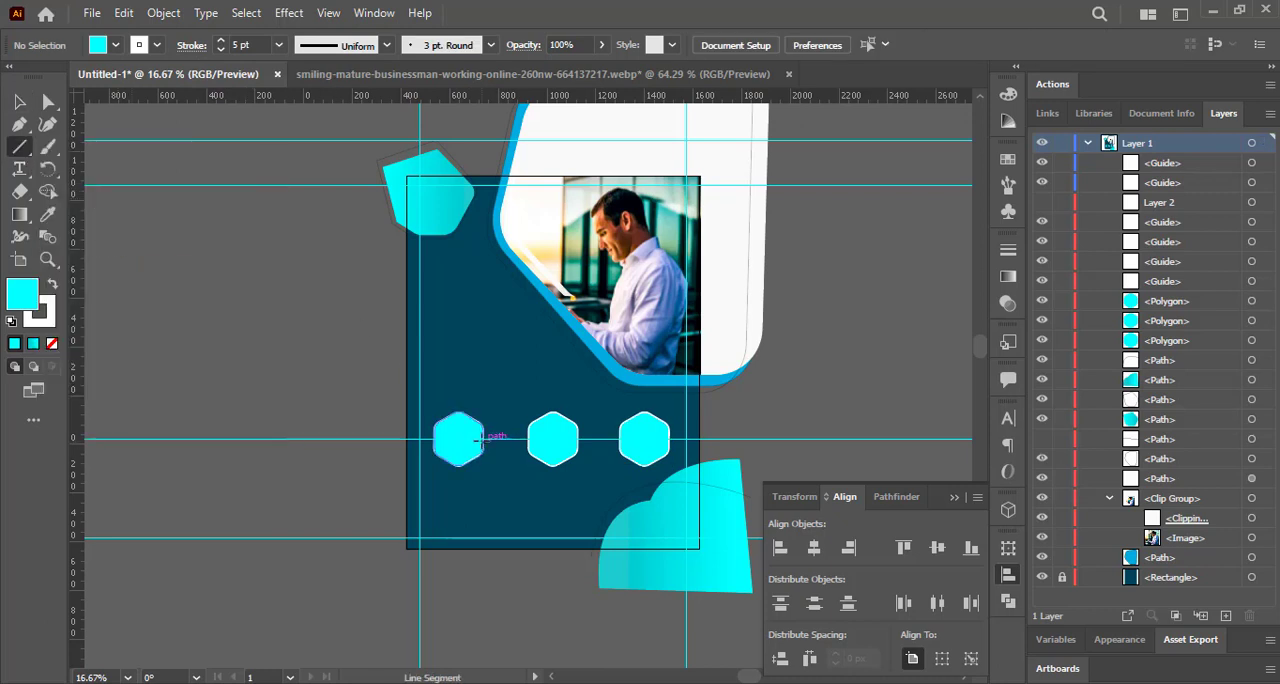
left_click_drag(472, 436, 634, 438)
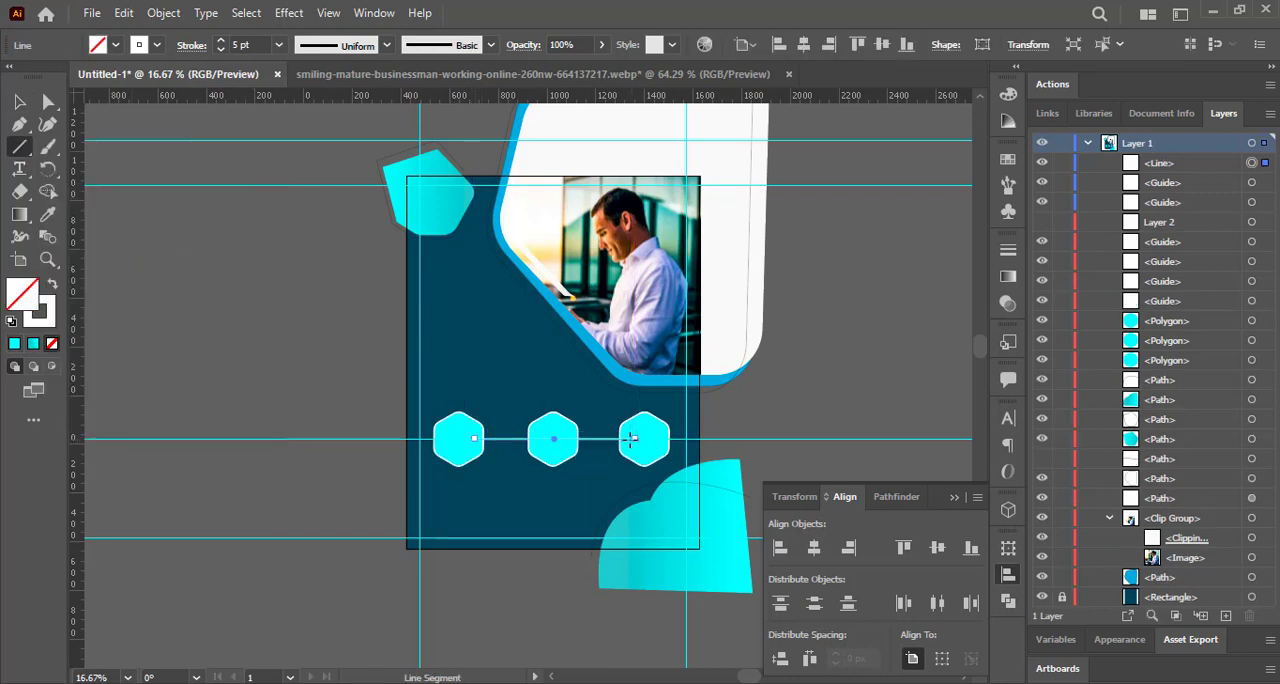
Set the stroke weight of the connecting line to 9 pt.
left_click(223, 40)
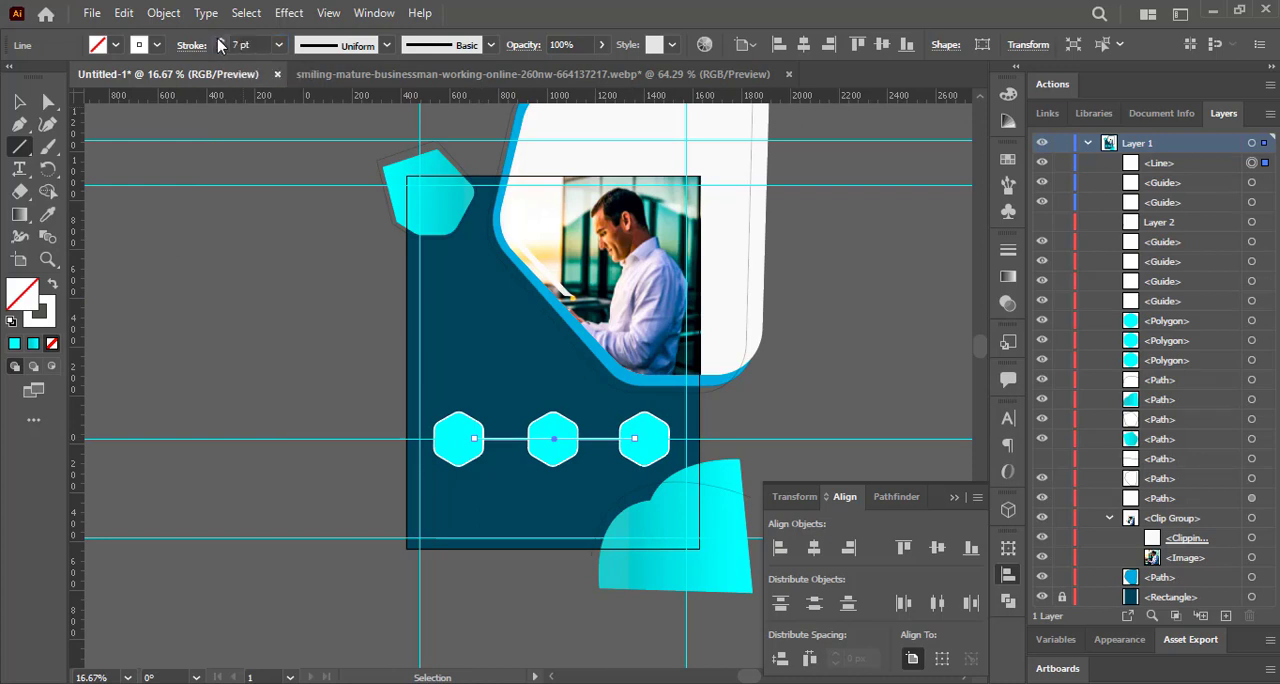
left_click(224, 40)
left_click(225, 41)
left_click(225, 41)
key("Return")
key("Return")
left_click(576, 406)
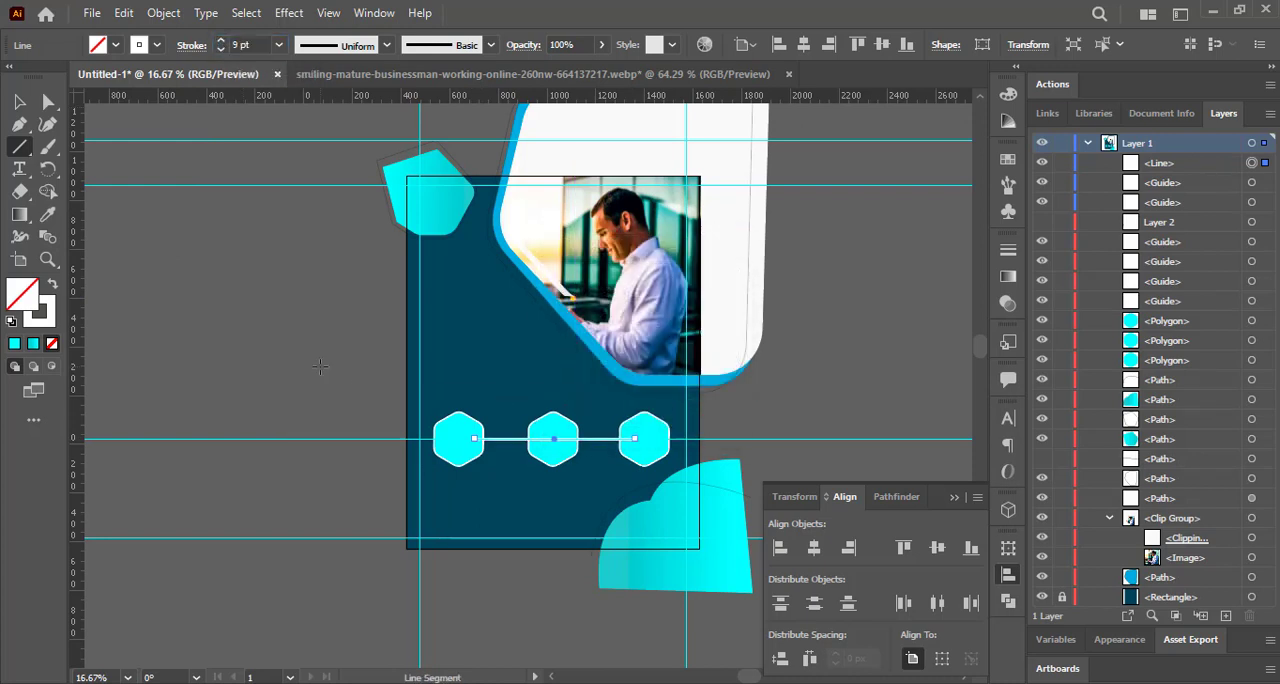
Move the guide on the hexagon row above the artboard and place the connecting line directly above the background rectangle in the stacking order.
key("v")
left_click_drag(378, 96, 380, 118)
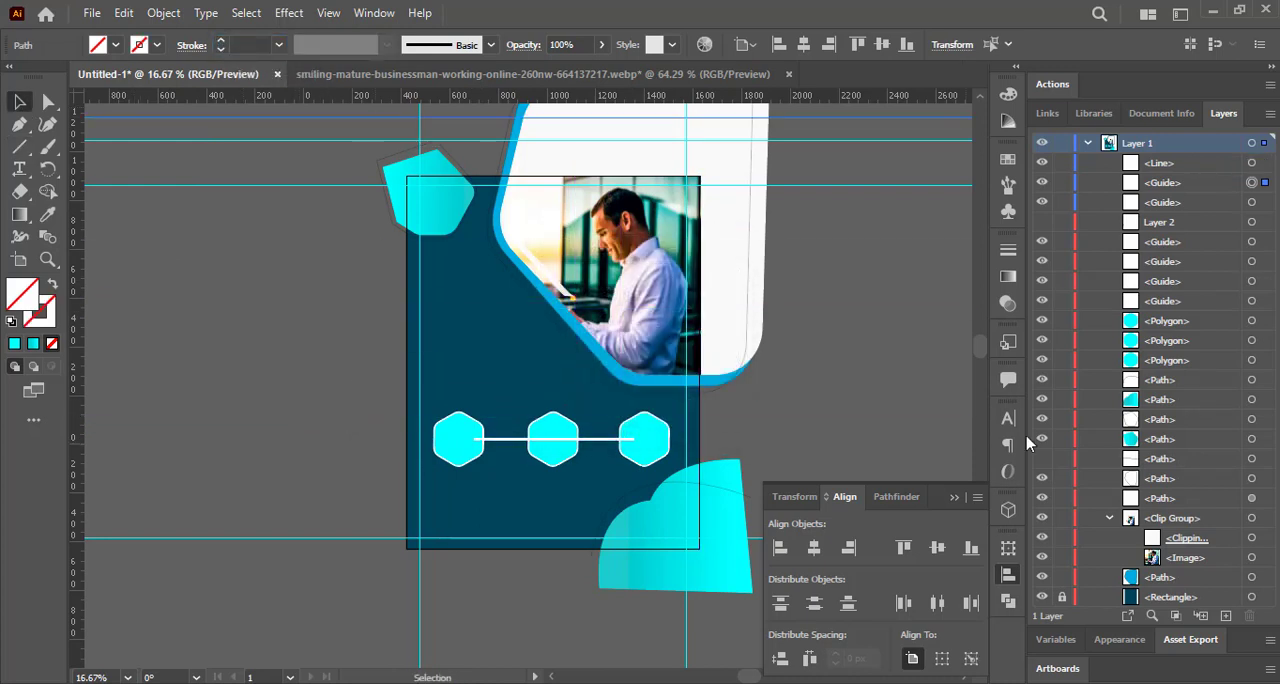
key("ctrl+shift+bracketleft")
mouse_move(1172, 597)
left_mouse_down()
mouse_move(1172, 574)
mouse_move(1172, 588)
left_mouse_up()
left_click(293, 345)
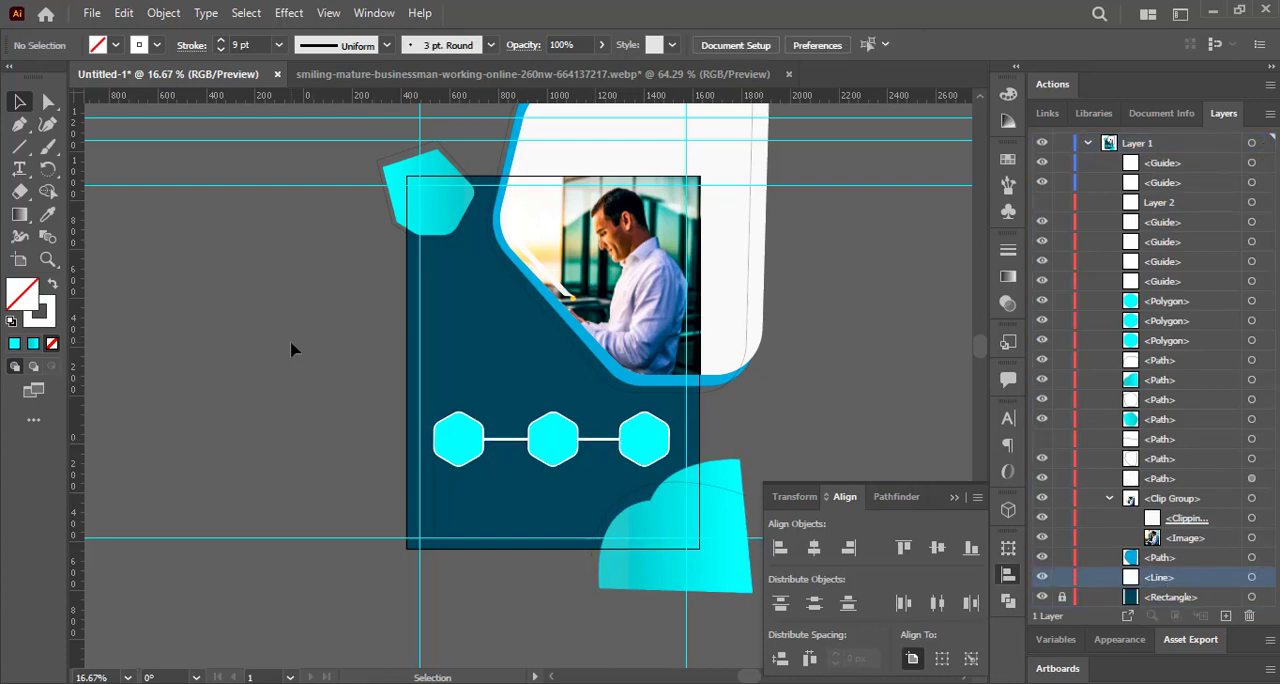
Give the small upper-left shape and the lower-right cloud shape a white stroke.
left_click(447, 207)
left_click(156, 45)
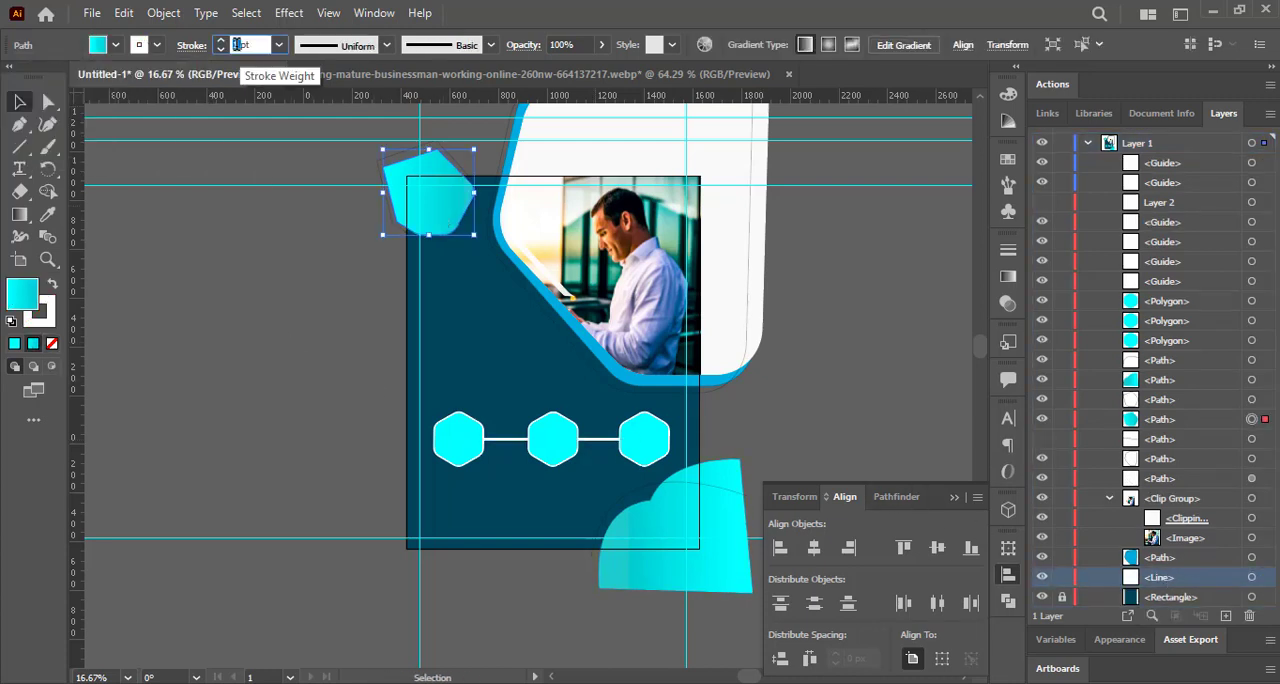
left_click(233, 245)
left_click(665, 518)
left_click(156, 45)
left_click(48, 79)
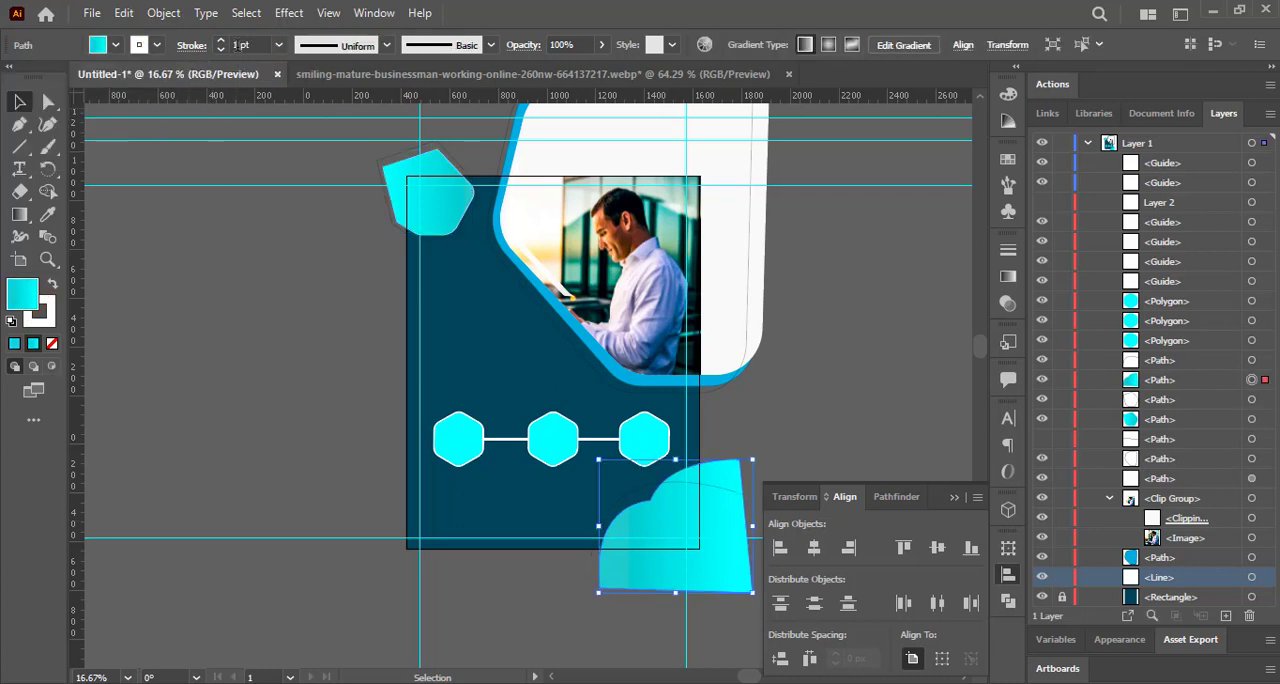
double_click(238, 45)
left_click(88, 251)
Give the thin outline path around the photo frame a white 2 pt stroke.
left_click(566, 339)
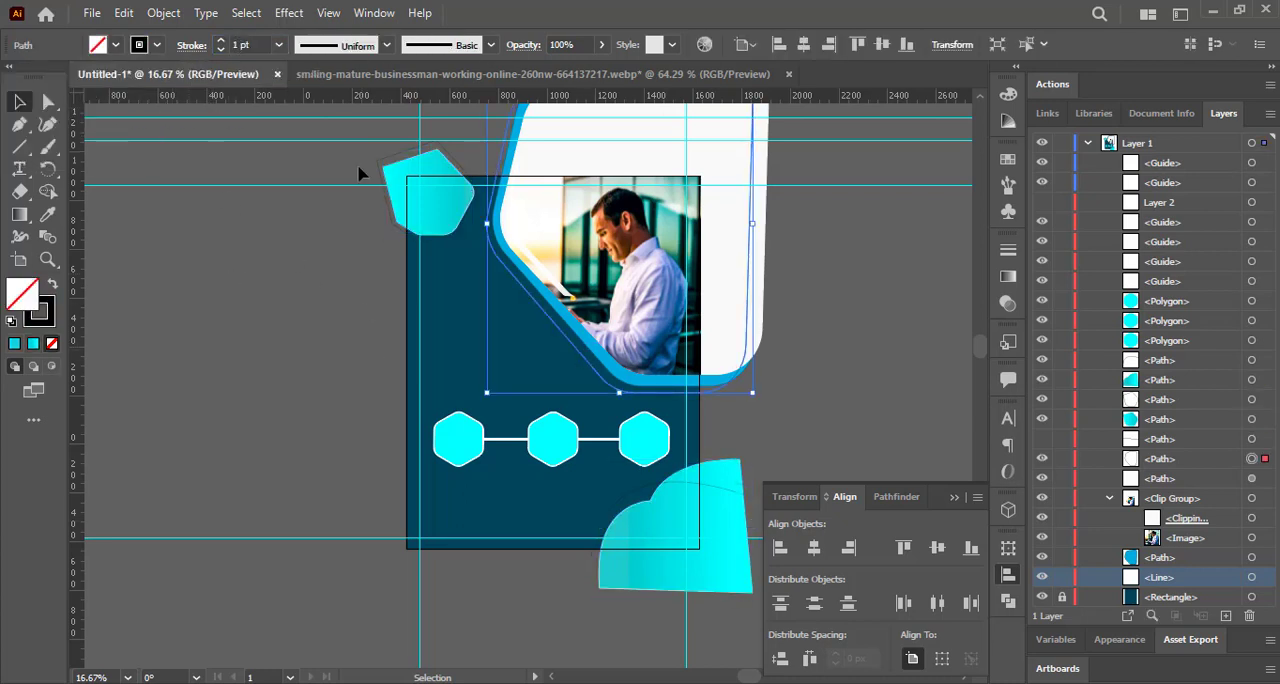
left_click(156, 45)
left_click(38, 76)
double_click(231, 46)
type("2")
key("Return")
key("Return")
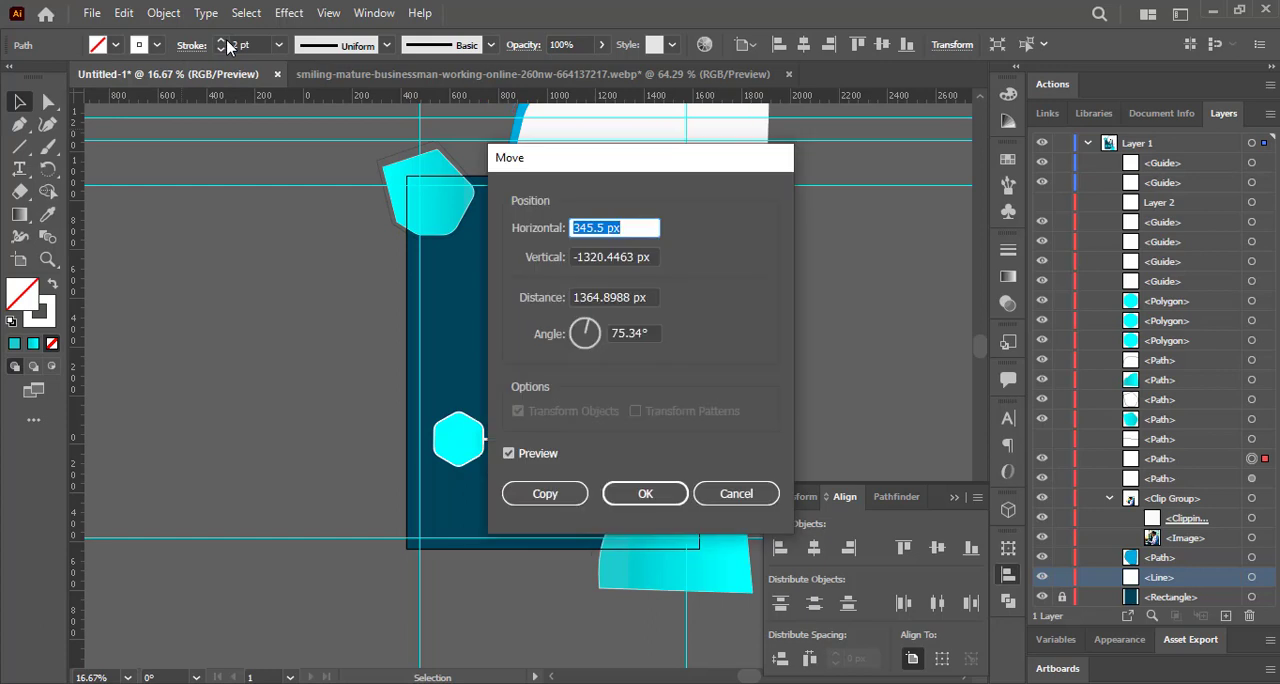
left_click(645, 493)
left_click(650, 388)
double_click(233, 45)
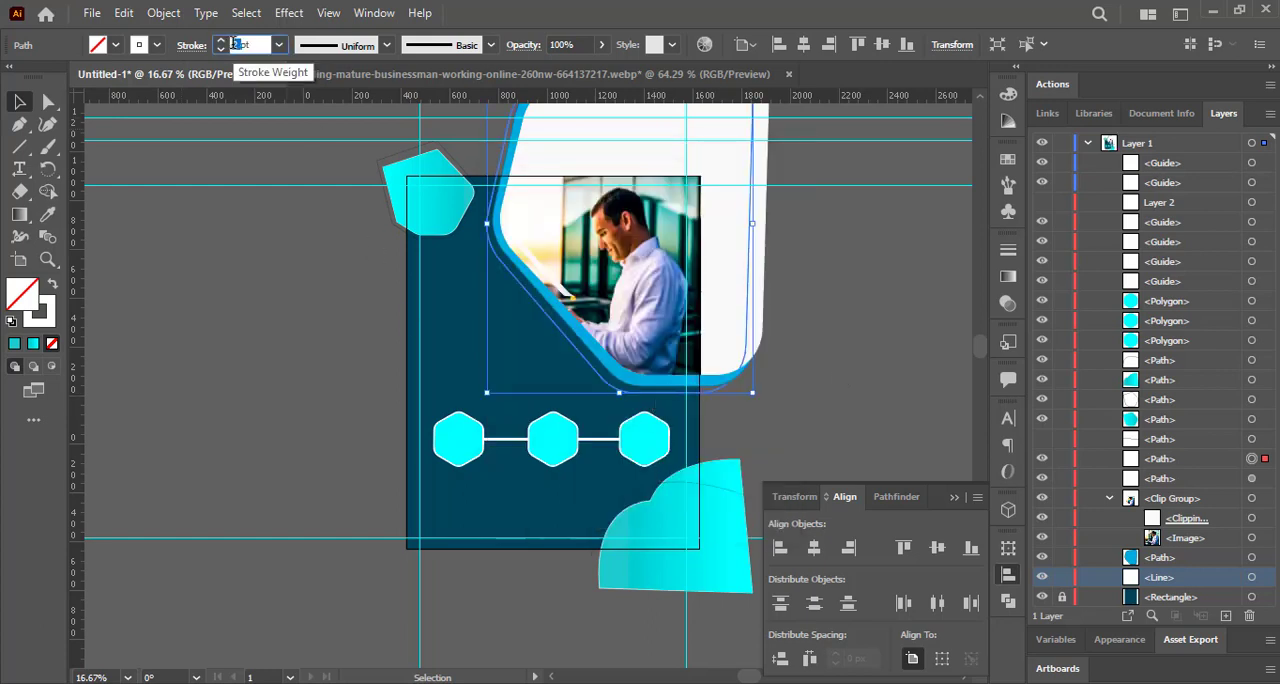
left_click(340, 407)
Try to copy the lower-right cloud's gradient fill onto the clipped photo group.
left_click(532, 252)
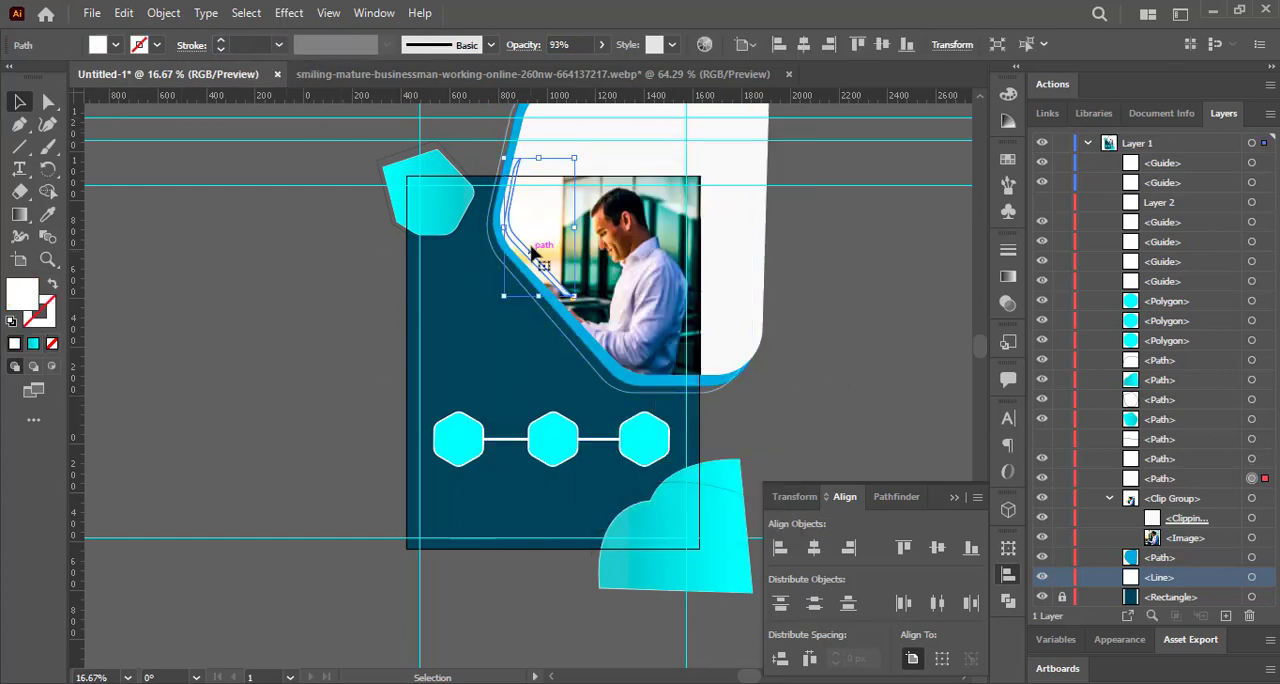
left_click(312, 299)
left_click(600, 280)
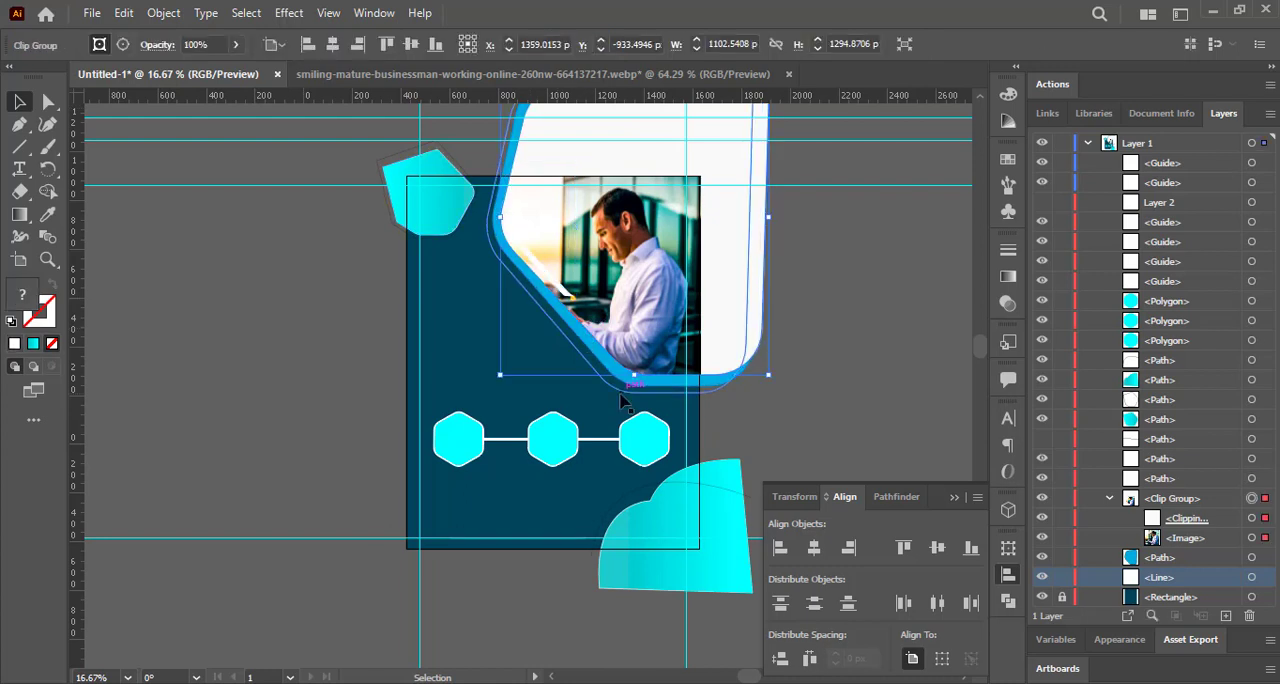
left_click(47, 214)
left_click(673, 525)
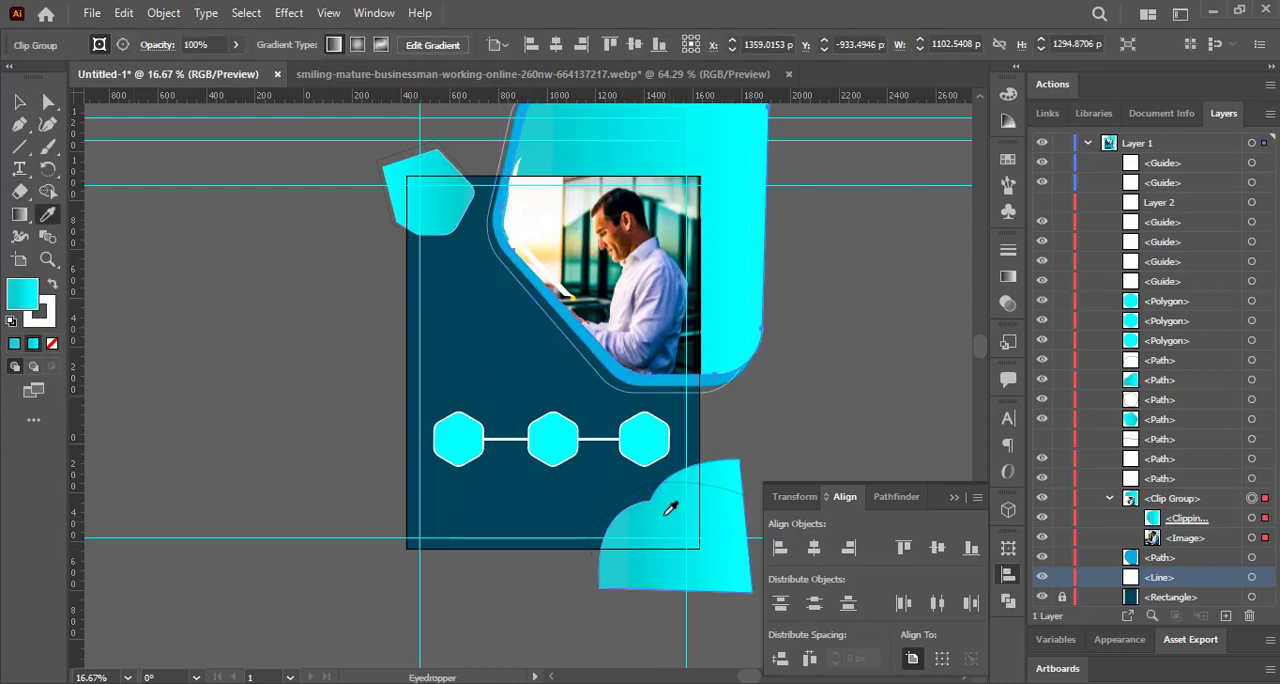
key("v")
Copy the lower-right cloud's gradient and white stroke onto the blue frame shape behind the photo.
left_click(573, 328)
left_click(47, 214)
left_click(669, 523)
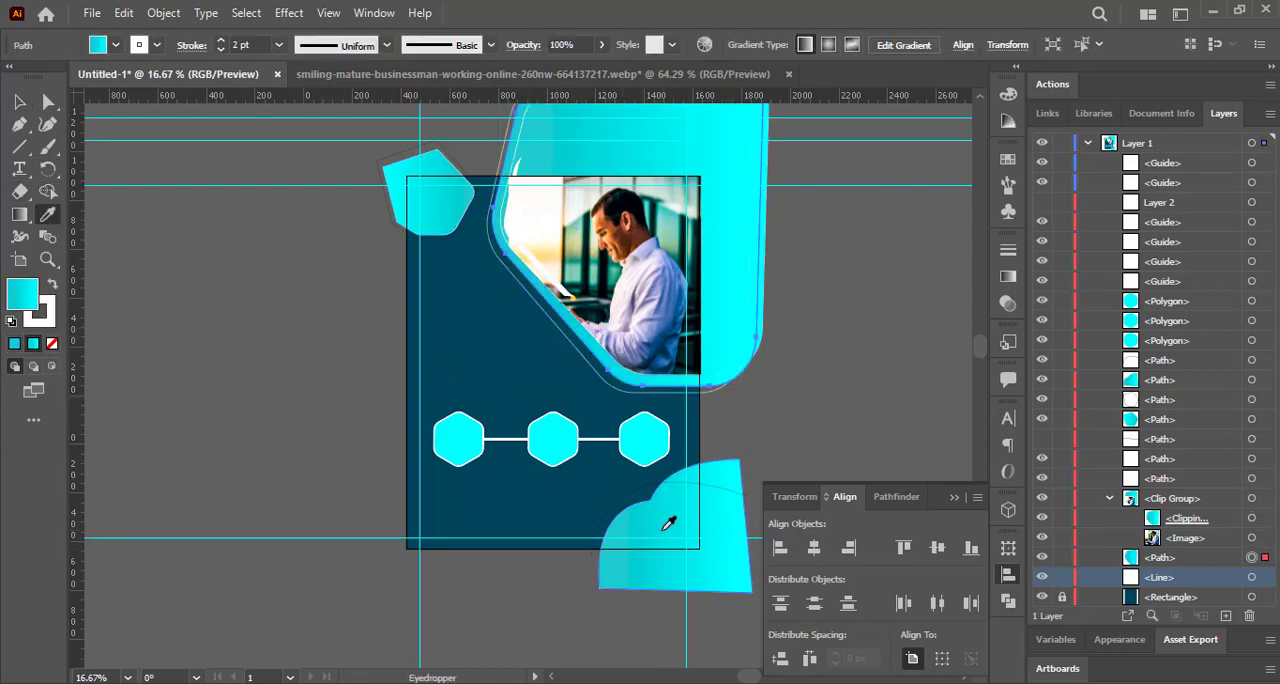
key("v")
Try to fill the frame shape behind the photo with white.
left_click(558, 132)
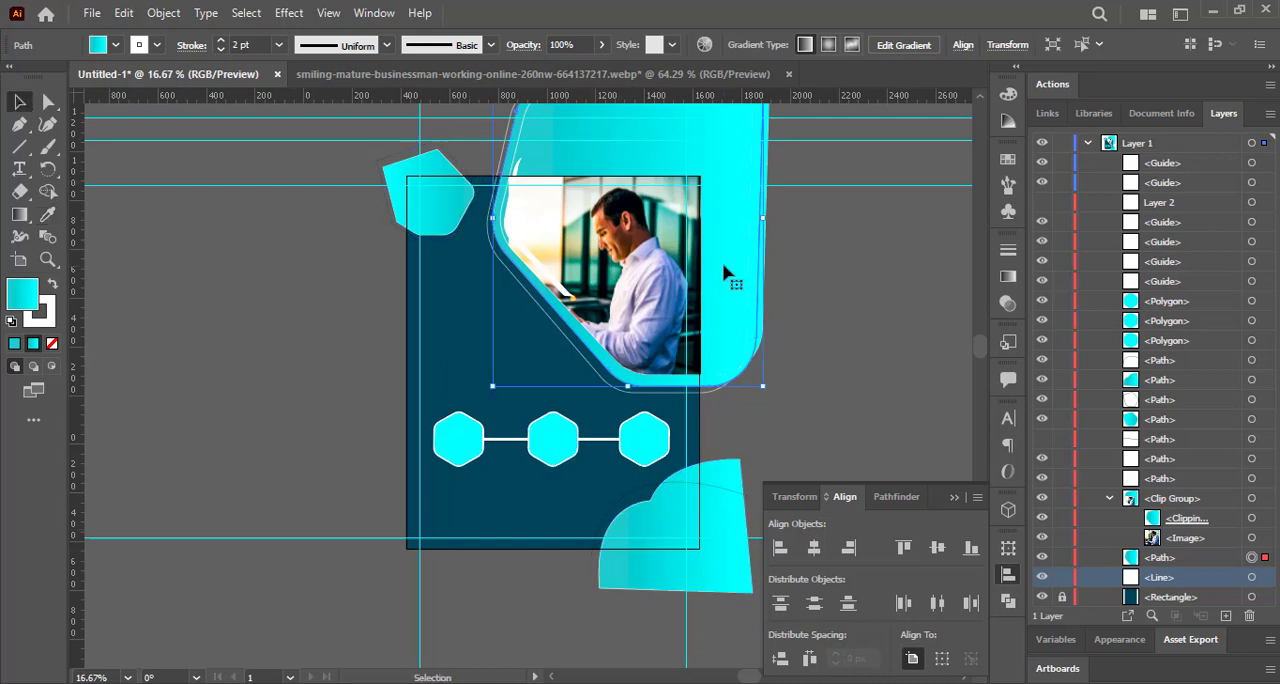
left_click(117, 50)
key("Escape")
key("i")
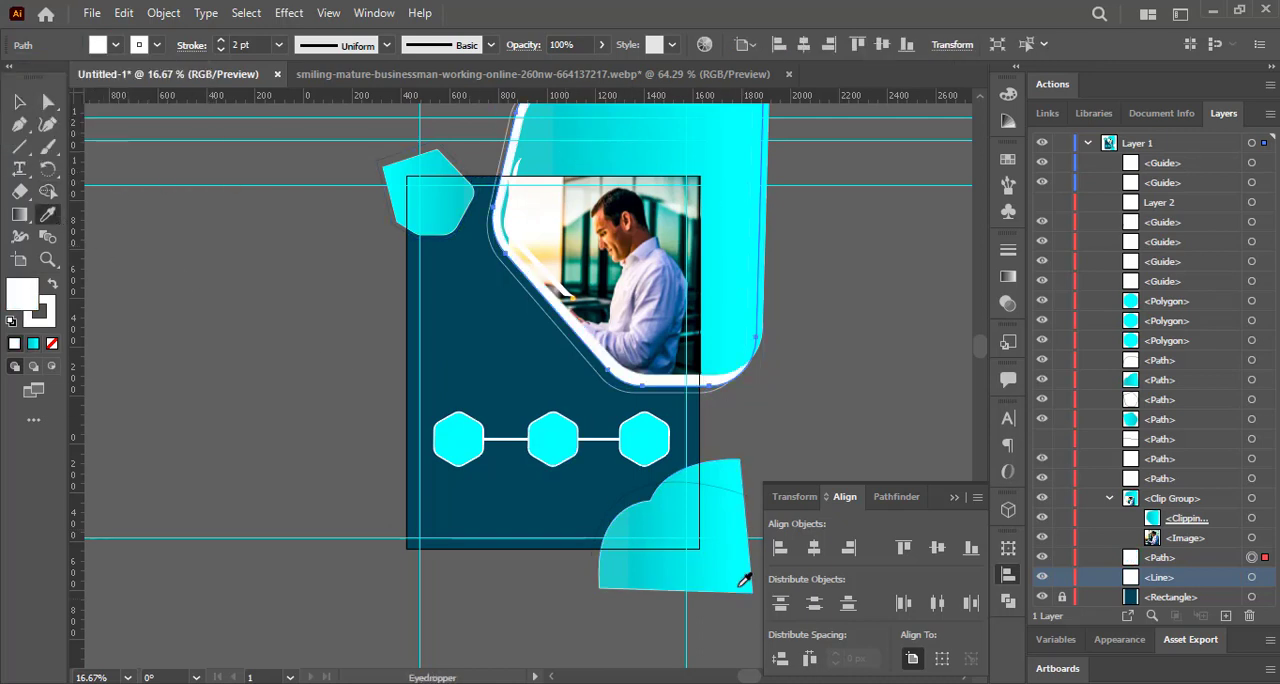
key("v")
Set the fill of the photo's clipping path to white.
left_click(624, 261)
left_click(99, 45)
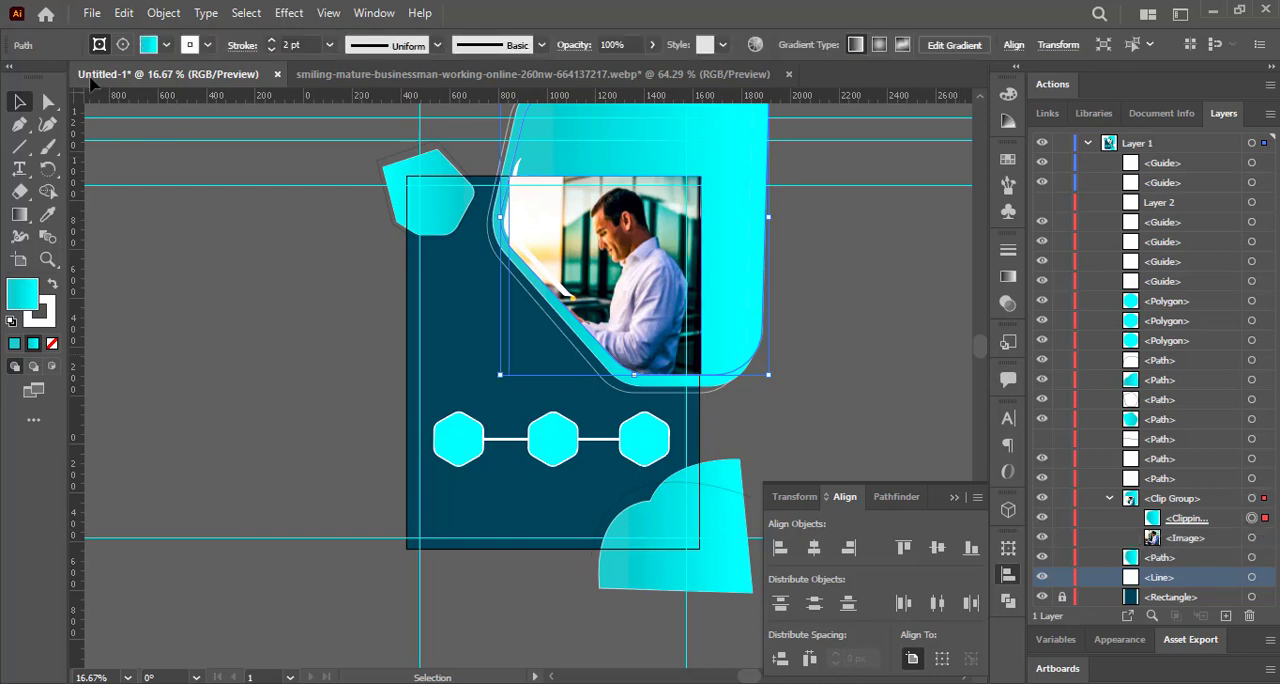
left_click(166, 46)
left_click(38, 75)
key("Escape")
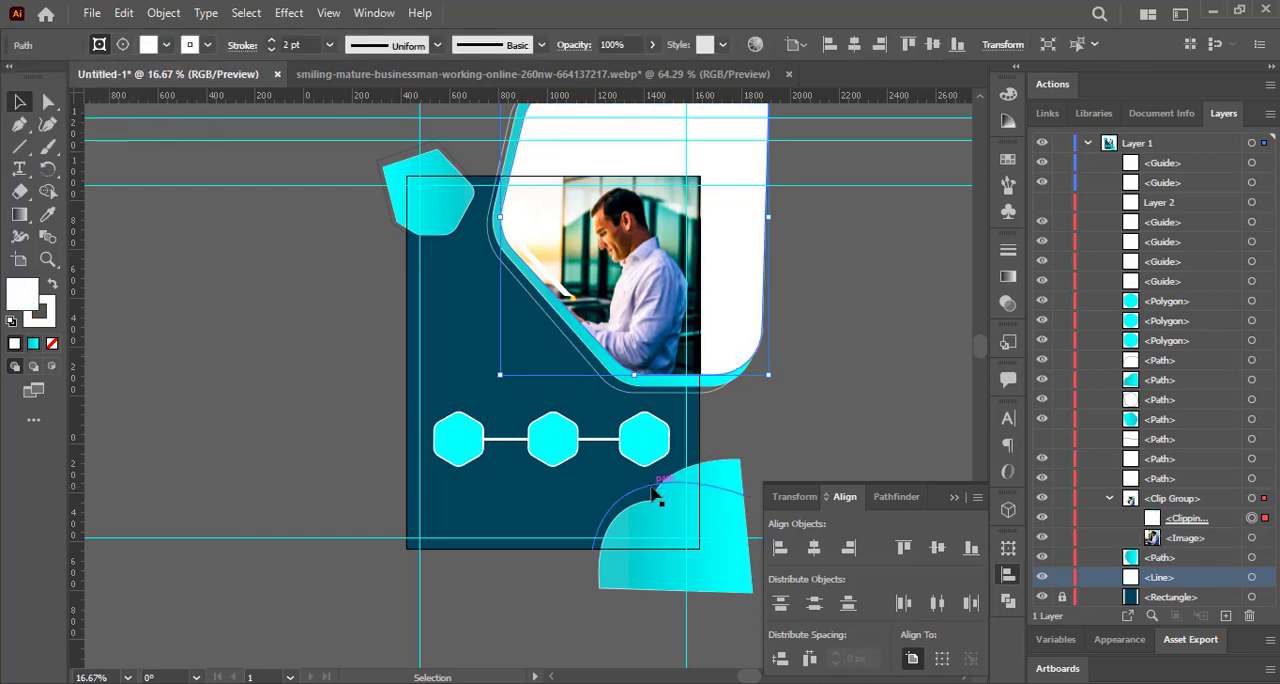
Give the curved outline path above the lower-right cloud a white 2 pt stroke.
left_click(652, 487)
left_click(156, 46)
left_click(38, 75)
left_click(221, 41)
left_click(242, 279)
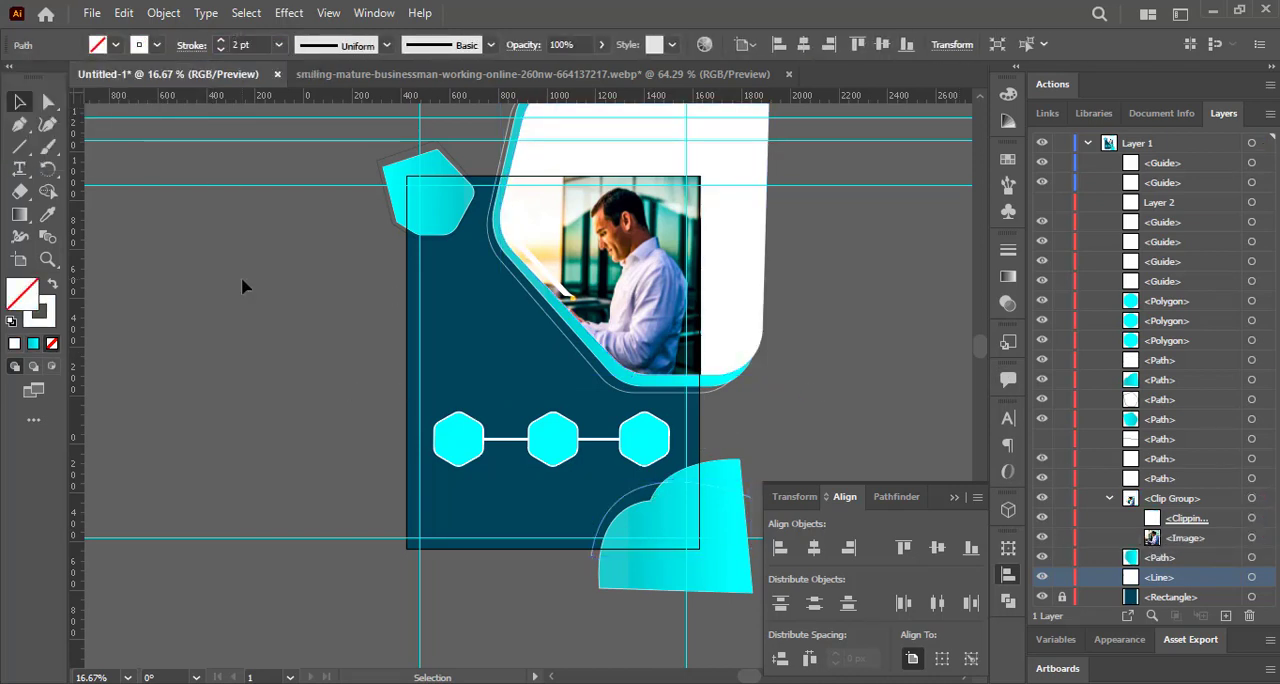
Open the pngegg (21) and pngegg (22) PNG images from the Downloads folder.
left_click(91, 13)
left_click(137, 82)
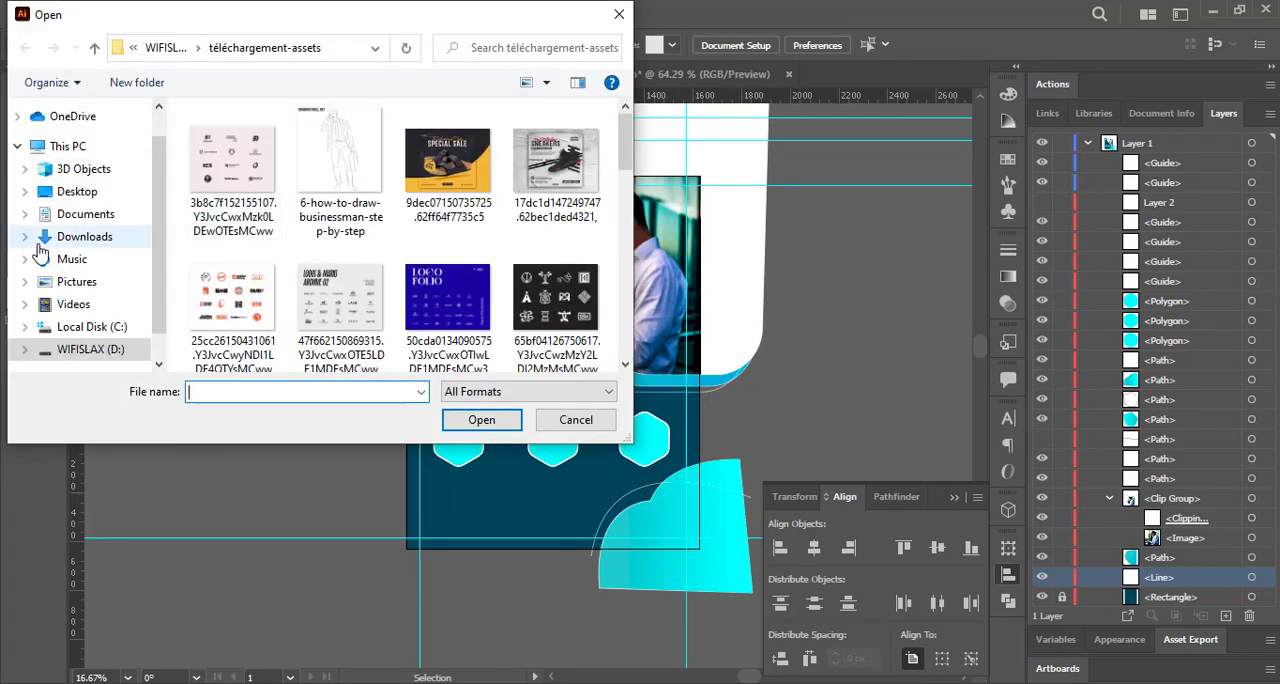
left_click(79, 239)
left_click_drag(175, 150, 225, 187)
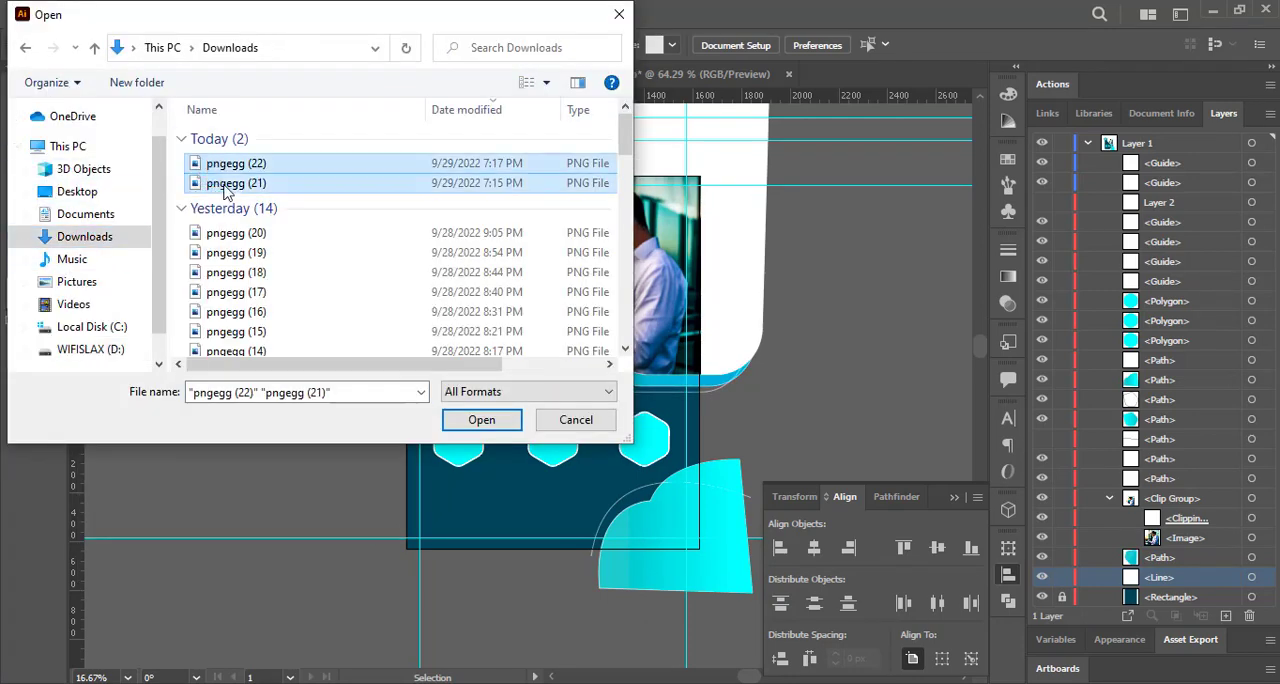
left_click(478, 424)
Bring the pngegg (21) businessman image into the flyer and scale it down over the left hexagon.
left_click_drag(380, 277, 447, 281)
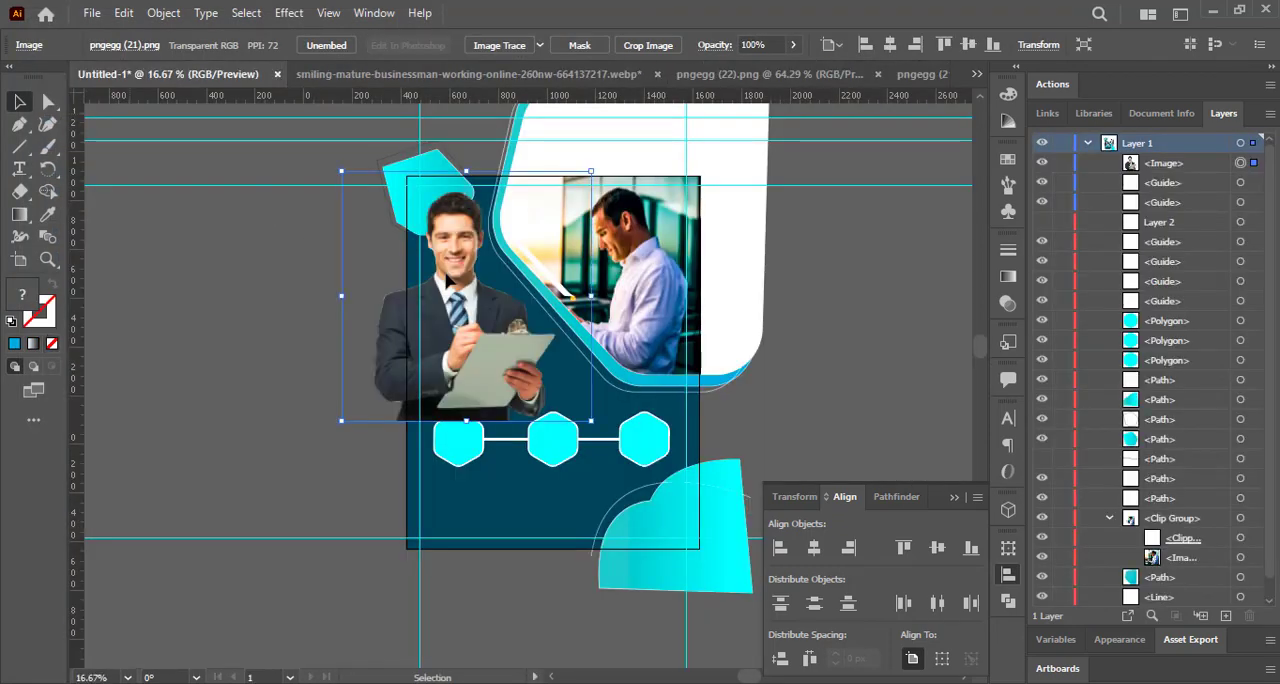
left_click_drag(591, 422, 457, 440)
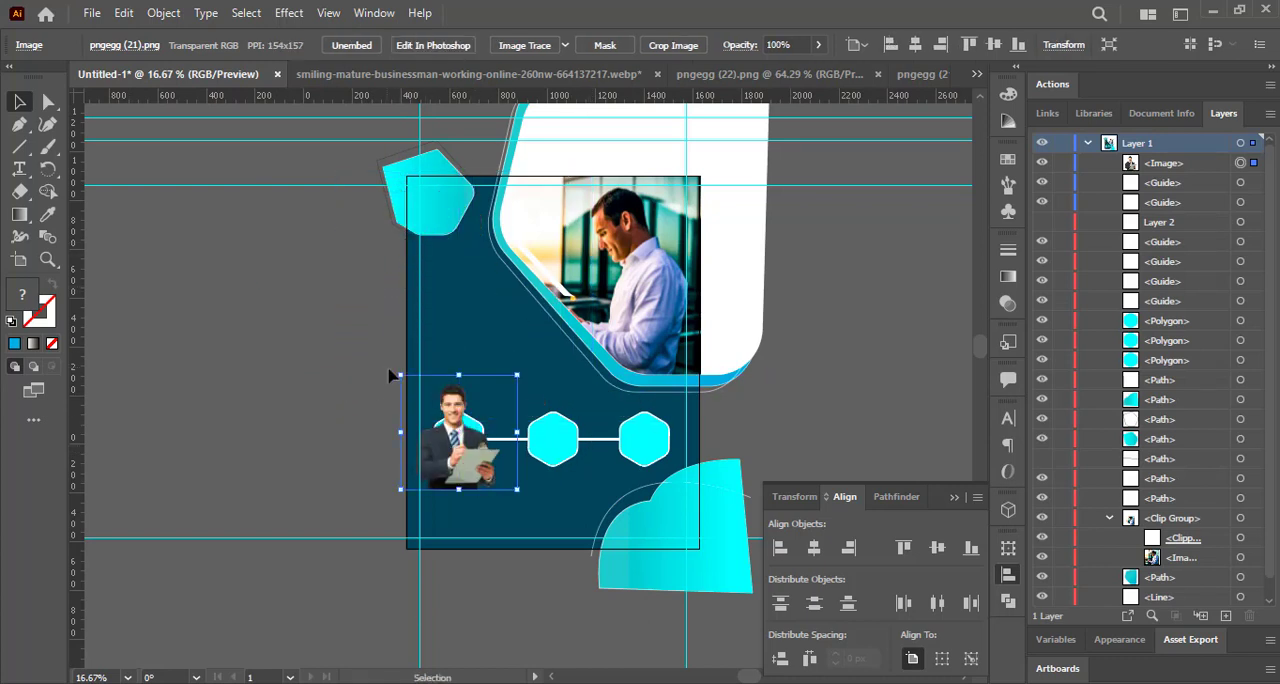
left_click_drag(406, 374, 481, 465)
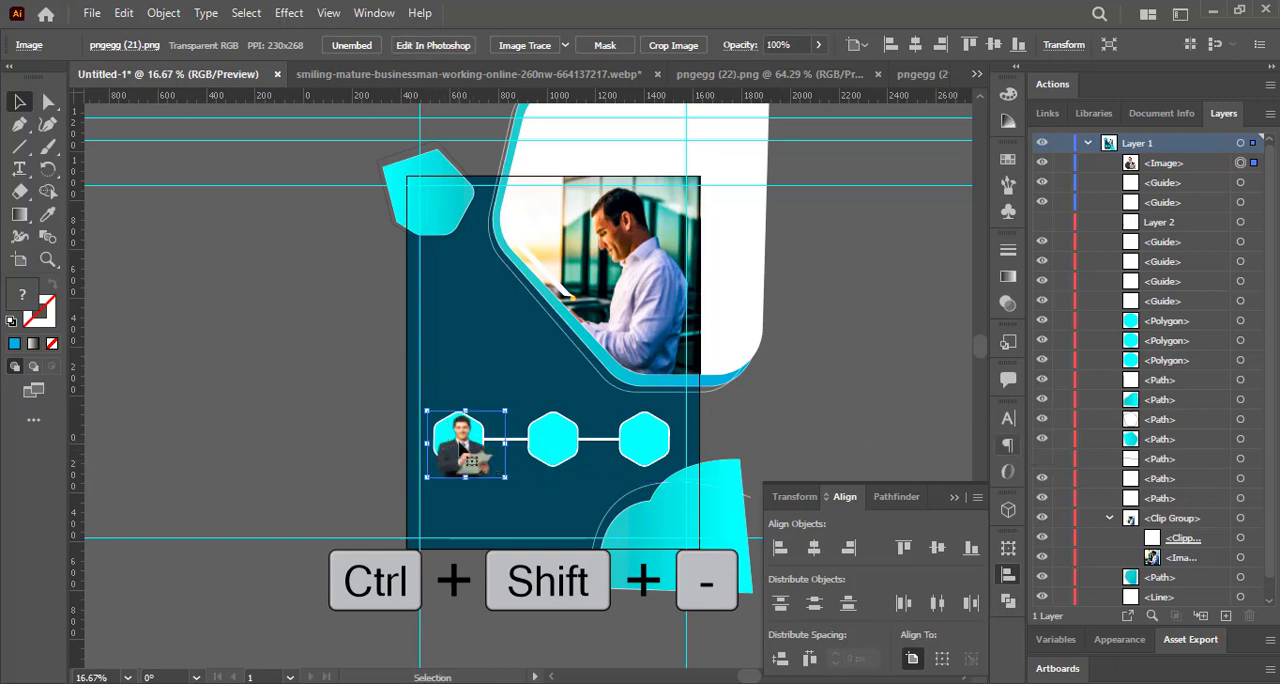
Place the businessman image directly below the left hexagon in the stacking order and clip it with that hexagon.
key("ctrl+shift+minus")
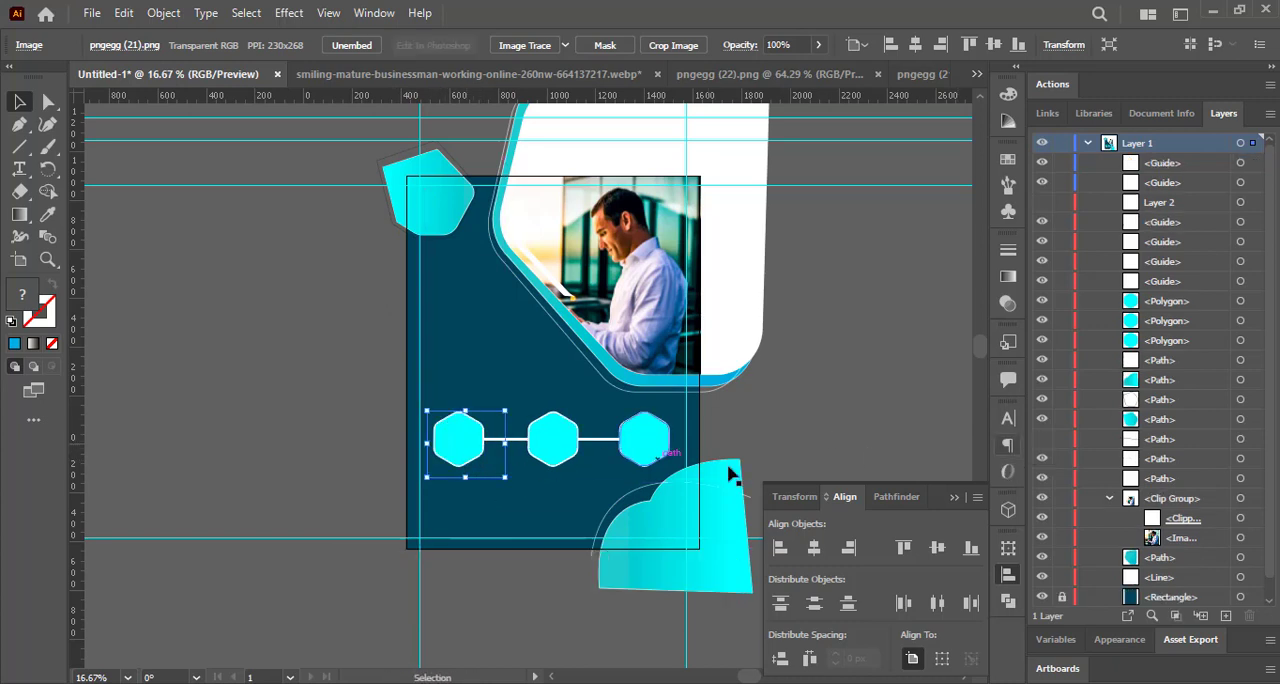
scroll(1175, 498, "down", 1)
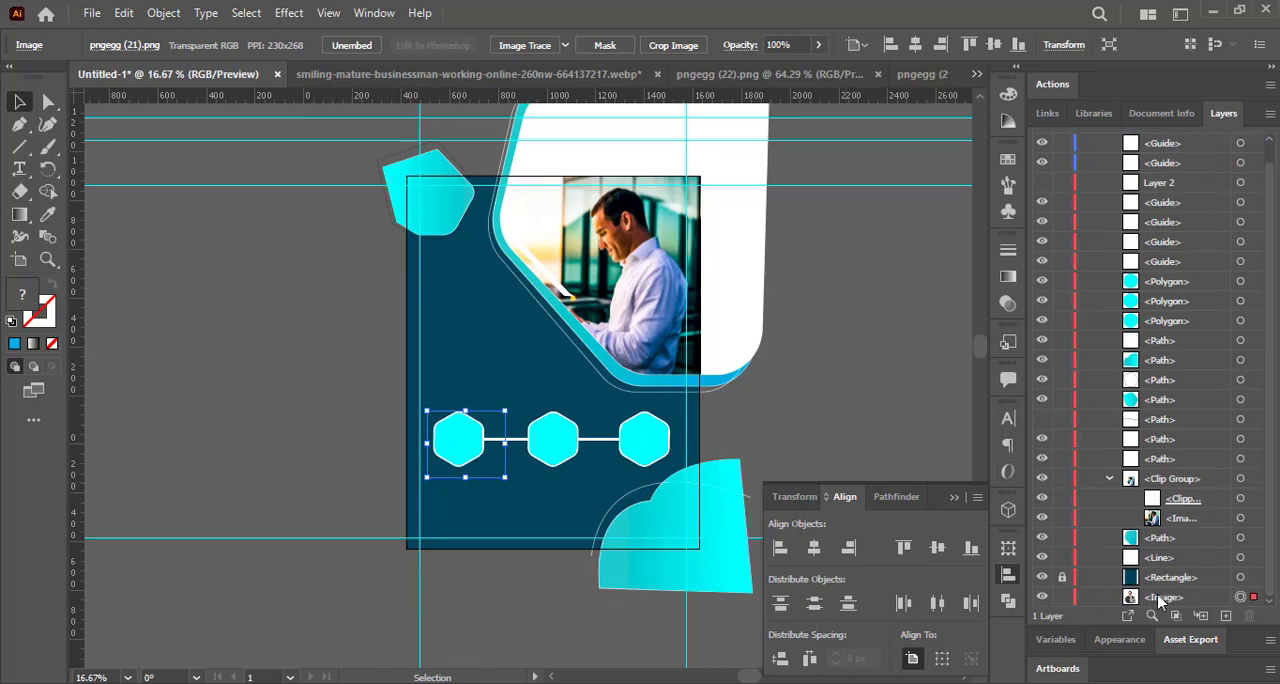
left_click_drag(1161, 597, 1178, 330)
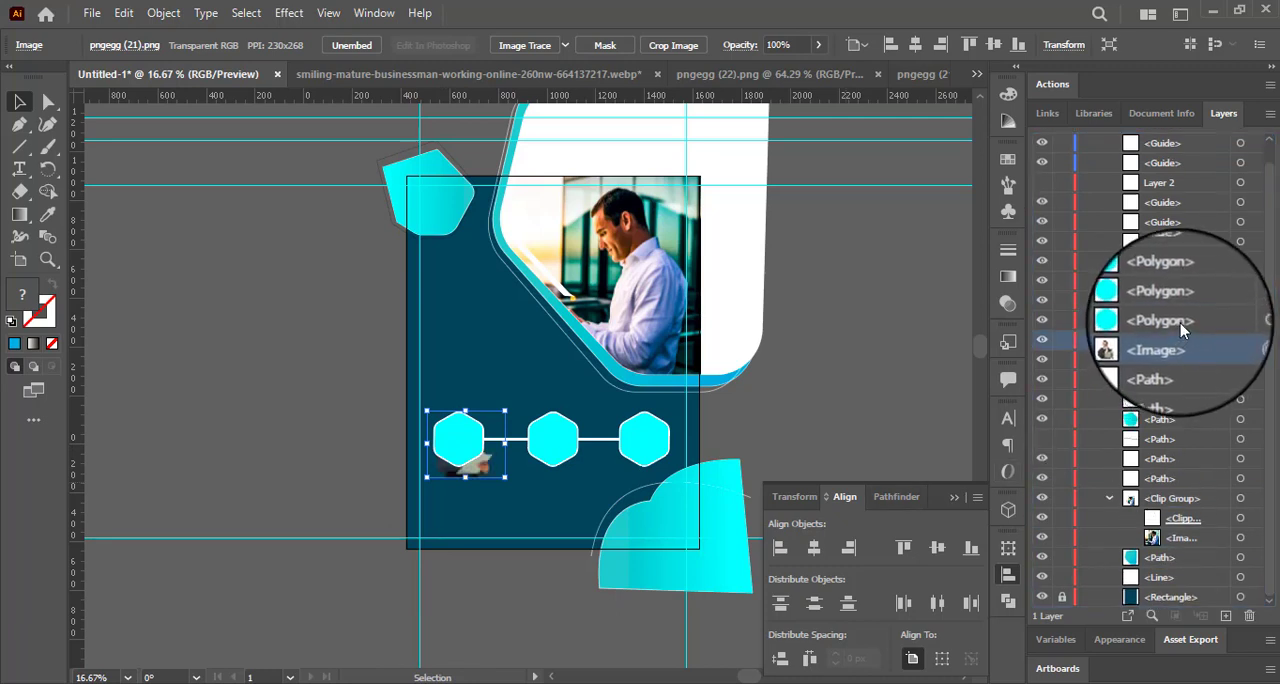
left_click(1240, 321, "shift")
left_click(163, 13)
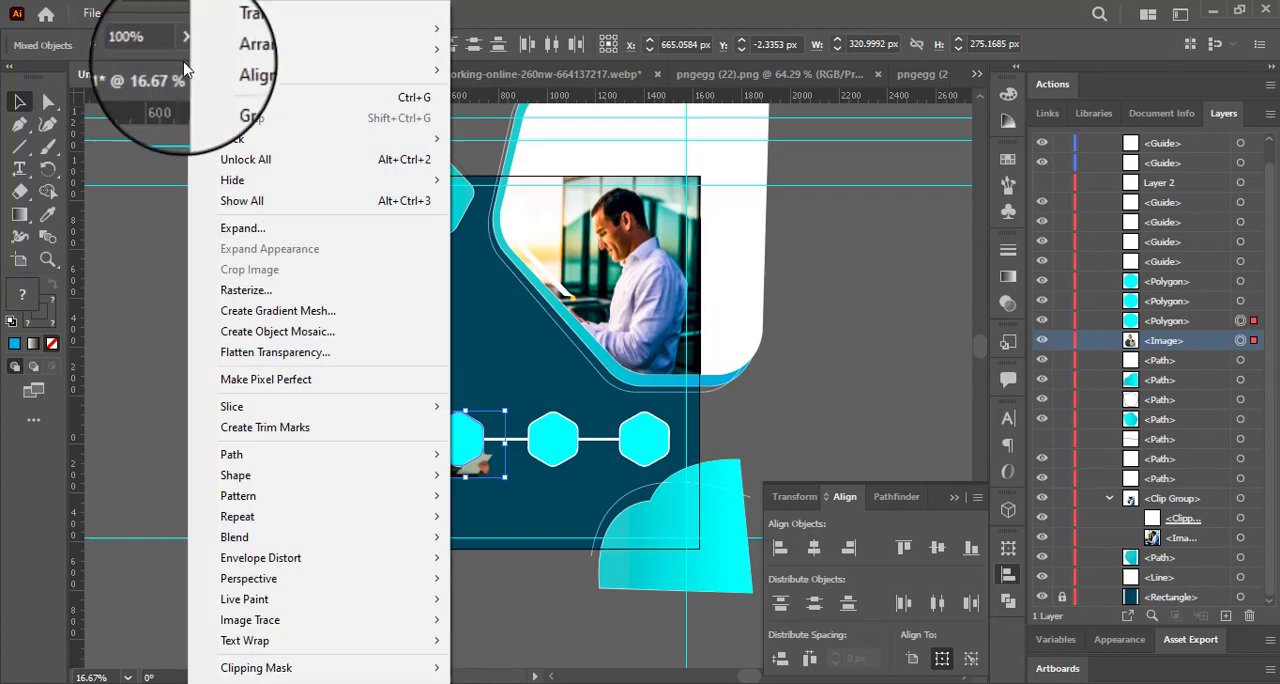
mouse_move(370, 652)
left_click(510, 614)
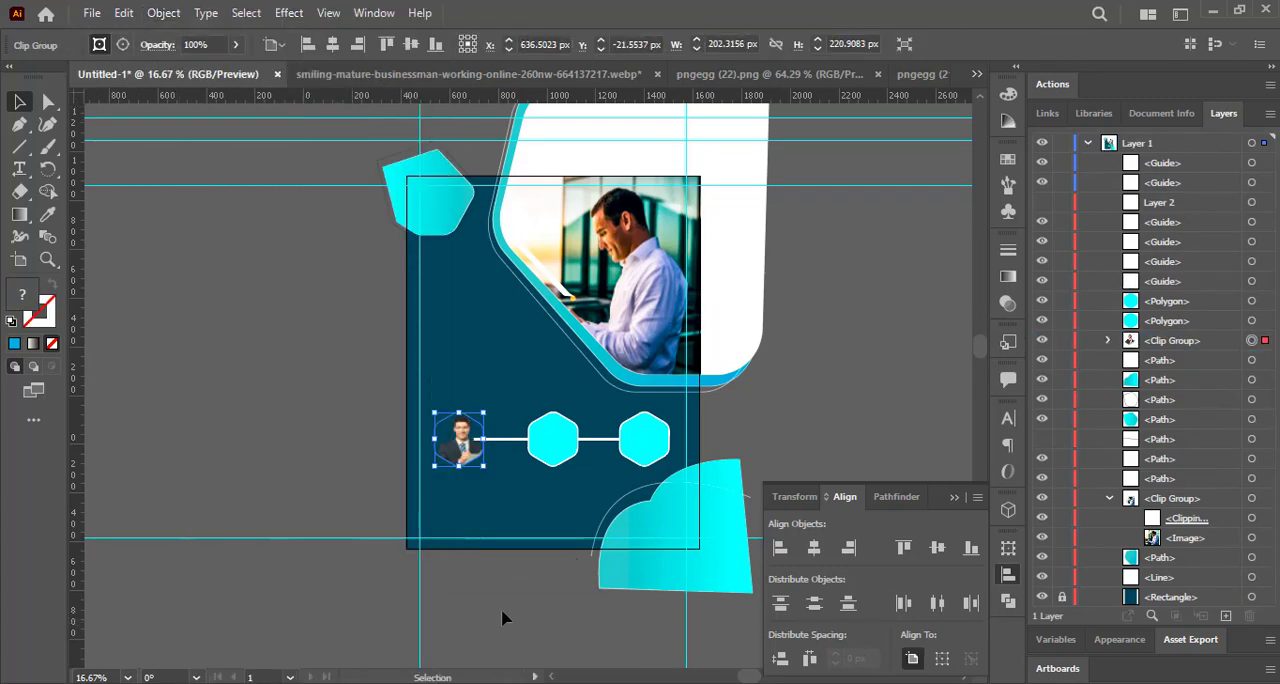
Fill the left portrait's clipping hexagon with yellow-green.
left_click(1109, 341)
left_click(1240, 360)
left_click(153, 44)
left_click(39, 76)
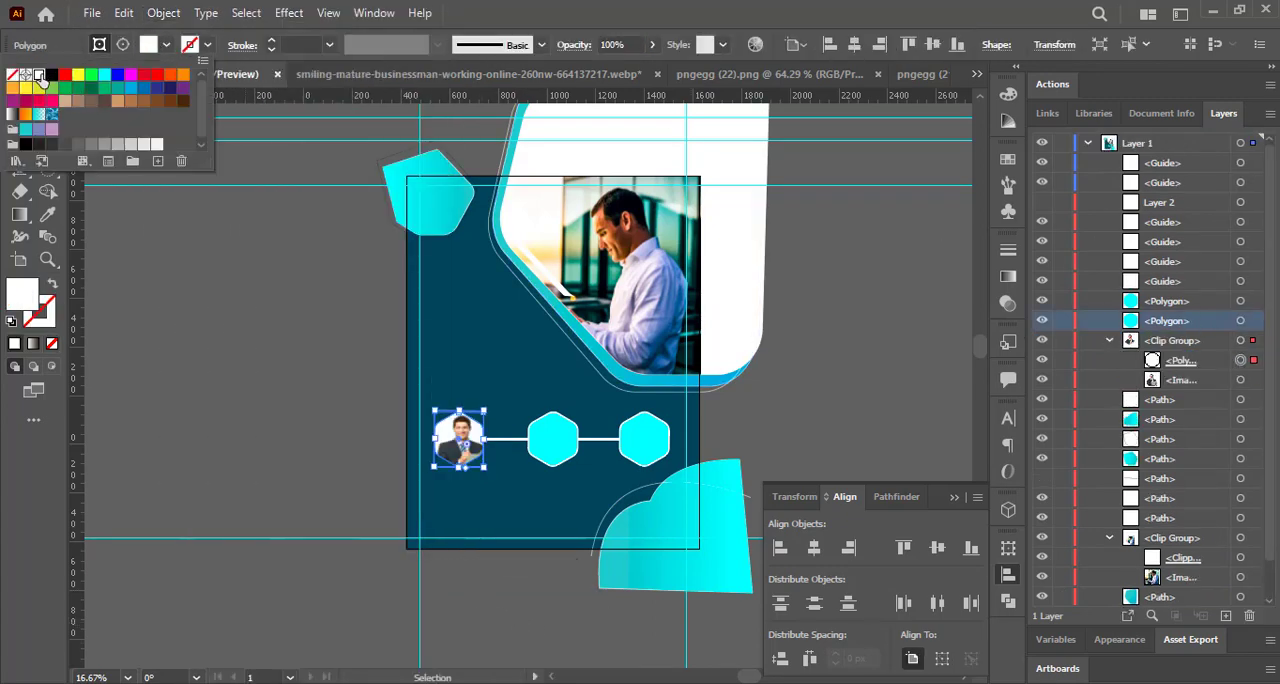
left_click(104, 76)
left_click(155, 76)
left_click(170, 76)
left_click(116, 88)
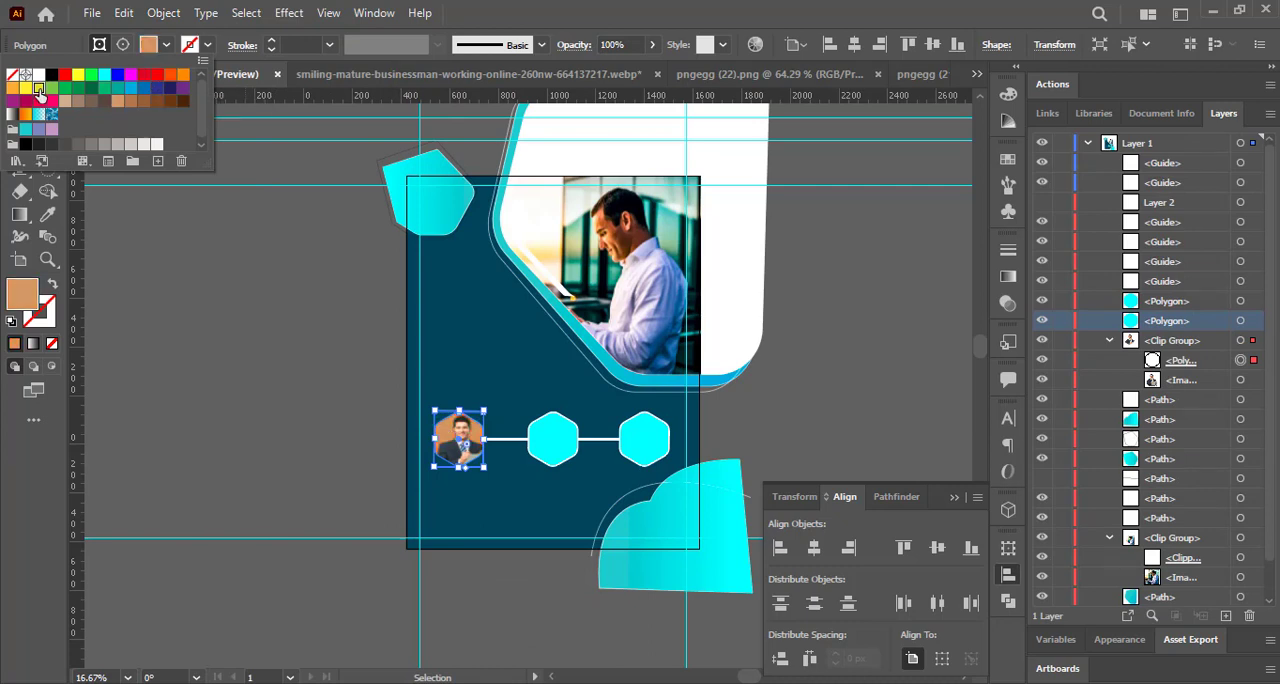
left_click(38, 87)
Give the left portrait's clipping hexagon a white 4 pt stroke.
left_click(1240, 380)
left_click(1240, 360)
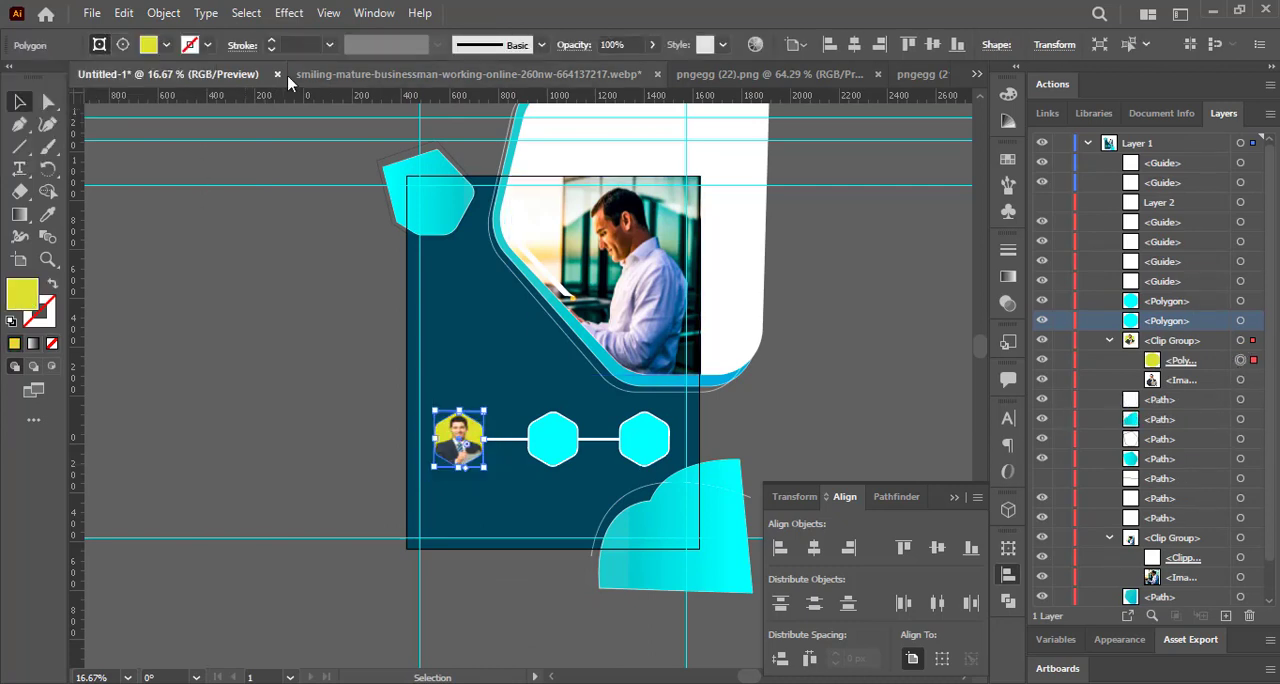
left_click(207, 44)
left_click(39, 75)
left_click(285, 48)
left_click(192, 244)
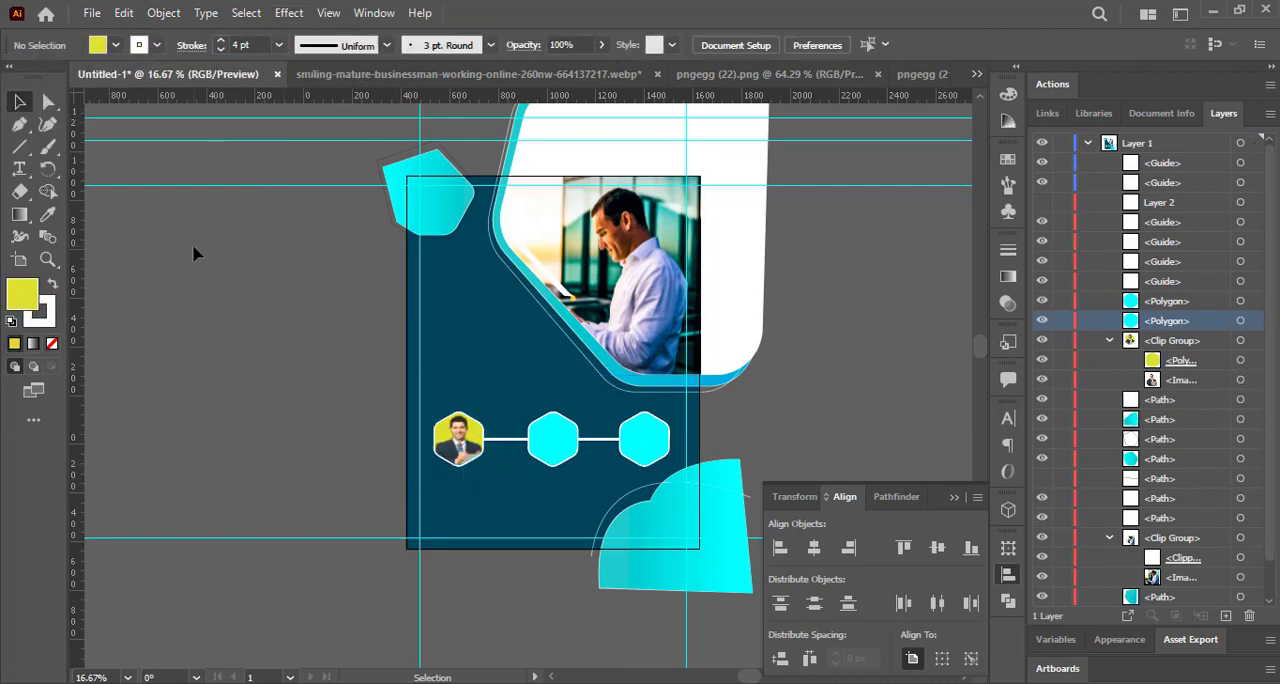
Copy the pngegg (22) businesswoman image into the flyer and scale it down over the right hexagon.
left_click(645, 440)
left_click(935, 75)
left_click(941, 74)
double_click(444, 254)
left_click_drag(444, 254, 562, 424)
left_click(769, 132)
left_click(404, 251)
left_click_drag(391, 149, 645, 593)
left_click_drag(713, 645, 641, 416)
left_click_drag(571, 362, 622, 459)
left_click_drag(667, 498, 645, 447)
left_click_drag(617, 409, 645, 444)
Place the businesswoman image directly below the right hexagon in the stacking order and clip it with that hexagon.
key("ctrl+shift+[")
scroll(1168, 560, "down", 3)
left_click_drag(1176, 598, 1189, 254)
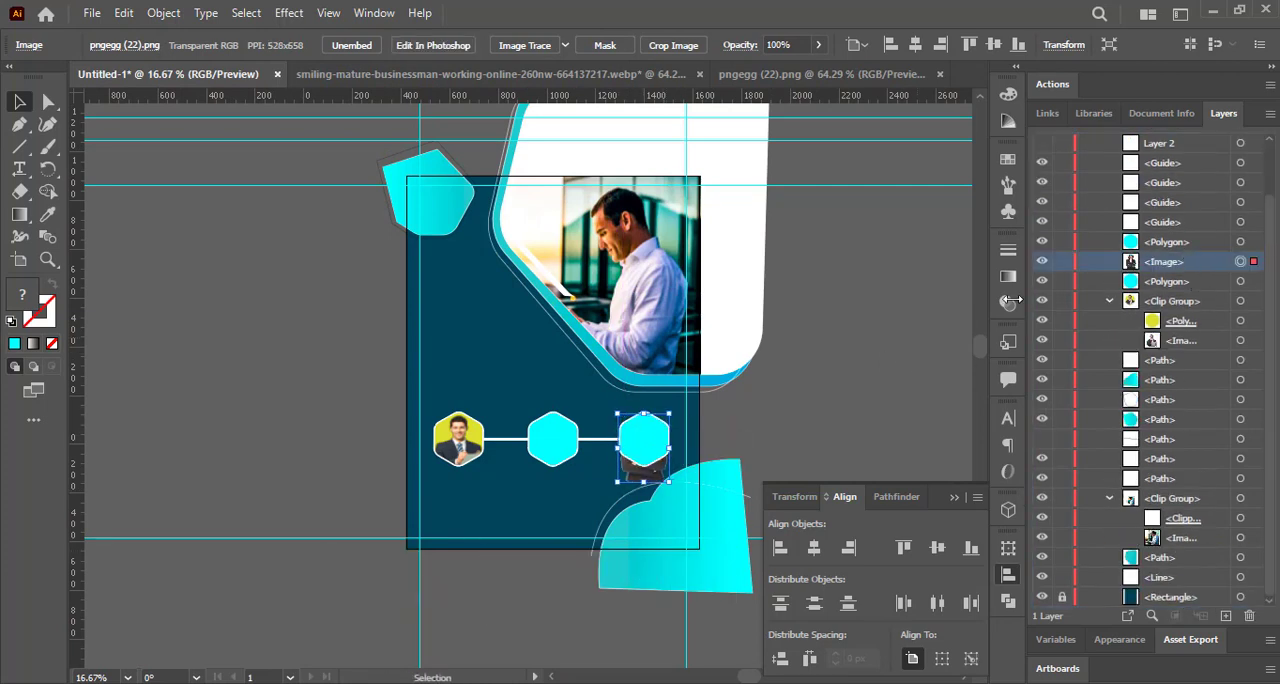
left_click(1240, 241, "shift")
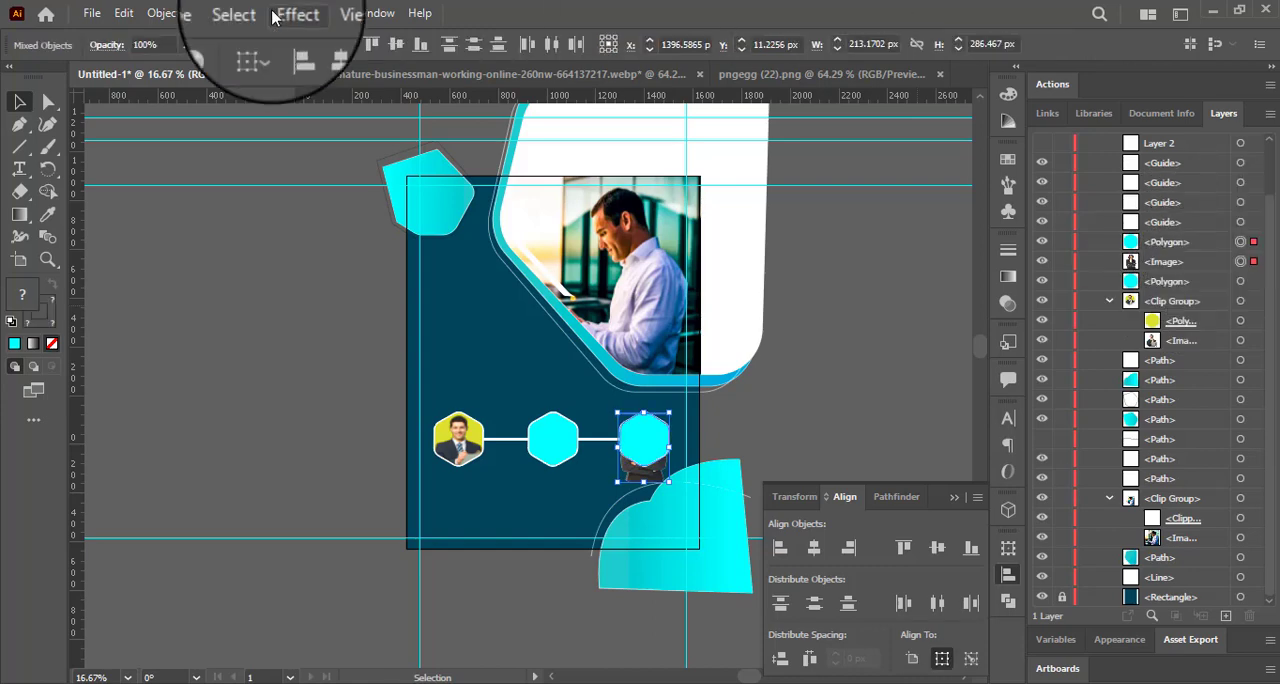
left_click(163, 13)
mouse_move(300, 667)
left_click(480, 615)
Fill the right portrait's clipping hexagon with yellow-green and give it a white stroke.
left_click(165, 45)
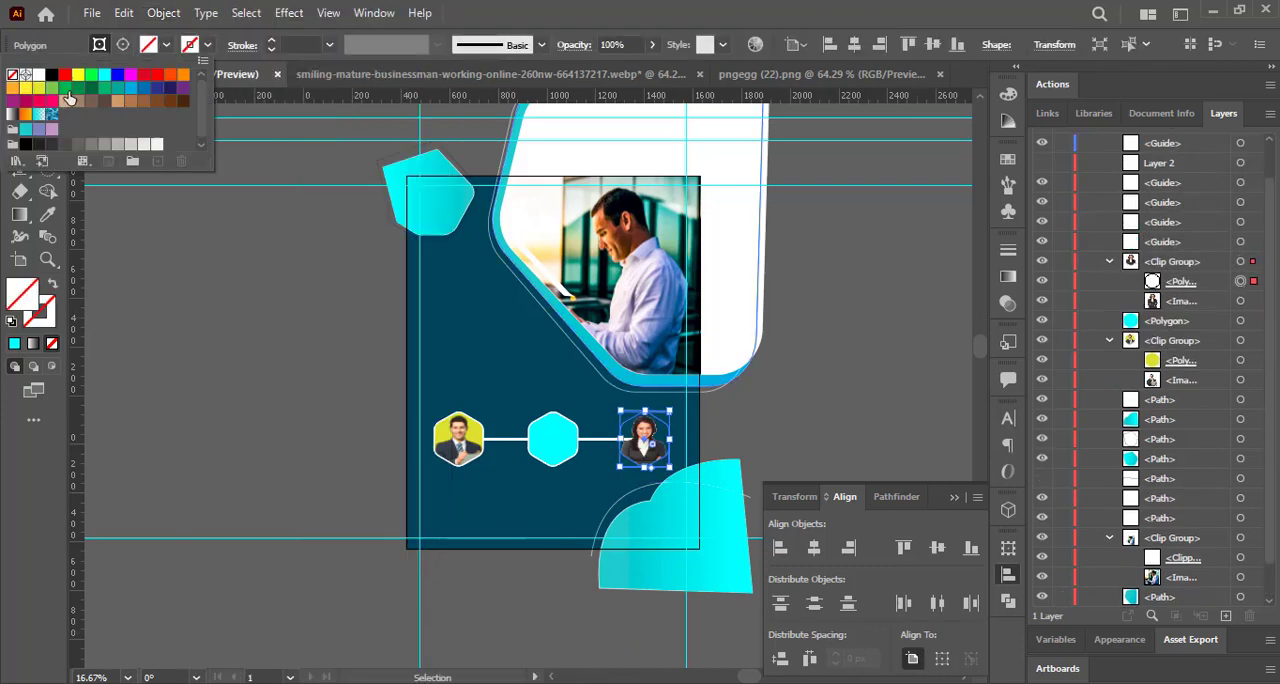
left_click(39, 88)
left_click(288, 44)
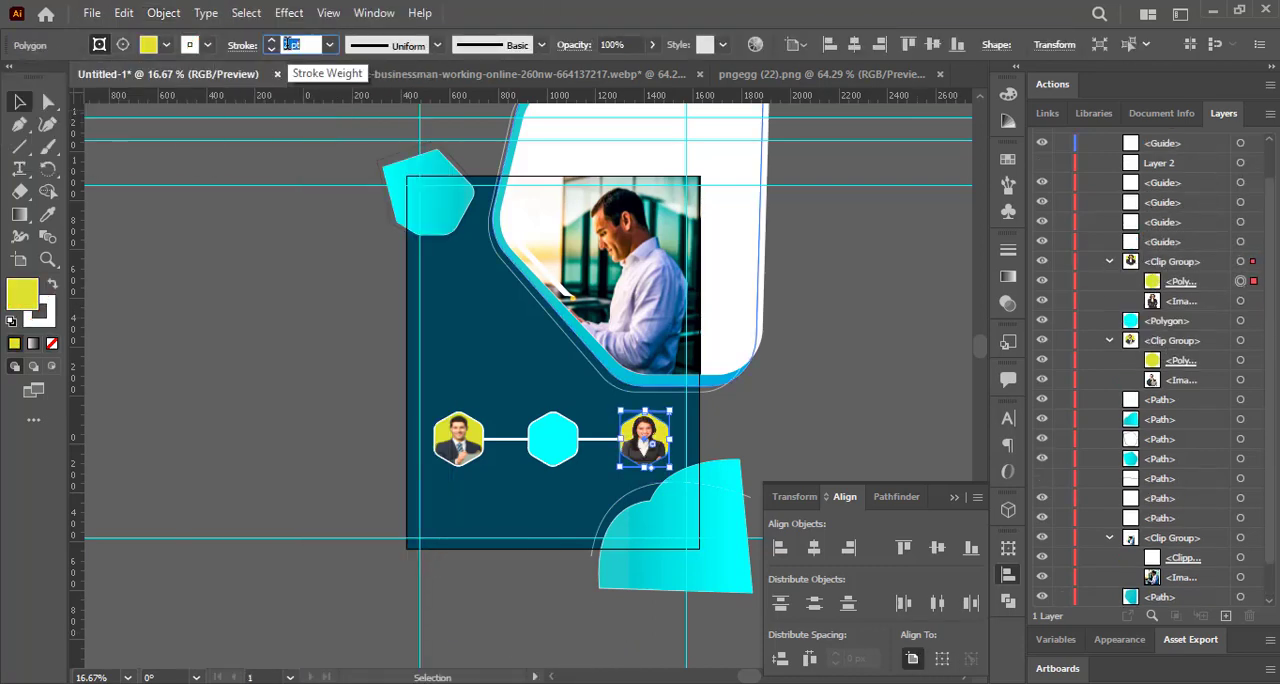
left_click(349, 299)
left_click(641, 490)
left_click(269, 471)
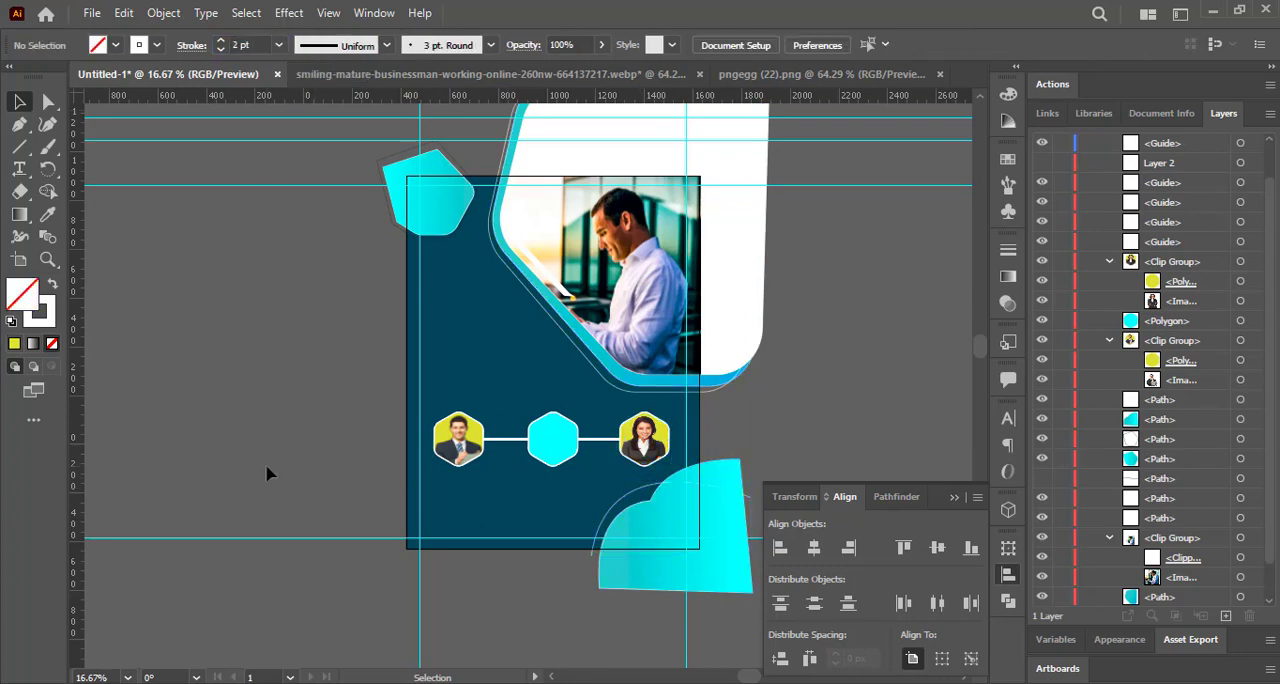
Open the pngegg (23) PNG image.
left_click(92, 13)
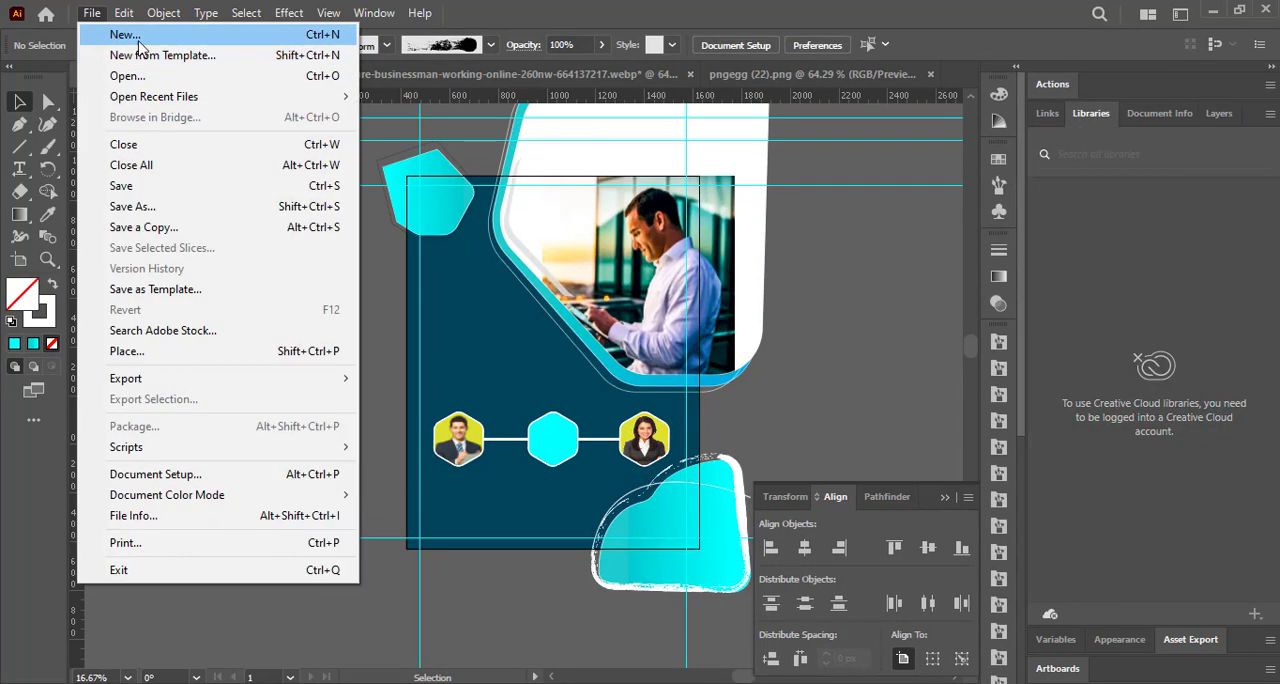
left_click(131, 77)
double_click(232, 165)
left_click(605, 440)
left_click_drag(605, 440, 540, 399)
left_click_drag(394, 257, 478, 343)
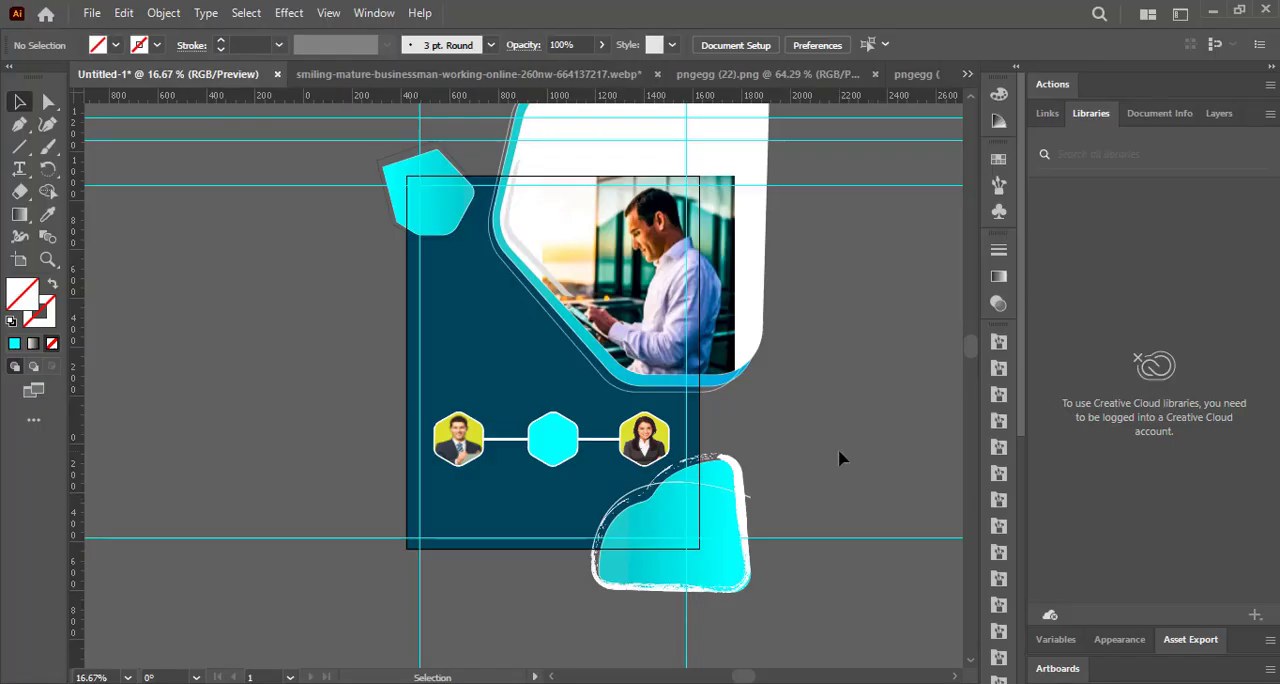
Draw a hexagon overlapping the upper-left part of the left portrait hexagon with the Polygon tool.
scroll(840, 451, "up", 3)
mouse_move(770, 668)
left_mouse_down()
mouse_move(737, 666)
mouse_move(748, 668)
left_mouse_up()
scroll(751, 666, "up", 1)
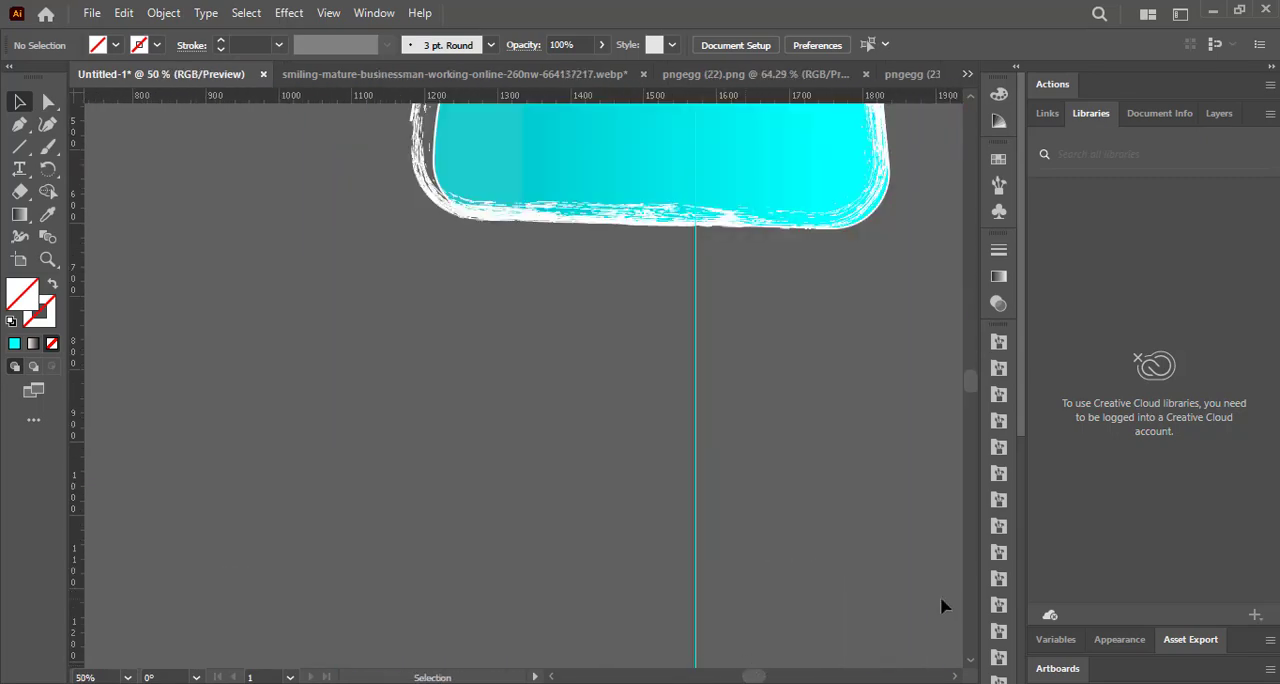
left_click_drag(972, 373, 970, 360)
left_click_drag(749, 672, 740, 672)
right_click(18, 148)
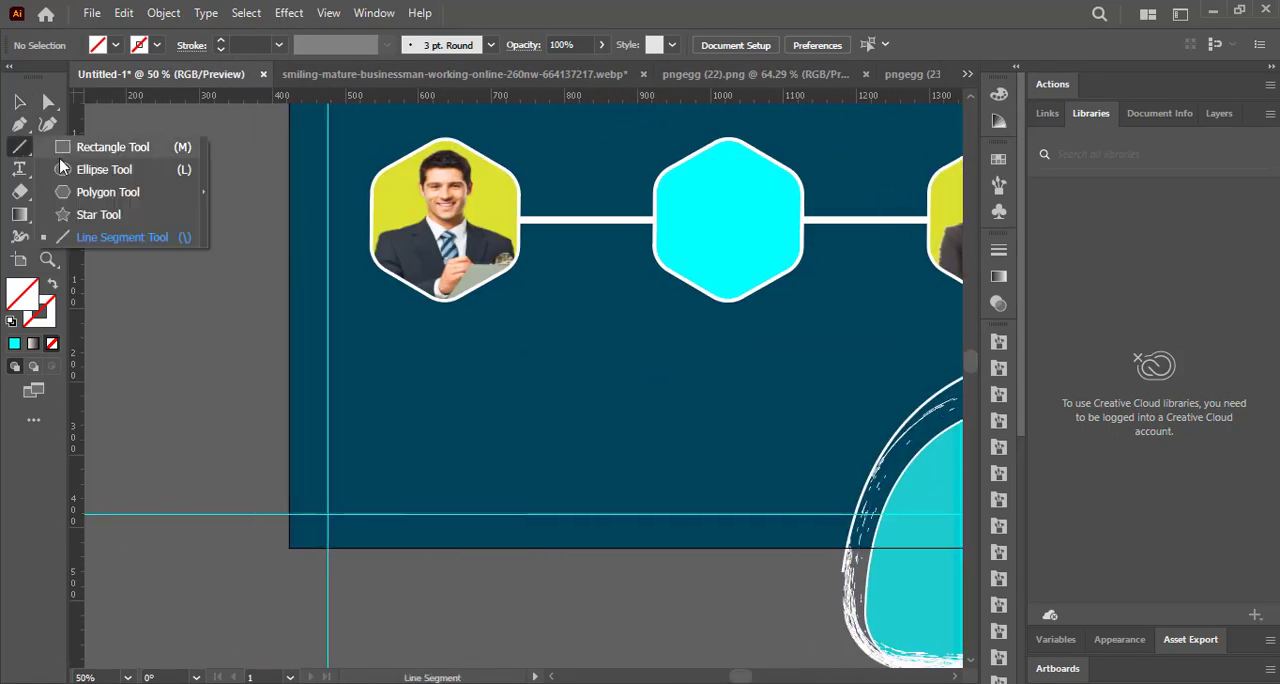
left_click(88, 191)
left_click_drag(355, 133, 424, 172)
left_click(18, 102)
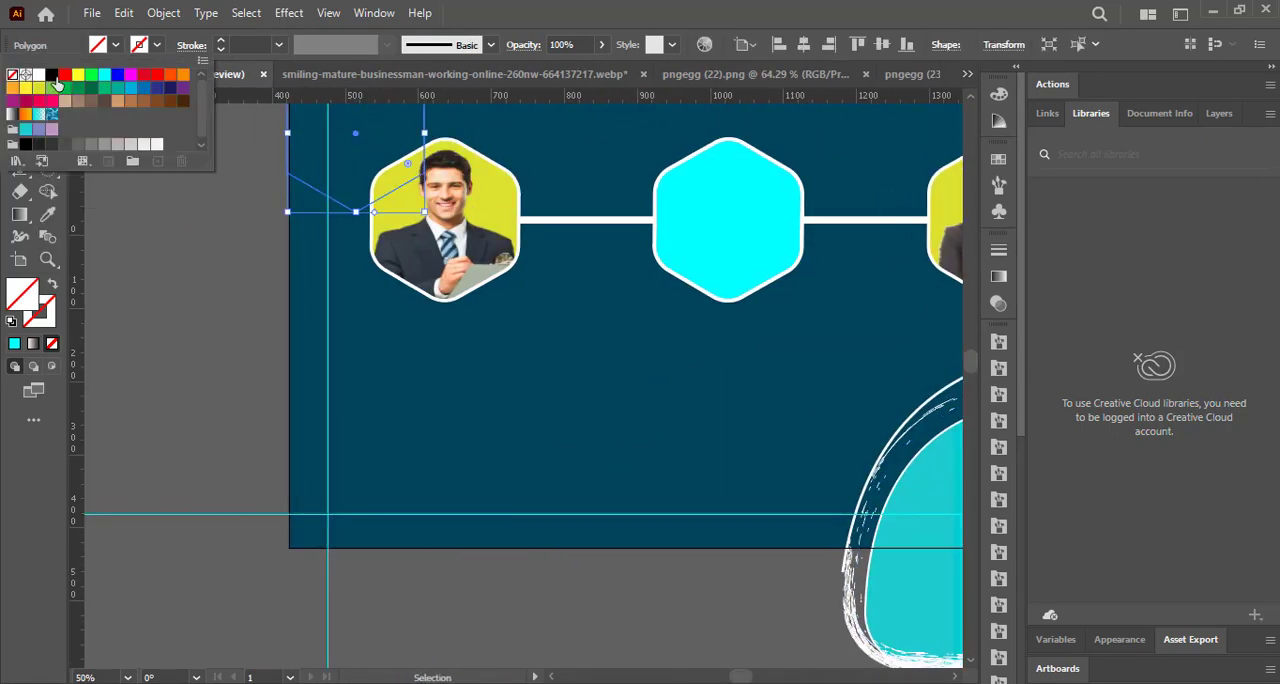
Move the white-stroked hexagon over the left portrait and resize it to surround the portrait as a slightly larger outline.
left_click_drag(356, 213, 437, 286)
left_click_drag(504, 284, 526, 314)
left_click_drag(526, 125, 523, 128)
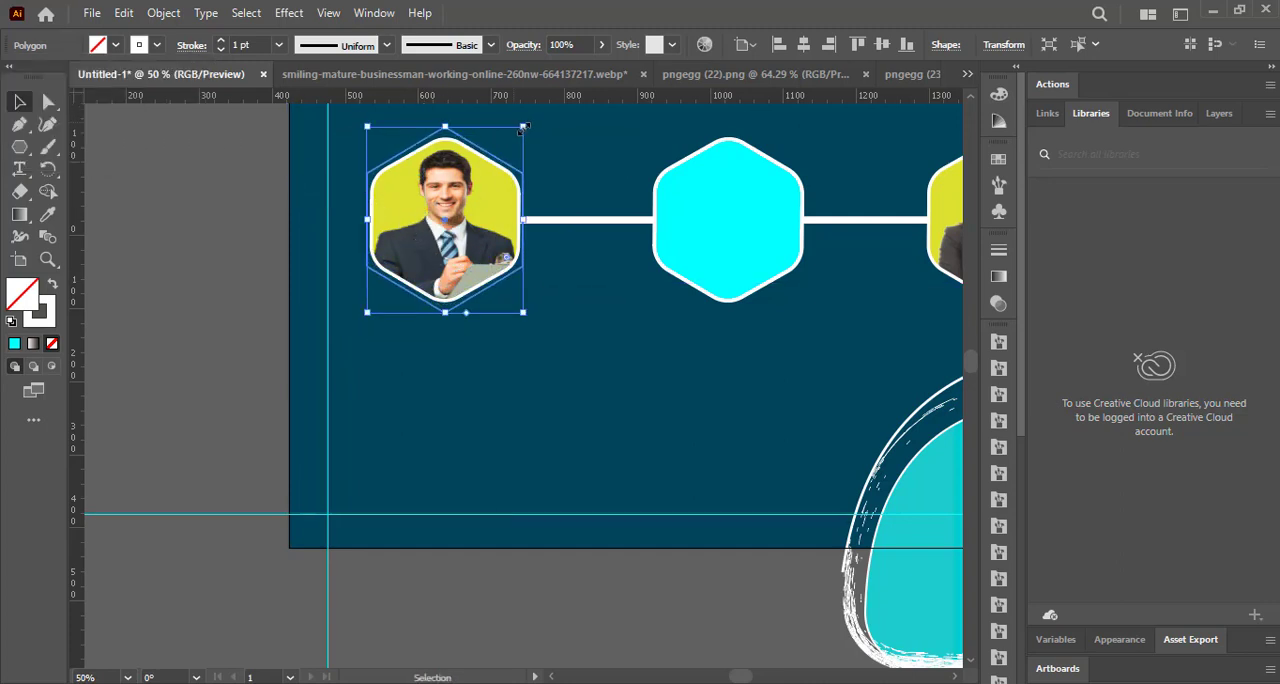
Round the corners of the outer hexagon outline to match the portrait and set its stroke weight to 2 pt.
left_click(48, 102)
left_click_drag(446, 148, 446, 164)
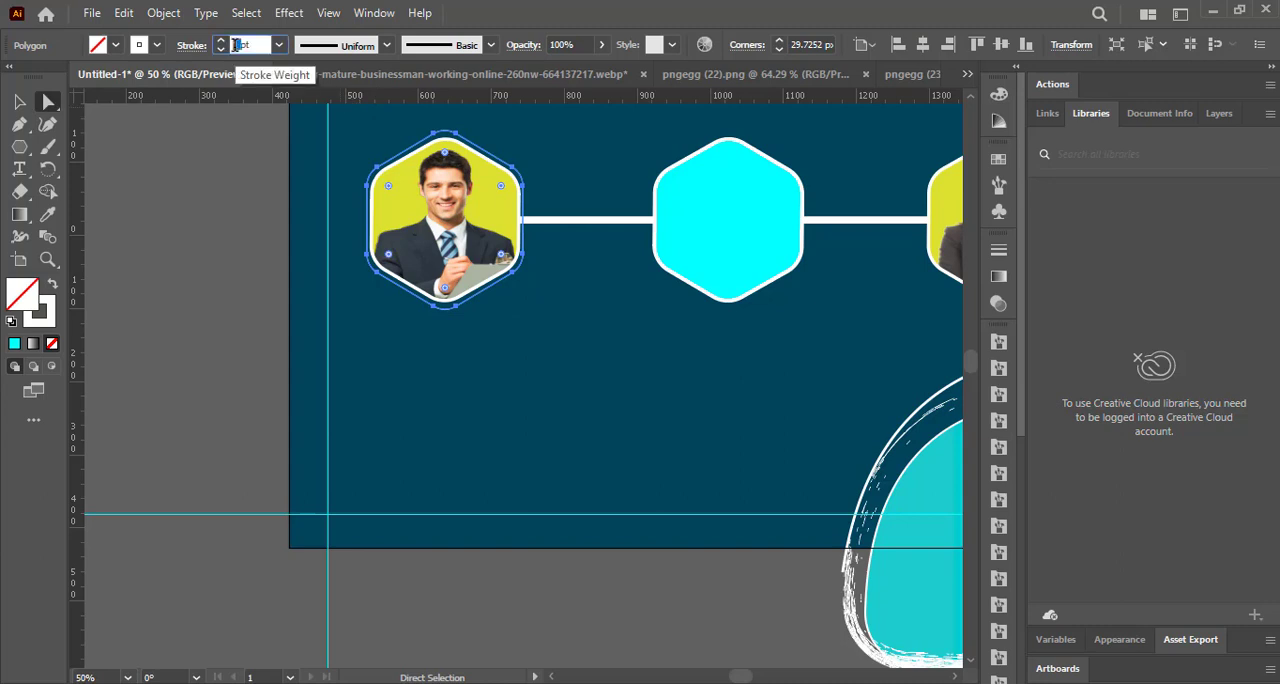
key("plus")
Add five anchor points along the upper-right, right and lower-right sides of the outer hexagon outline with the Pen tool.
left_click(487, 152)
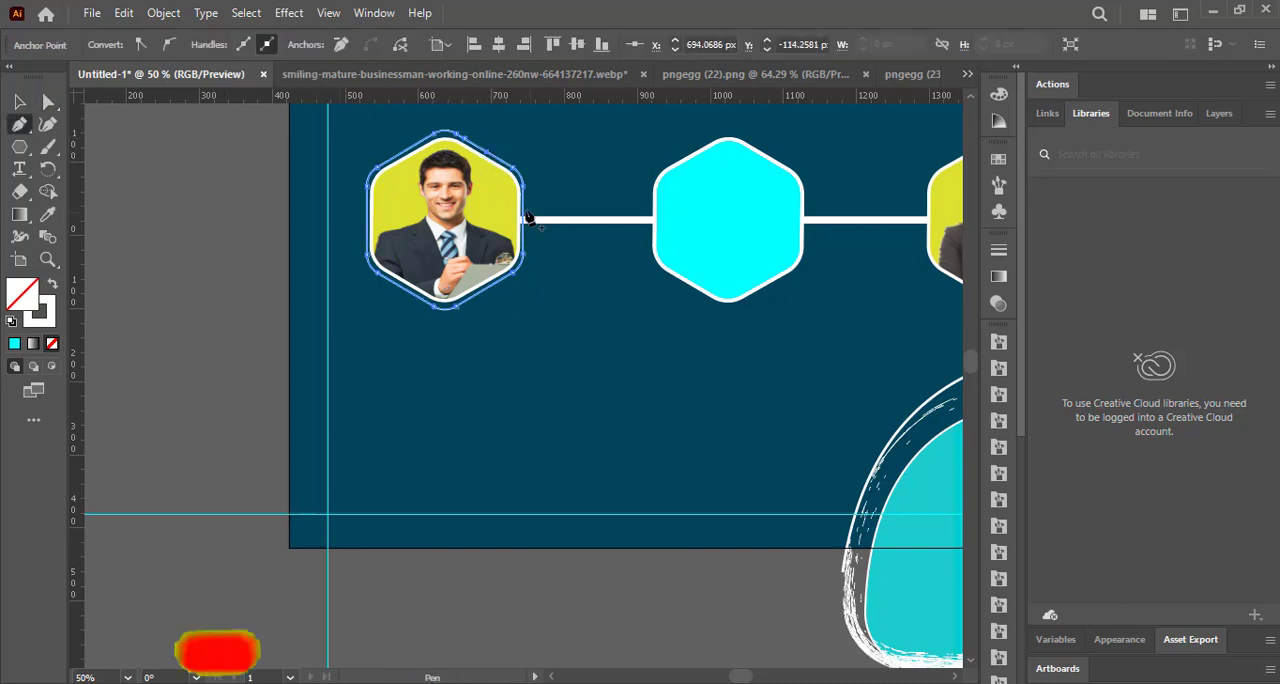
left_click(523, 209)
left_click(523, 235)
left_click(500, 280)
left_click(473, 295)
Cut the outer hexagon outline at the anchor points added on its right half.
left_click(400, 46)
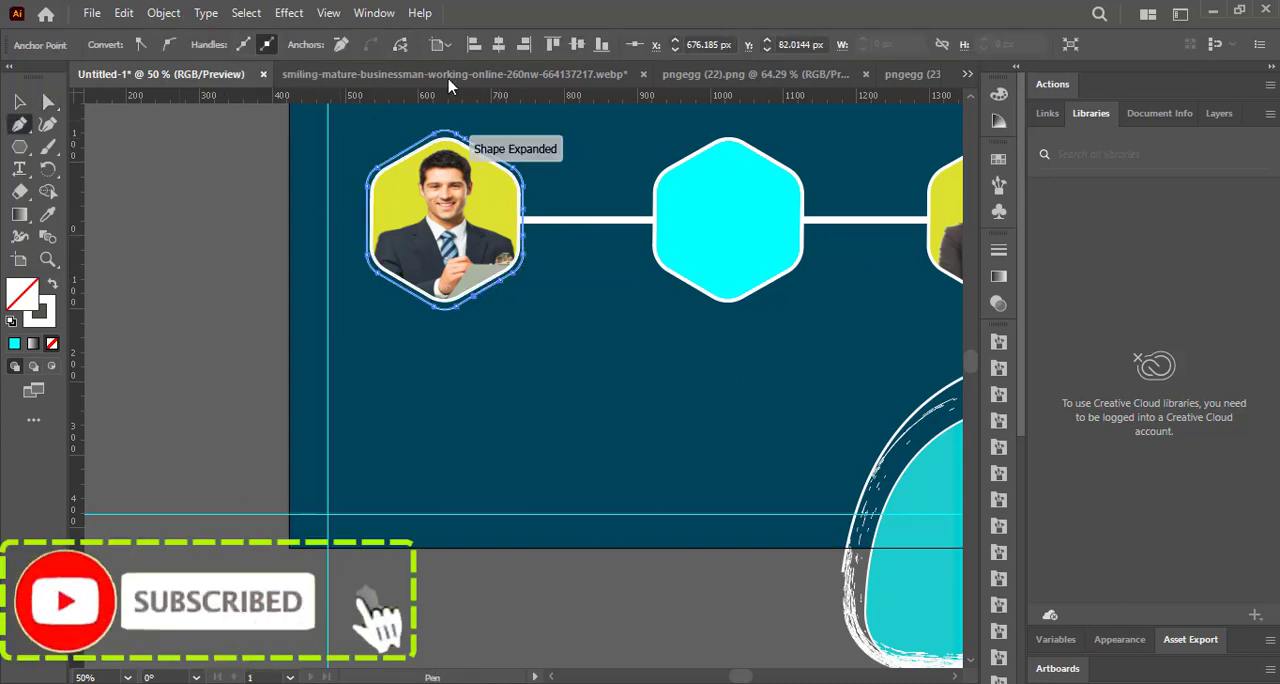
left_click(487, 153, "ctrl")
left_click(400, 46)
left_click(523, 210, "ctrl")
left_click(399, 50)
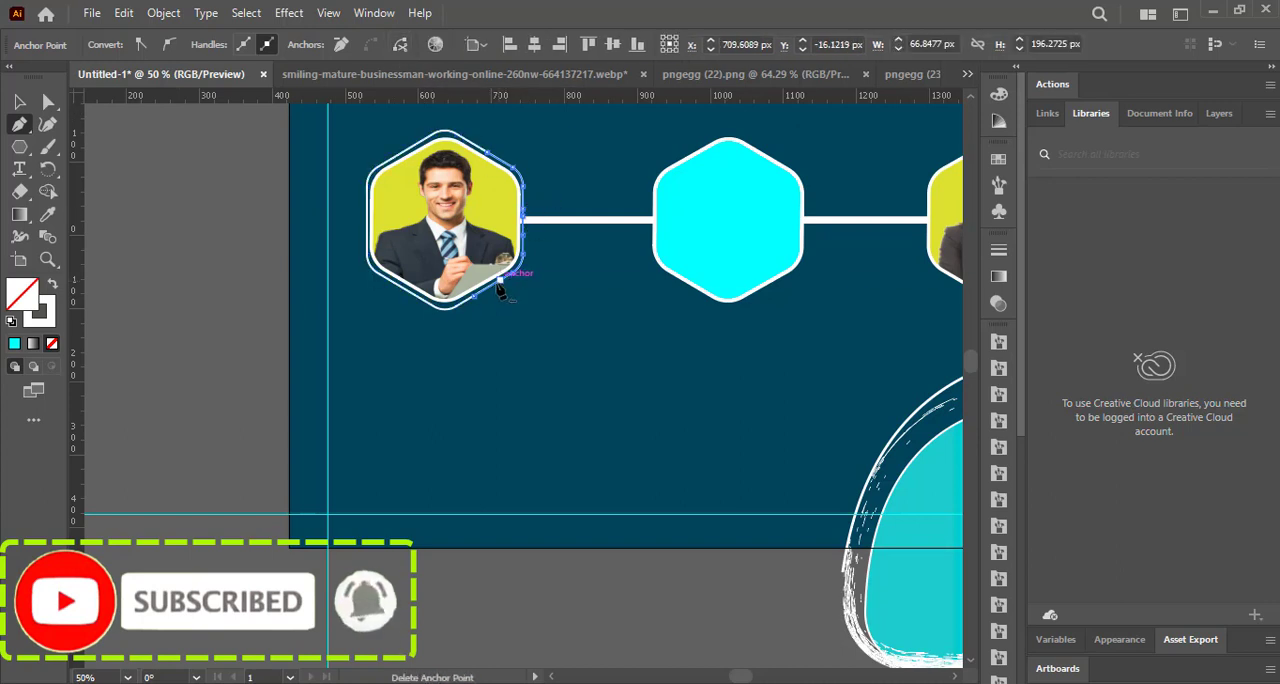
left_click(500, 280, "ctrl")
left_click(400, 47)
Move the cut lower-right segment away from the left portrait and select the upper-right segment.
left_click(29, 101)
left_click_drag(508, 277, 544, 317)
left_click(488, 152)
left_click(504, 163)
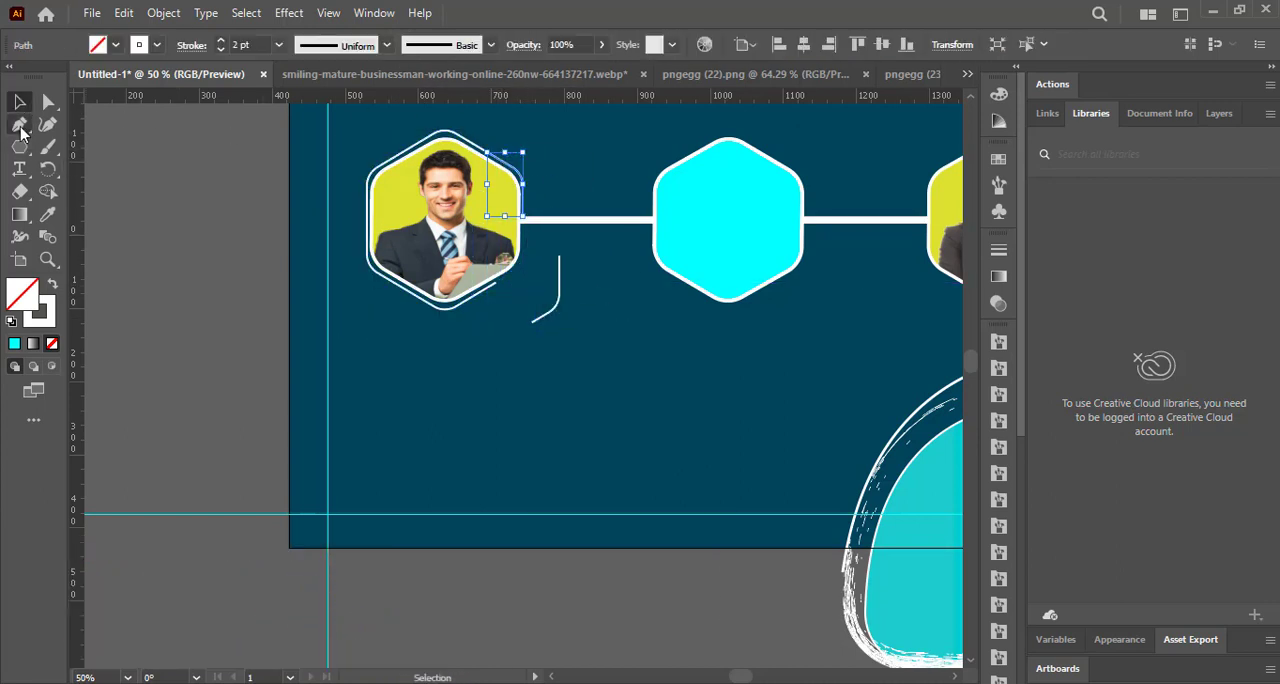
Try to cut the long left part of the outline again at its upper-right end point.
left_click(19, 126)
left_click(20, 102)
left_click(386, 161)
left_click(19, 127)
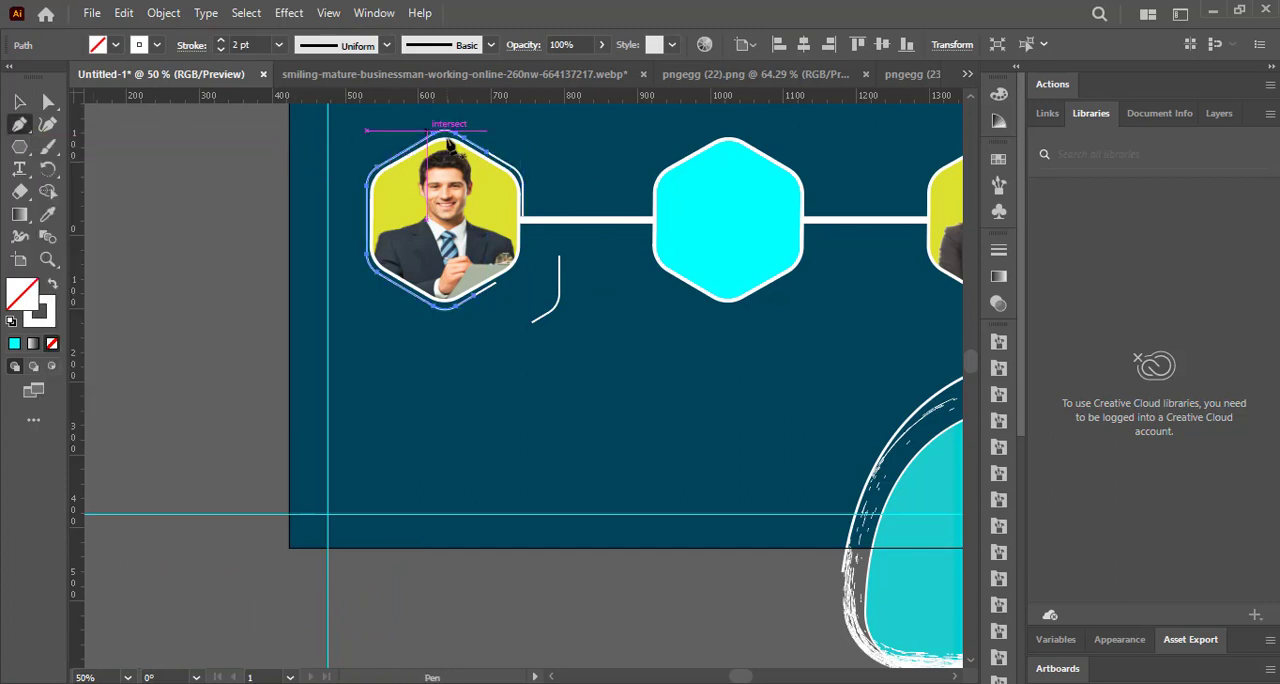
left_click(487, 152, "ctrl")
left_click(400, 46)
left_click(22, 103)
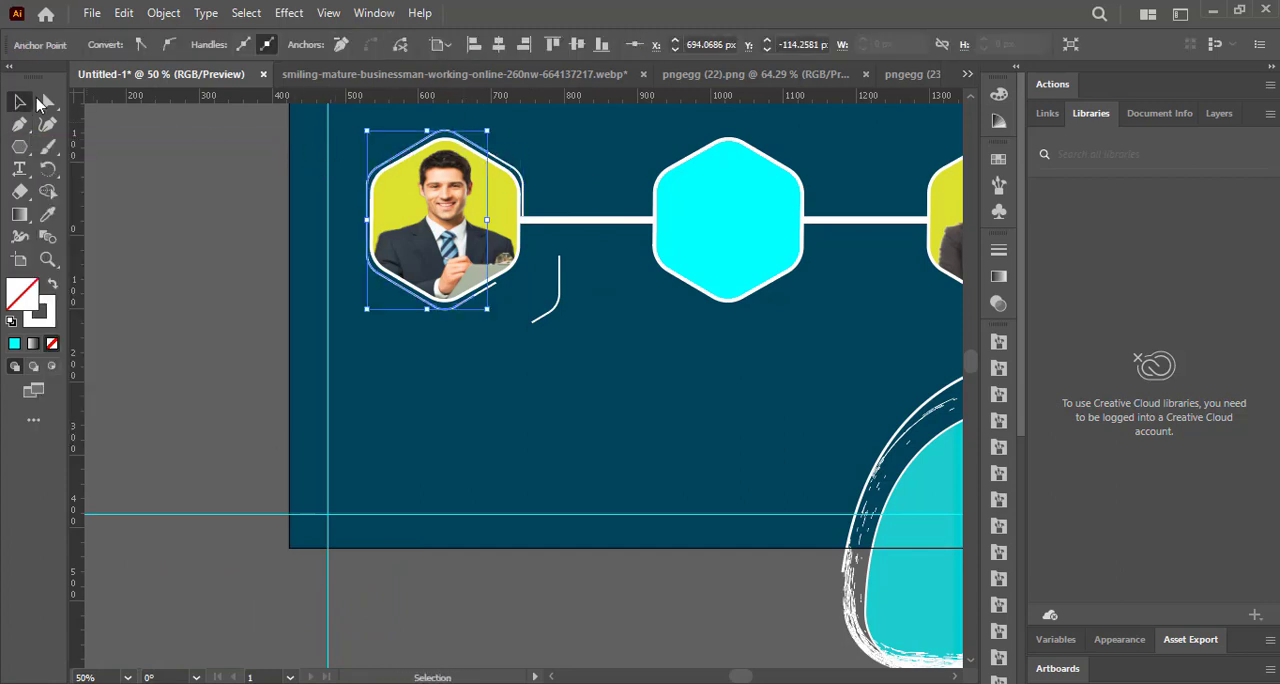
left_click(517, 145)
left_click(470, 140)
left_click(557, 149)
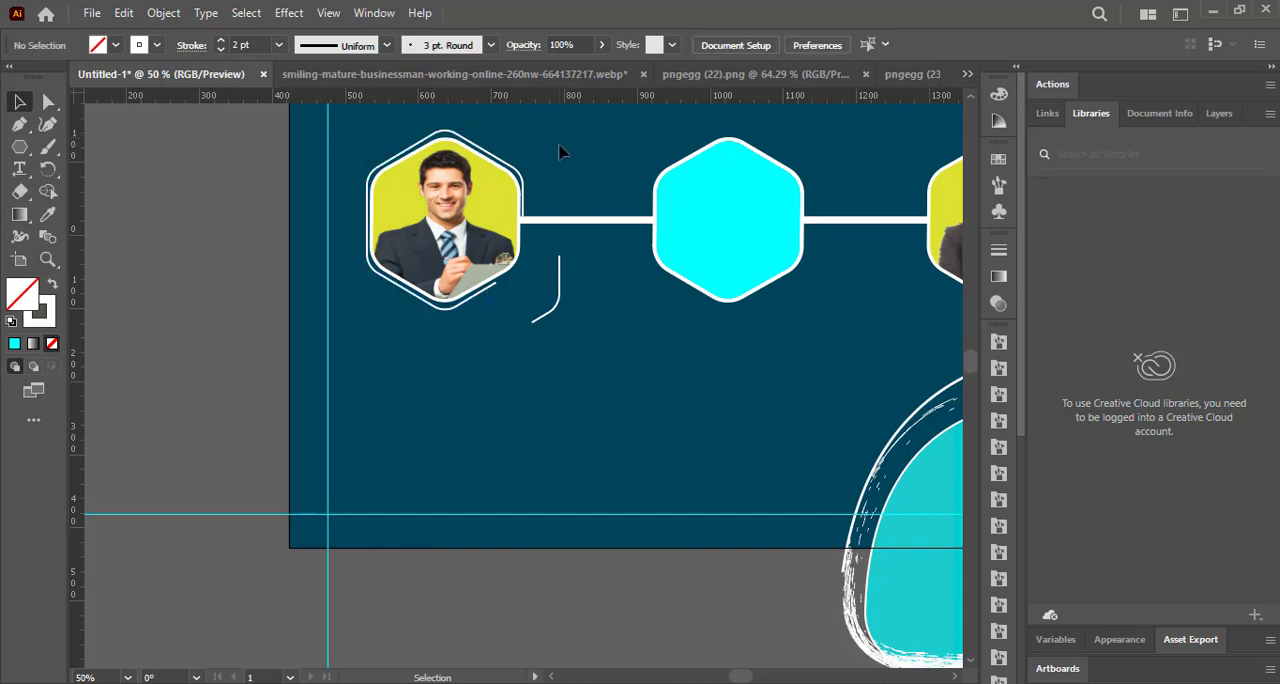
Cut a short piece off the upper end of the outline's upper-right segment and delete it.
left_click(520, 171)
left_click(19, 126)
left_click(497, 160)
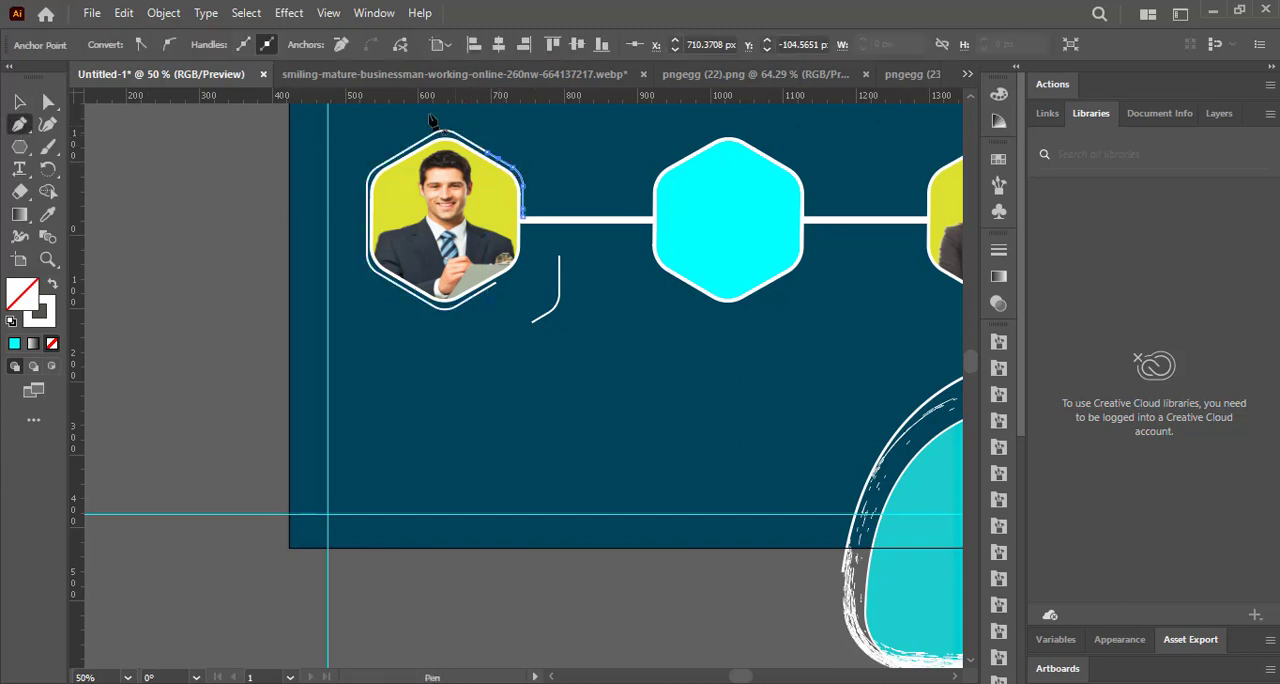
key("v")
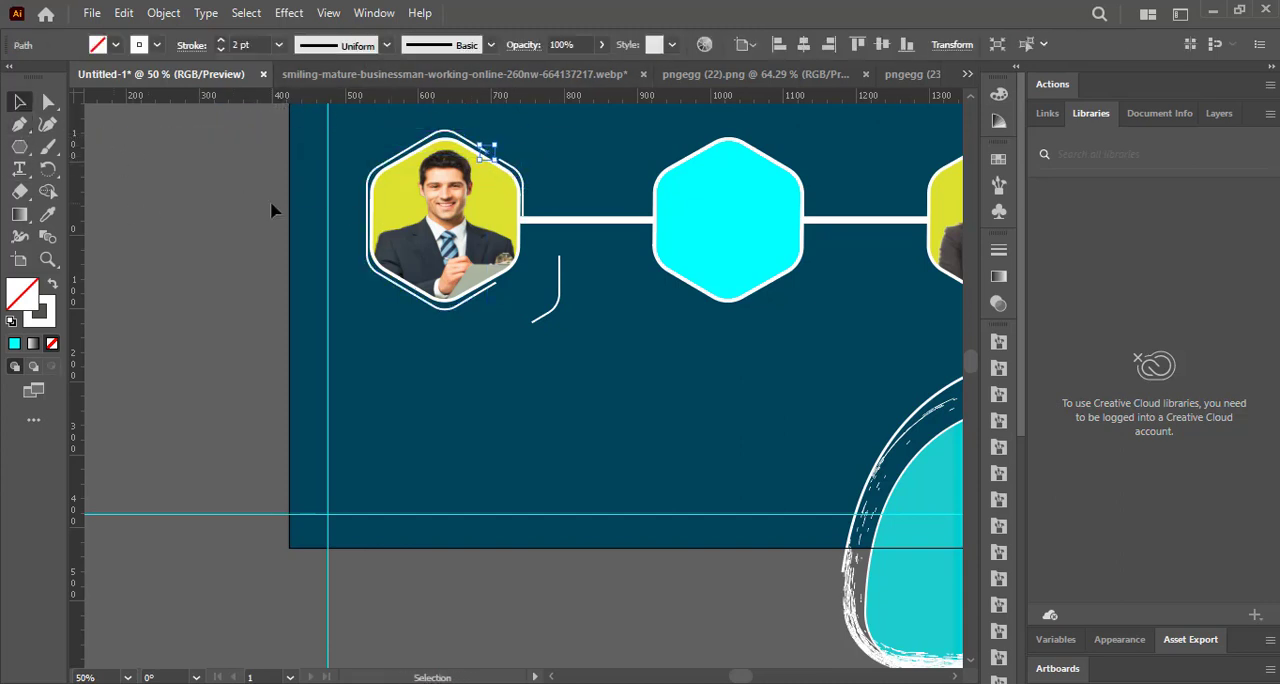
Add an anchor point near the long outline's upper-right end, cut the path there and delete the short end piece.
left_click(19, 123)
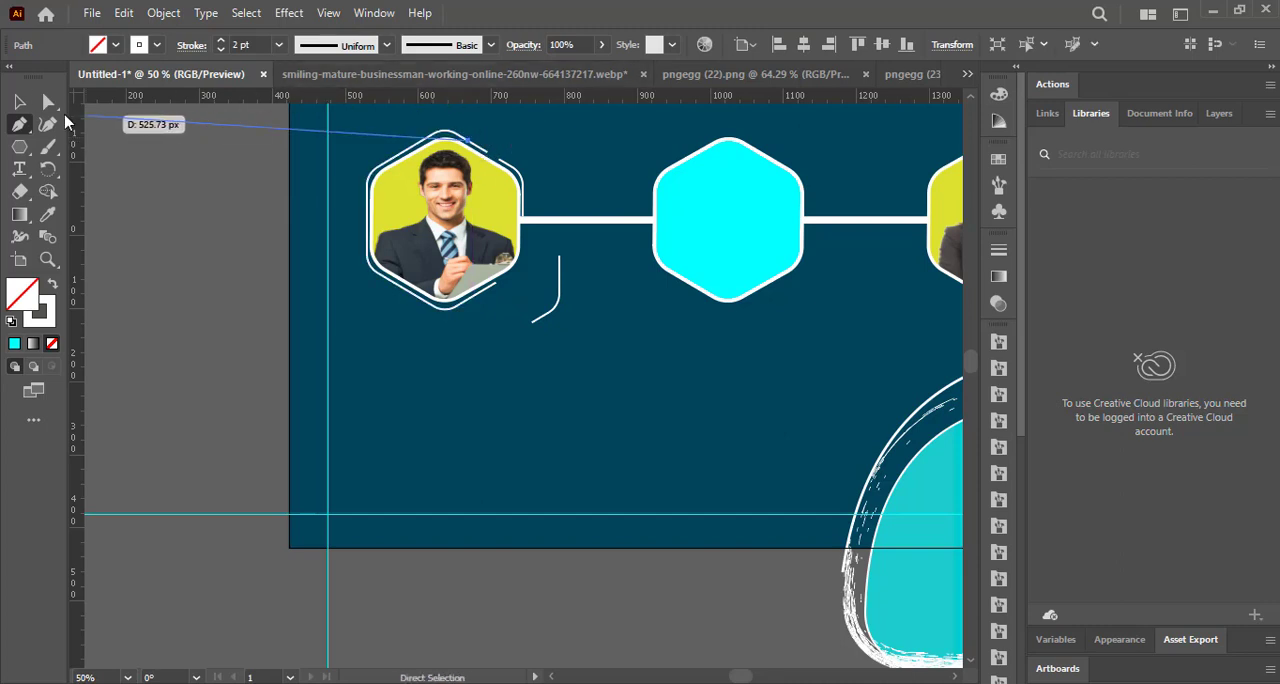
left_click(471, 148, "ctrl")
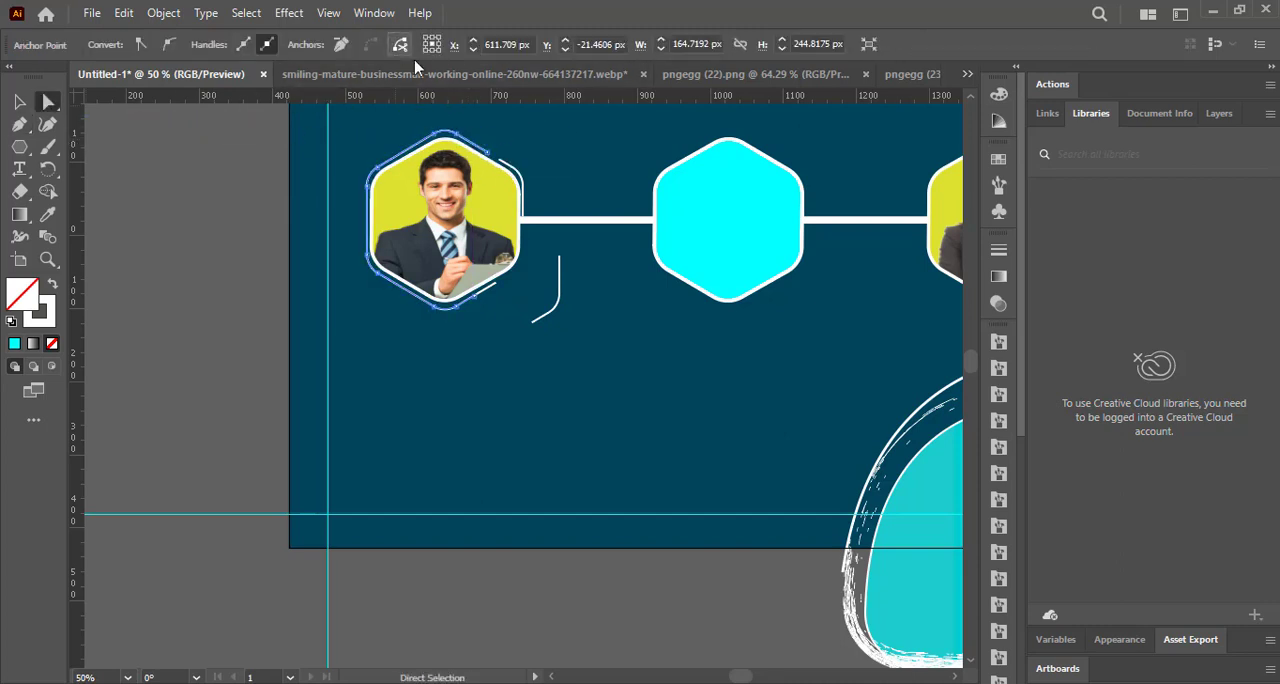
left_click(480, 143)
left_click(482, 149)
left_click(487, 152)
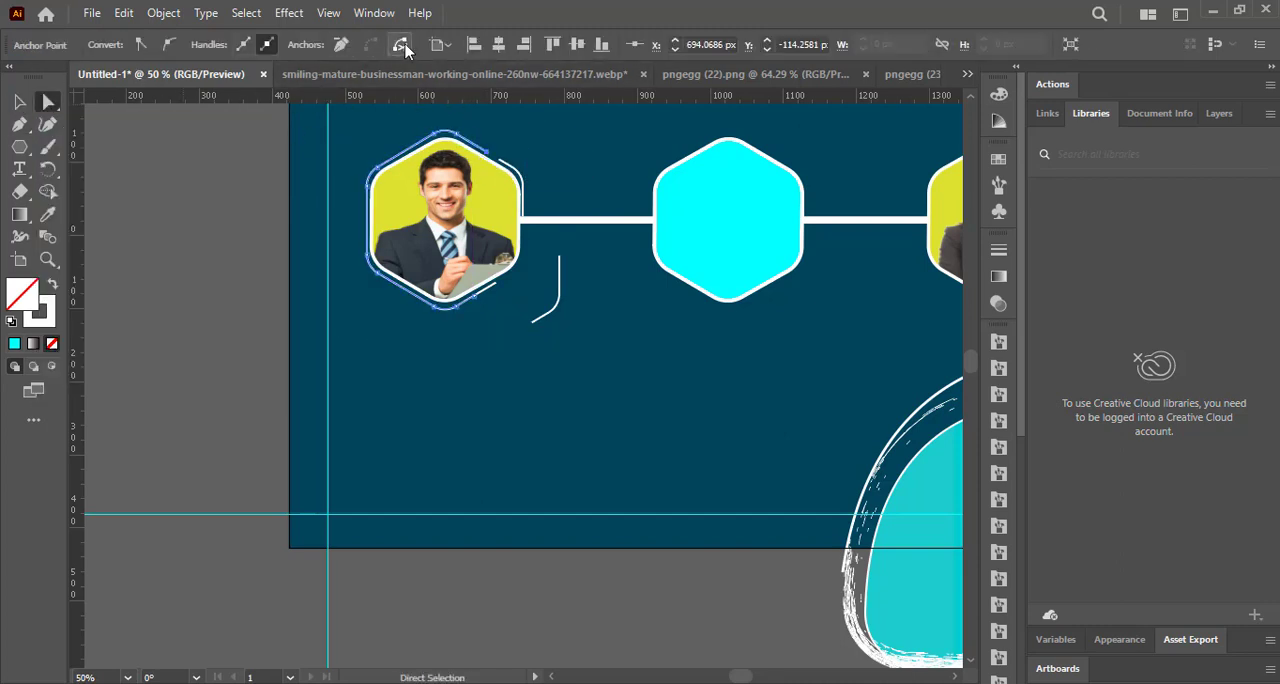
left_click(19, 124)
left_click(463, 138)
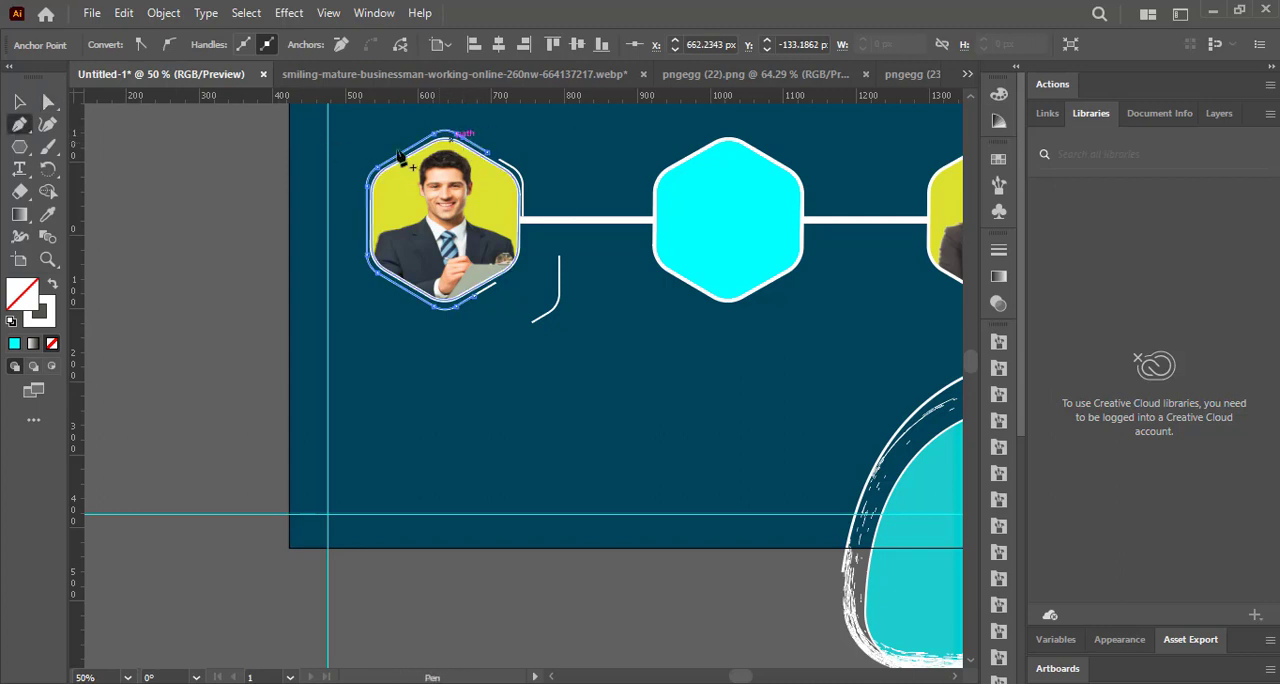
left_click(19, 101)
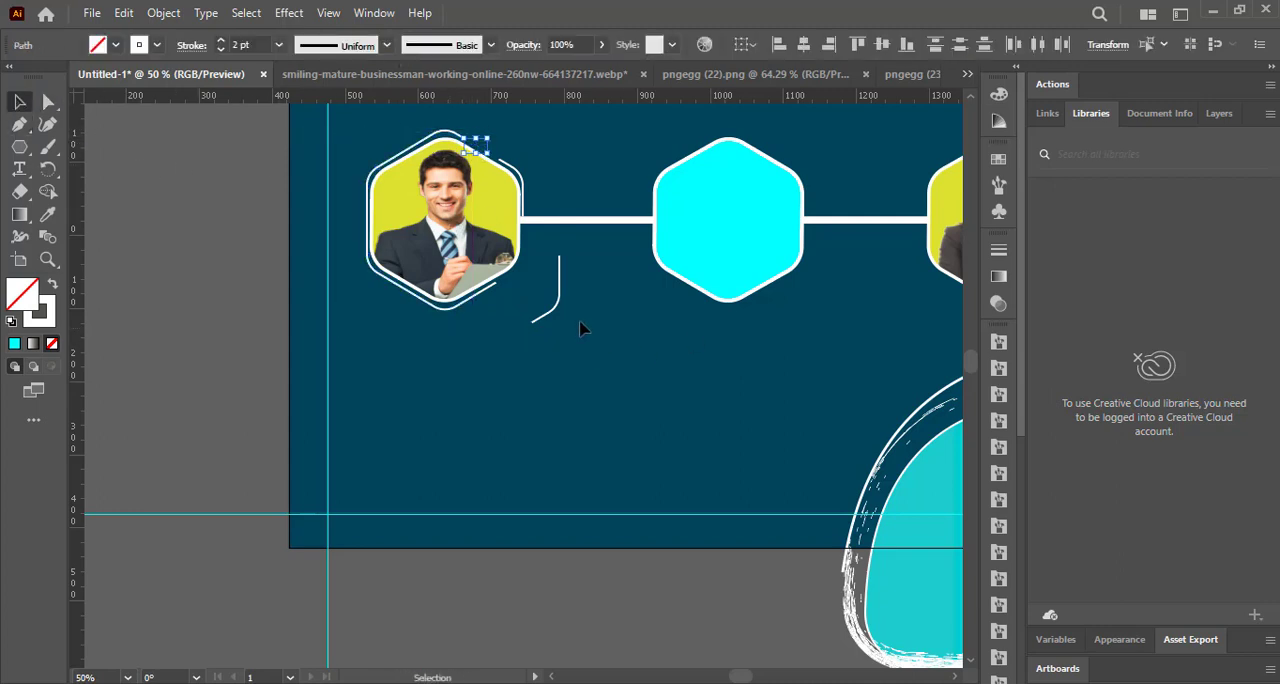
Cut the detached lower-right segment just below its curve and move the curved part back beside the left portrait.
left_click(557, 287)
key("p")
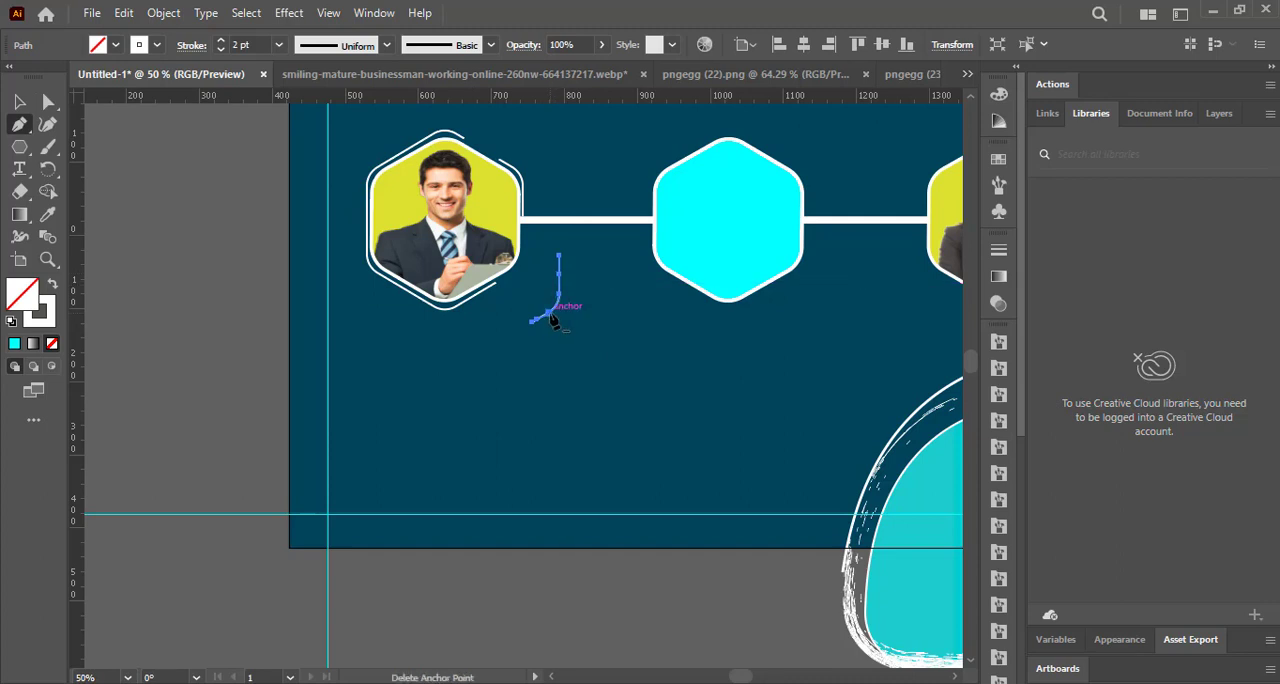
left_click(555, 306)
key("ctrl+z")
left_click(553, 308)
left_click(400, 45)
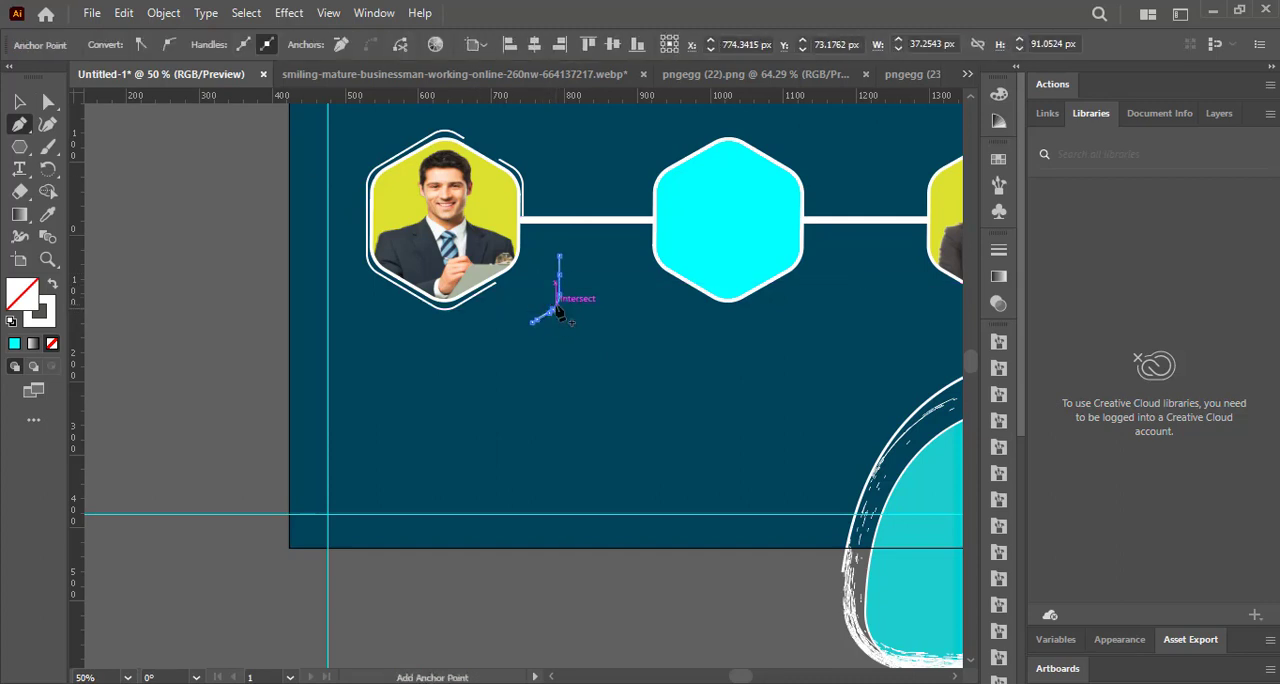
left_click(402, 46)
left_click(554, 307)
left_click(20, 102)
left_click_drag(557, 293, 523, 267)
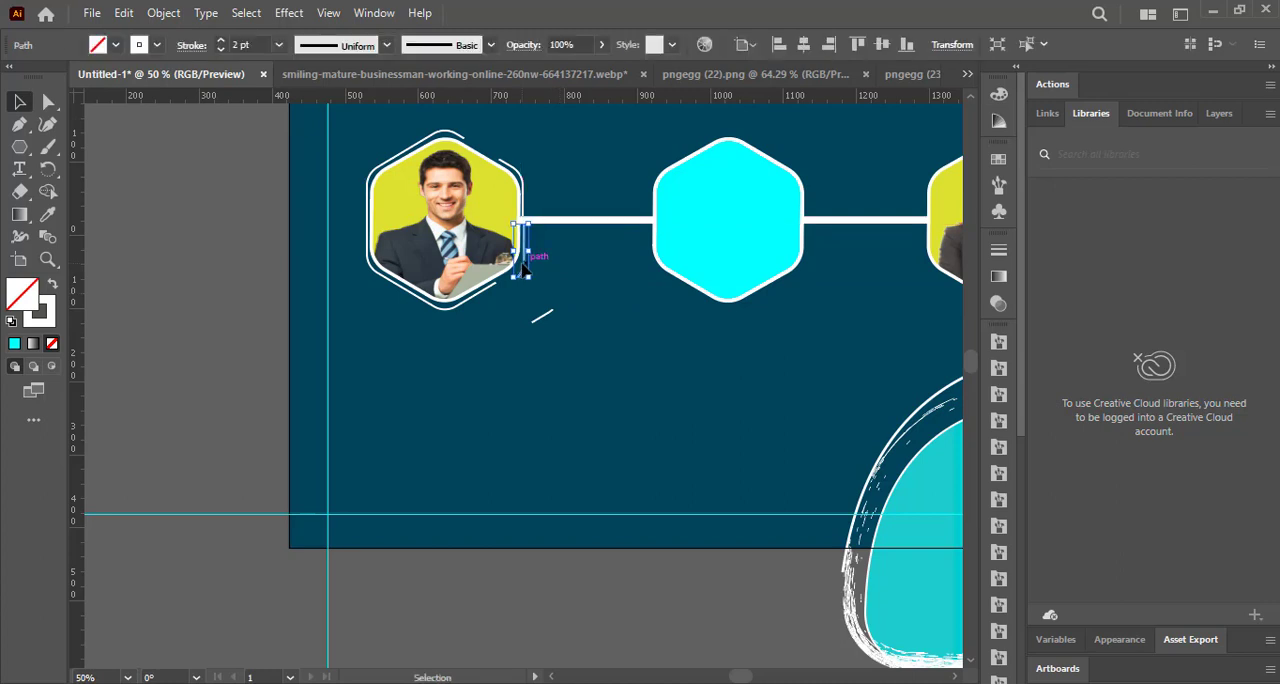
left_click(386, 45)
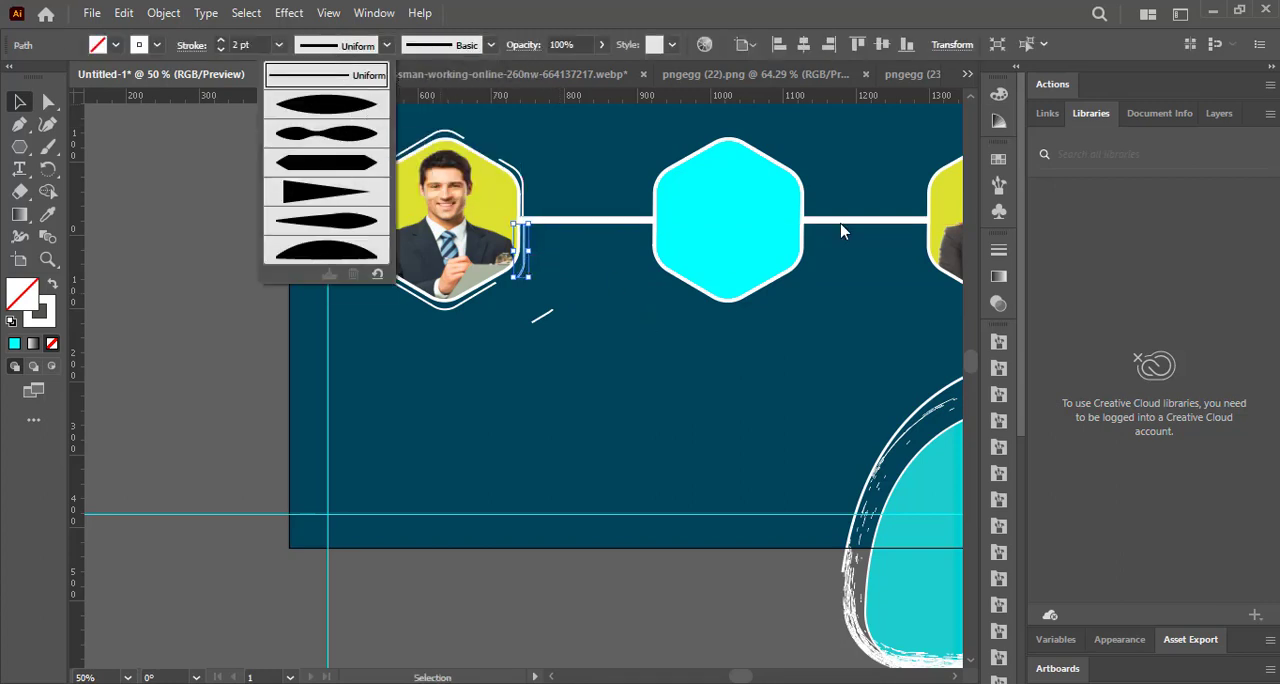
left_click(1047, 113)
left_click(1160, 113)
left_click(1219, 113)
left_click(1121, 643)
left_click(1057, 414)
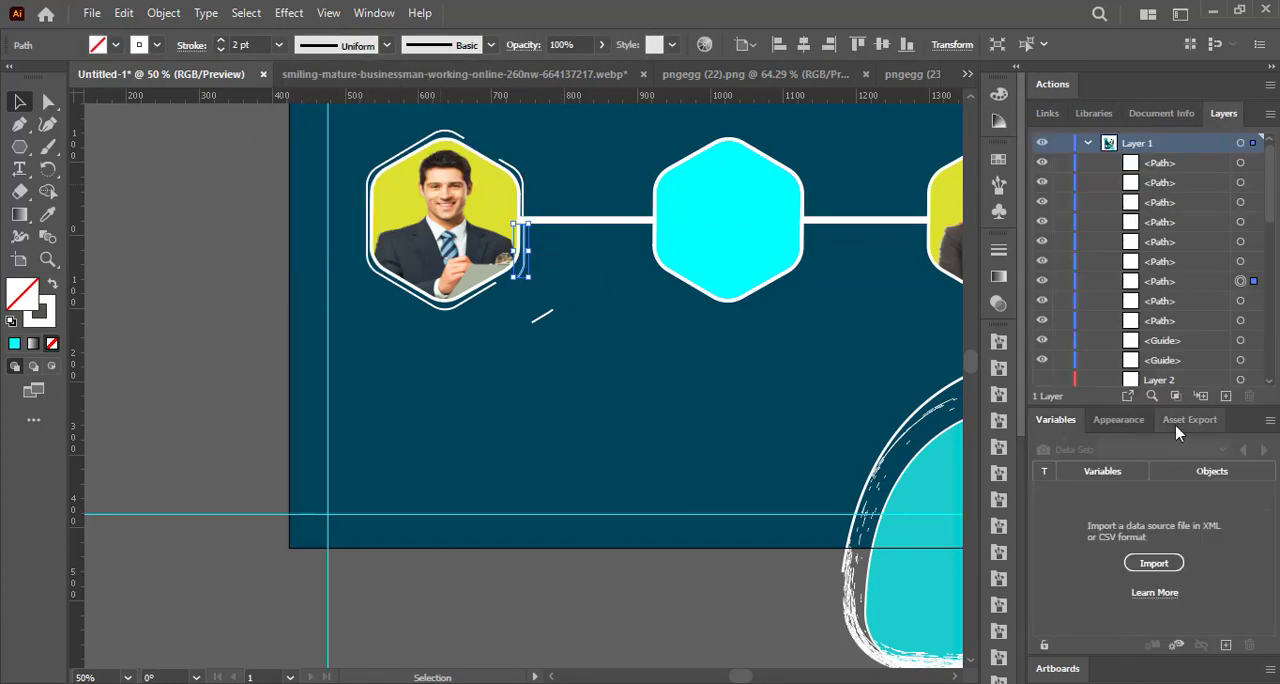
left_click(1178, 426)
left_click(1102, 115)
Delete the middle stretches of the lower-right outline segment and of the detached short line using Direct Selection.
left_click(48, 102)
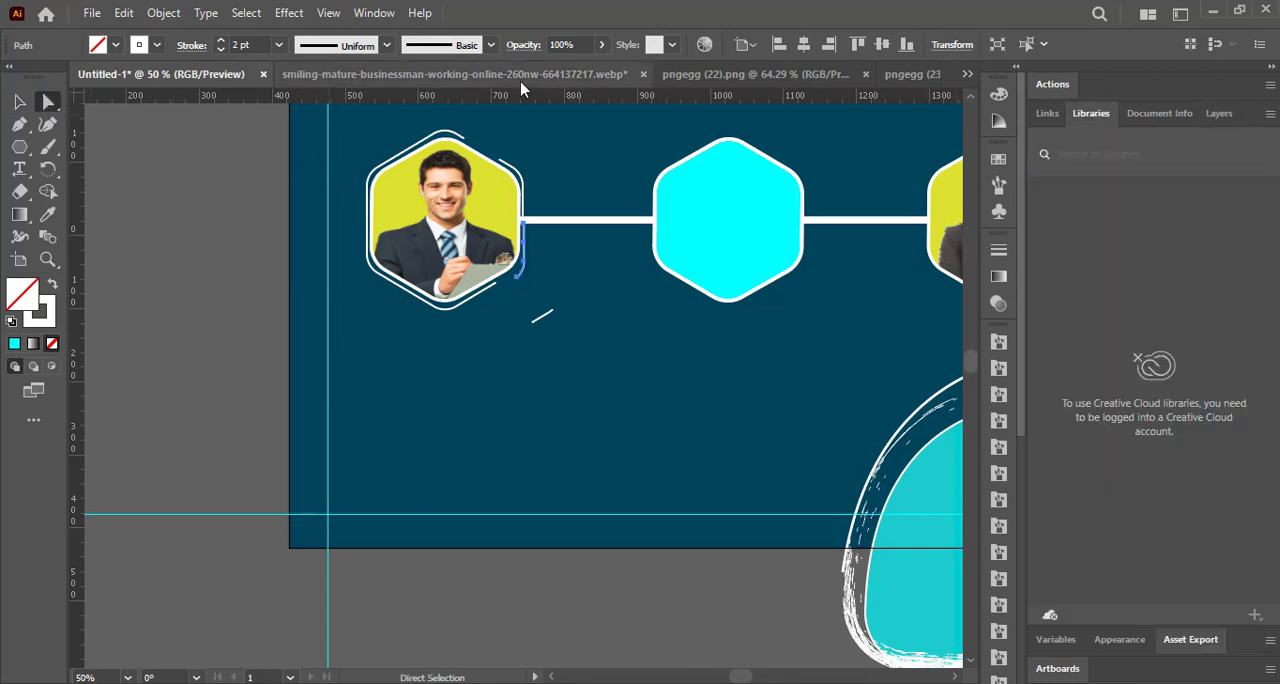
left_click(227, 215)
left_click(524, 257)
key("Delete")
left_click(542, 318)
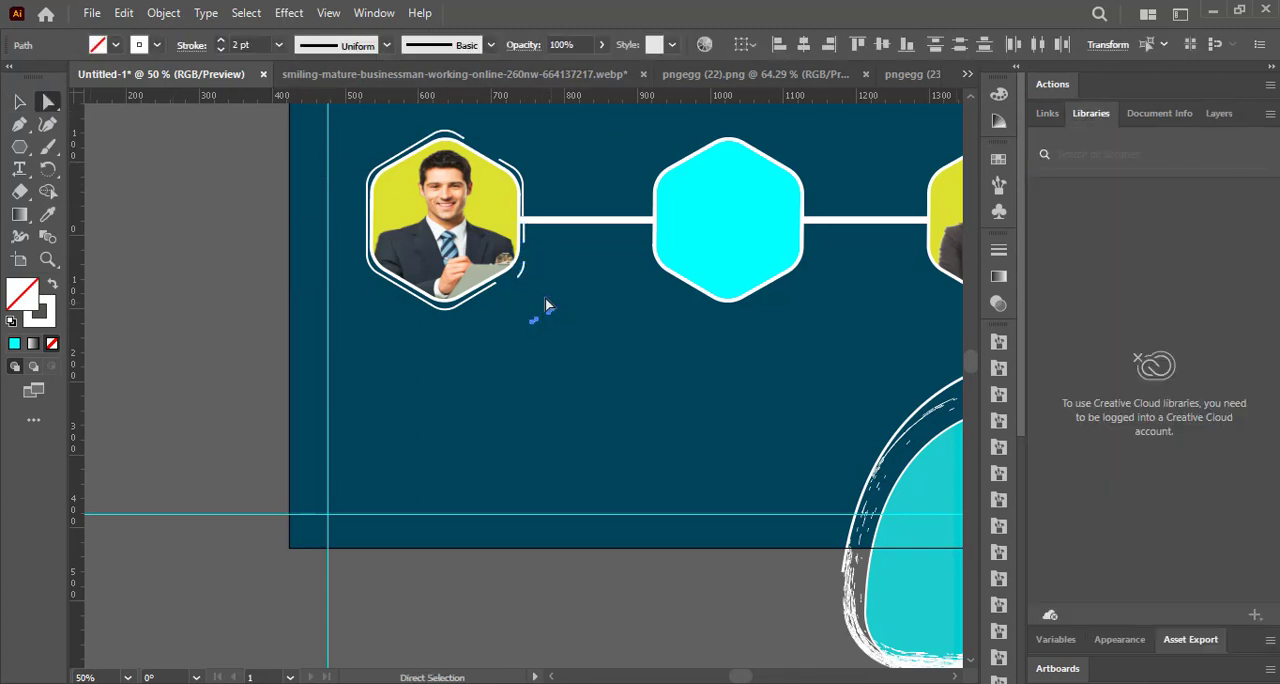
Move the small lower-right curve slightly up along the left portrait and delete the leftover fragments of the detached line.
left_click(522, 274)
key("v")
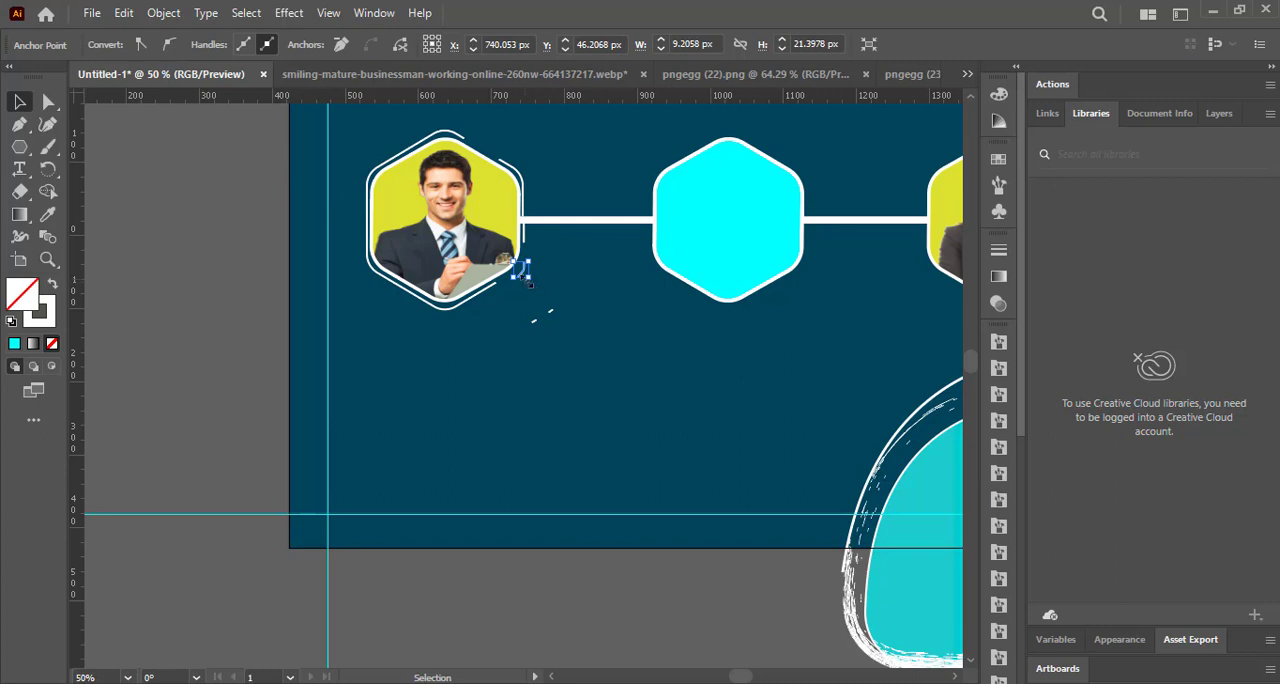
left_click(211, 214)
left_click(522, 277)
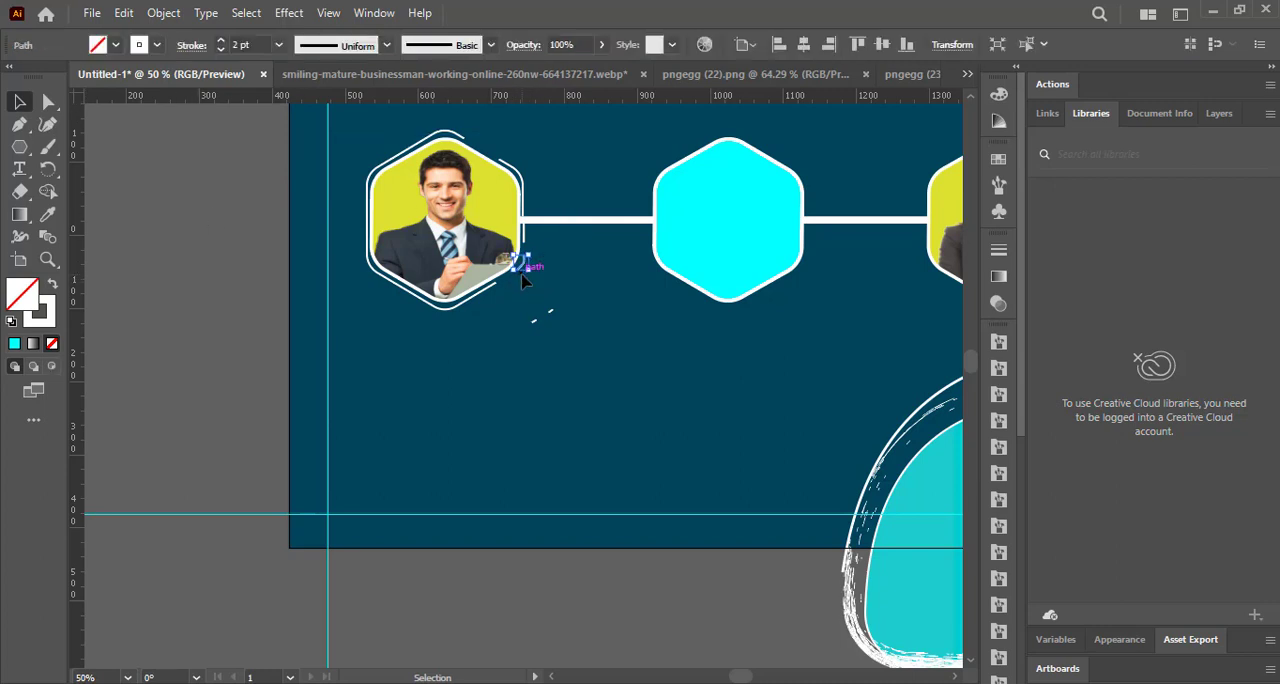
left_click(523, 343)
left_click(548, 311)
key("Delete")
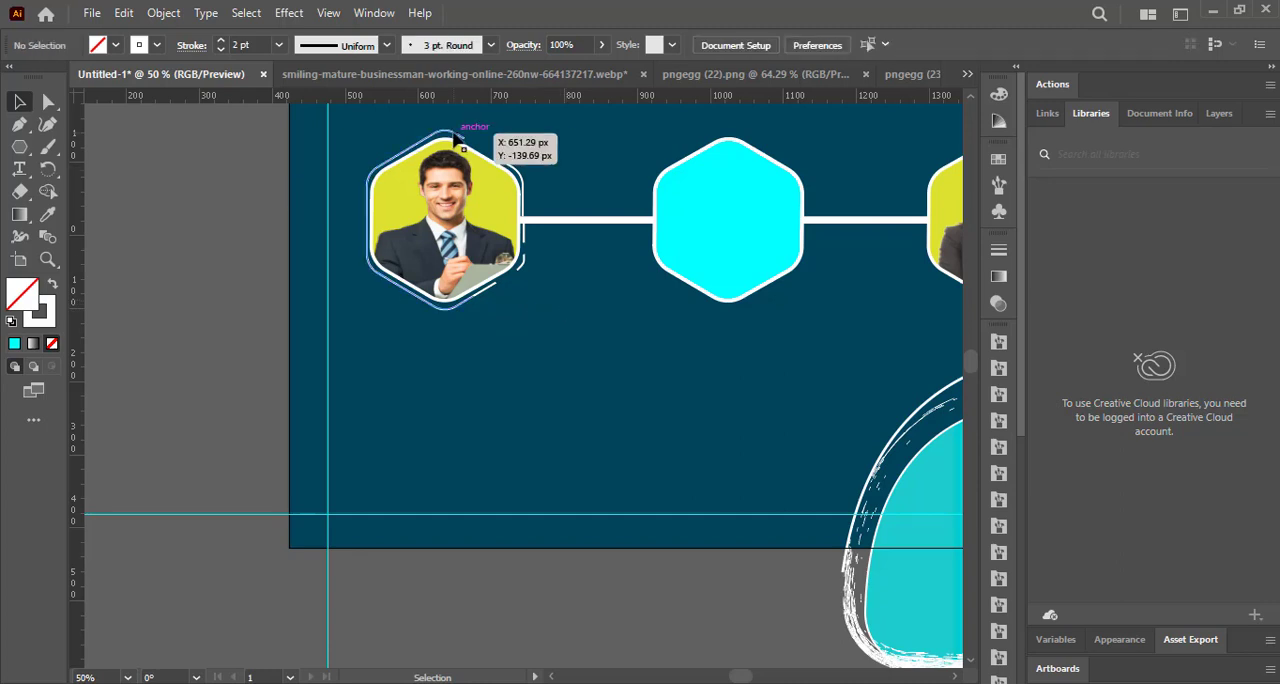
Apply Width Profile 5 to the long left part of the outline and delete the short straight piece at its lower-right end.
left_click(453, 133)
left_click(387, 45)
left_click(338, 232)
left_click(294, 199)
left_click(488, 288)
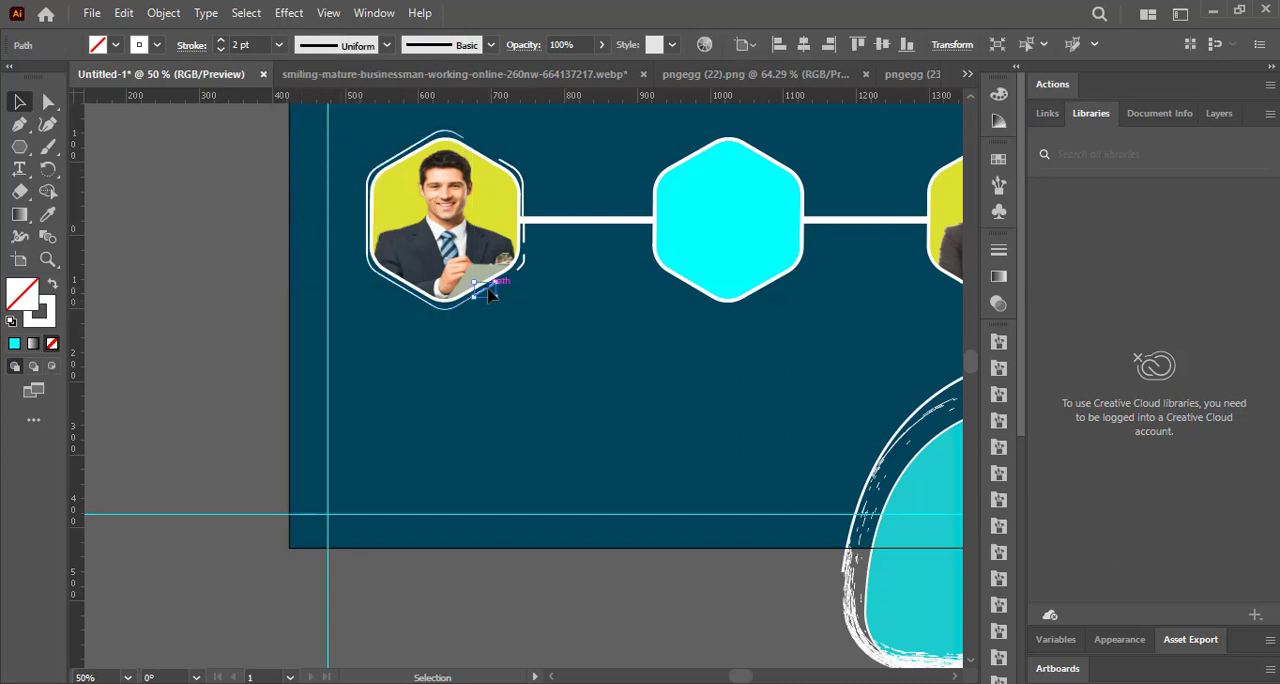
key("Delete")
Apply Width Profile 1 to the lower-right curve, the upper-right segment and the short right-hand piece of the outline.
left_click(524, 264)
left_click(387, 45)
left_click(347, 100)
left_click(522, 182)
left_click(387, 45)
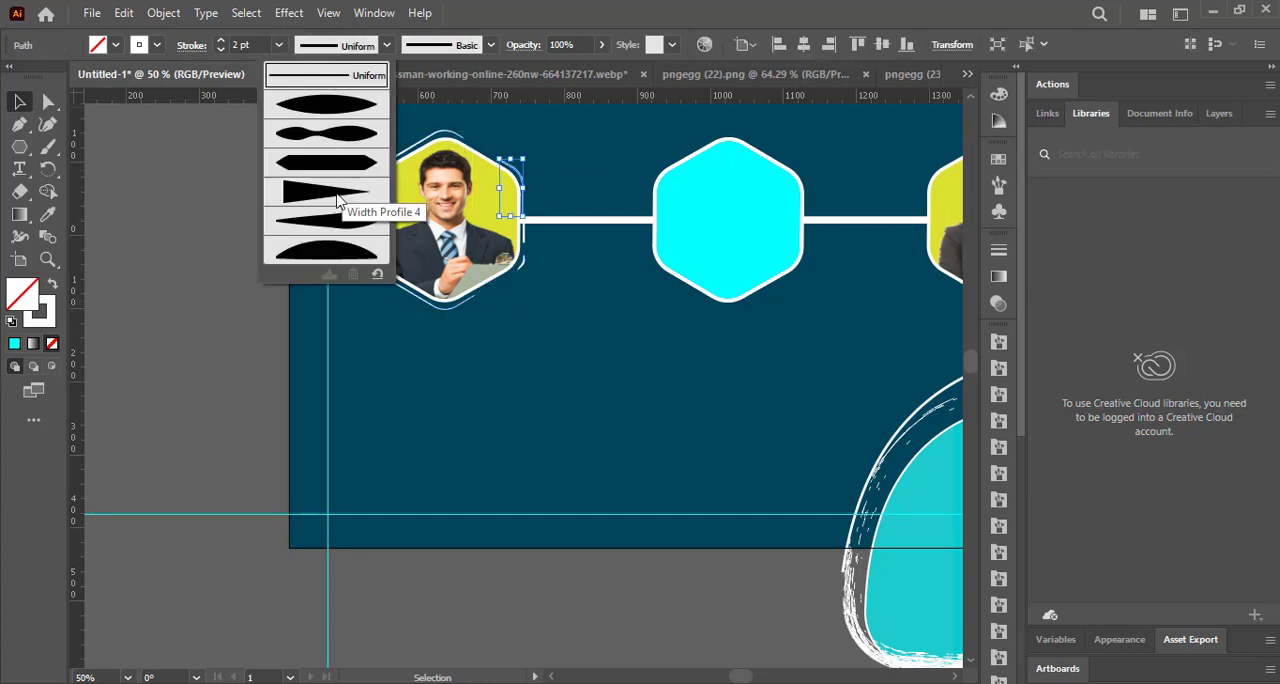
left_click(348, 103)
left_click(564, 290)
left_click(524, 234)
left_click(387, 45)
left_click(348, 103)
left_click(376, 118)
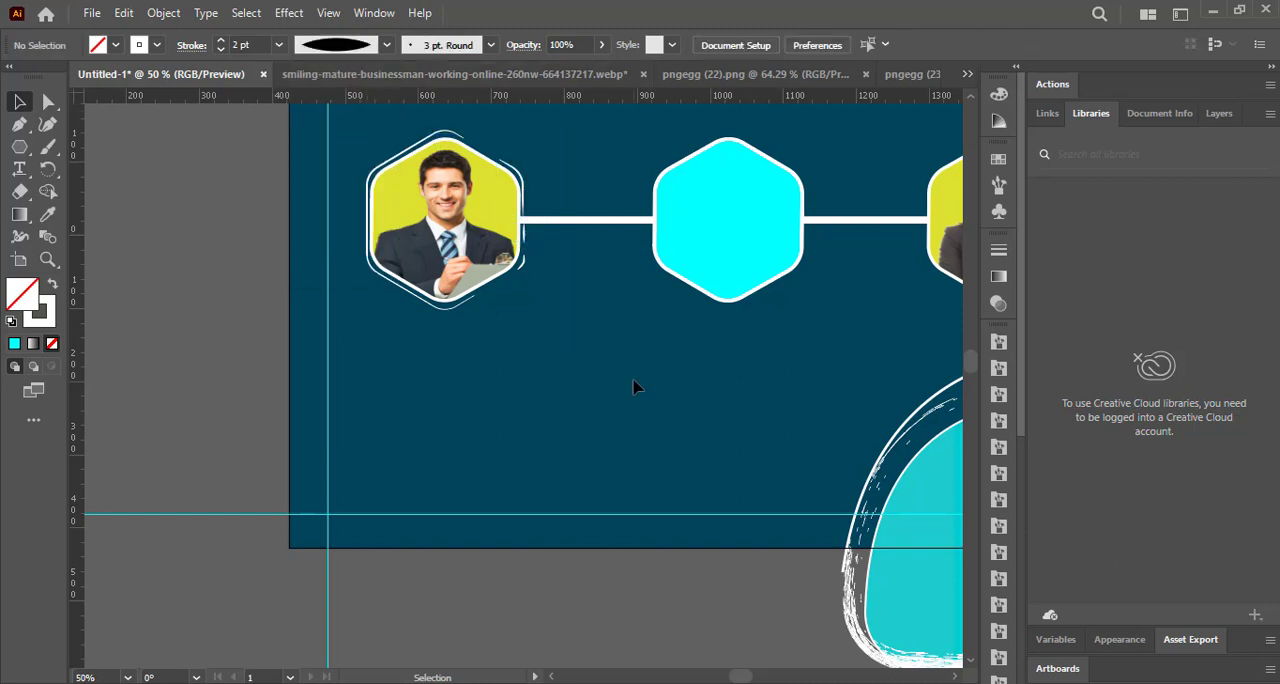
Copy the long tapered outline from the left portrait around the middle and right hexagons.
left_click_drag(398, 161, 677, 163)
left_click_drag(733, 676, 741, 675)
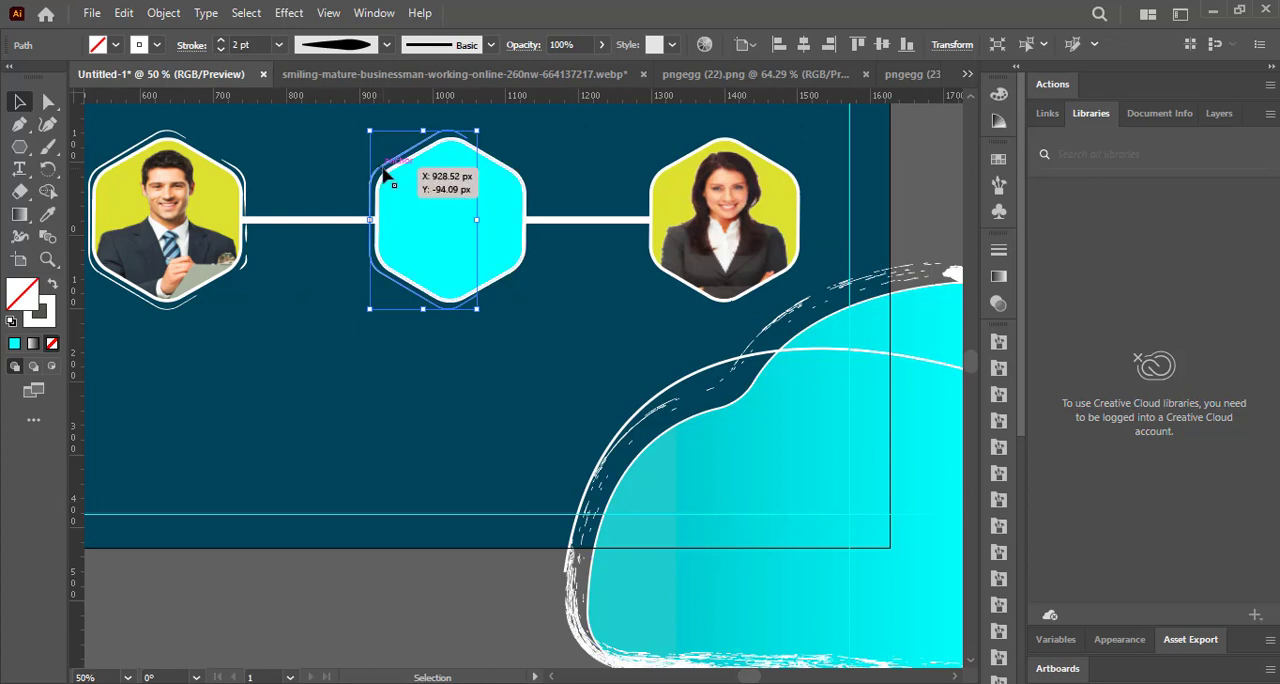
mouse_move(384, 167)
left_mouse_down()
mouse_move(658, 168)
mouse_move(377, 176)
left_mouse_up()
left_click(620, 255)
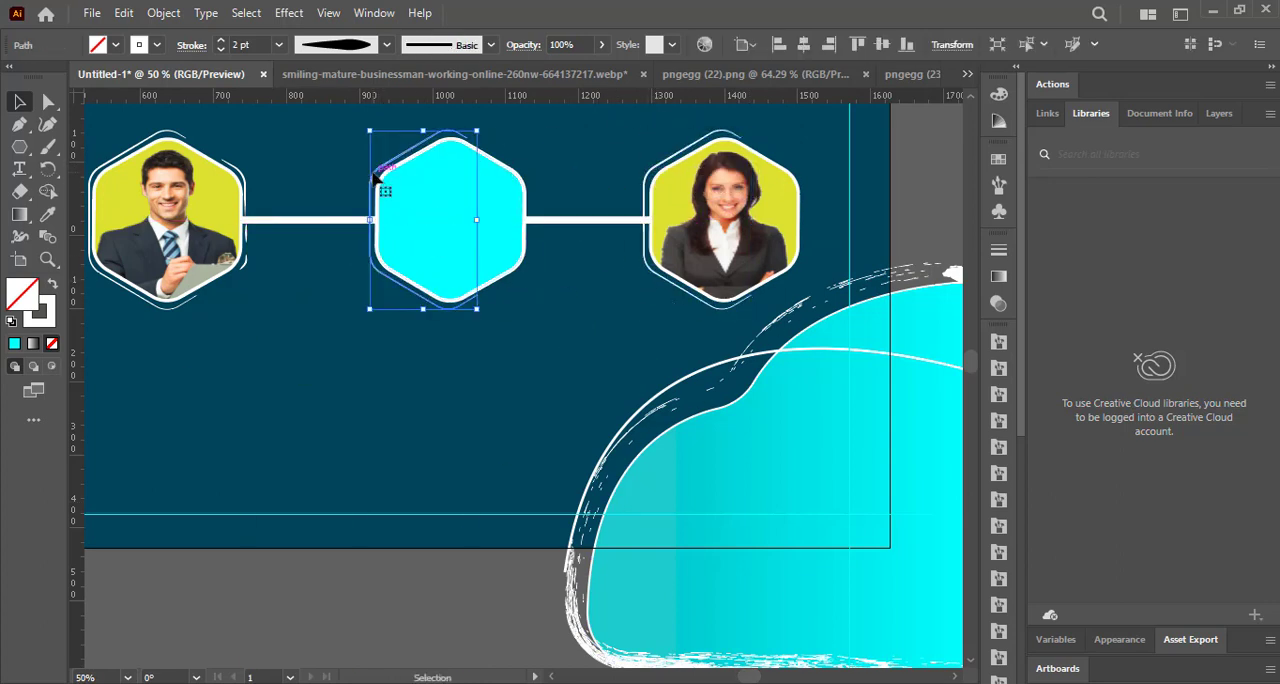
left_click(325, 170)
Copy the outline's upper-right segment and small lower-right curve from the left portrait to the middle and right hexagons.
left_click_drag(246, 174, 796, 168)
left_click(562, 179)
left_click(581, 200)
left_click_drag(246, 263, 802, 267)
left_click(533, 268)
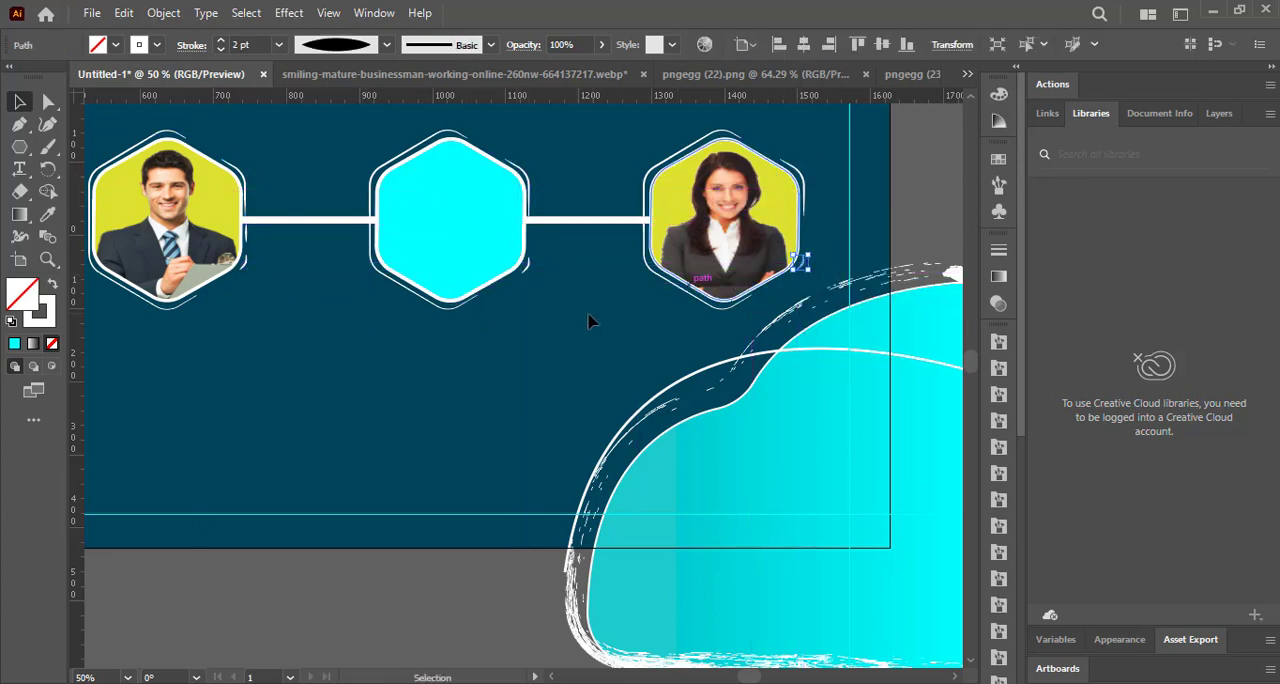
left_click(603, 312)
Nudge the long tapered outline around the right portrait slightly to the right.
left_click(656, 163)
key("Right")
key("Right")
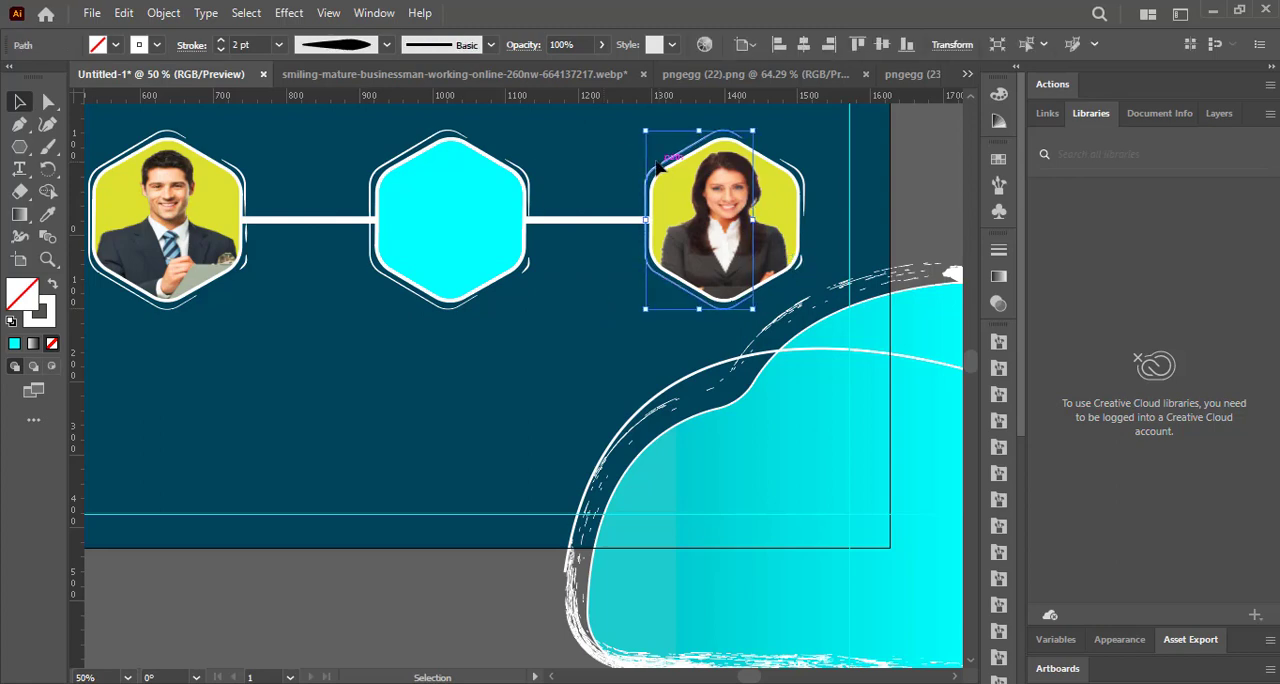
left_click(712, 322)
Open the image pngegg (24) and bring the portrait into the Untitled-1 flyer document.
left_click(98, 18)
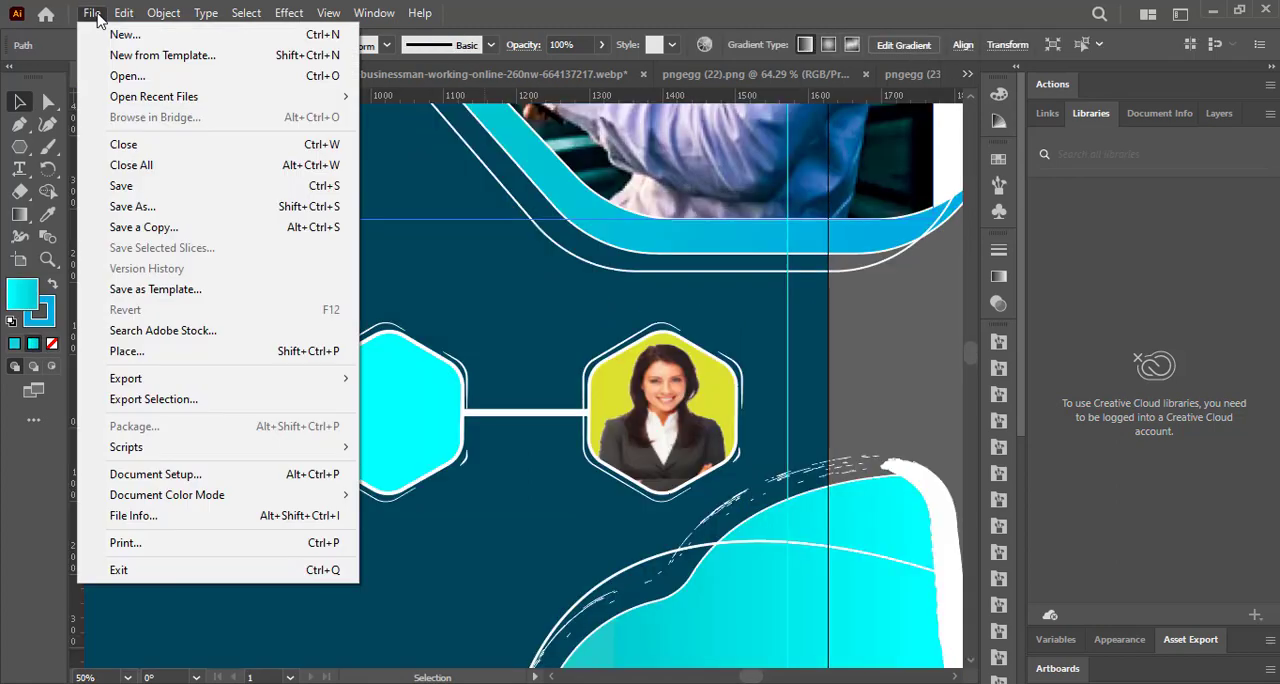
left_click(127, 76)
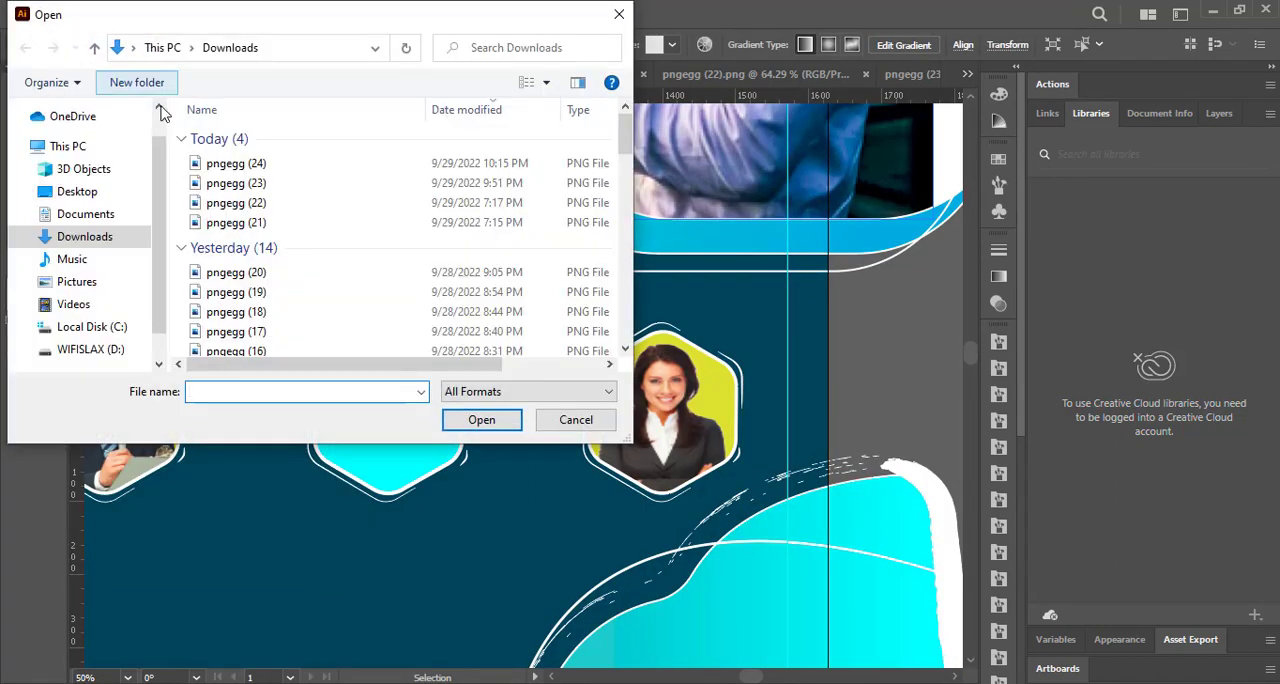
left_click(230, 164)
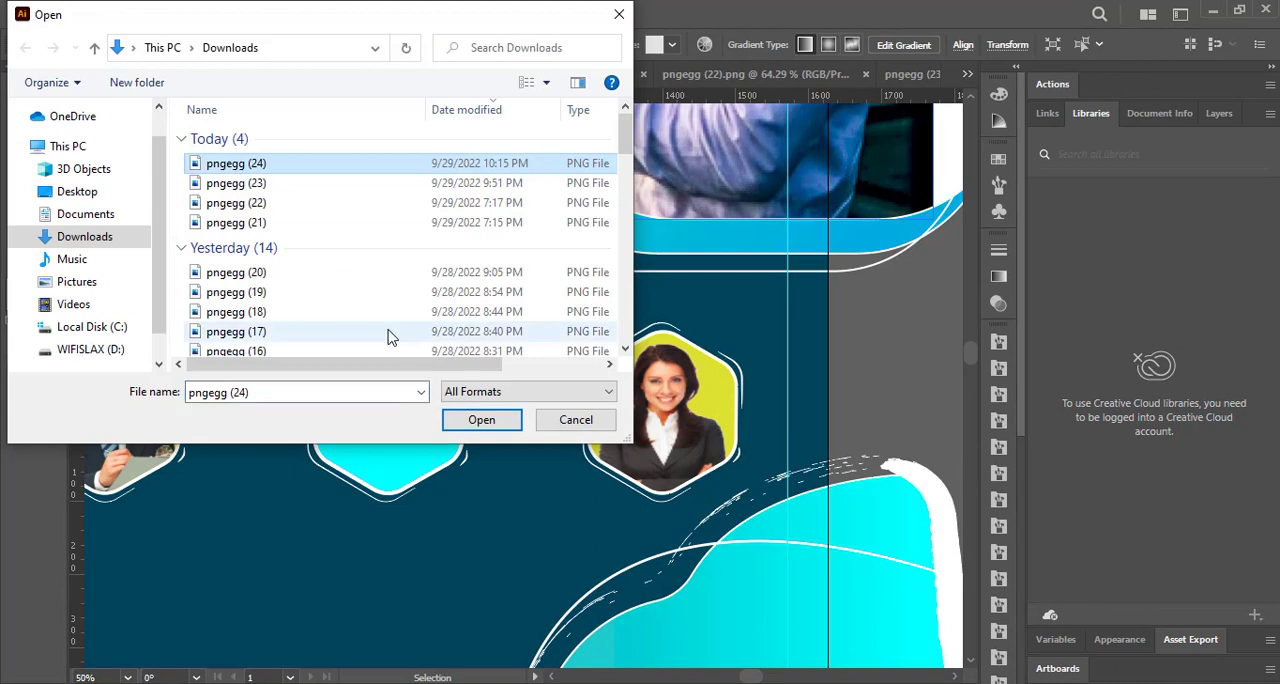
left_click(472, 419)
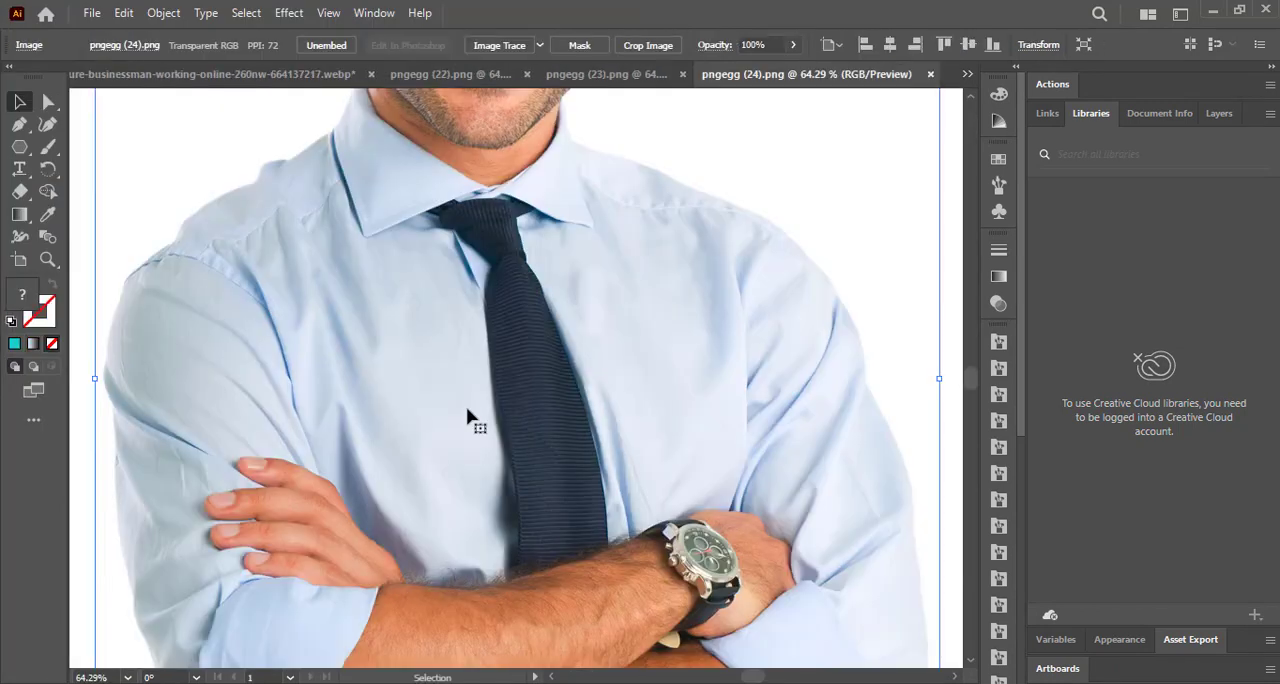
left_click_drag(487, 380, 69, 68)
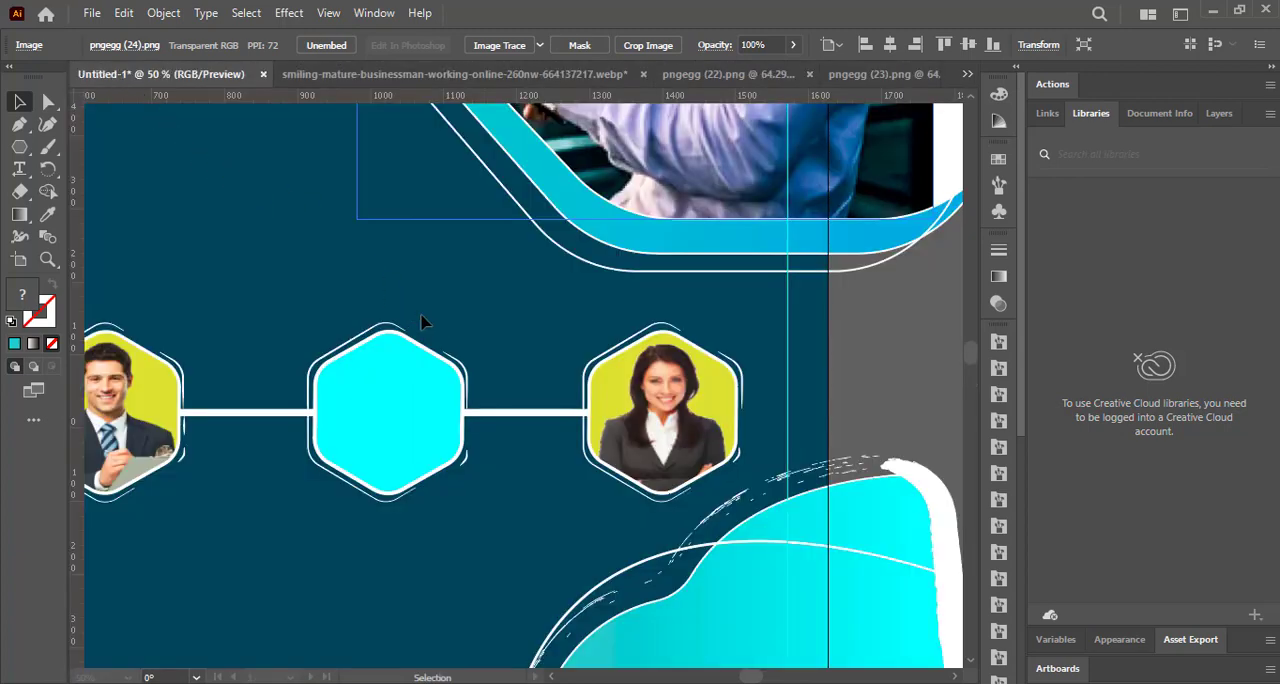
left_click_drag(422, 321, 424, 321)
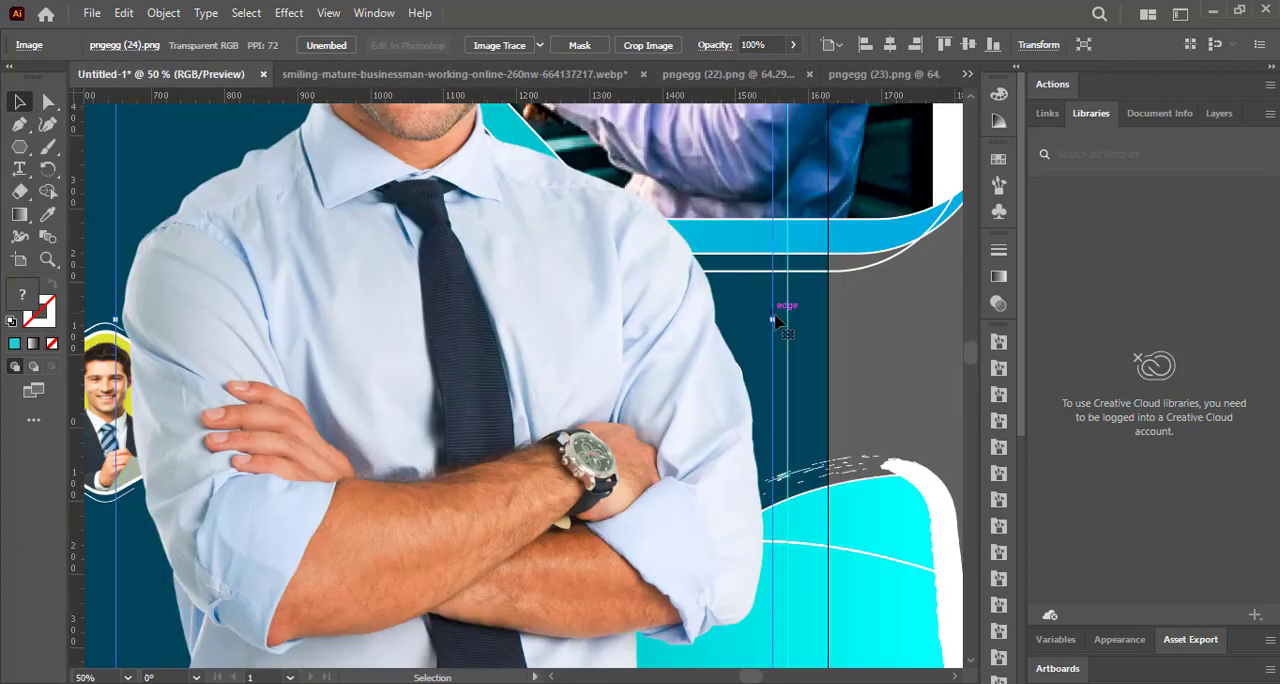
Reduce the imported portrait's width and height to scale it down towards the size of the hexagons.
left_click_drag(776, 320, 506, 335)
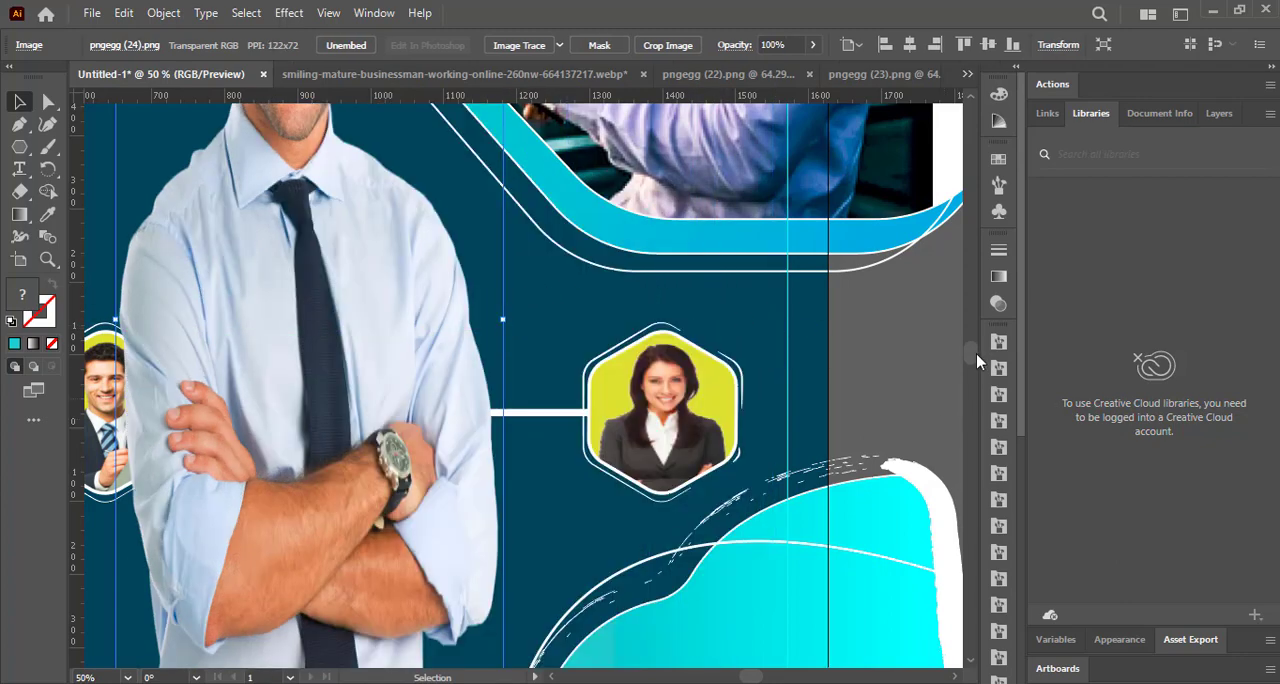
left_click_drag(976, 353, 973, 334)
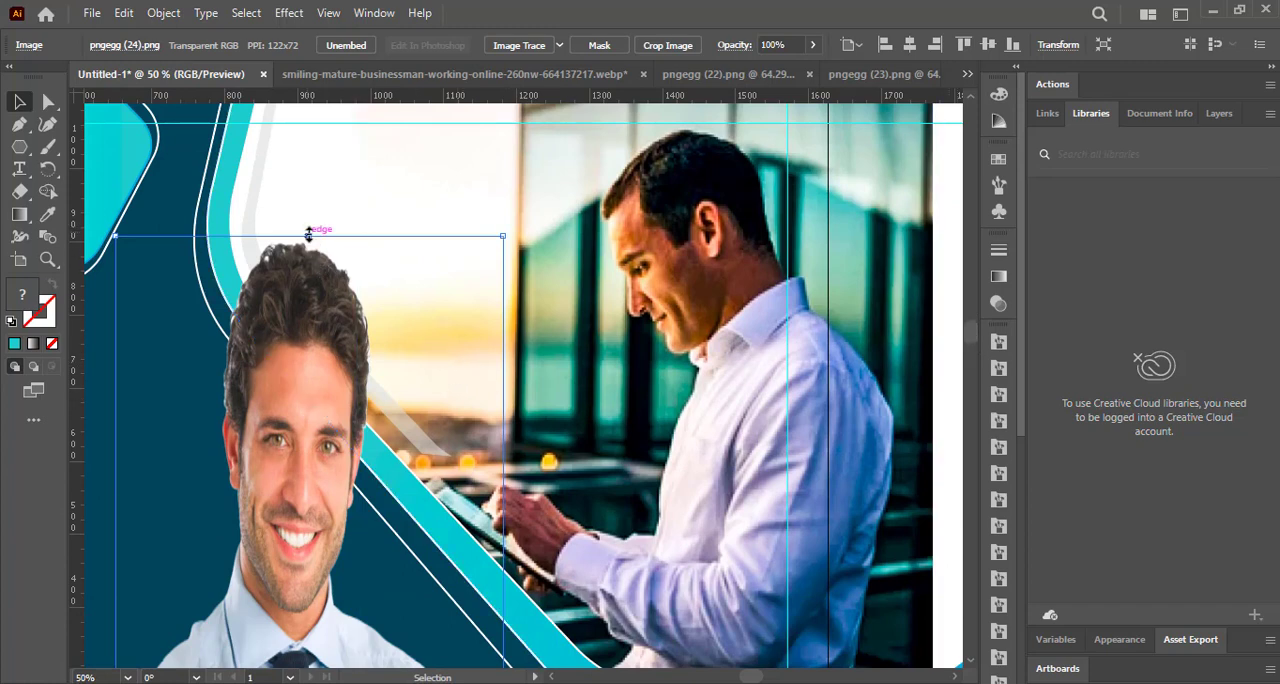
left_click_drag(308, 236, 371, 656)
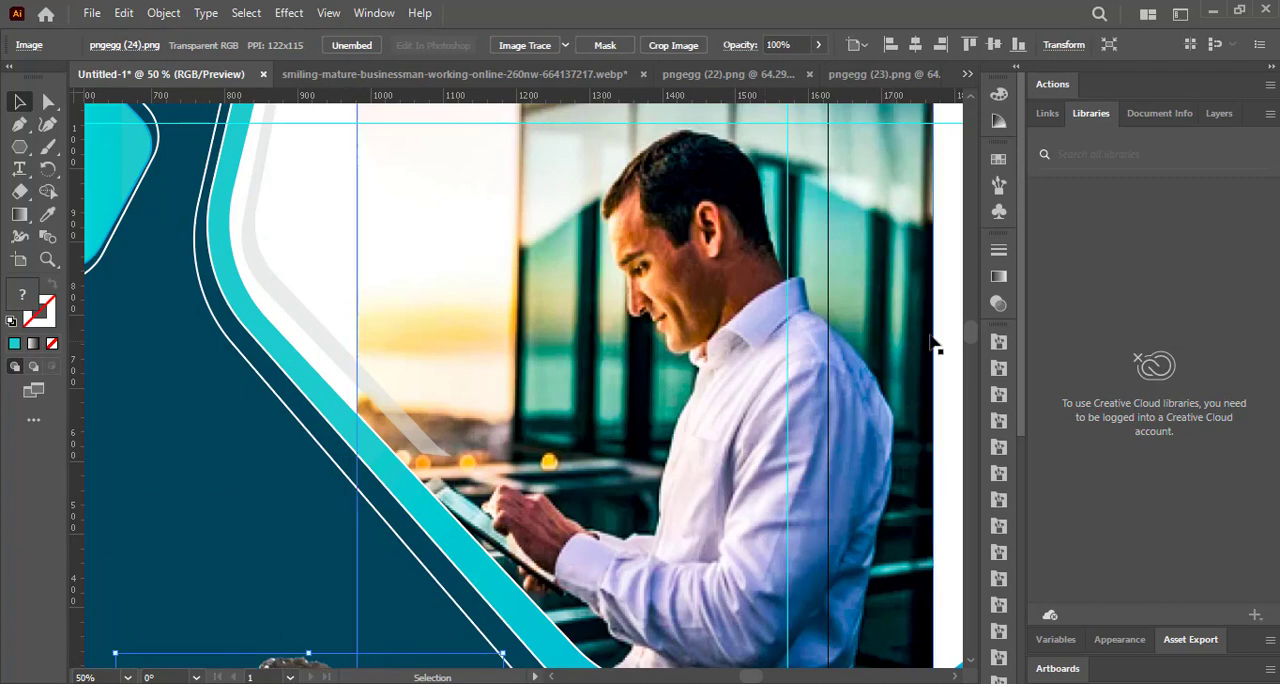
left_click_drag(971, 337, 965, 352)
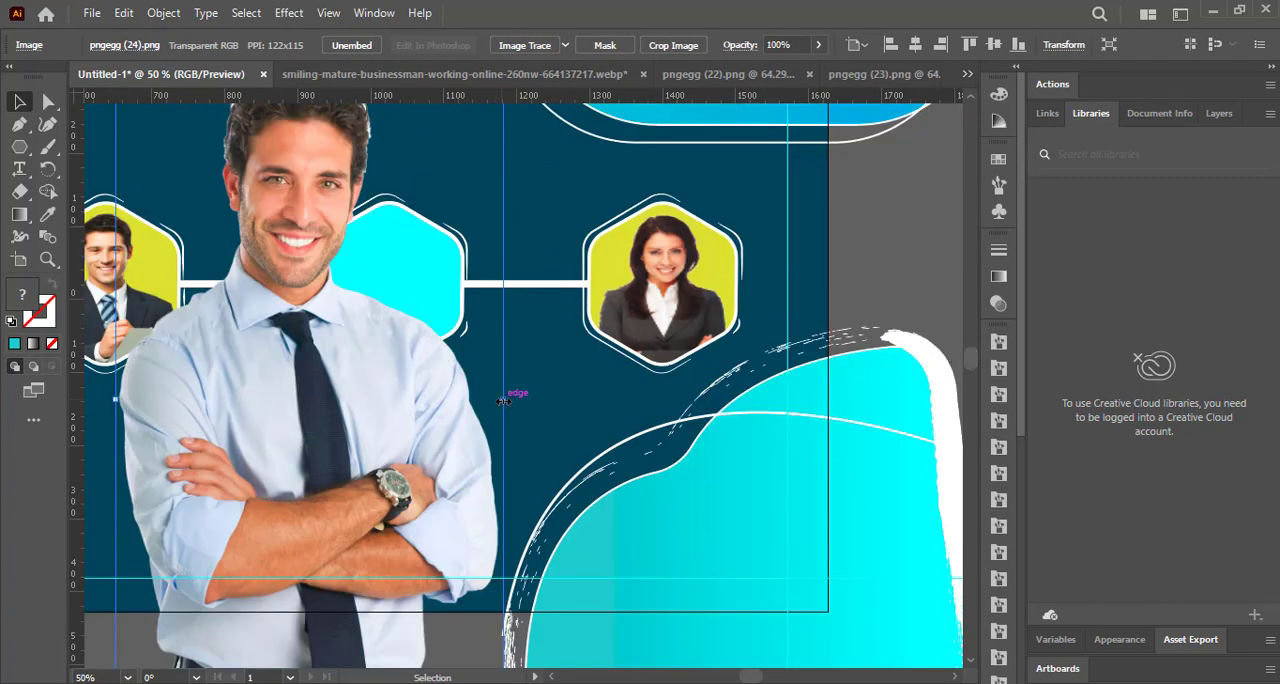
left_click_drag(503, 401, 338, 416)
Move the portrait to the middle hexagon and compress its height to restore natural proportions.
left_click_drag(250, 409, 441, 236)
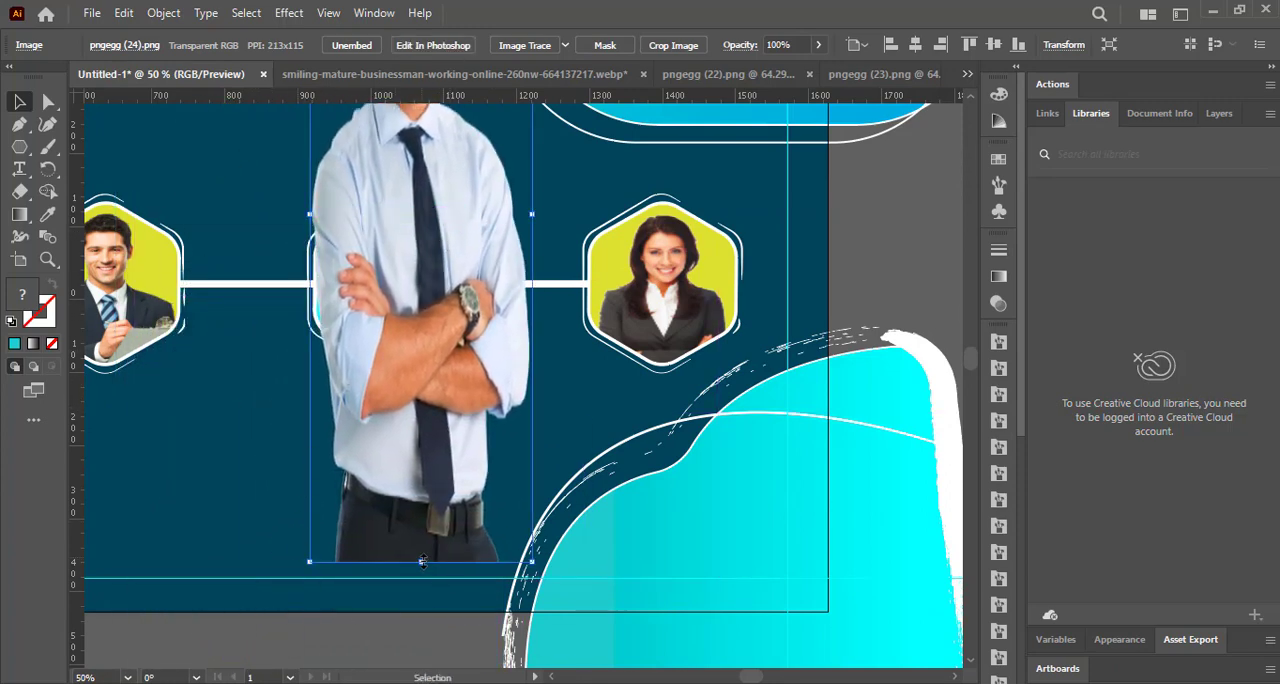
left_click_drag(422, 562, 403, 205)
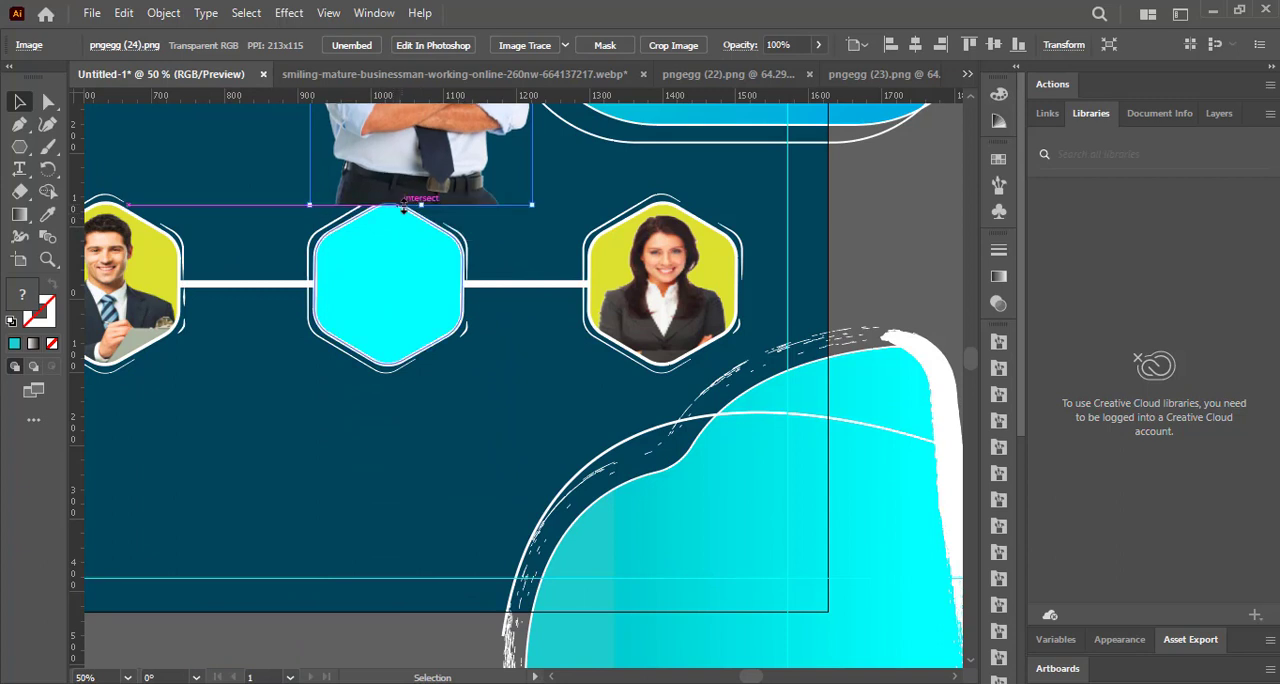
left_click_drag(408, 120, 421, 415)
left_click_drag(435, 160, 436, 303)
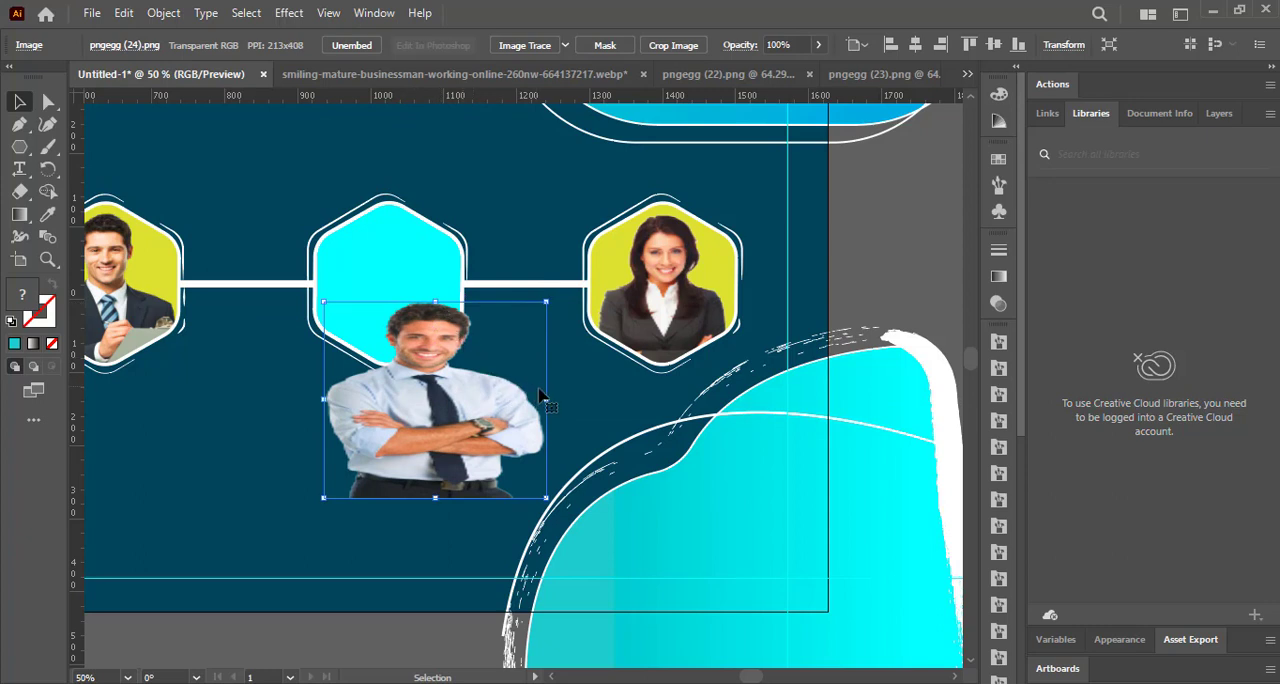
Shrink the portrait to about the middle hexagon's width and position it over the hexagon.
left_click_drag(546, 400, 432, 342)
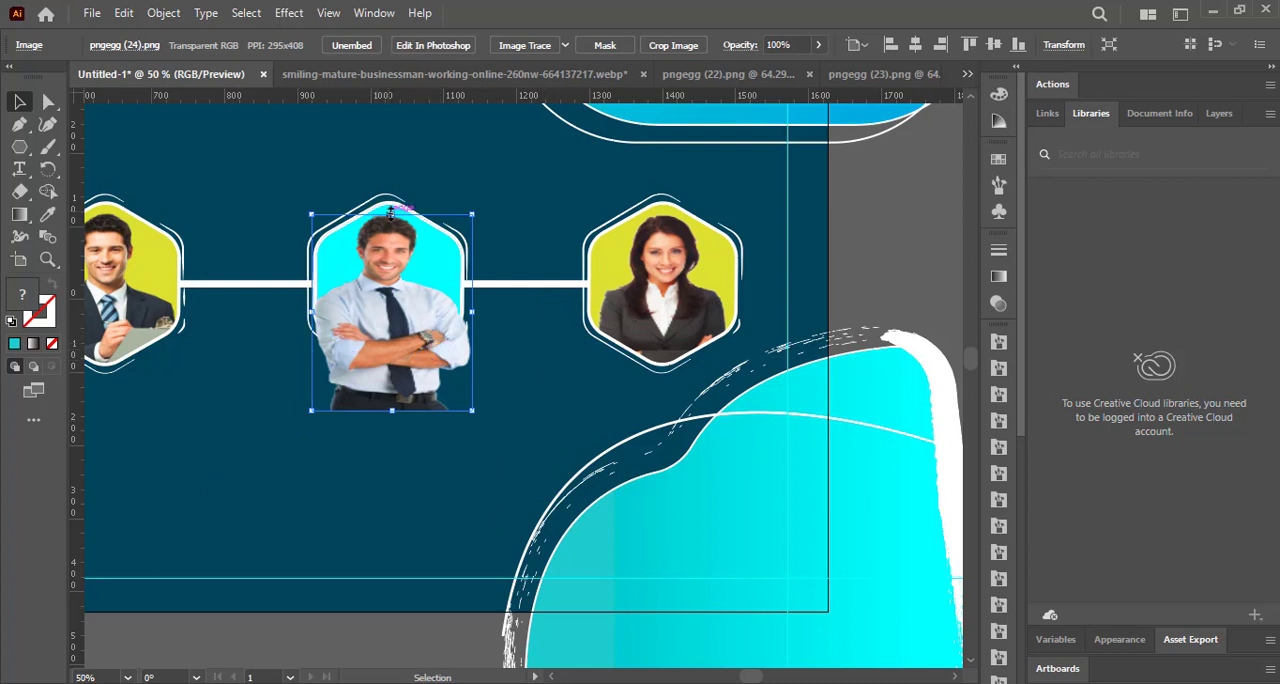
left_click_drag(391, 213, 391, 238)
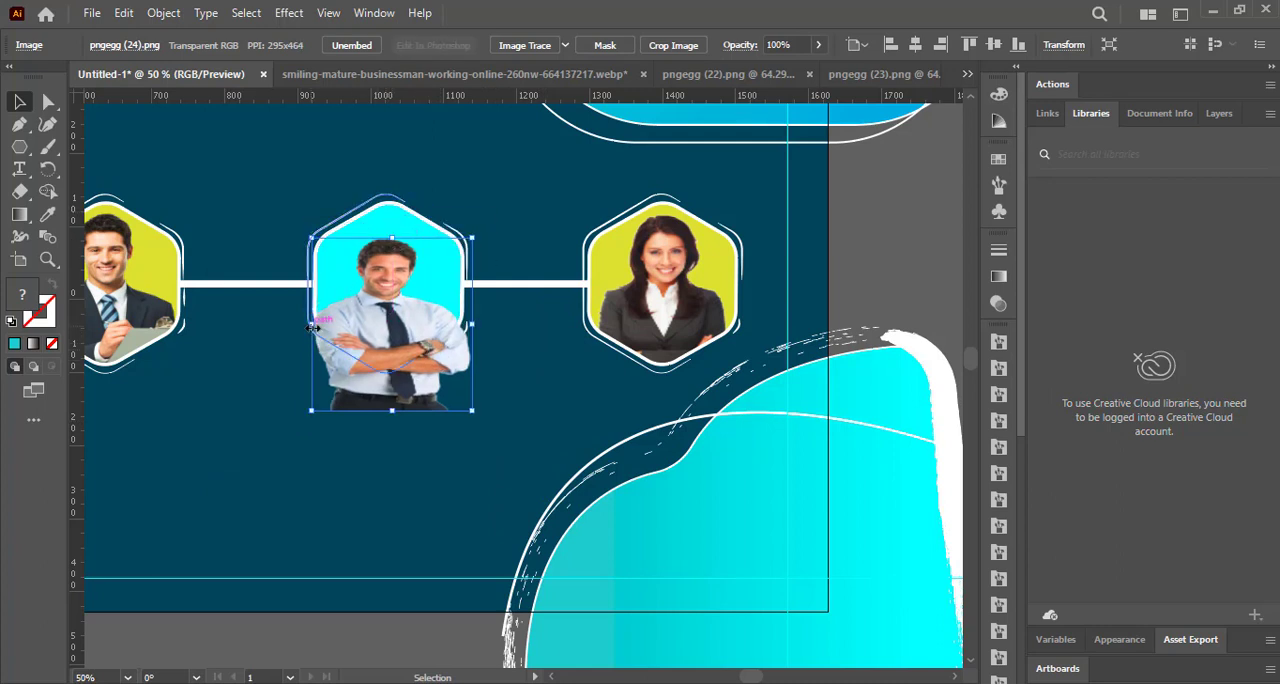
left_click_drag(313, 326, 373, 305)
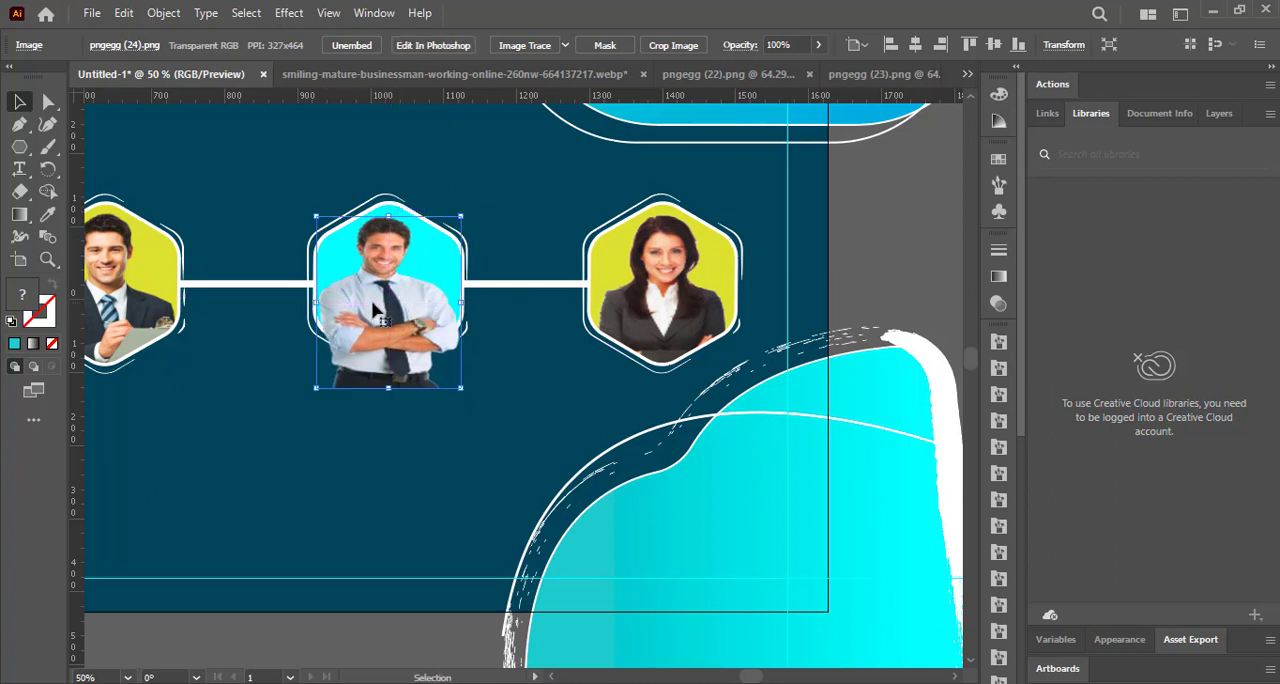
Send the portrait to the back of the stacking order and show the layer list.
key("ctrl+shift+minus")
left_click(1218, 113)
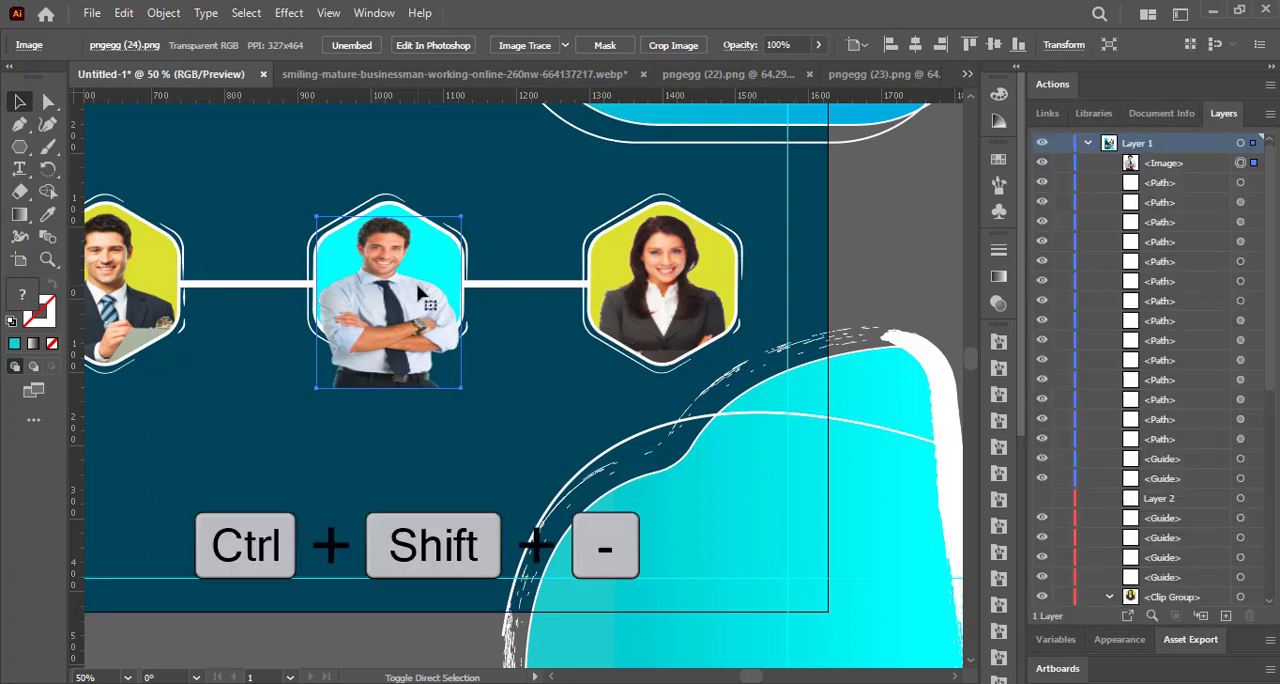
key("Delete")
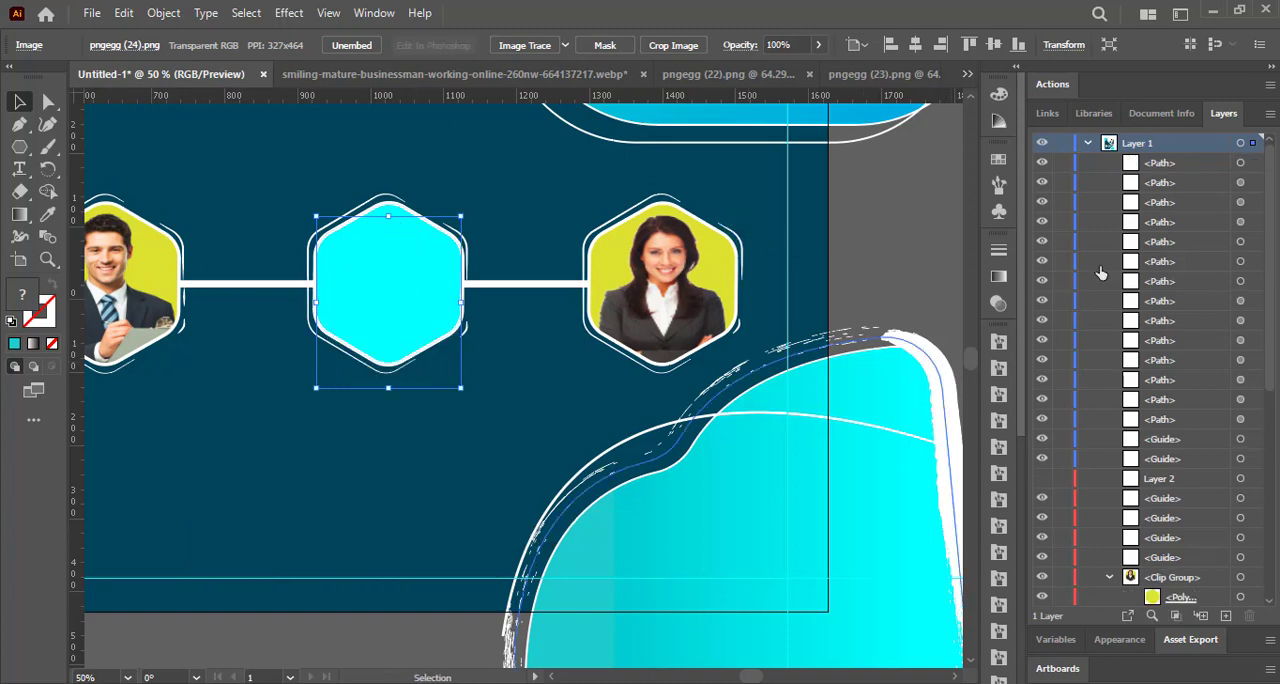
Move the portrait image up the layer stack to directly beneath the cyan gradient path.
left_click_drag(1271, 292, 1276, 512)
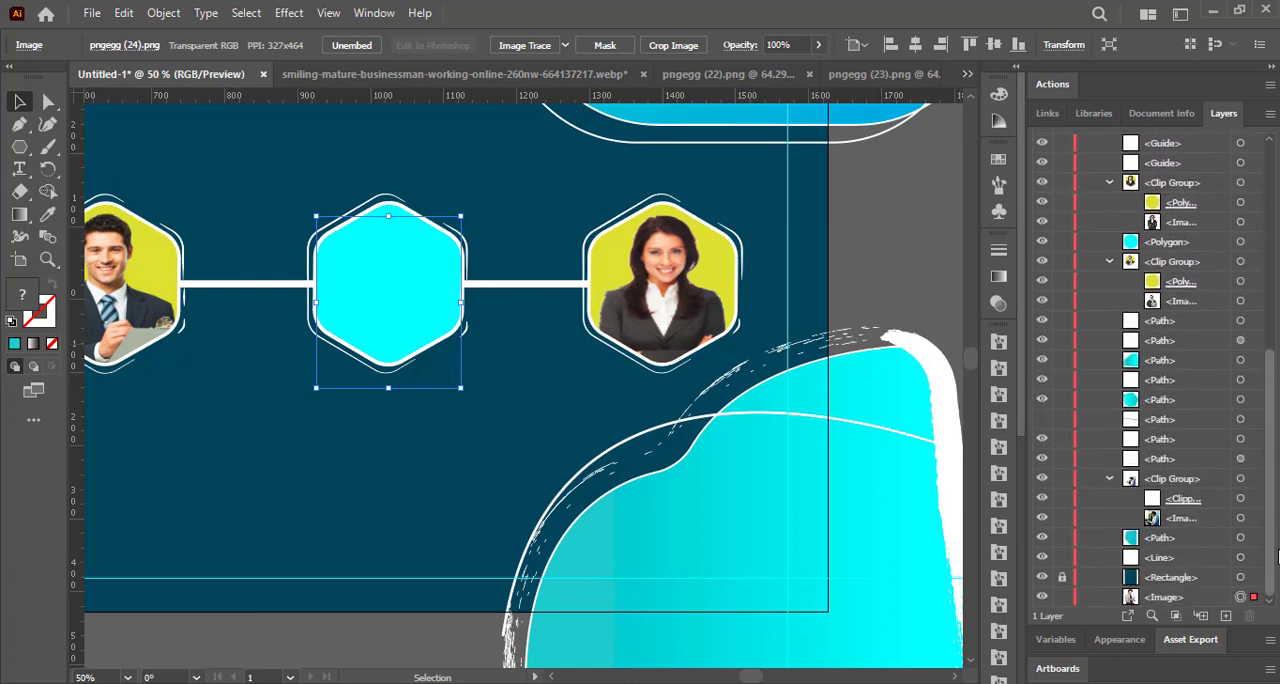
left_click(1170, 598)
left_click_drag(1172, 579, 1193, 496)
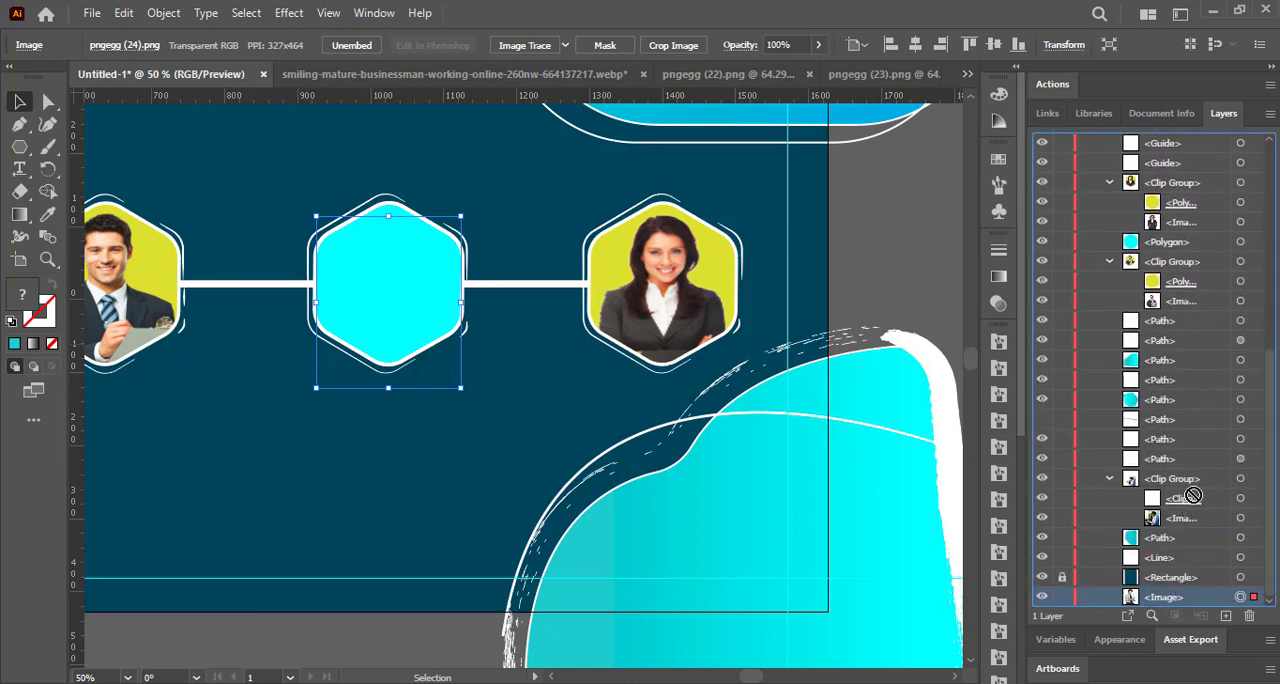
left_click_drag(1172, 281, 1200, 345)
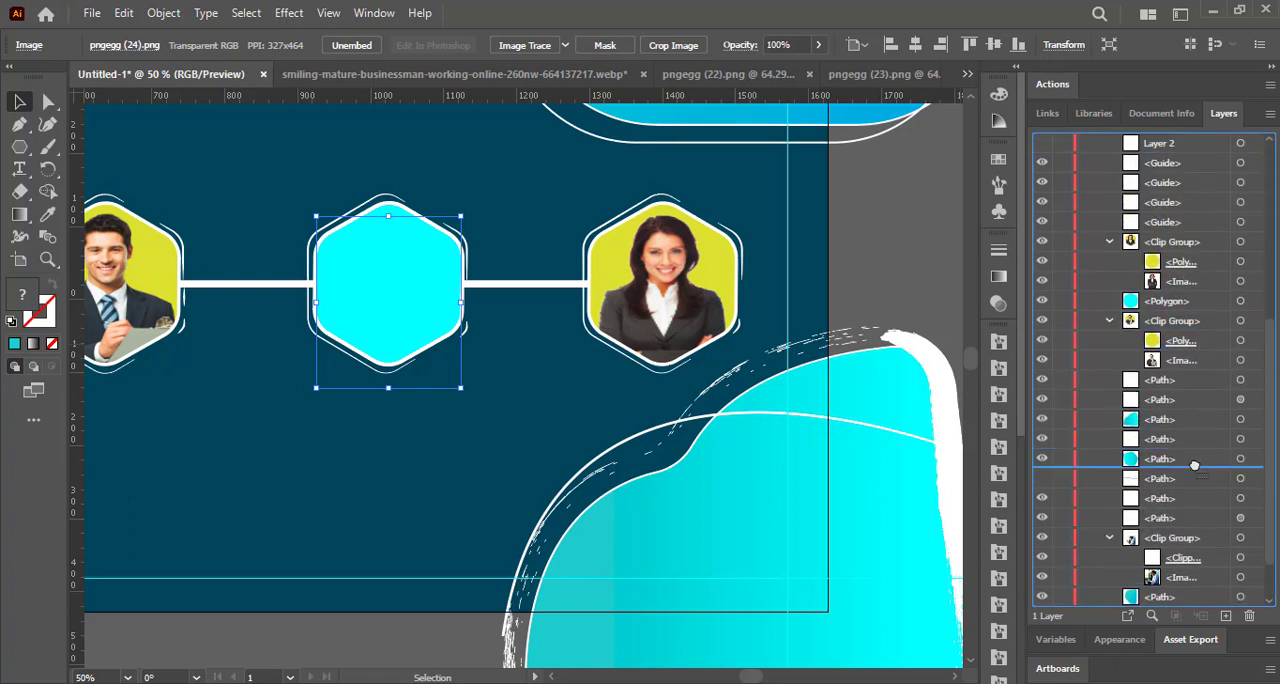
left_click_drag(1194, 466, 1197, 466)
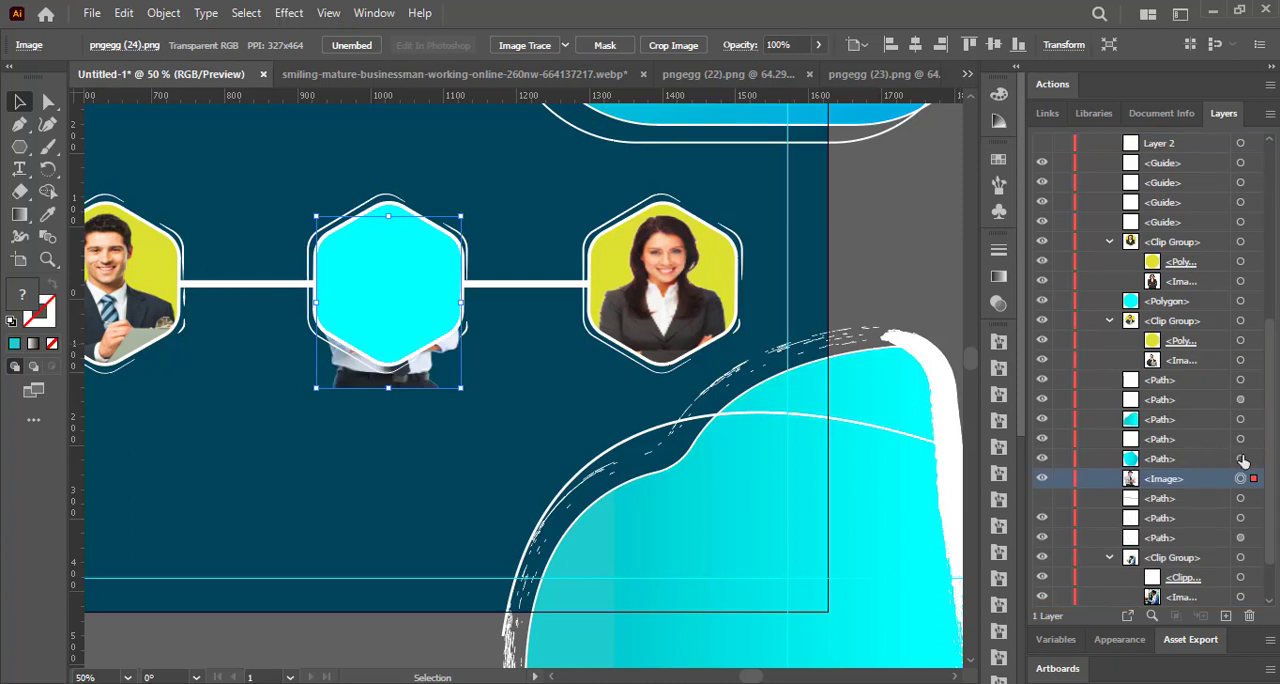
left_click(1241, 459)
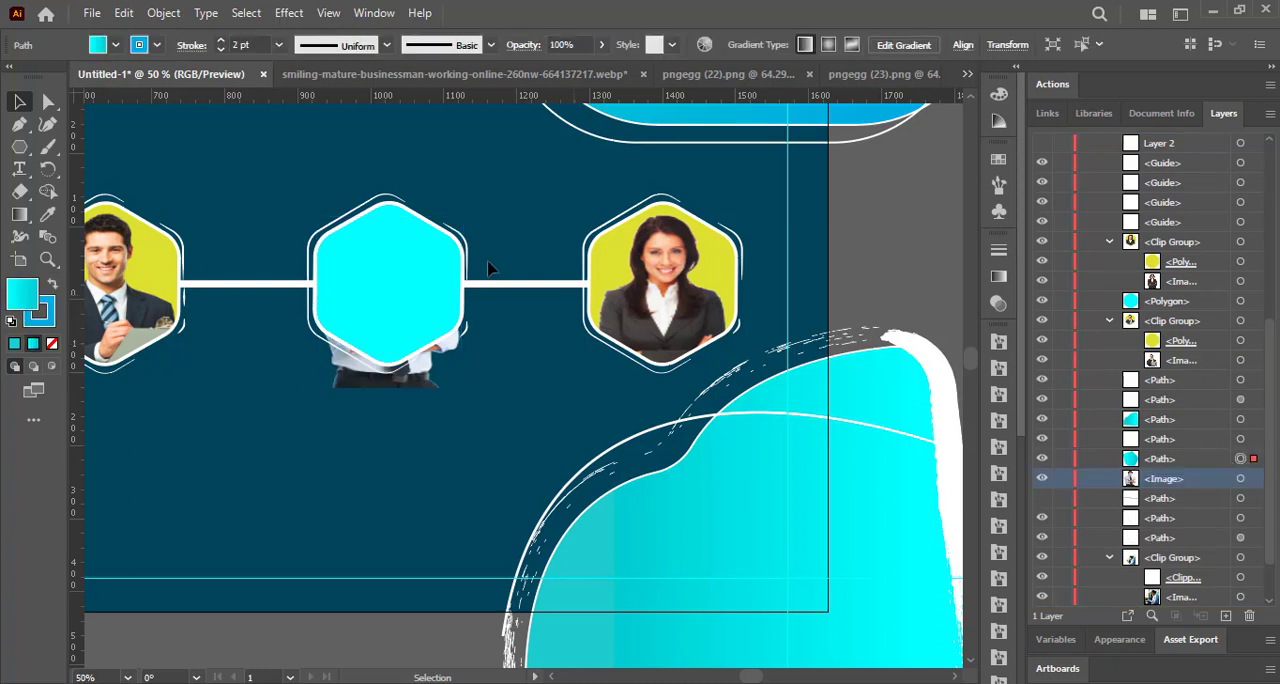
left_click(1240, 479, "shift")
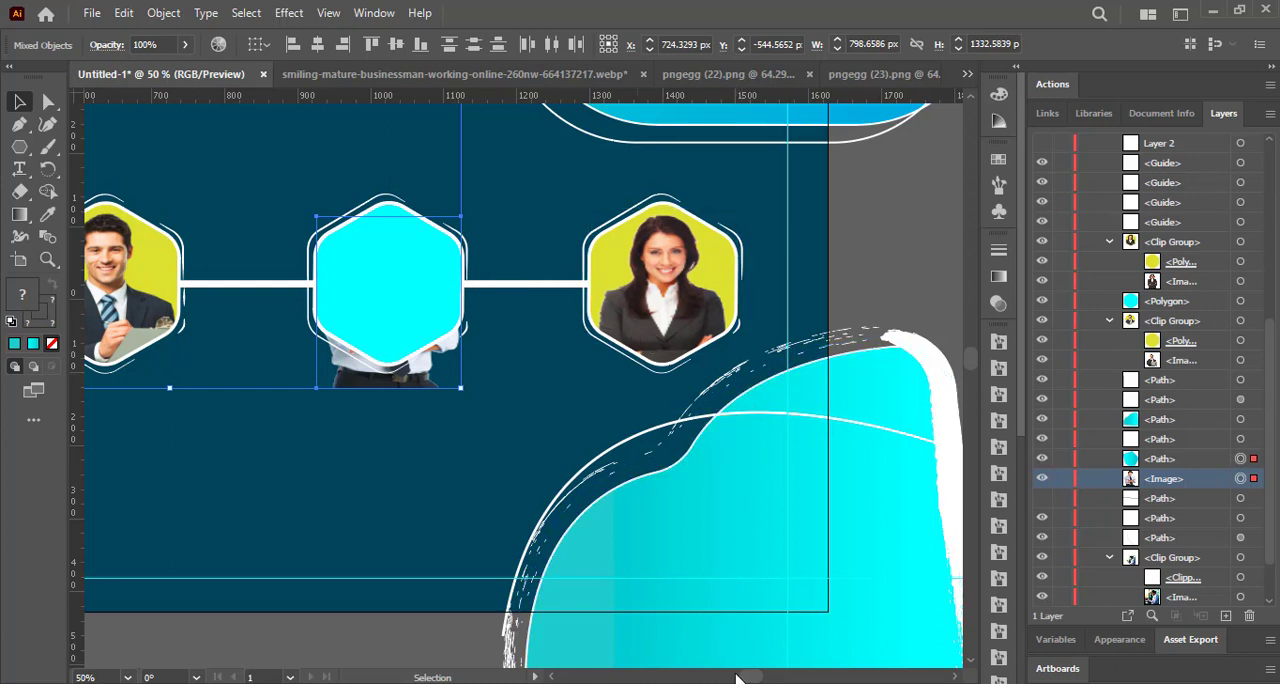
left_click_drag(757, 675, 742, 678)
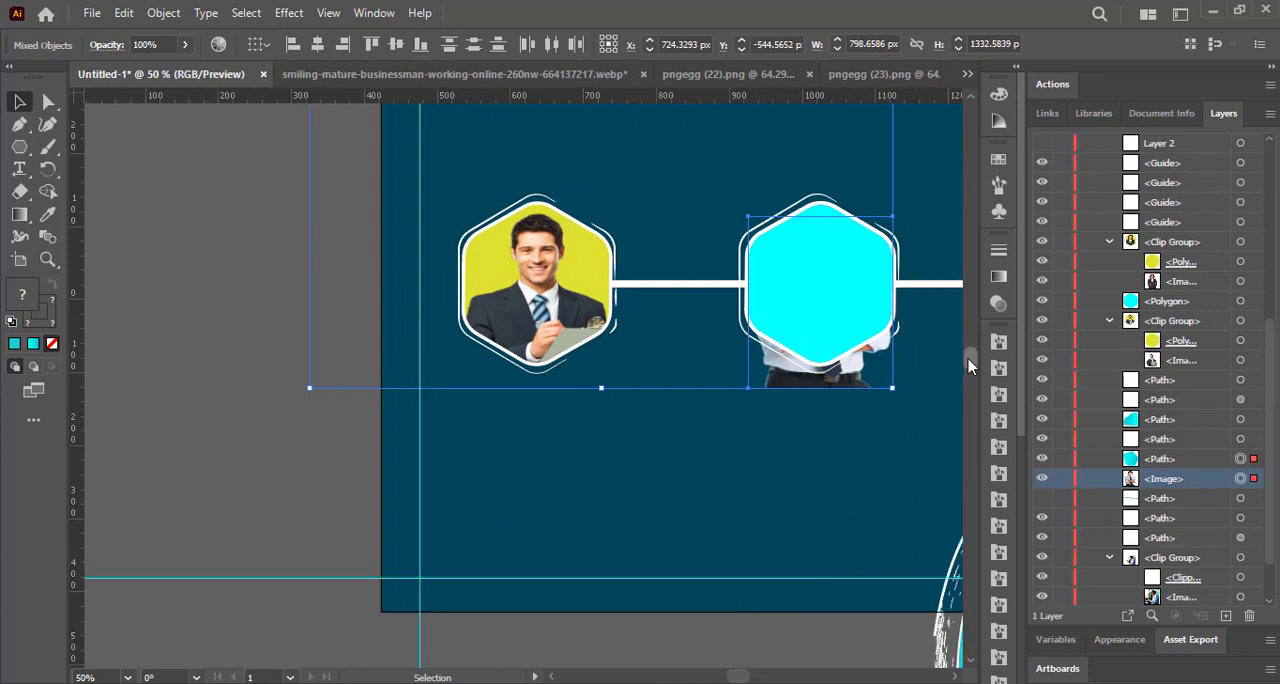
left_click_drag(968, 366, 987, 332)
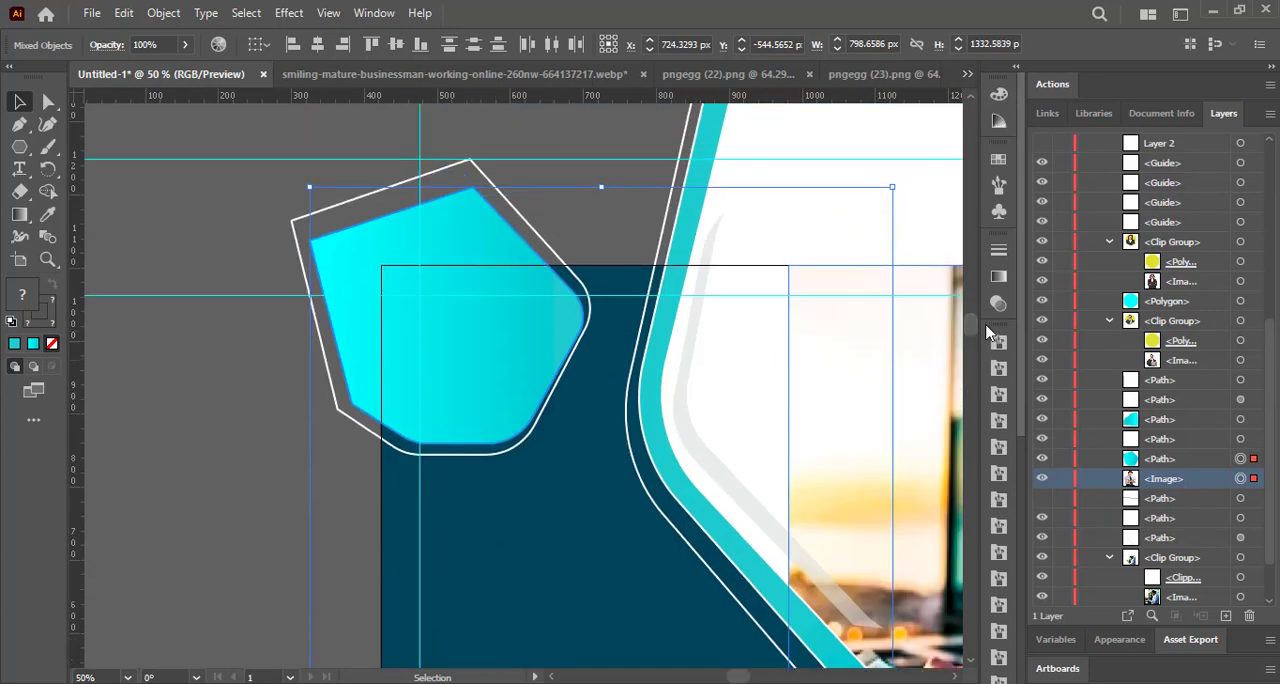
left_click(1043, 460)
left_click(1043, 460)
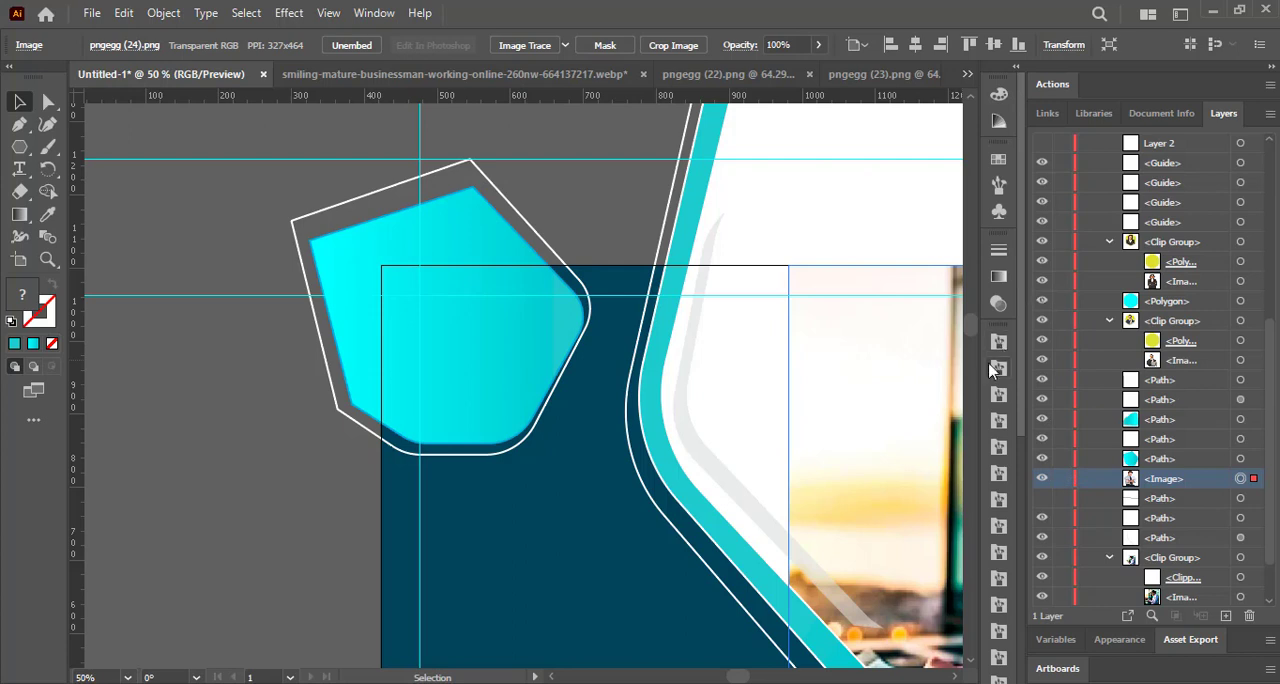
left_click_drag(970, 337, 972, 355)
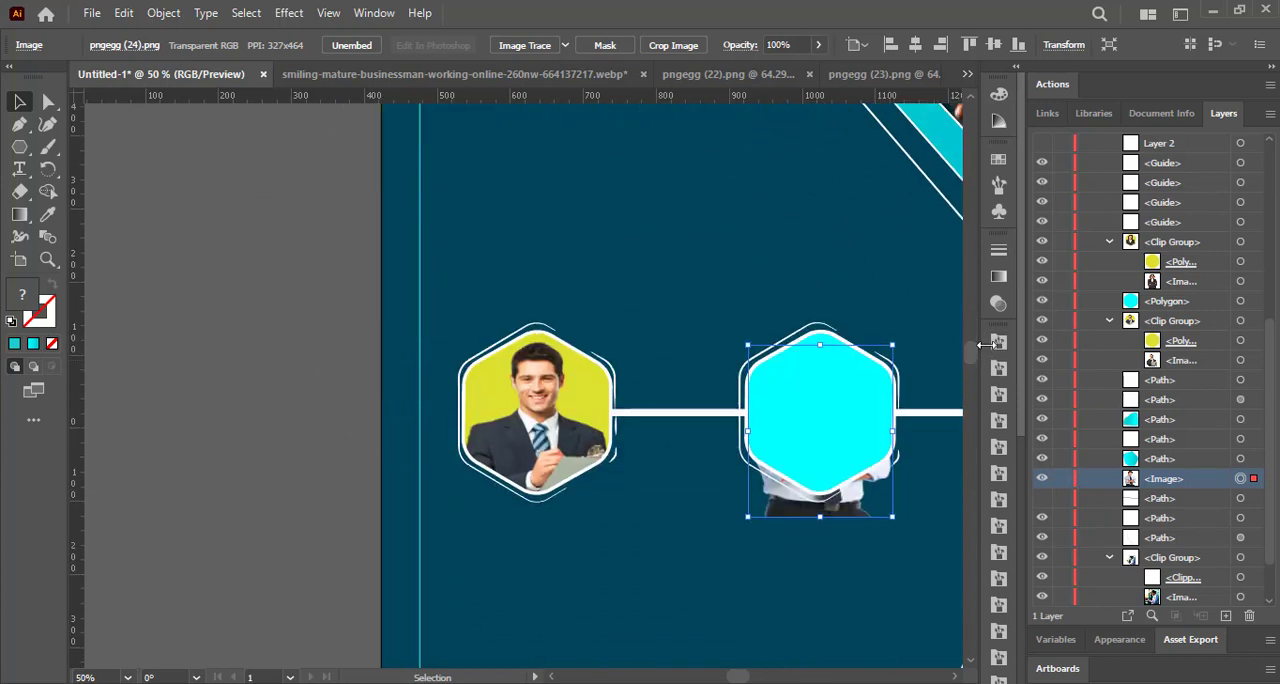
Identify the middle hexagon in the layer list and move the portrait image directly beneath that polygon.
left_click(1042, 302)
left_click(1042, 302)
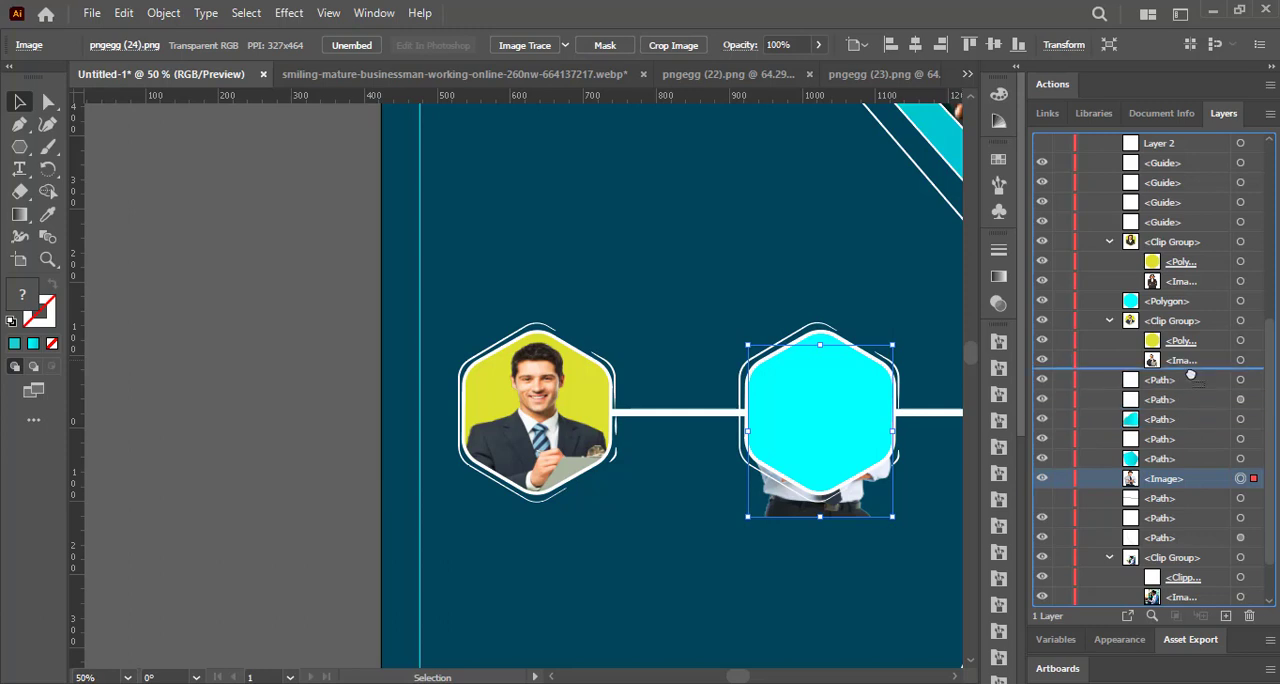
left_click_drag(1208, 301, 1212, 310)
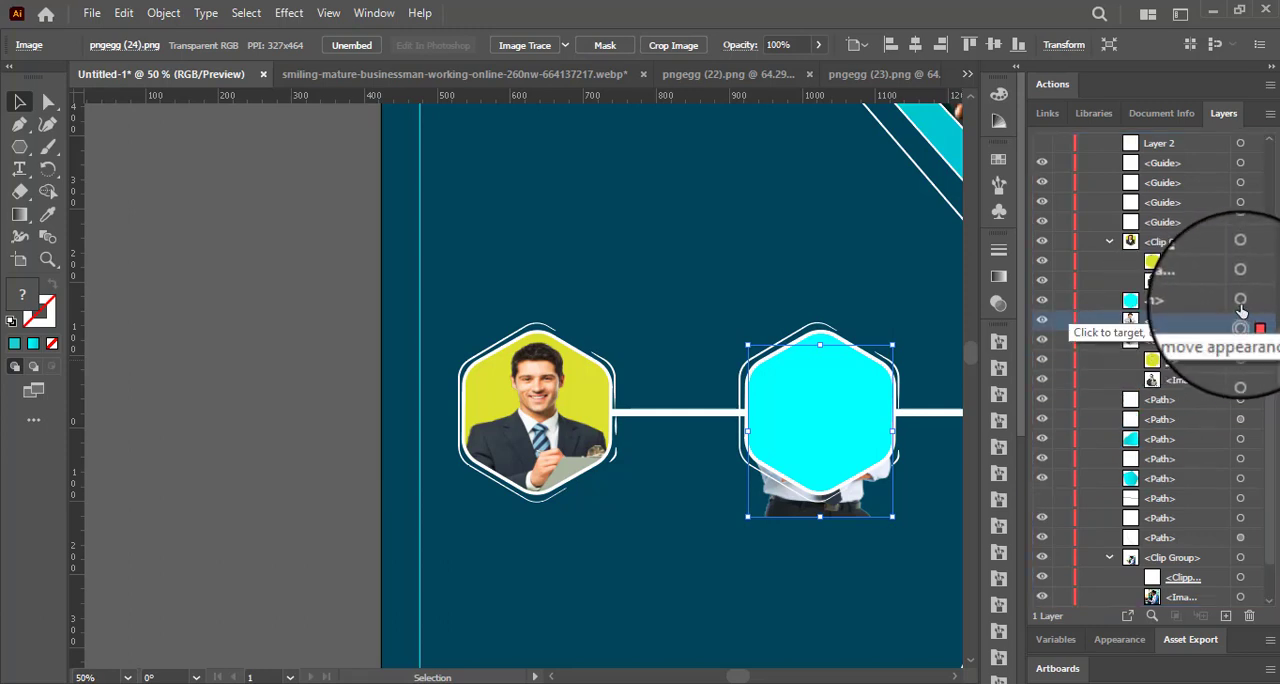
Select the middle hexagon together with the portrait image and make a clipping mask from them.
left_click(1240, 300, "shift")
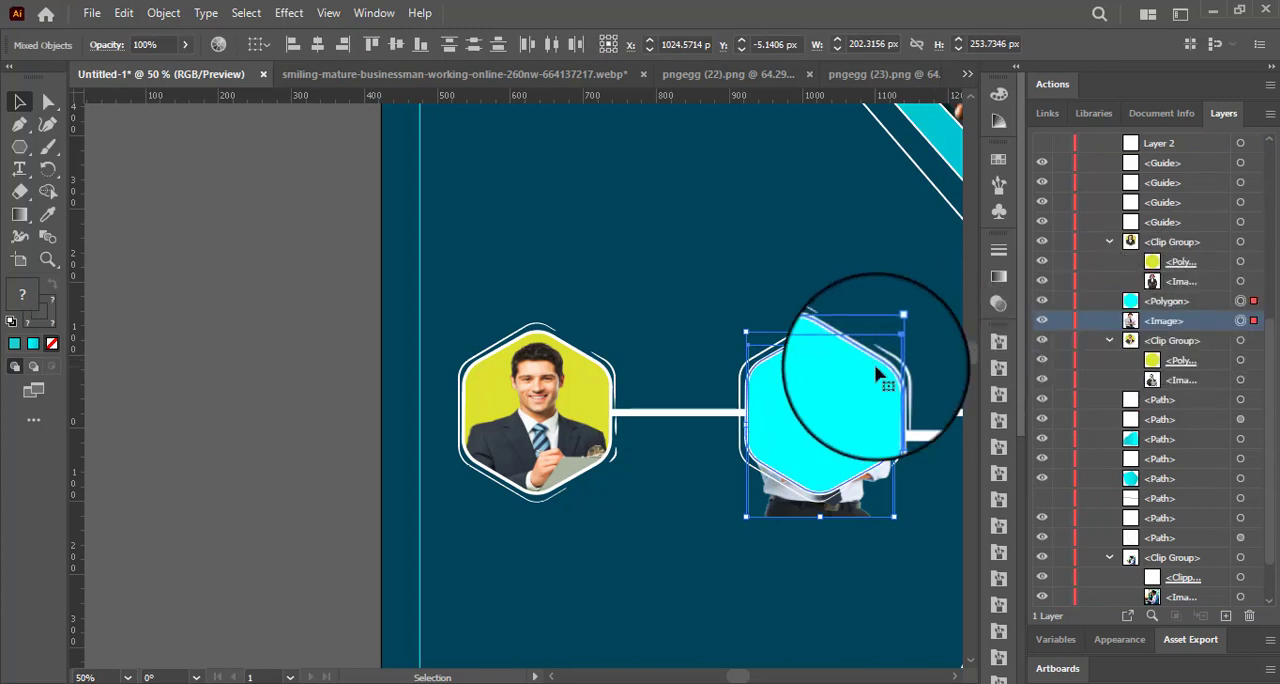
left_click(163, 13)
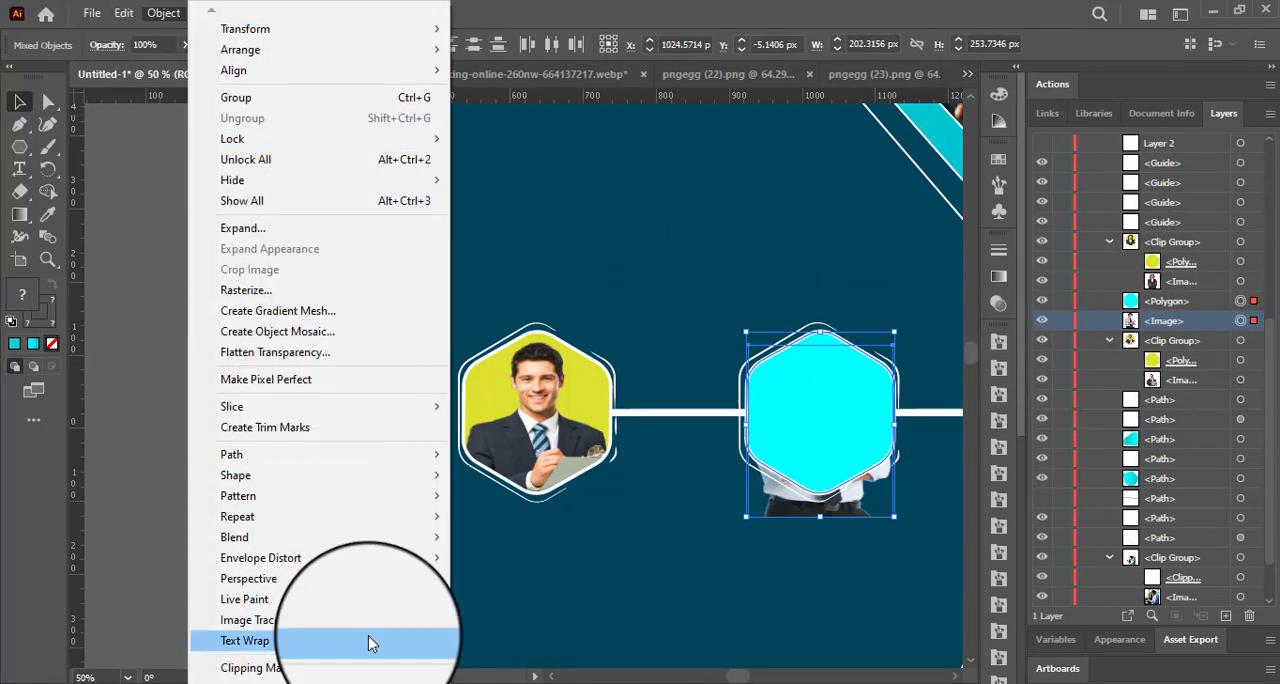
mouse_move(400, 668)
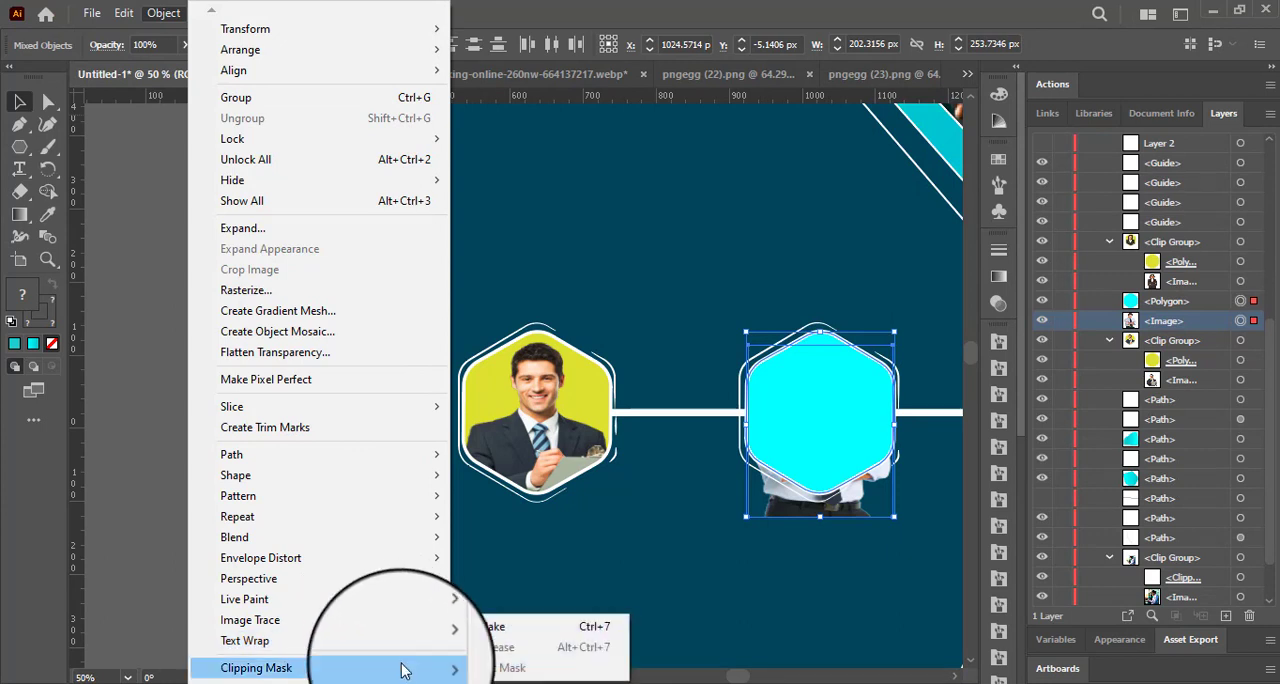
left_click(493, 637)
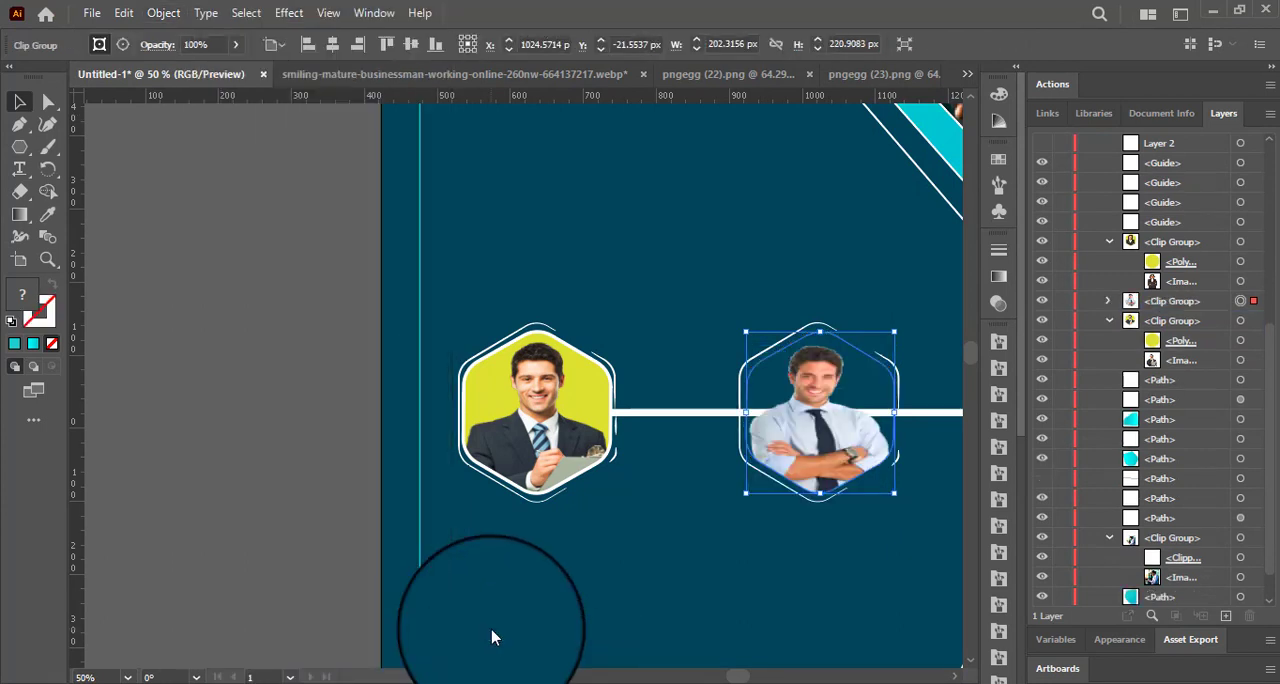
Fill the middle portrait's clipping hexagon with yellow-green and give it a white stroke.
left_click(166, 45)
left_click(38, 75)
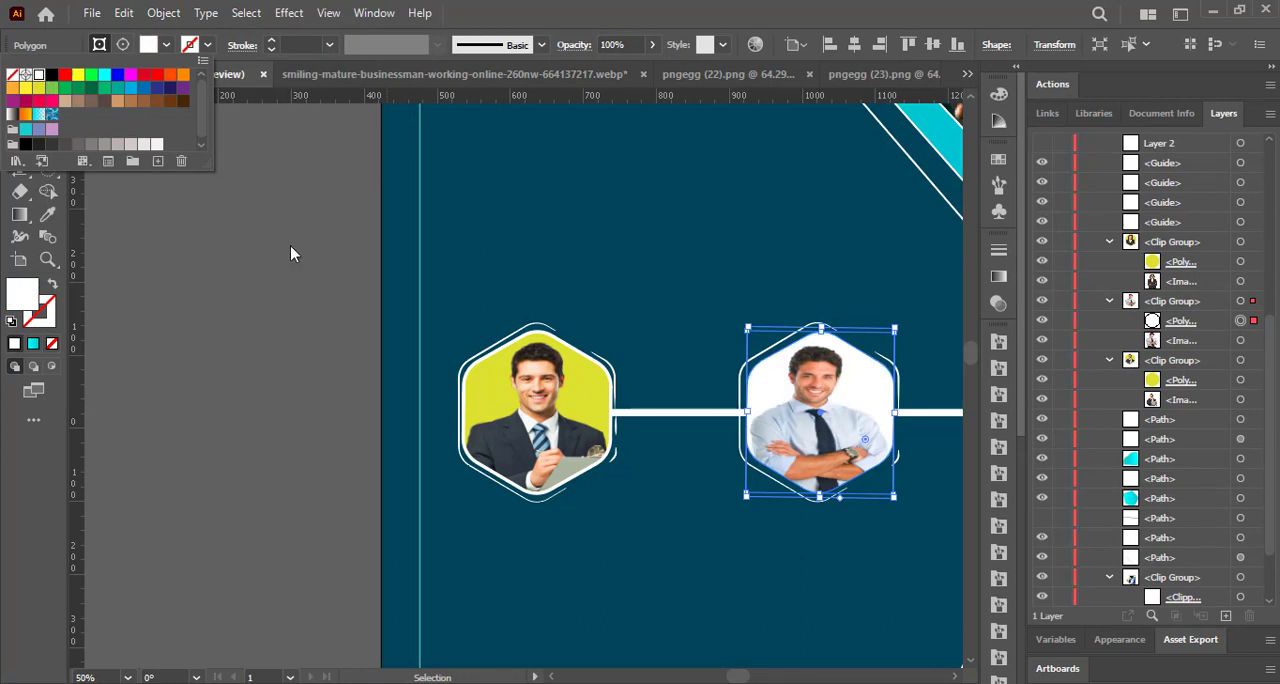
left_click(166, 45)
left_click(38, 89)
left_click(207, 45)
left_click(38, 75)
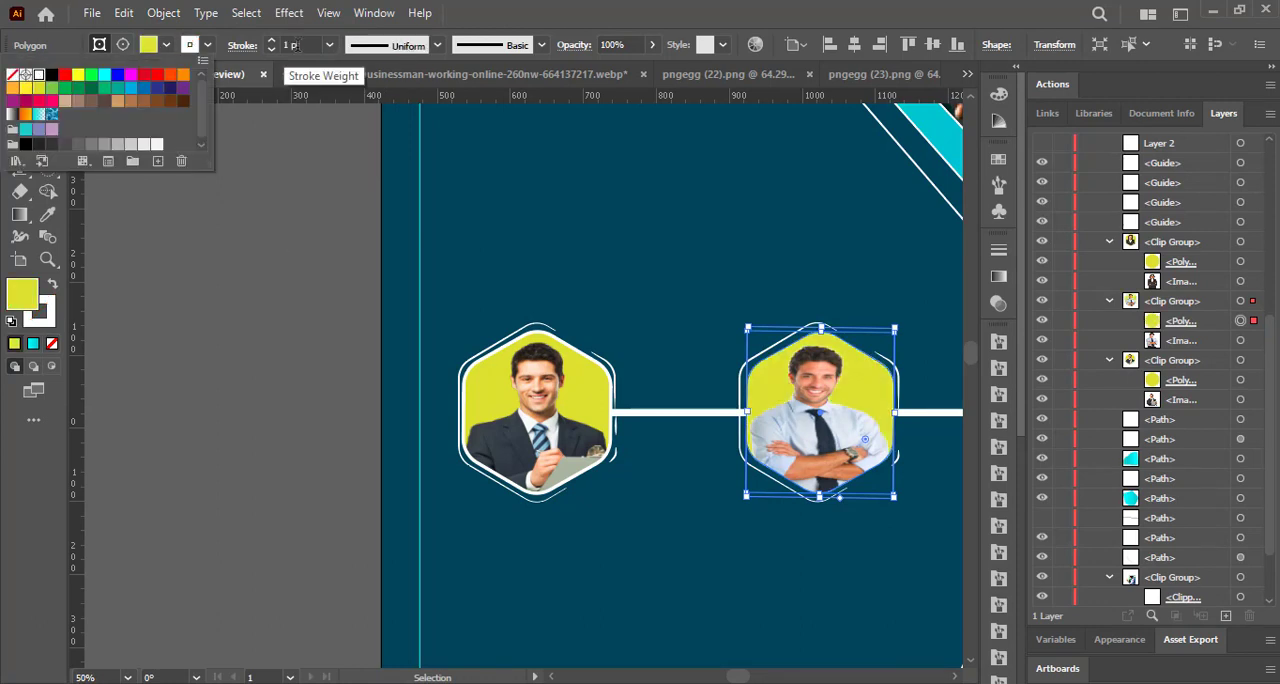
Set the stroke weight of the middle portrait's clipping hexagon to 4 pt and deselect it.
double_click(287, 45)
type("4")
left_click(709, 633)
left_click_drag(740, 677, 755, 678)
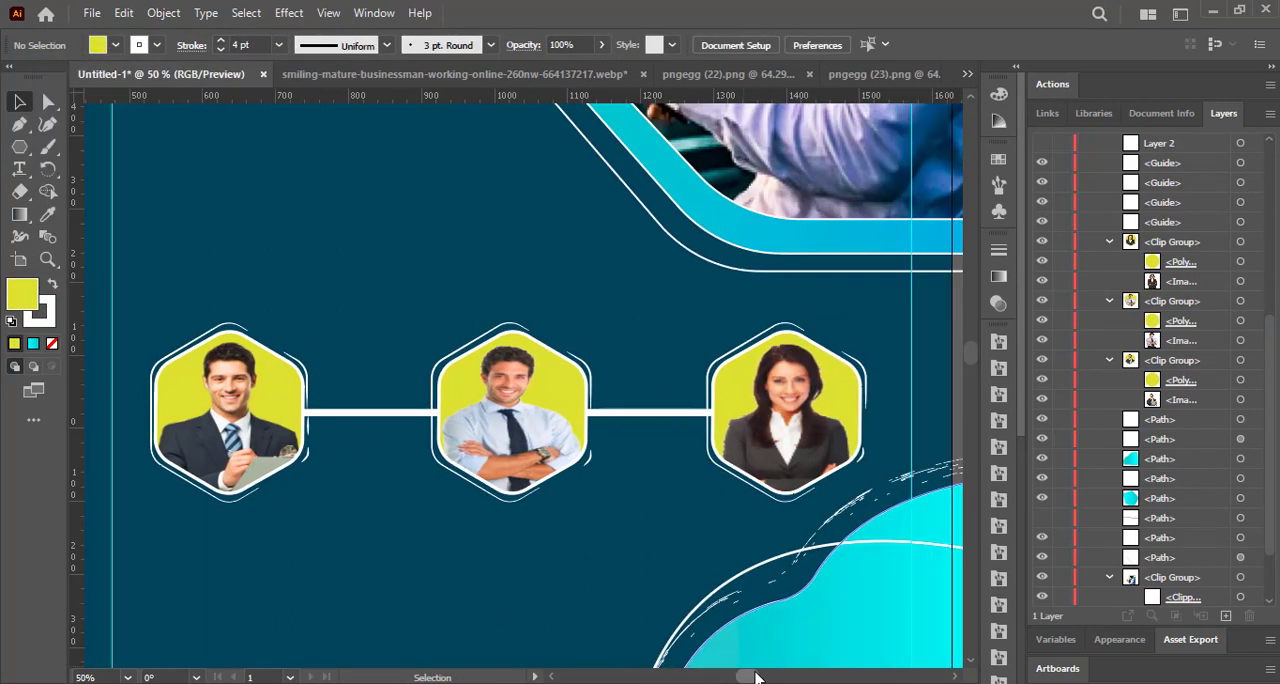
Select the three portrait hexagons with their outlines and connecting line, and nudge the whole row slightly up and to the right.
scroll(866, 487, "down", 3)
left_click(889, 428)
mouse_move(889, 428)
left_mouse_down()
mouse_move(900, 277)
mouse_move(904, 298)
left_mouse_up()
mouse_move(972, 371)
left_mouse_down()
mouse_move(972, 353)
mouse_move(972, 367)
left_mouse_up()
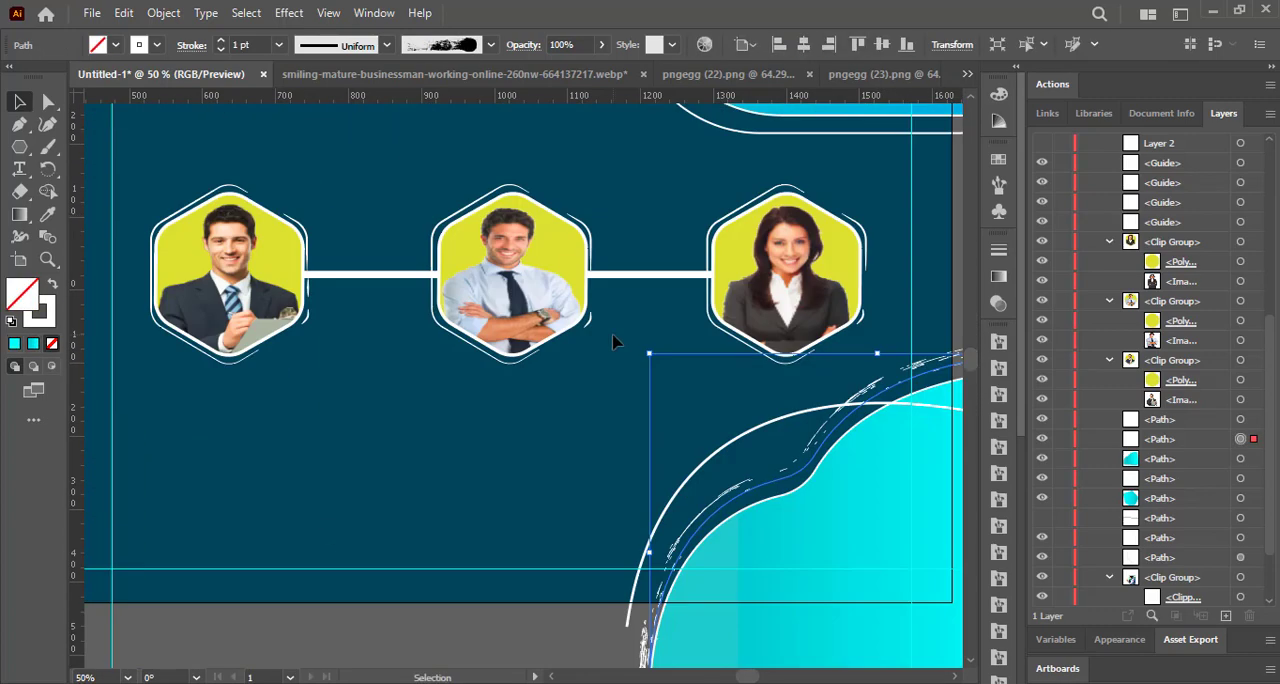
left_click(612, 336, "ctrl+alt")
left_click(612, 336, "ctrl+alt")
left_click_drag(759, 677, 747, 677)
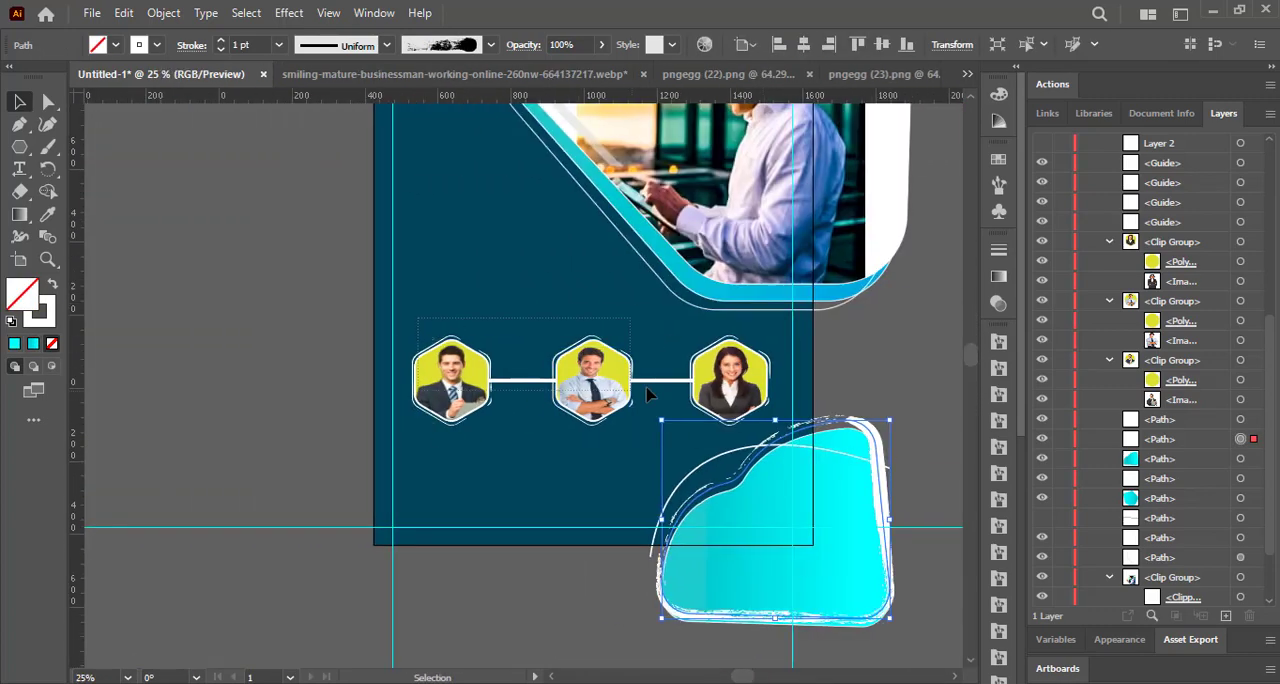
left_click_drag(646, 387, 773, 403)
key("Up")
key("Up")
key("Up")
key("Up")
key("Up")
key("Up")
key("Up")
key("Up")
key("Up")
key("Up")
key("Up")
key("Up")
key("Up")
key("Up")
key("Up")
key("Up")
key("Up")
key("Up")
key("Up")
key("Up")
key("Right")
key("Right")
key("Right")
key("Right")
key("Right")
left_click(873, 349)
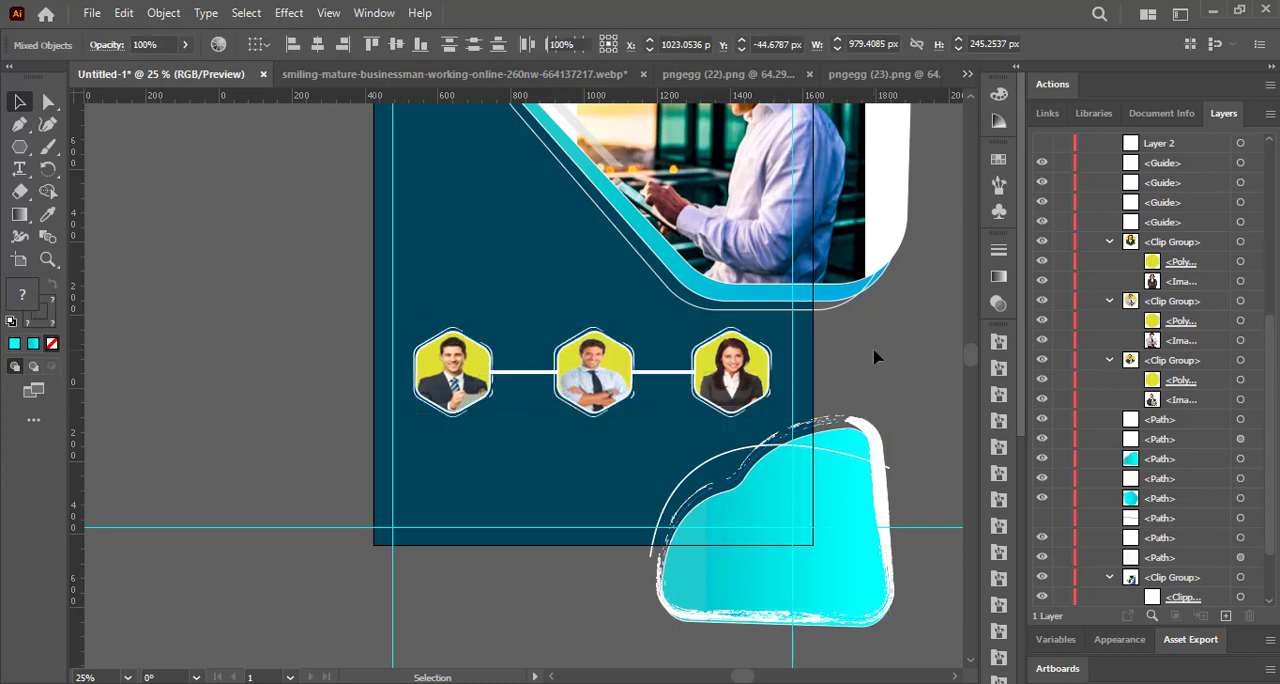
Apply the 3.00 Stippler bristle brush to the line connecting the hexagons.
left_click(671, 372)
left_click(440, 45)
left_click(447, 172)
left_click_drag(487, 112, 487, 135)
left_click(447, 136)
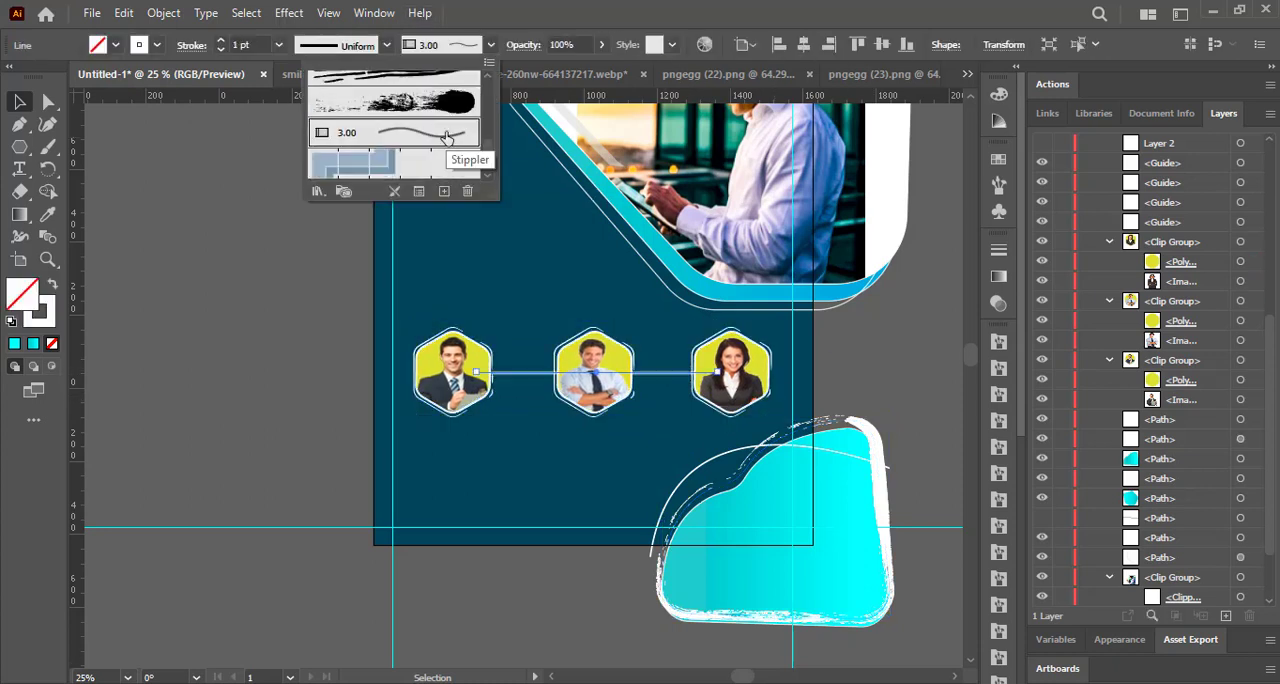
left_click(347, 287)
Give the connecting line a yellow-green stroke of 2 pt.
left_click(663, 372)
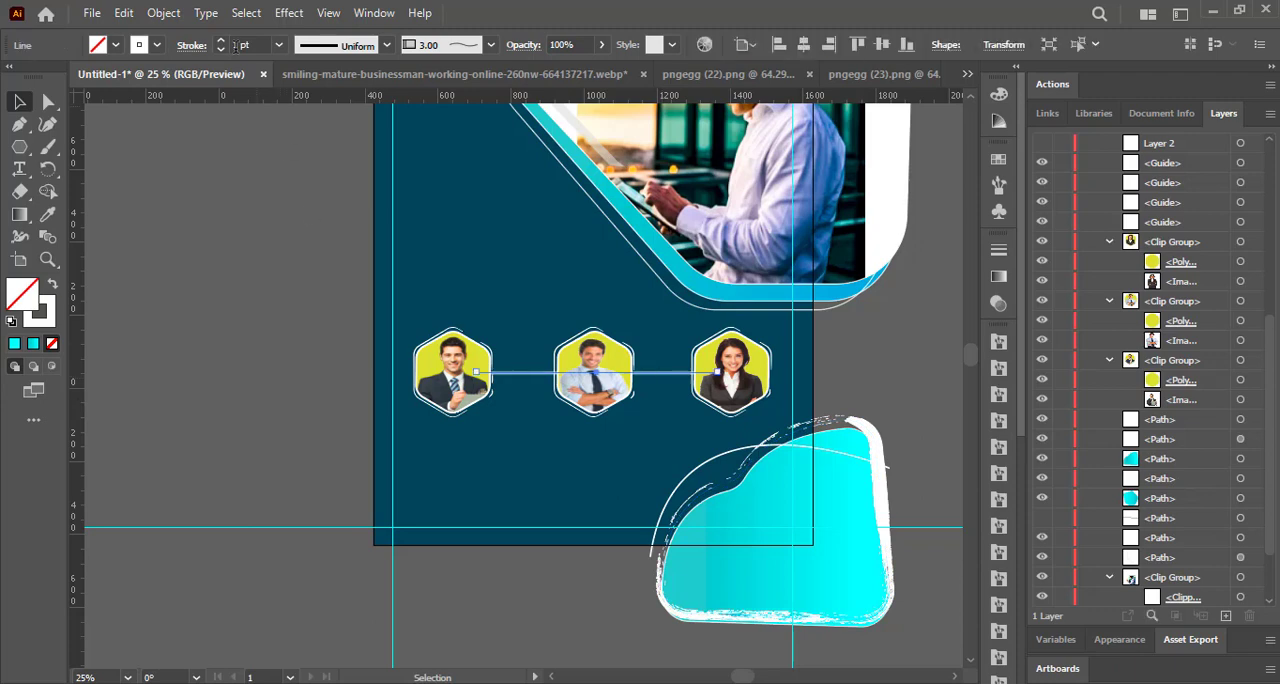
left_click(115, 45)
left_click(120, 100)
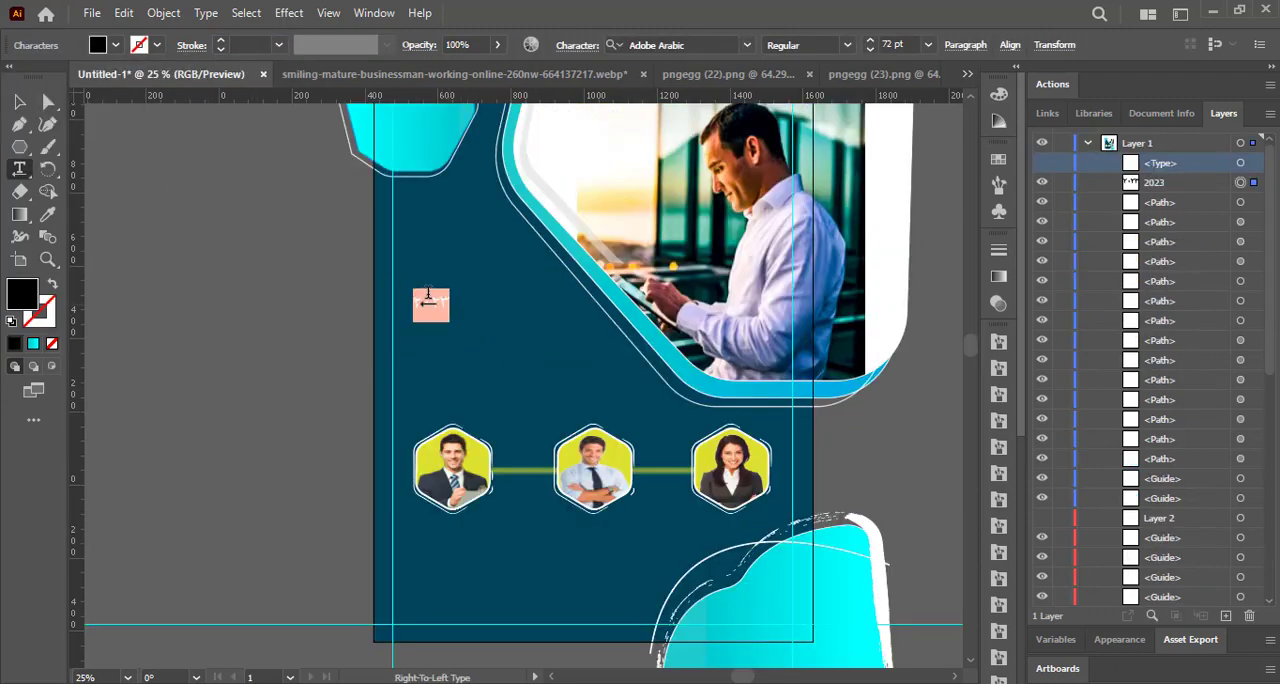
Add the text "2023" in the dark area above the left hexagon and set its font to Berlin Sans FB Demi Bold.
right_click(425, 296)
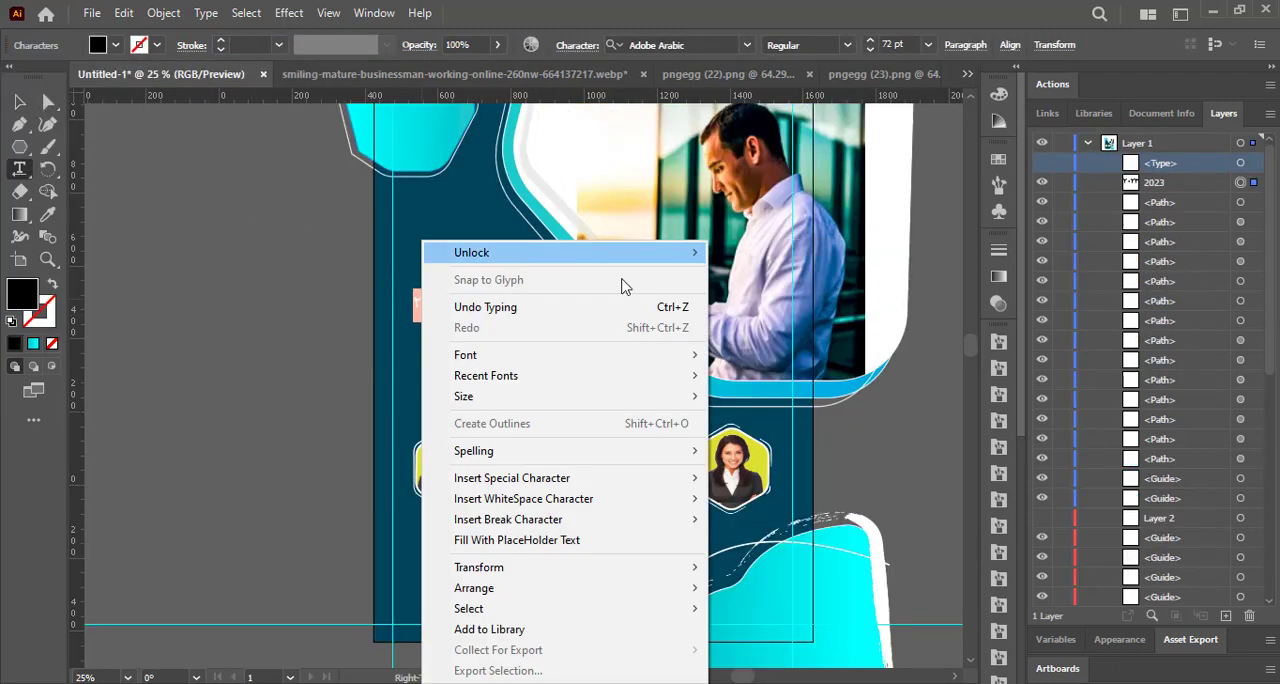
left_click(442, 294)
left_click(446, 300)
right_click(446, 302)
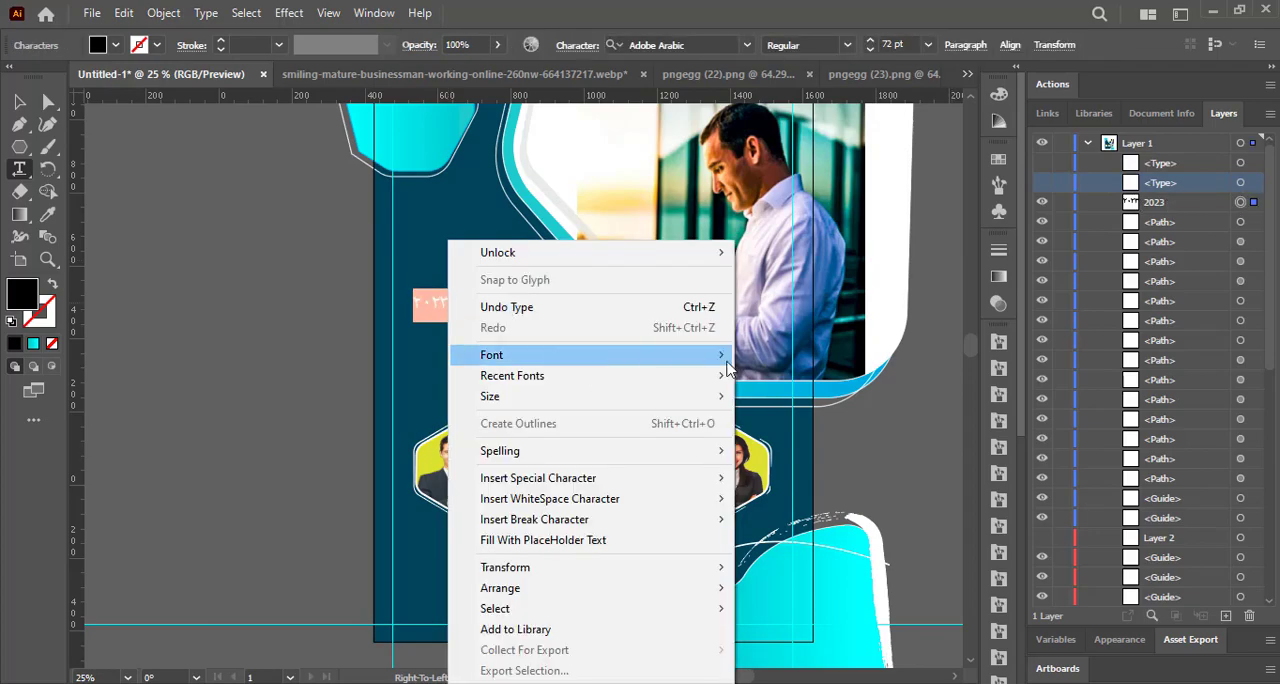
mouse_move(634, 358)
scroll(928, 604, "down", 20)
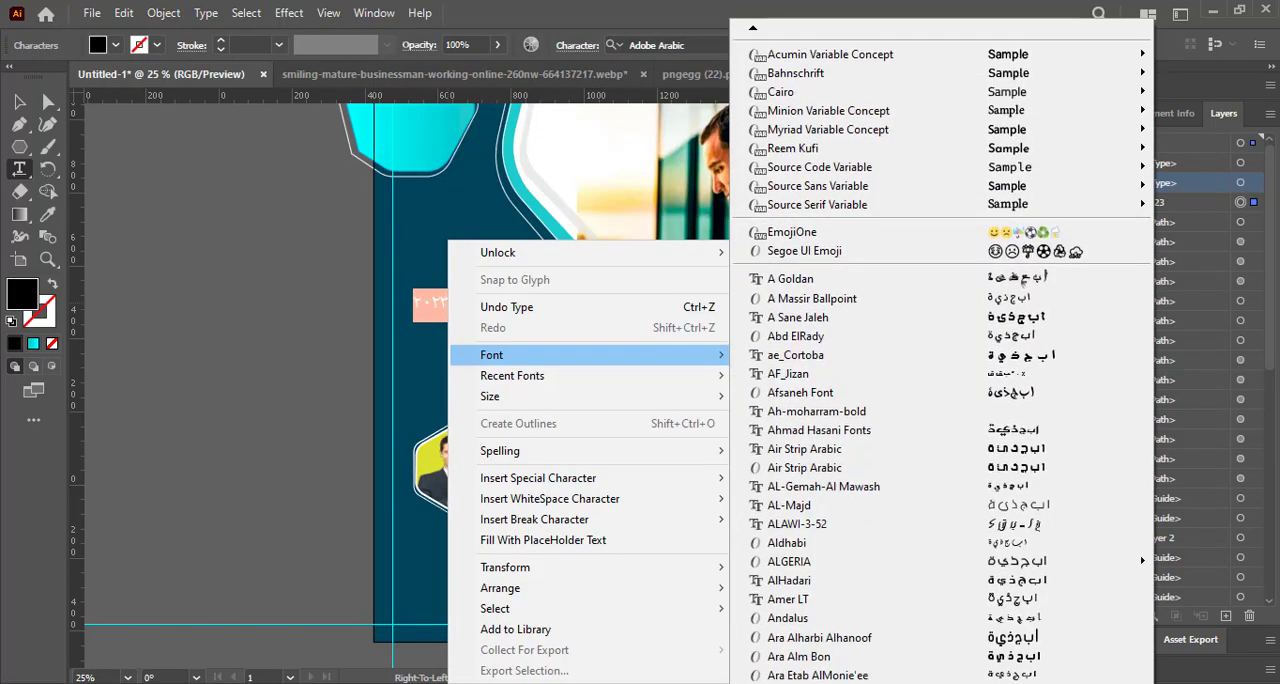
left_click(838, 375)
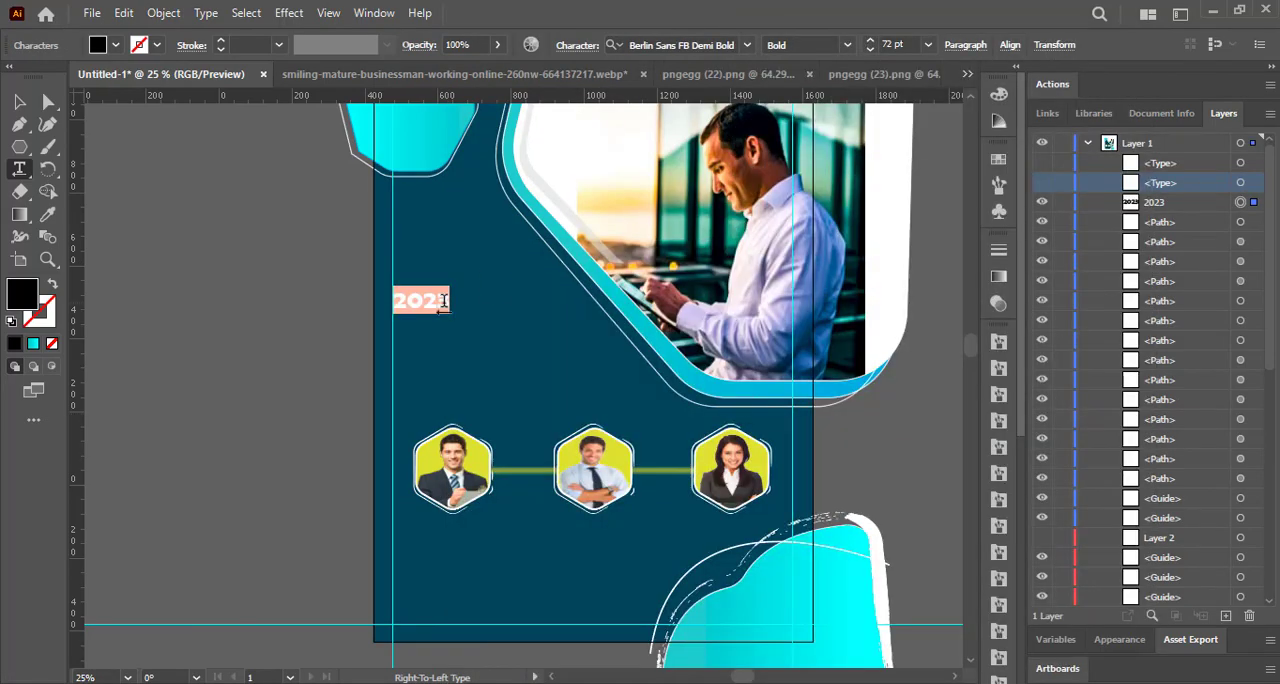
Change the 2023 text to the Bira - PERSONAL USE ONLY font and enlarge it to about 122 pt.
right_click(442, 302)
mouse_move(713, 359)
left_click(853, 420)
key("Escape")
left_click_drag(451, 302, 558, 340)
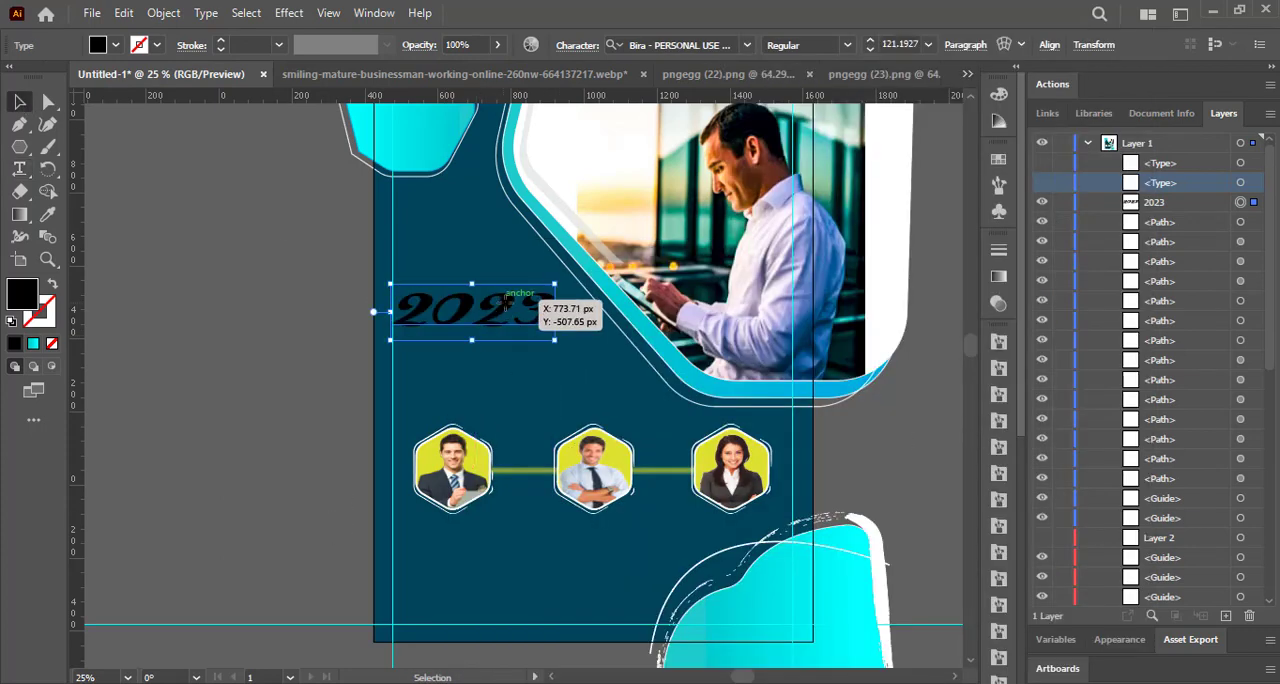
left_click_drag(502, 304, 508, 279)
Give the 2023 text a yellow fill and a teal stroke.
double_click(508, 282)
key("ctrl+a")
left_click(116, 45)
left_click(26, 88)
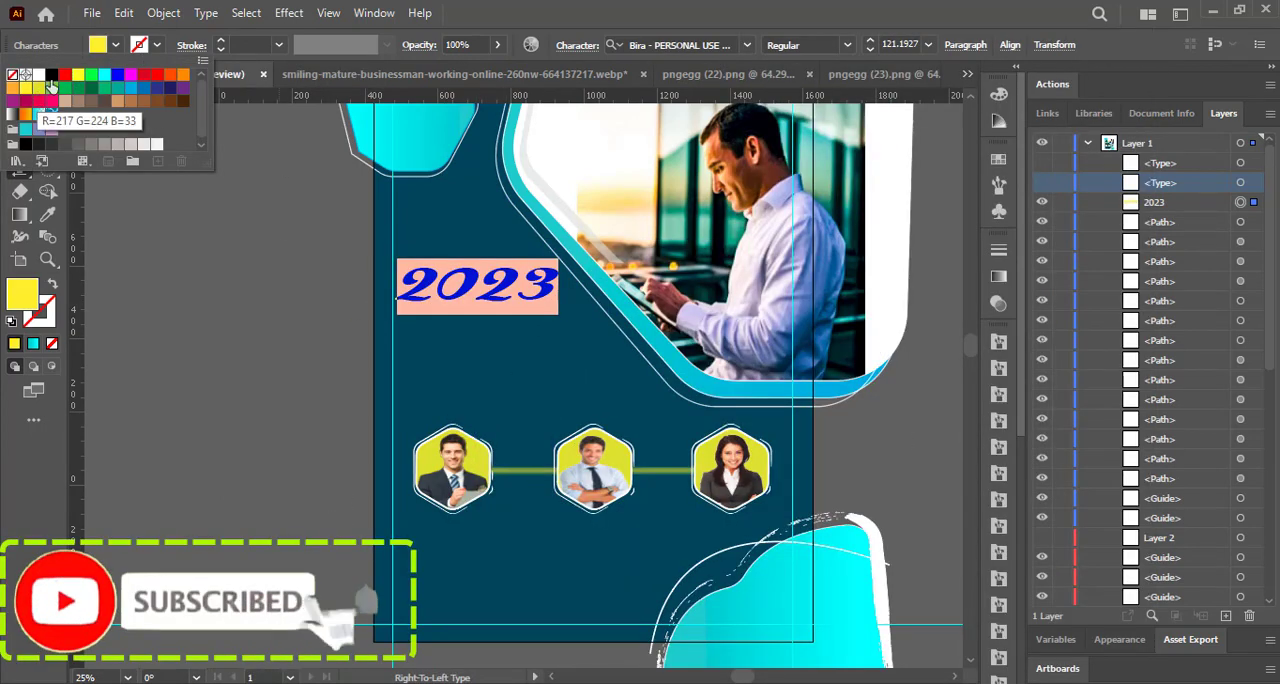
left_click(25, 129)
Set the font of the 2023 text to Calibri Light Italic.
right_click(545, 242)
mouse_move(600, 354)
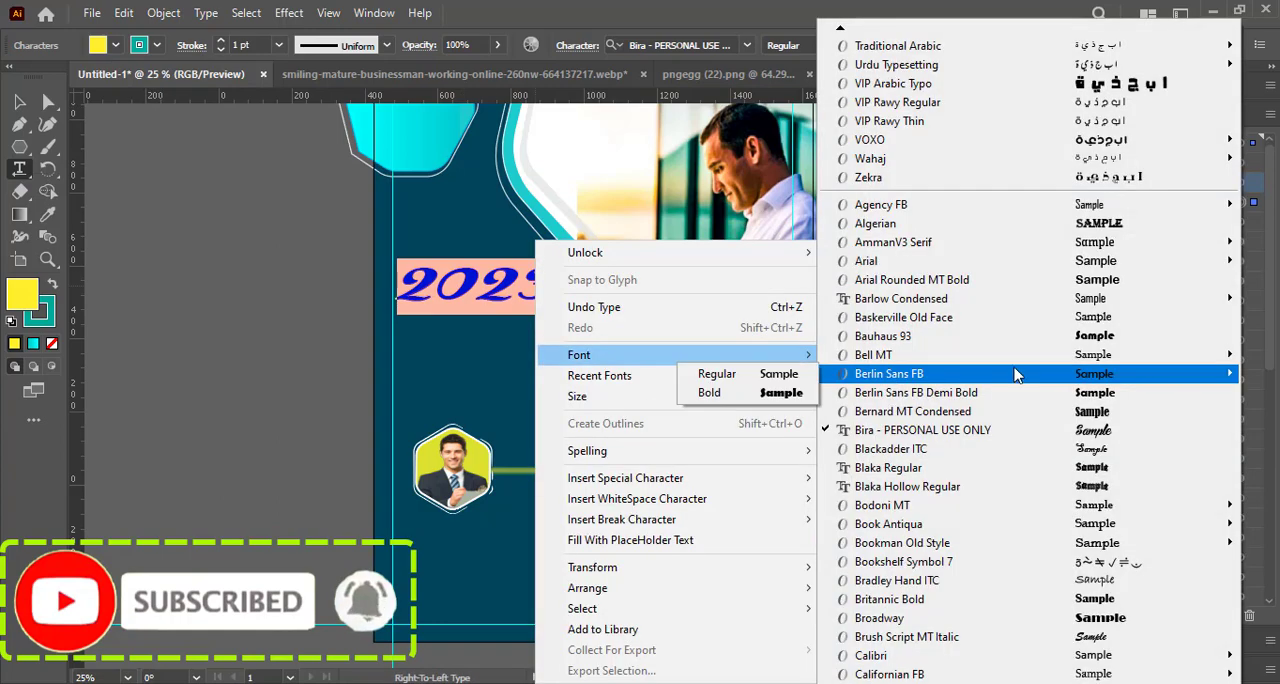
left_click(1018, 292)
right_click(545, 242)
mouse_move(970, 665)
left_click(723, 581)
left_click(20, 102)
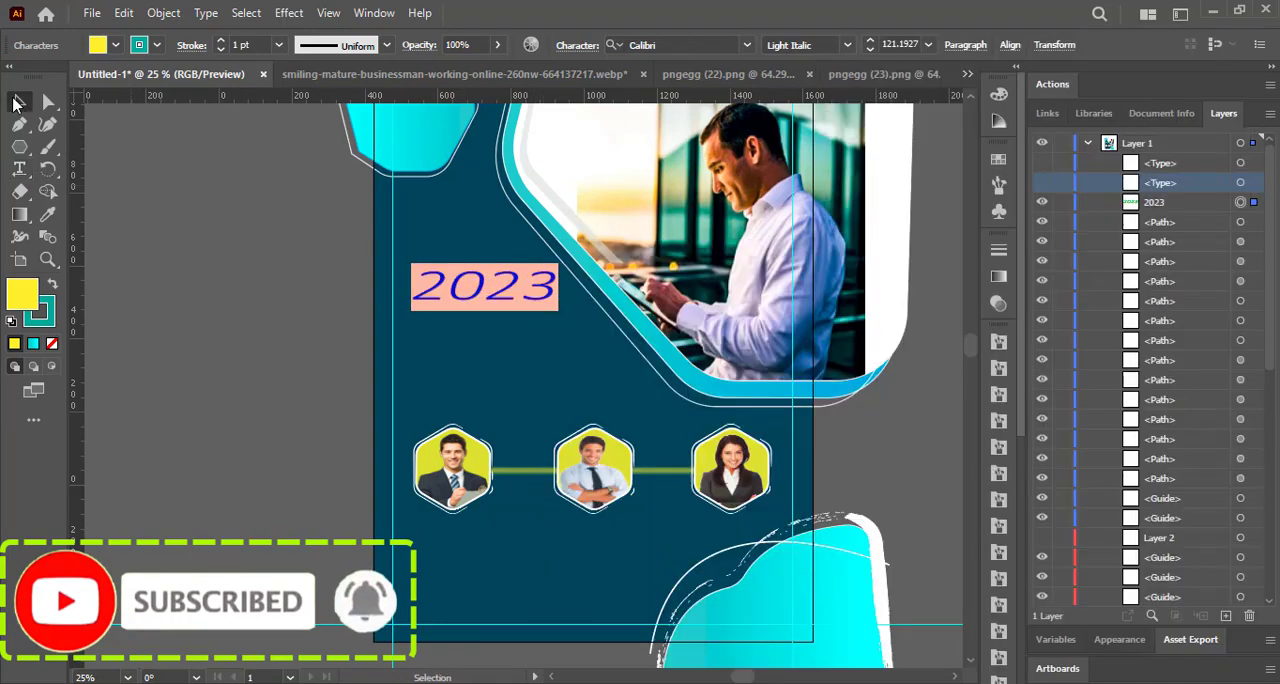
Fill the 2023 text with white and remove its stroke.
double_click(482, 288)
key("ctrl+a")
left_click(116, 45)
left_click(36, 76)
left_click(157, 45)
left_click(257, 165, "ctrl")
left_click(410, 265, "ctrl")
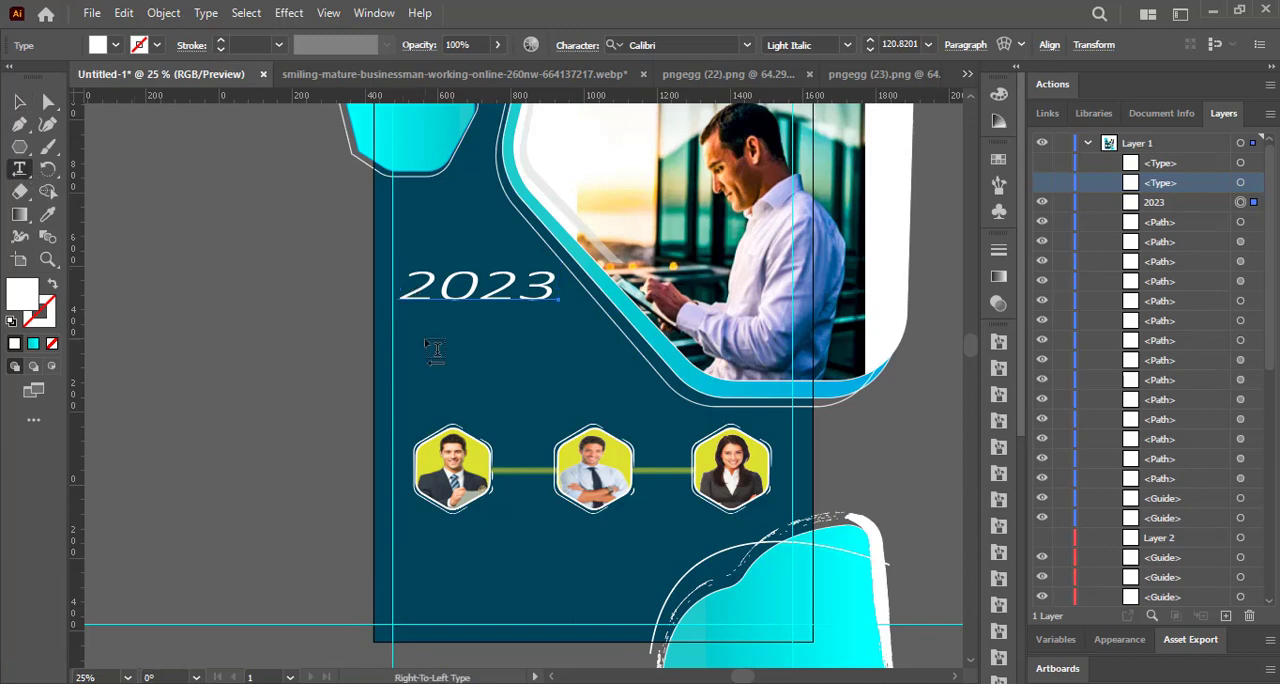
Add the text "BUSINIESS" directly below 2023 and scale it to about 78 pt.
left_click(435, 350)
type("BUSINESS")
left_click(20, 102)
left_click_drag(371, 335, 447, 321)
left_click_drag(503, 335, 545, 337)
left_click_drag(545, 321, 573, 321)
Fill the BUSINIESS text with light blue and apply the cyan gradient to the text object.
left_click(103, 50)
left_click(127, 89)
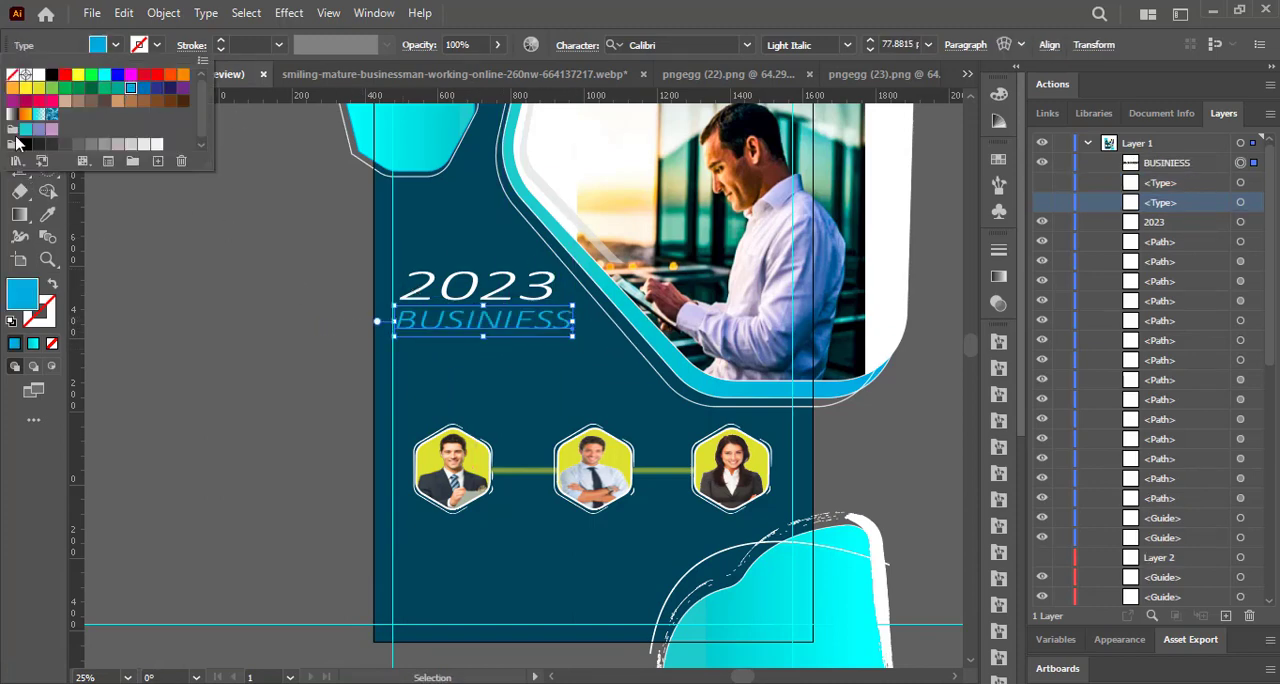
left_click(19, 215)
left_click(434, 329)
left_click(20, 102)
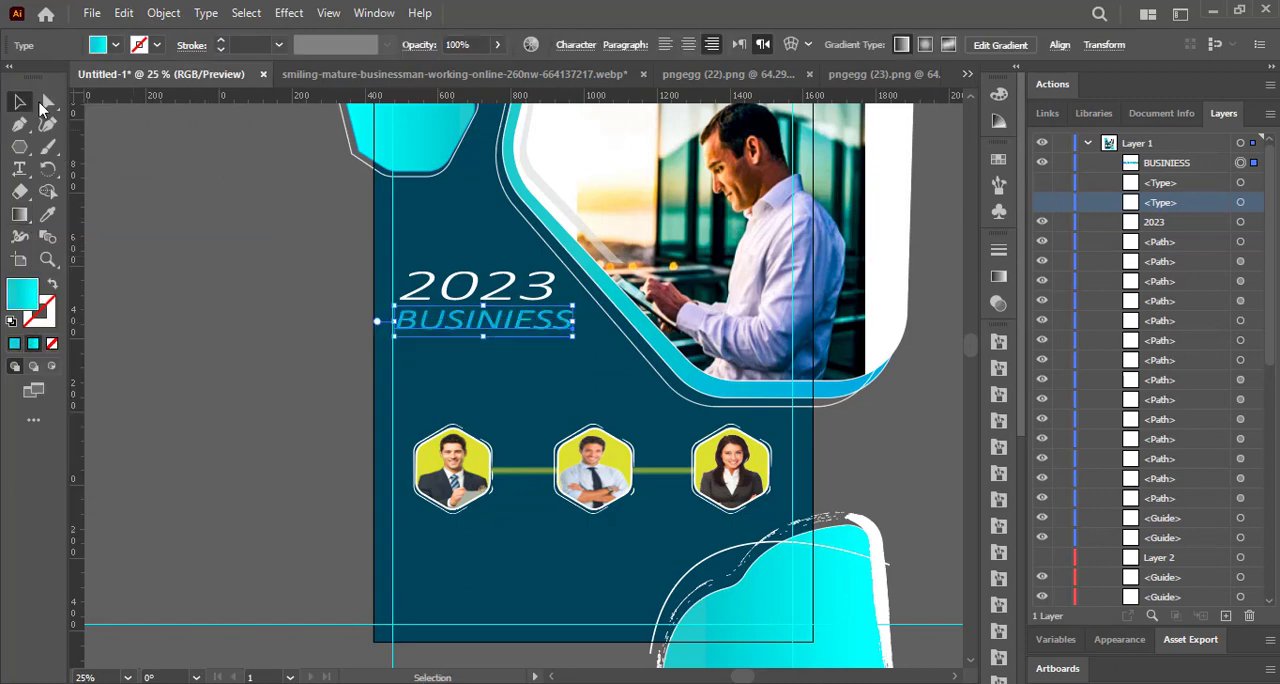
left_click(230, 230)
Set BUSINIESS in Arial Rounded MT Bold and fit it beneath 2023, aligned with its left edge.
double_click(470, 320)
key("ctrl+a")
right_click(484, 320)
mouse_move(618, 353)
left_click(1068, 281)
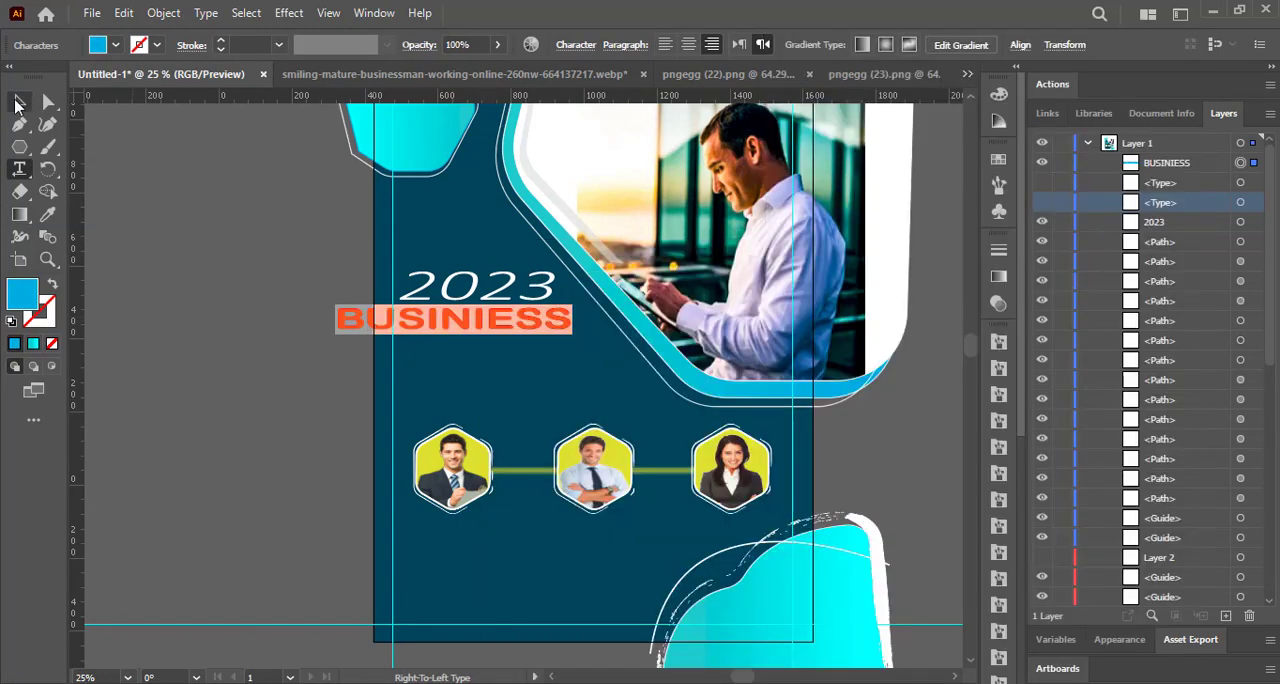
left_click(20, 102)
left_click_drag(455, 318, 461, 318)
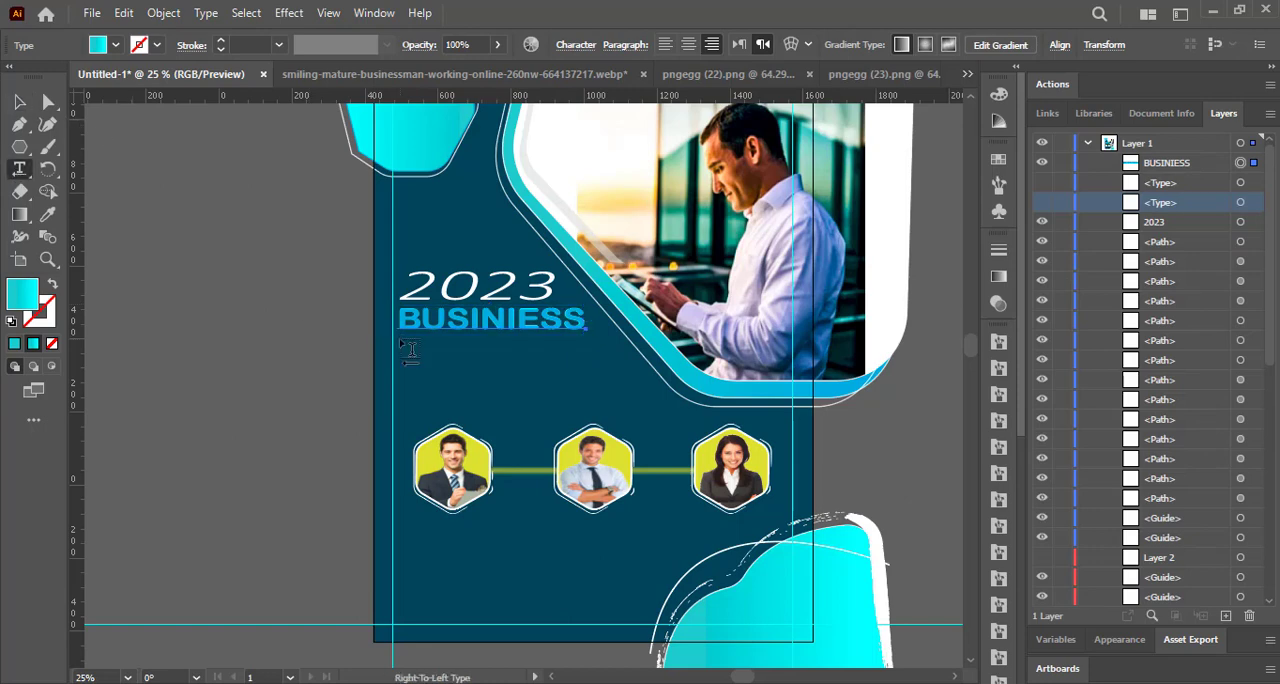
Add the text "CONFERENCE" and fill it with white.
left_click(410, 348)
type("CONFERENCE")
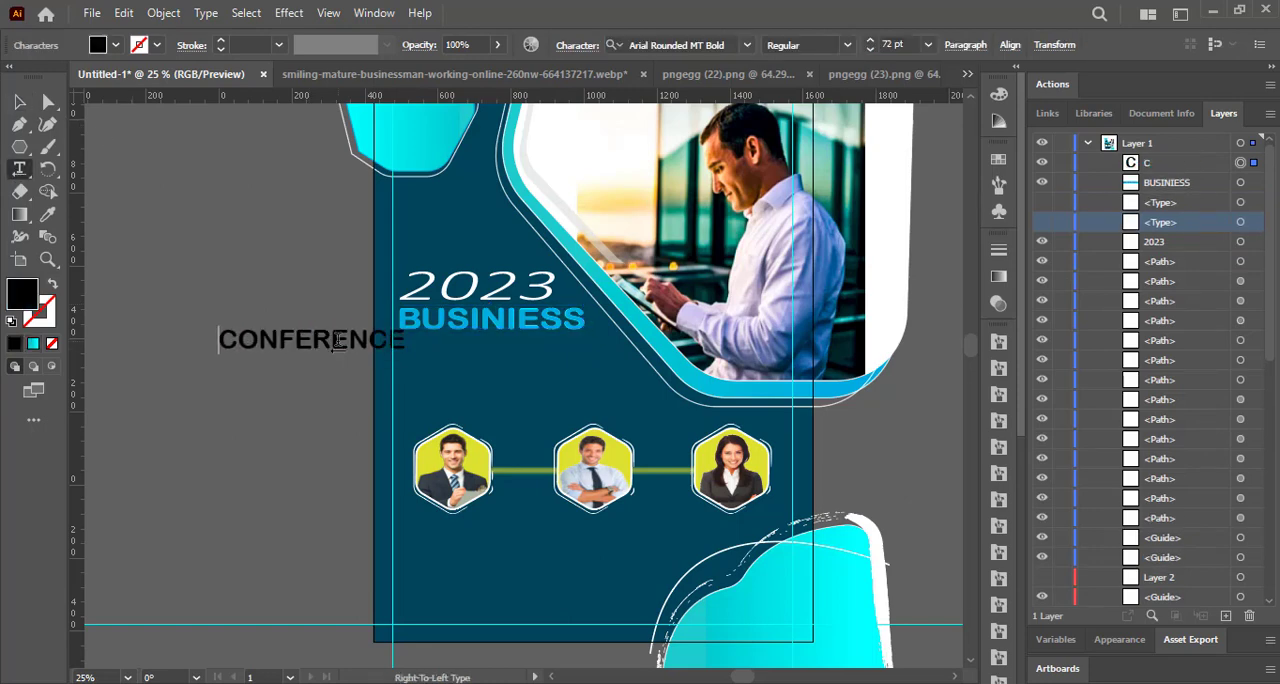
left_click(98, 45)
double_click(303, 343)
left_click(98, 45)
left_click(40, 75)
left_click(173, 255)
Move CONFERENCE directly beneath BUSINIESS and set its font to Monotype Corsiva.
left_click_drag(303, 343, 479, 350)
double_click(479, 350)
right_click(576, 350)
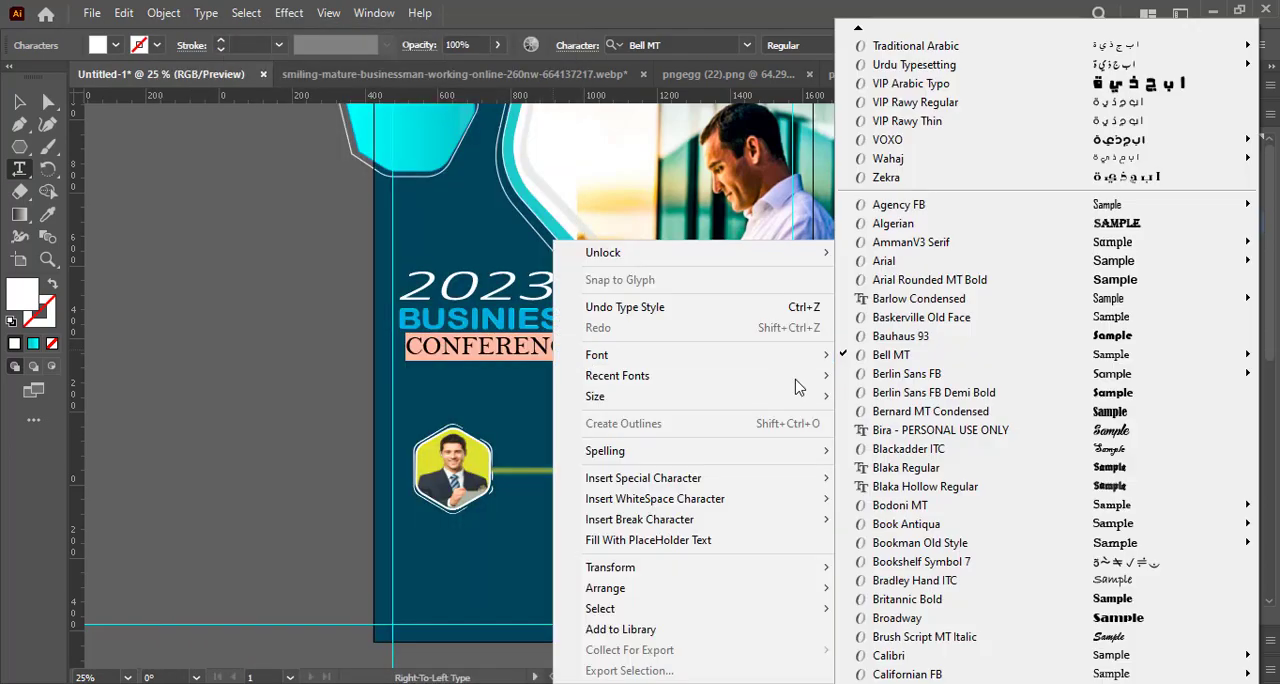
scroll(1143, 571, "down", 9)
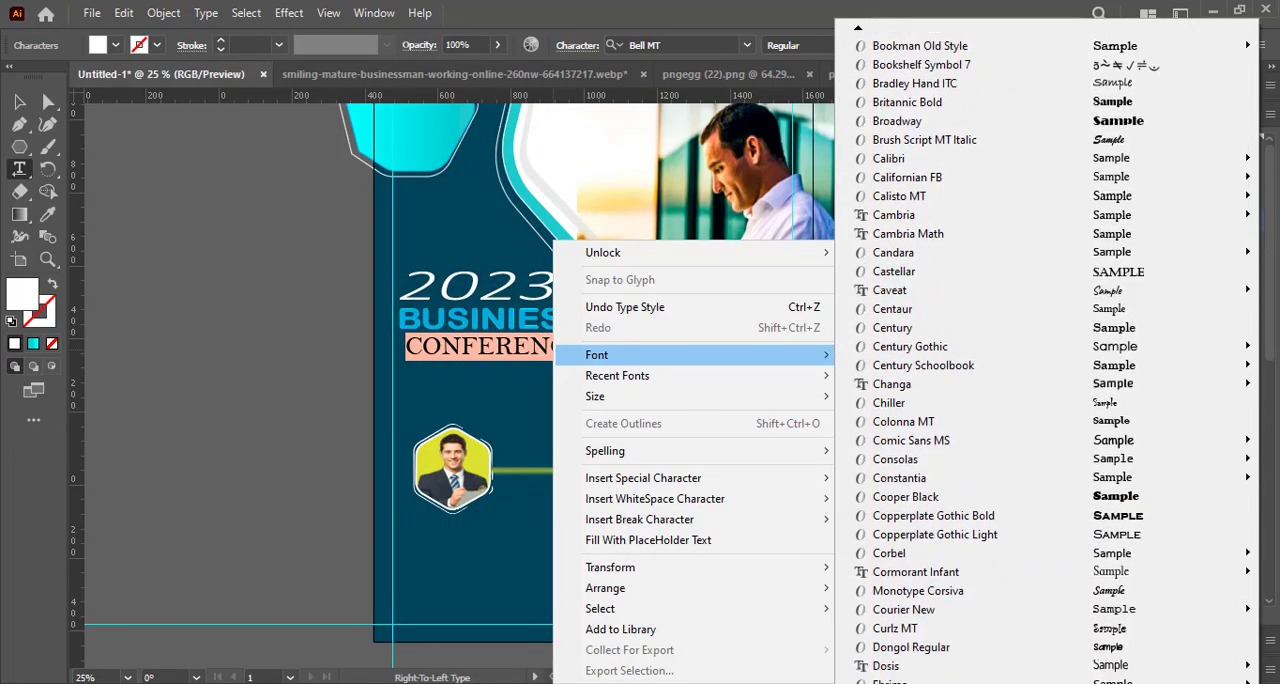
scroll(1046, 560, "down", 1)
left_click(992, 534)
Browse the font list and set CONFERENCE in Gabriola.
right_click(568, 352)
mouse_move(828, 357)
scroll(1061, 560, "down", 13)
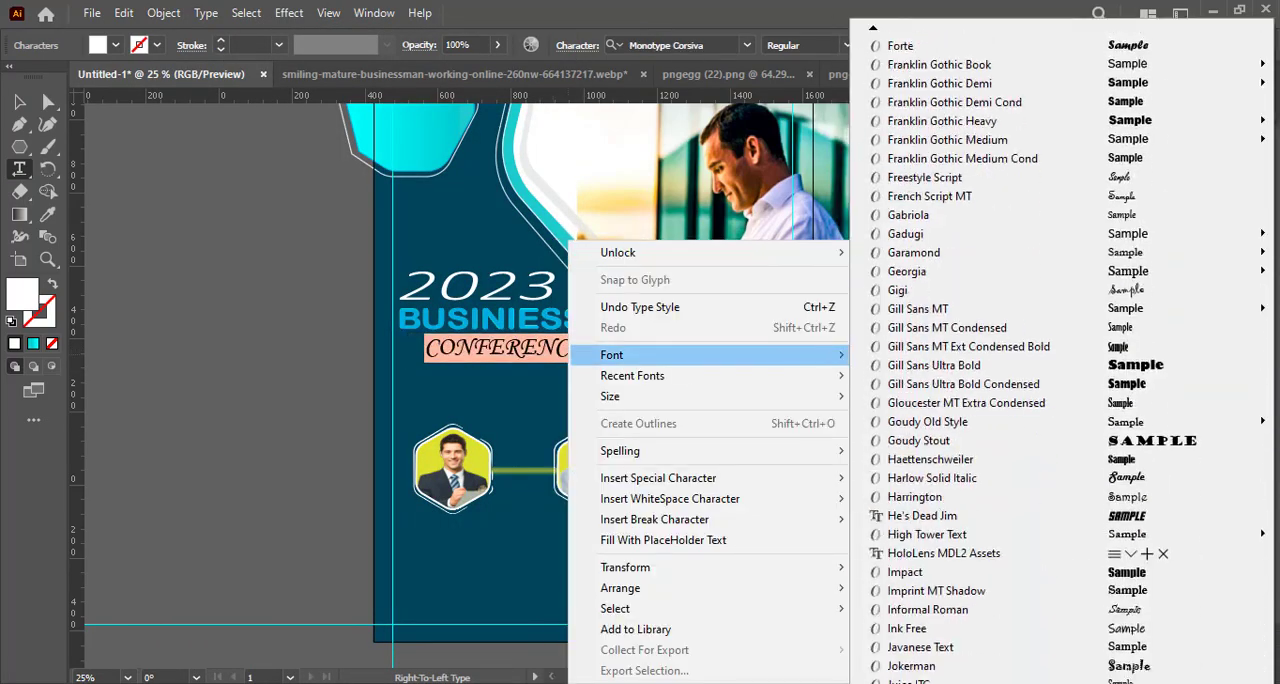
scroll(1061, 360, "down", 20)
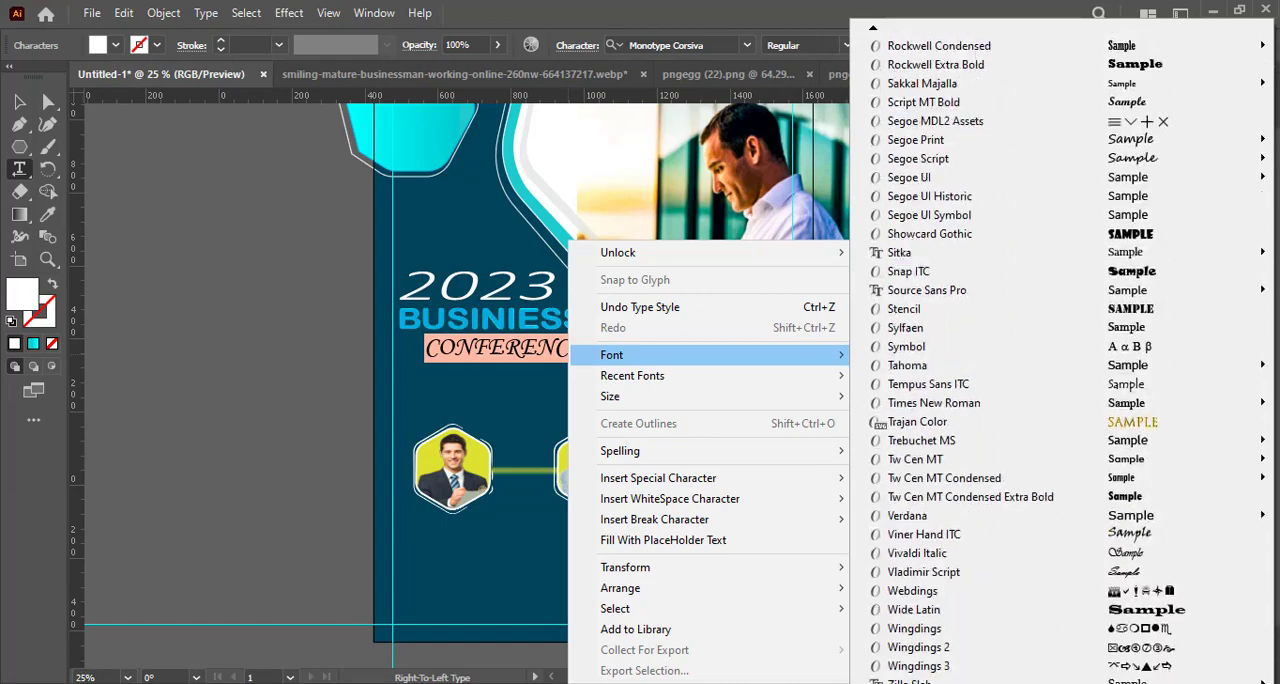
mouse_move(878, 27)
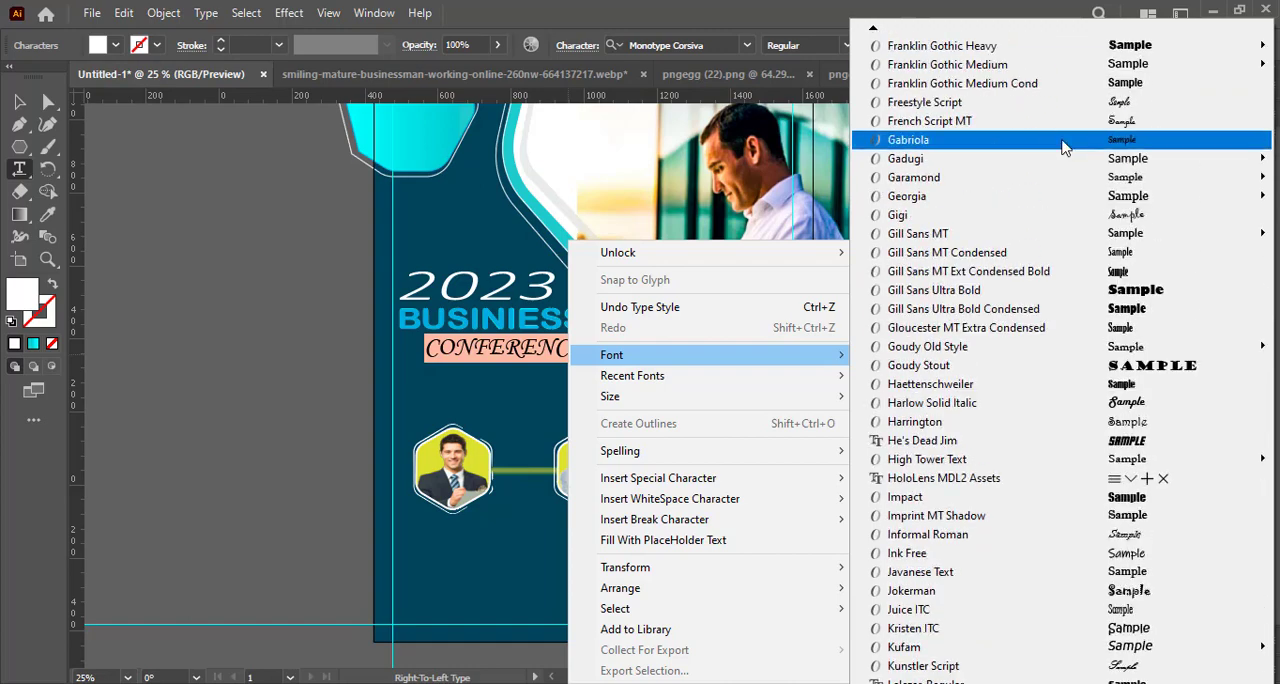
left_click(1063, 147)
Set CONFERENCE in Eras Light ITC and shrink it to about 43 pt so it matches the width of BUSINIESS.
right_click(541, 348)
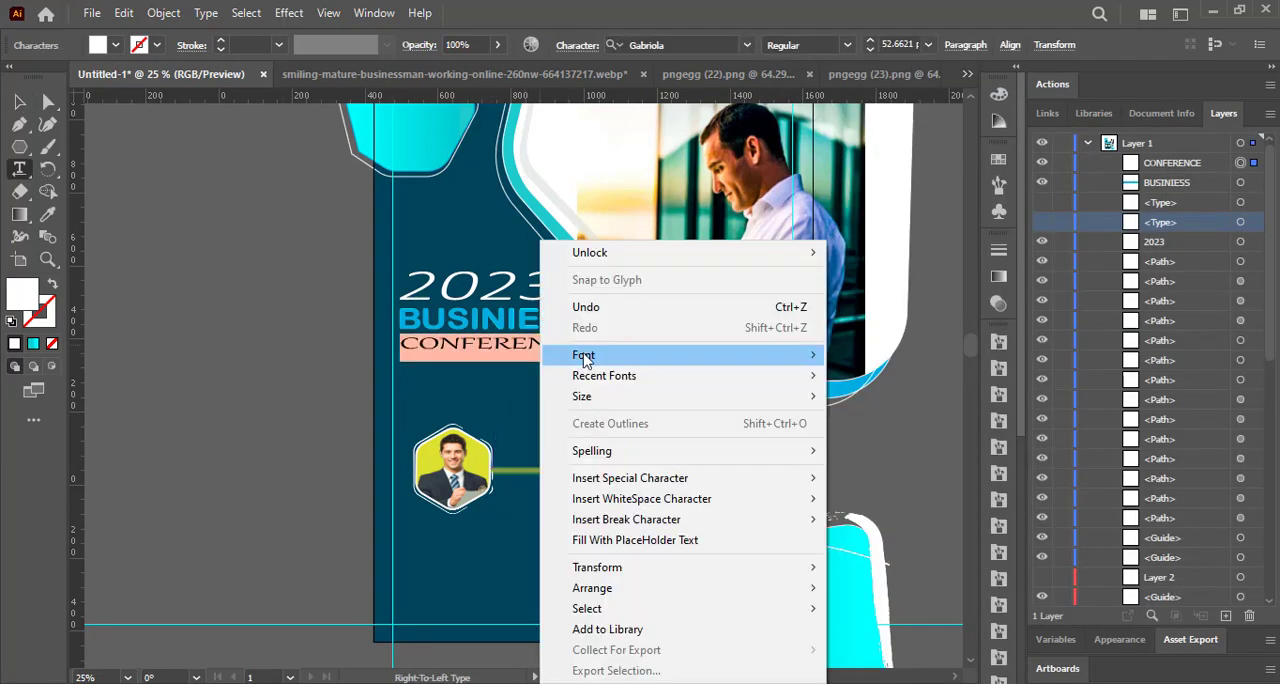
mouse_move(585, 358)
mouse_move(845, 29)
left_click(888, 102)
left_click(20, 102)
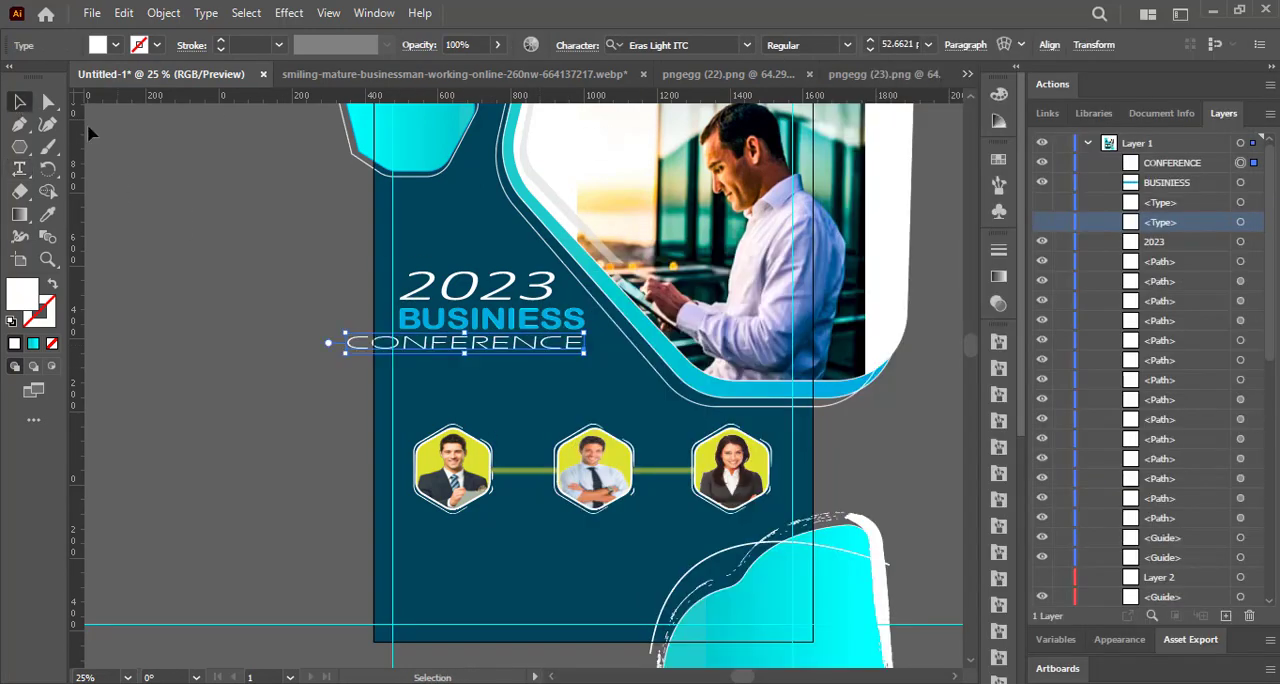
left_click_drag(344, 344, 400, 344)
left_click_drag(491, 335, 490, 346)
left_click(490, 368)
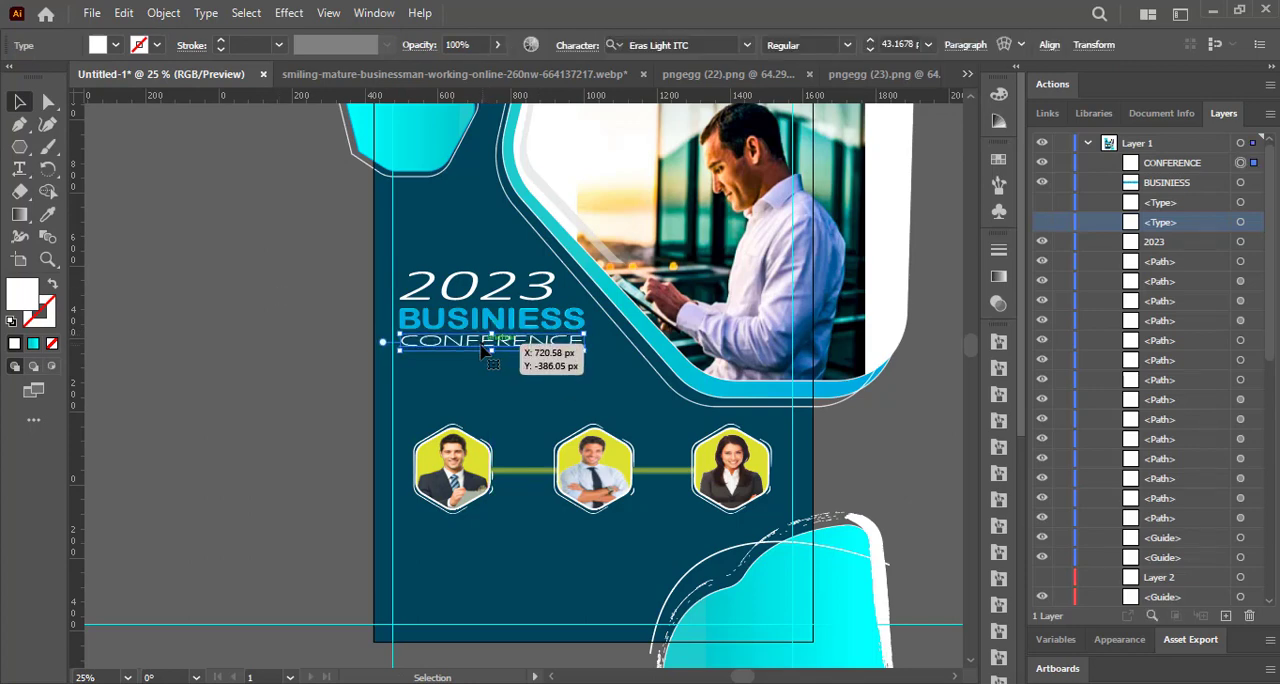
Draw a short white horizontal line with a 5 pt stroke below CONFERENCE and move the horizontal guide off it.
right_click(20, 147)
left_click(100, 240)
left_click_drag(352, 364, 496, 360)
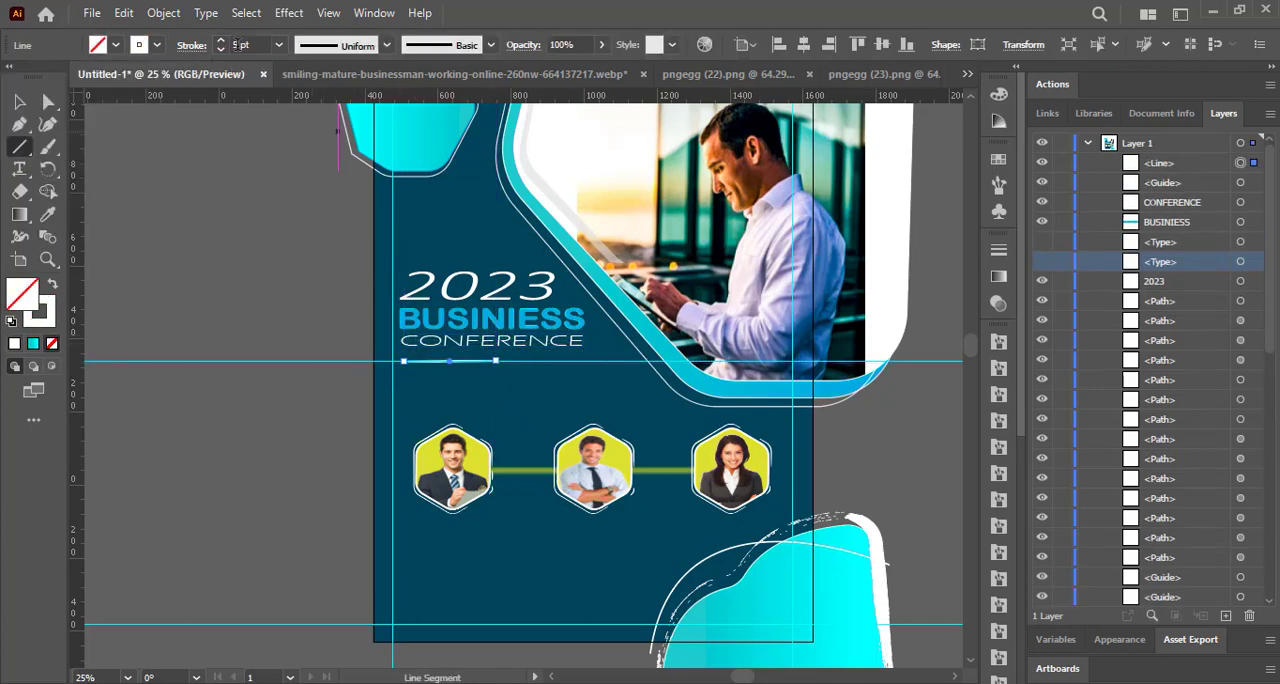
left_click(20, 102)
left_click_drag(203, 361, 225, 108)
Give the line below CONFERENCE round caps.
left_click(449, 361)
left_click(998, 250)
left_click(856, 297)
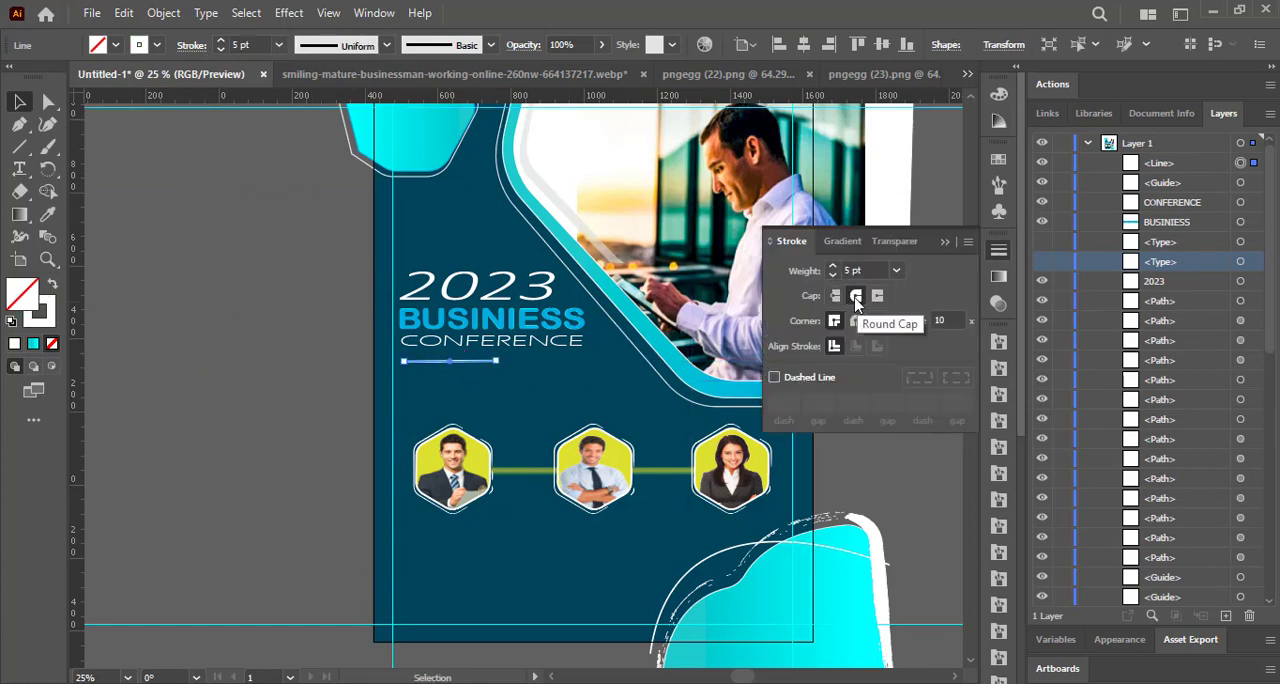
left_click(302, 287)
Give the large white outline arcs around the hexagons round caps and round corners, and adjust their width profile.
left_click(608, 427)
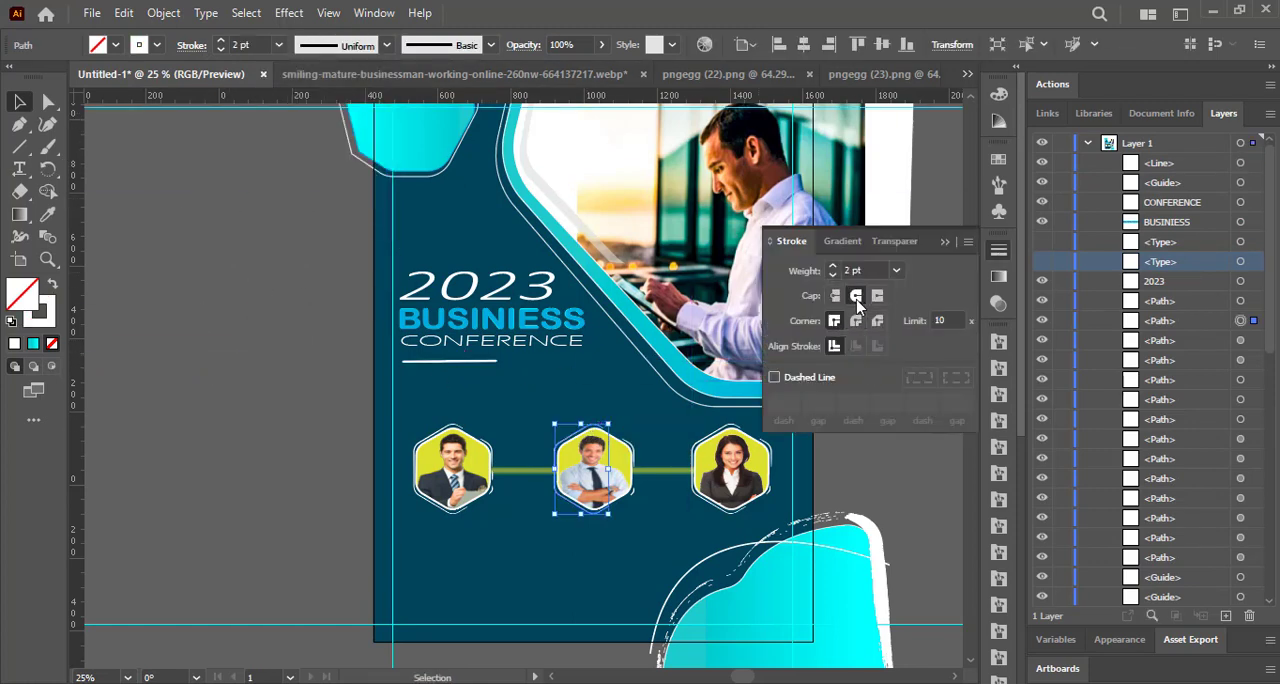
left_click(467, 422)
left_click(856, 321)
left_click(387, 45)
left_click(337, 78)
left_click(720, 428)
left_click(387, 45)
left_click(337, 78)
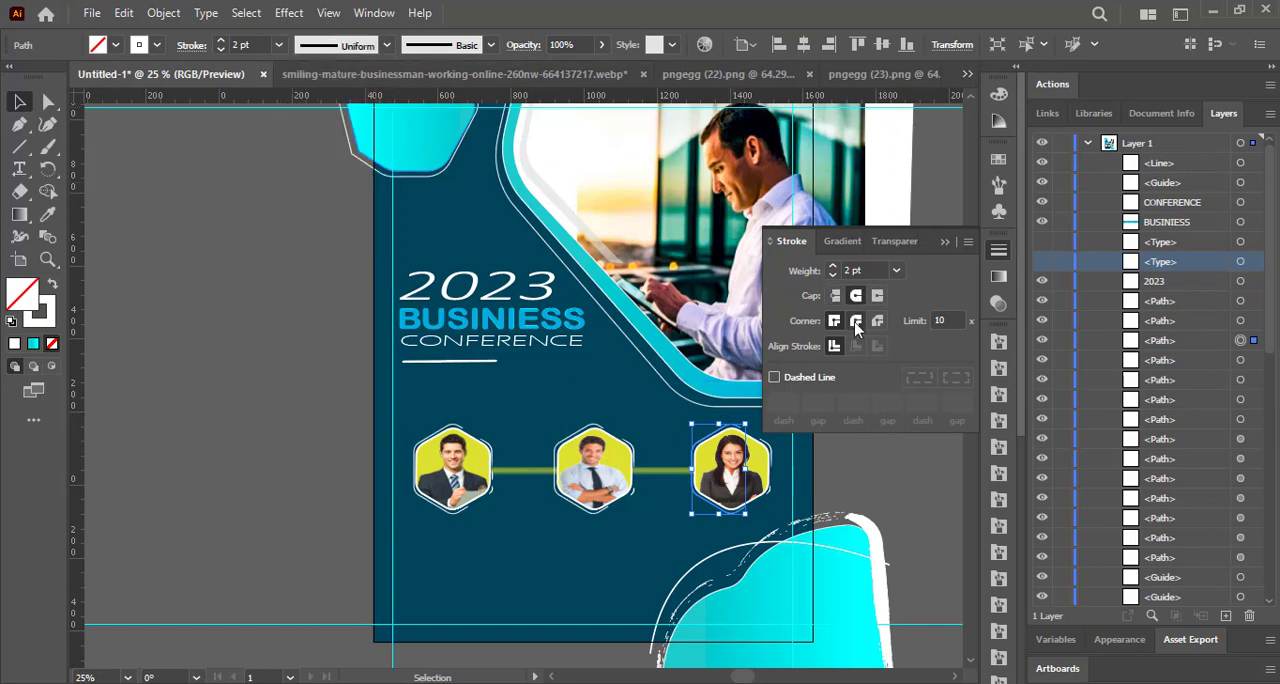
left_click(856, 321)
Apply round caps and round corners to the remaining short outline arcs beside the hexagons.
left_click(497, 452)
left_click(500, 466)
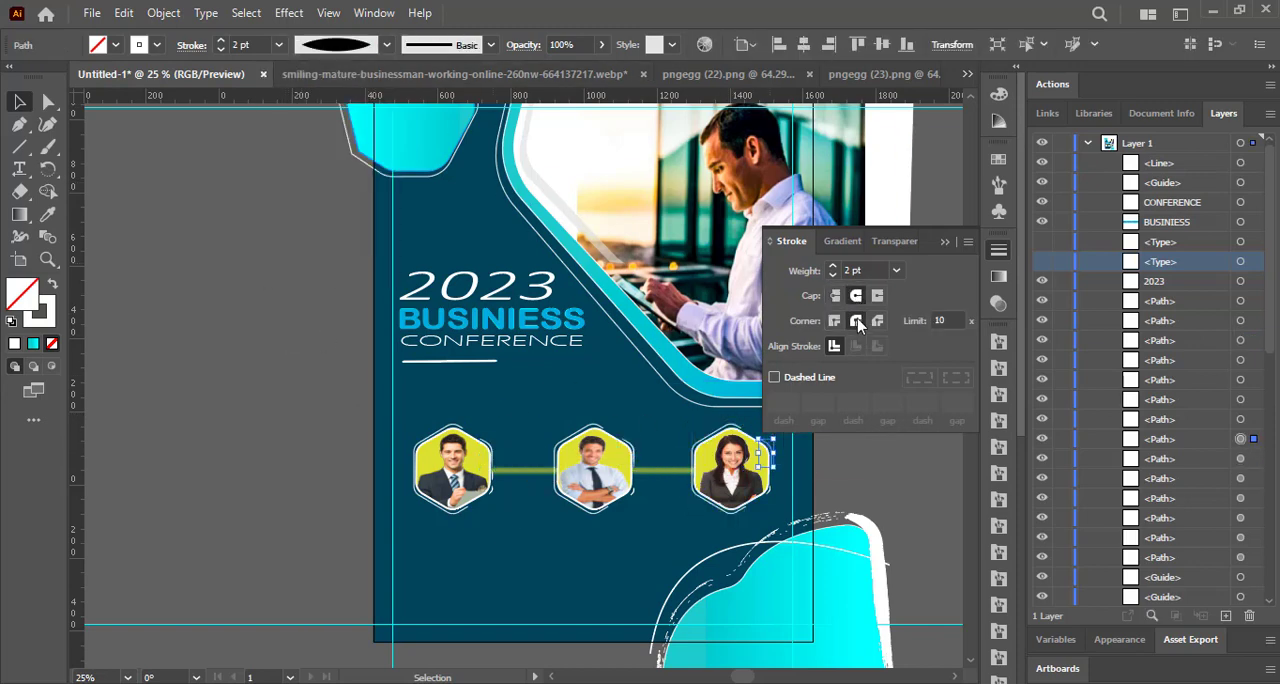
key("Return")
left_click(713, 506)
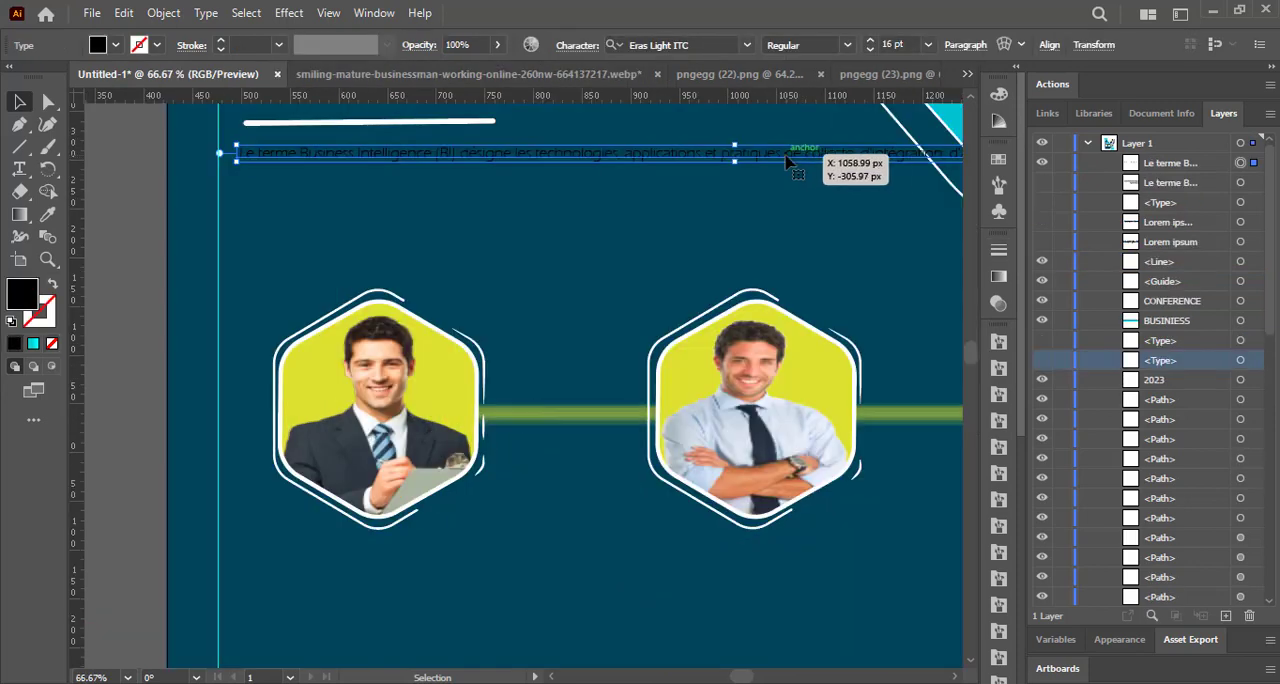
Add the French Business Intelligence paragraph in two lines and place it below the short white line under CONFERENCE.
double_click(786, 156)
key("Return")
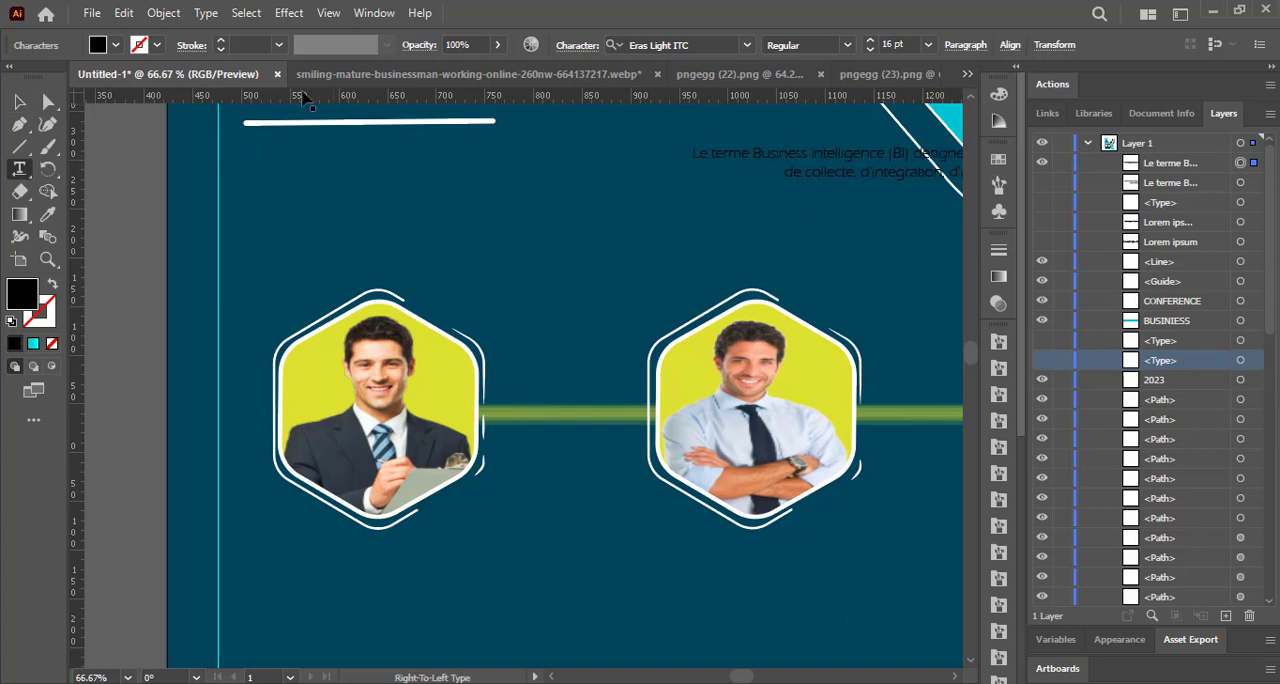
left_click(20, 102)
left_click_drag(749, 153, 303, 146)
Select all the text of the Business Intelligence paragraph and align it left.
key("t")
left_click(369, 158)
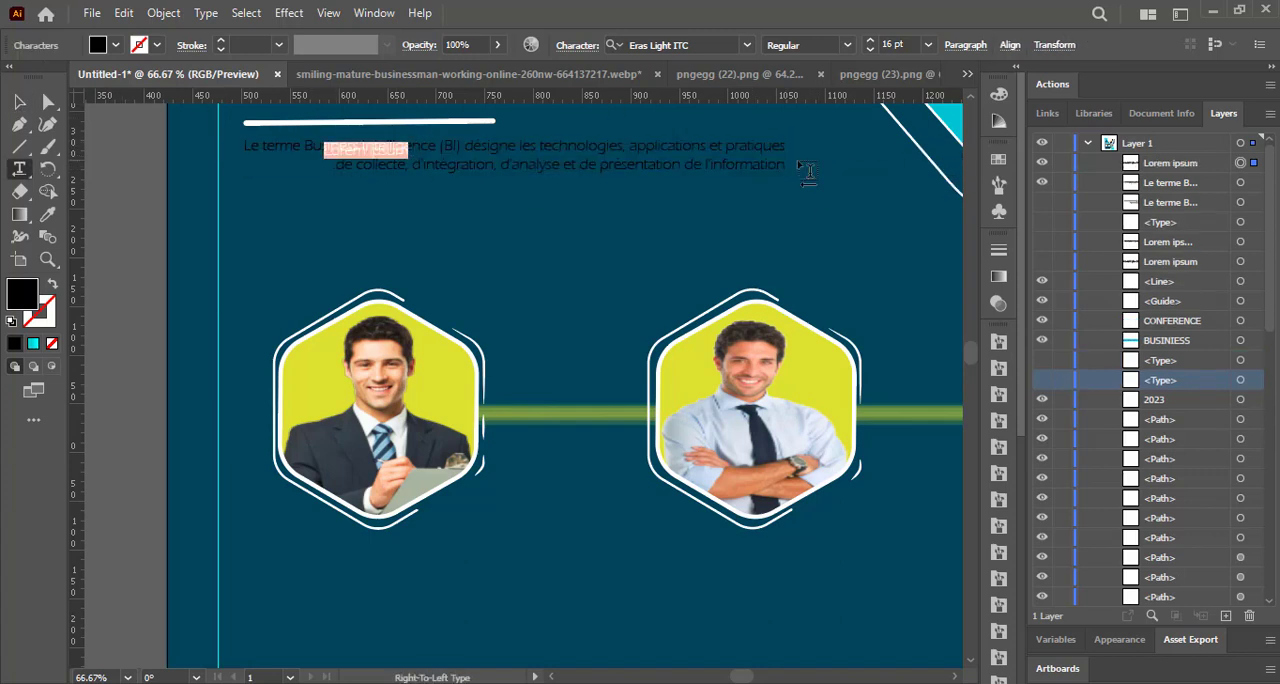
left_click(809, 175)
mouse_move(240, 146)
left_mouse_down()
mouse_move(786, 170)
mouse_move(245, 146)
left_mouse_up()
left_click(781, 168)
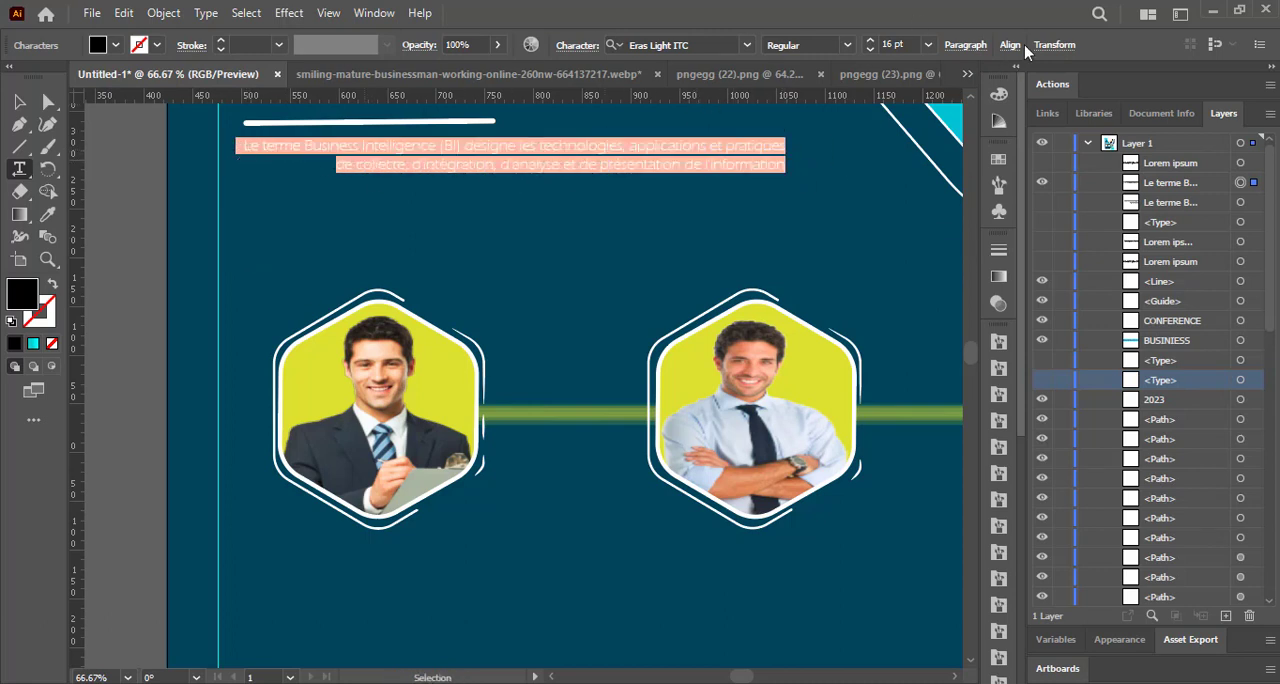
left_click_drag(1019, 113, 1041, 396)
left_click(998, 486)
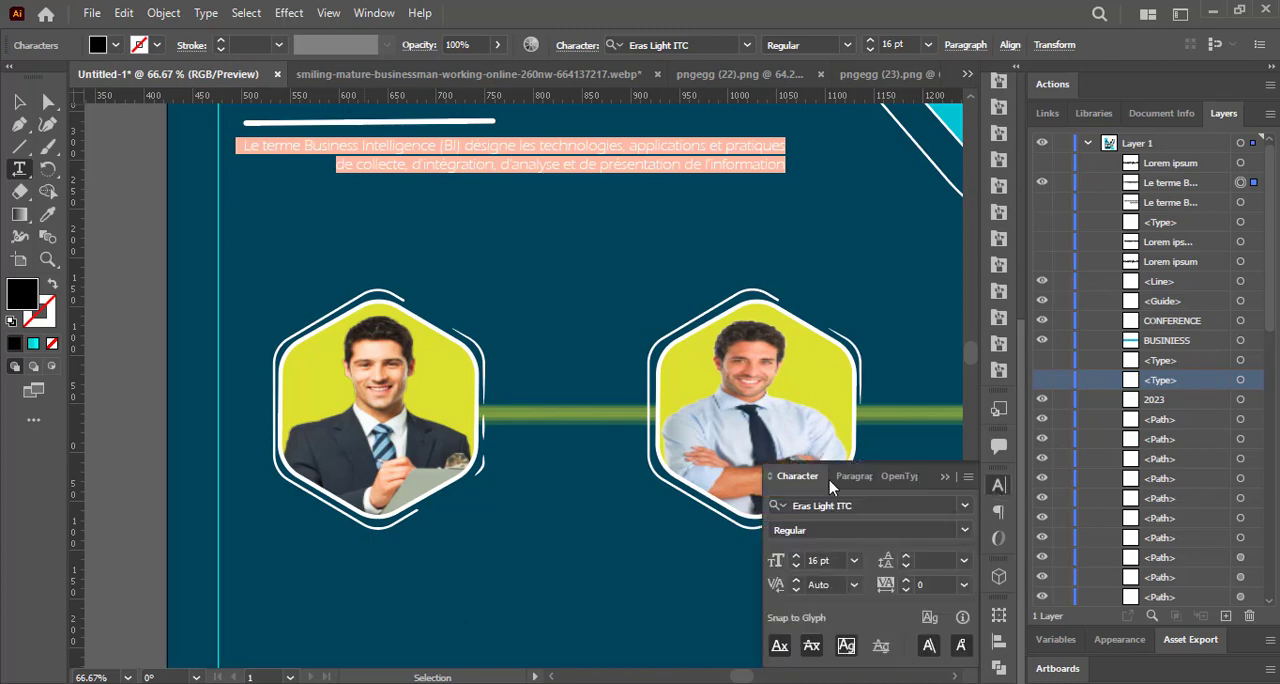
left_click(838, 478)
left_click(780, 508)
left_click(960, 508)
left_click(906, 509)
left_click(811, 509)
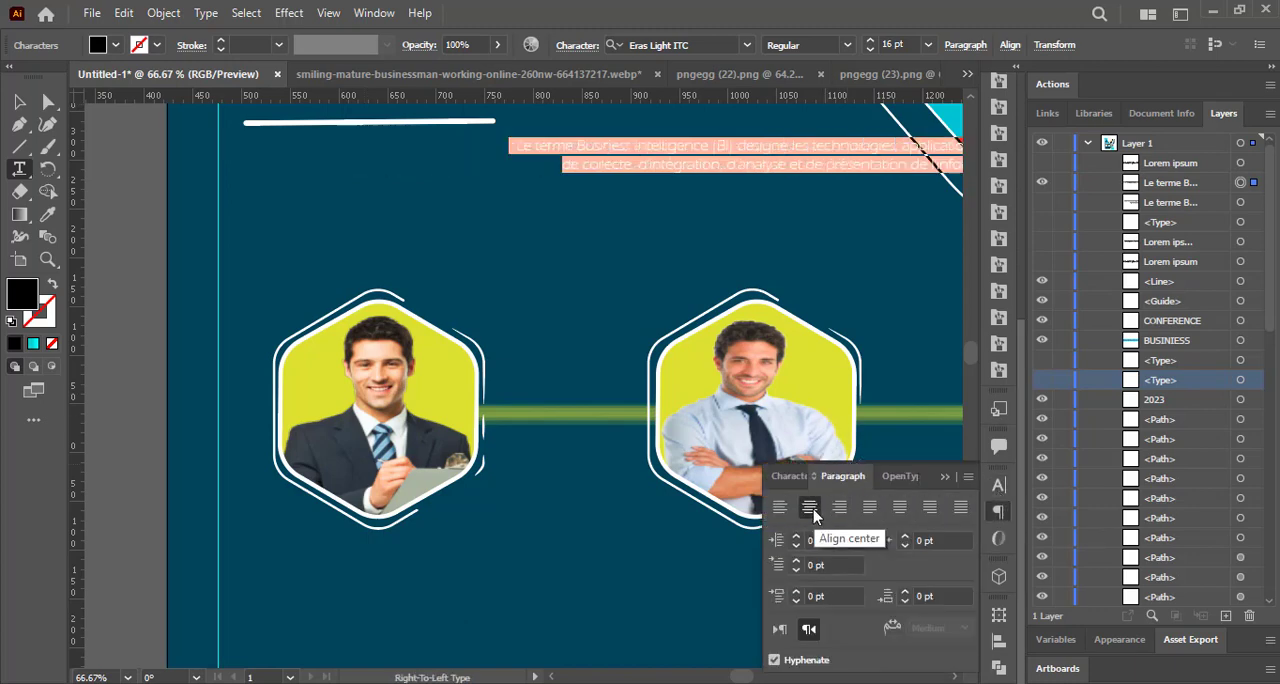
left_click(780, 508)
Move the paragraph to start beneath the short white line and enlarge its text to 24 pt.
key("Escape")
left_click_drag(838, 146, 715, 164)
double_click(263, 146)
key("ctrl+shift+period")
key("ctrl+shift+period")
key("ctrl+shift+period")
key("ctrl+shift+period")
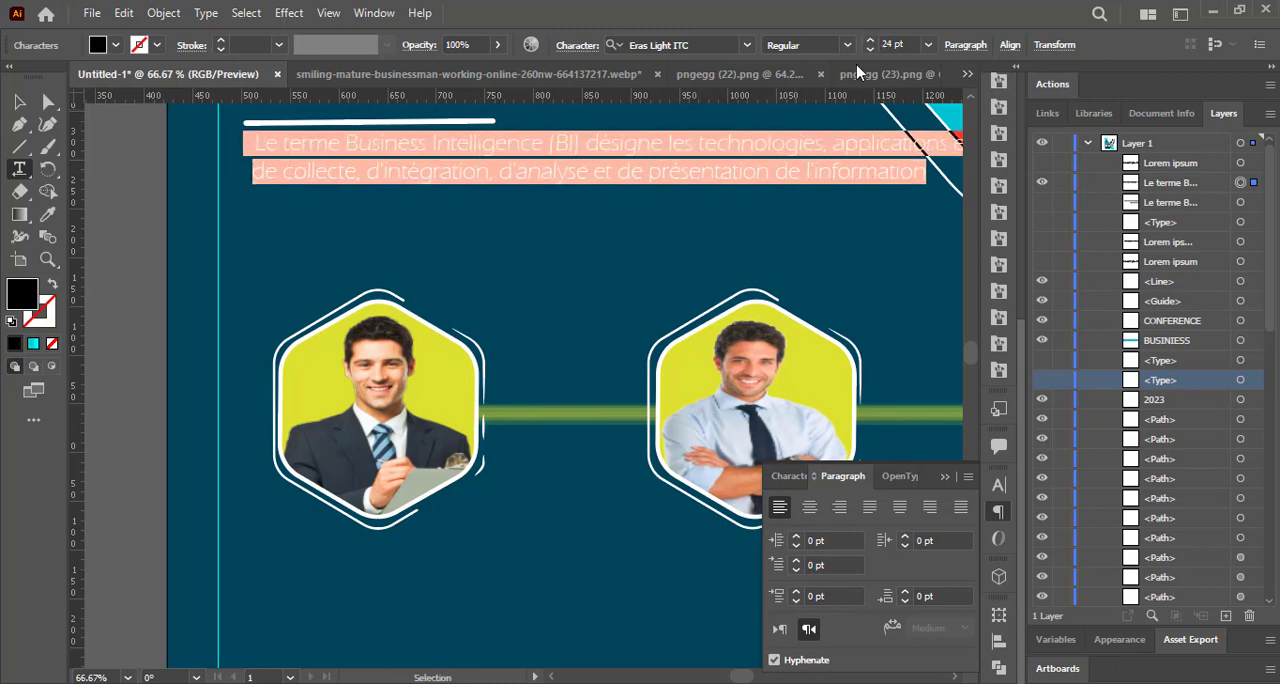
Rebreak the paragraph into shorter lines, with breaks after "technologies," and "d'intégration,".
left_click(835, 150)
left_click(257, 200)
key("BackSpace")
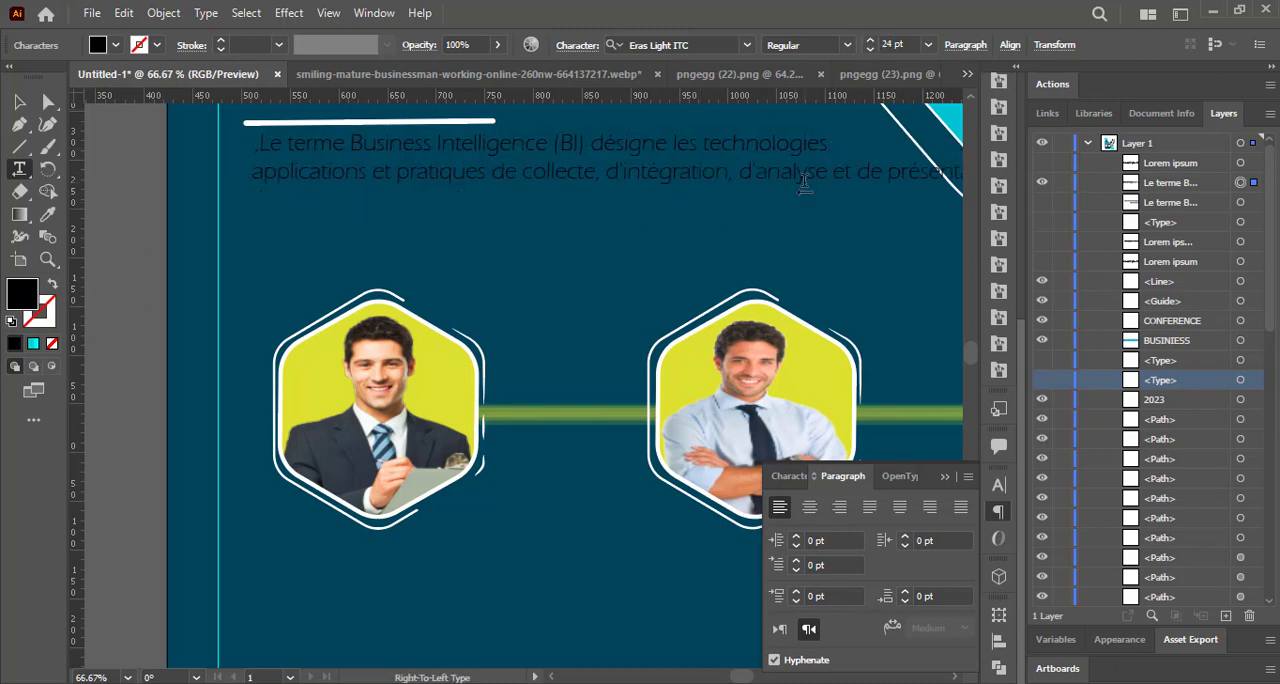
scroll(968, 355, "up", 2)
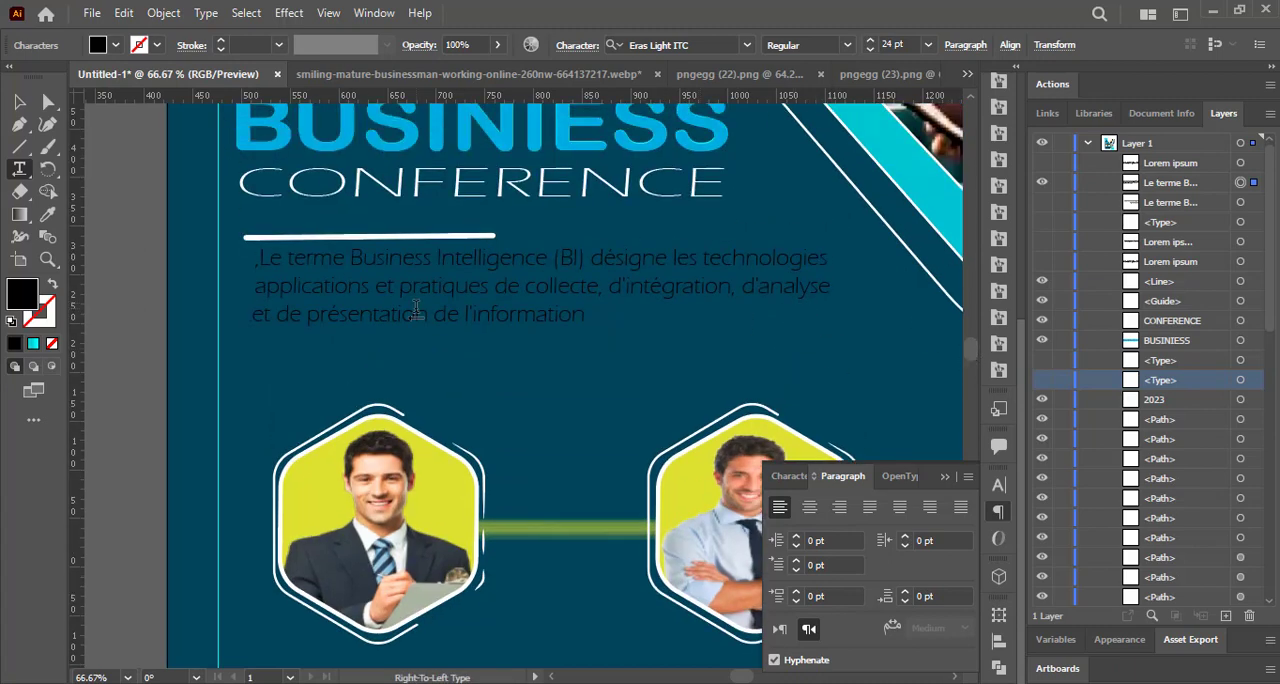
left_click(268, 316)
key("BackSpace")
left_click(737, 288)
key("Return")
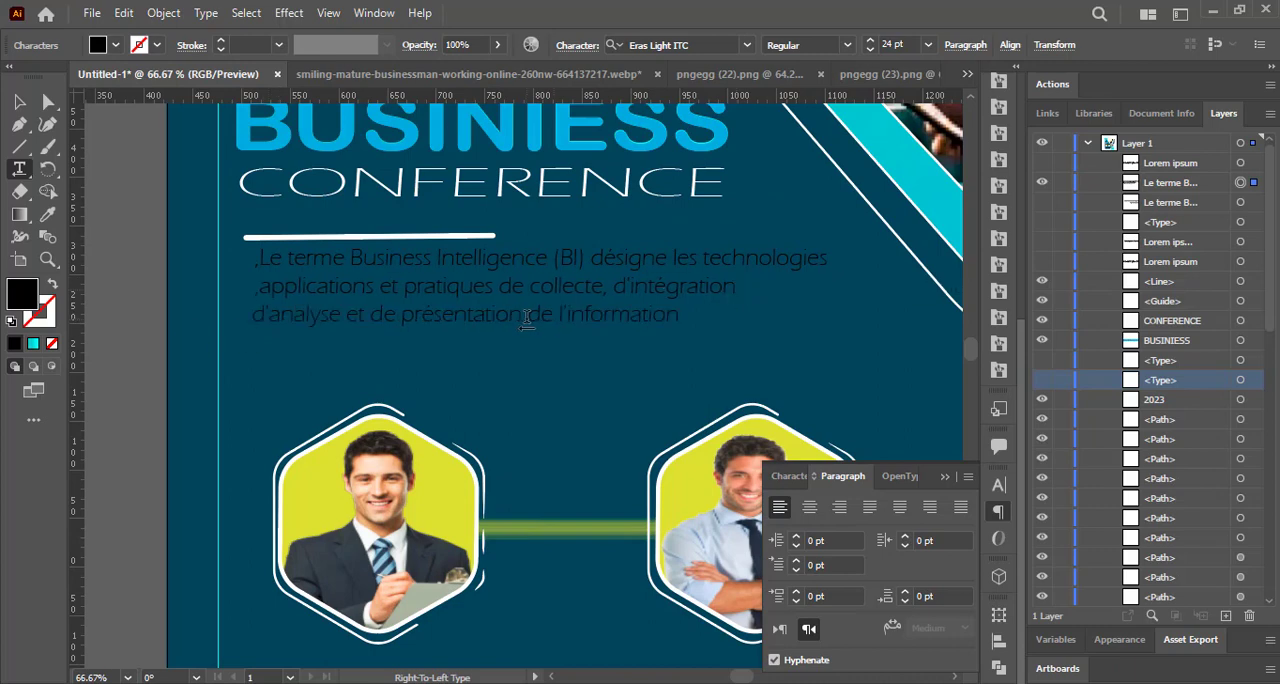
Draw a small star bullet in front of the paragraph's first line and fill it with a near-black colour.
left_click_drag(19, 146, 80, 222)
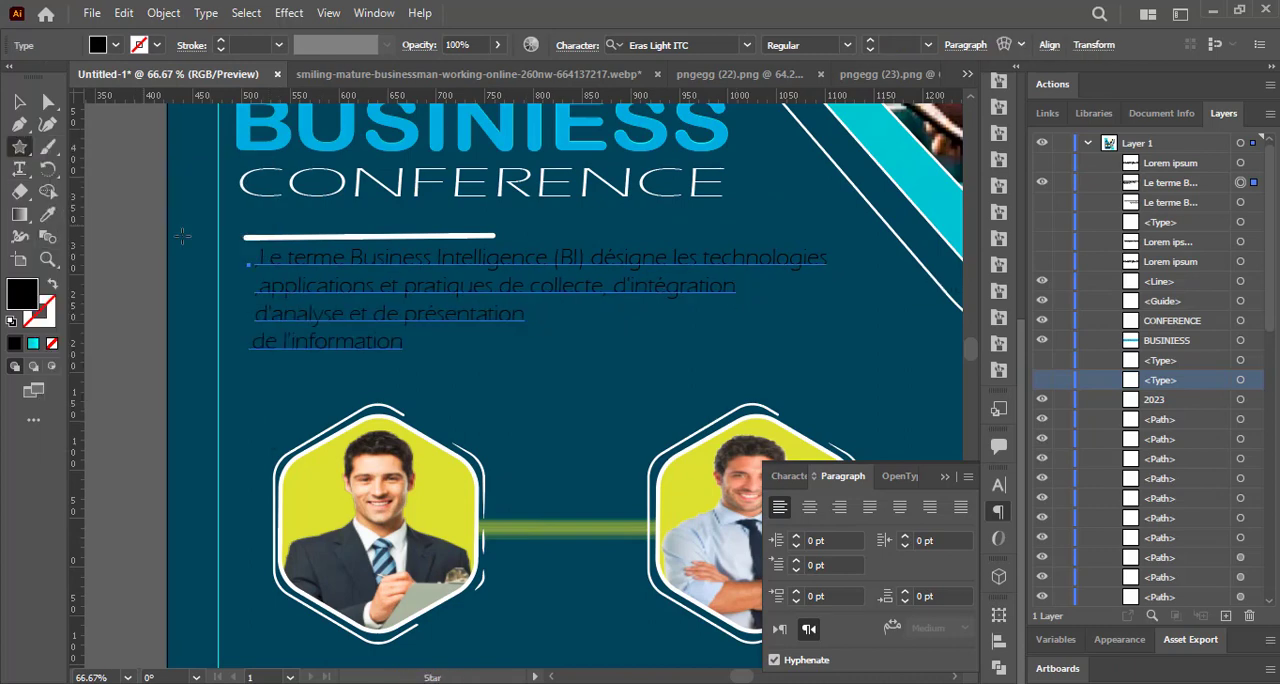
left_click_drag(227, 252, 229, 255)
left_click(115, 44)
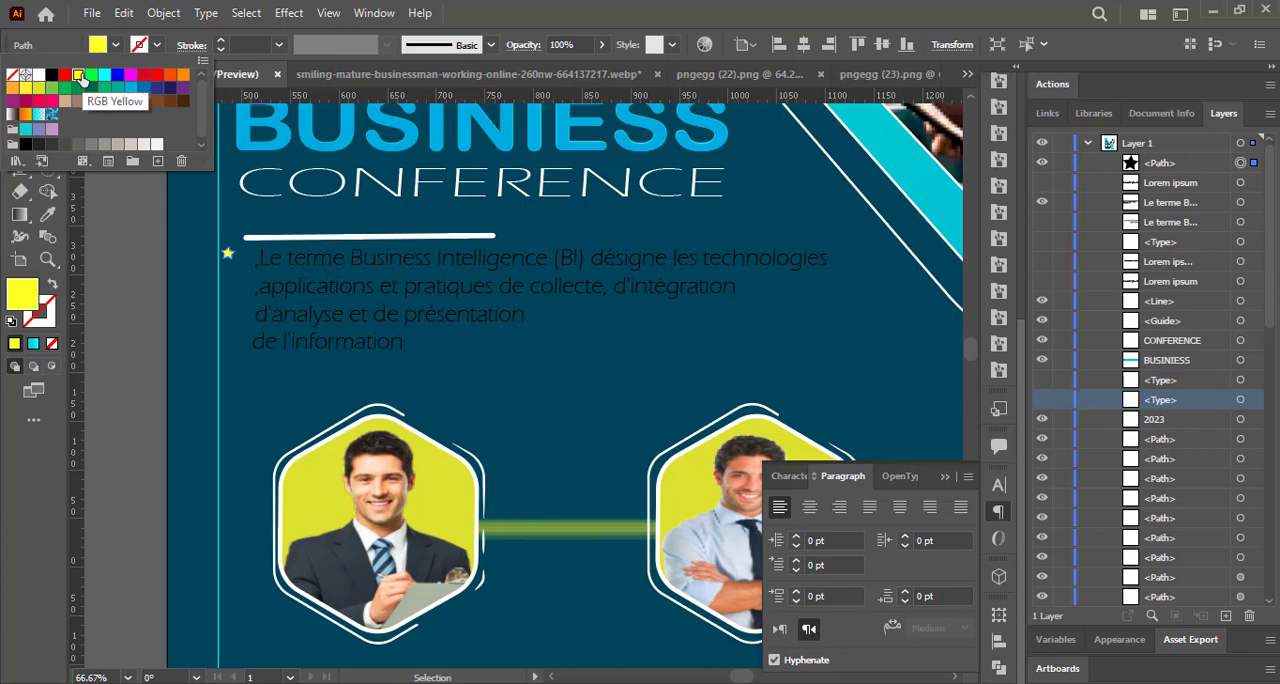
left_click(79, 76)
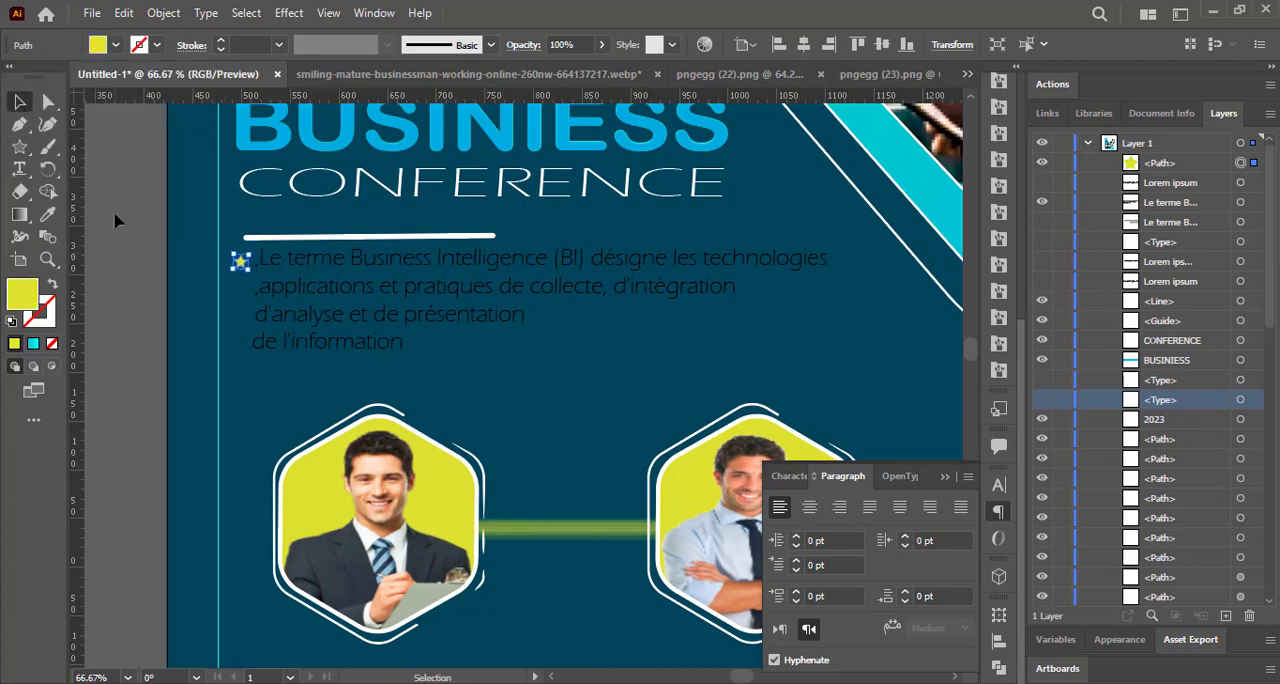
left_click(115, 45)
left_click(140, 88)
left_click(38, 141)
left_click(114, 222)
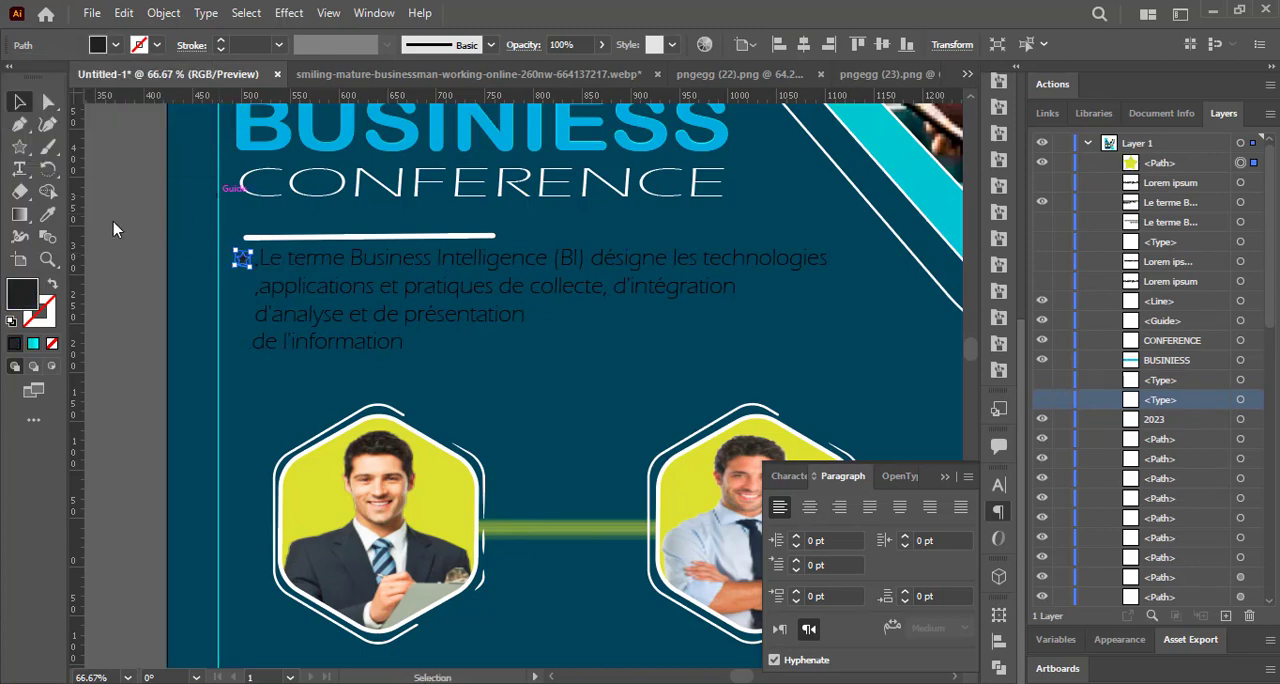
left_click(113, 222)
Nudge the paragraph and the star bullet slightly down, away from the white line, keeping the star level with the first line.
left_click(390, 266)
key("Down")
key("Down")
key("Down")
key("Down")
left_click(231, 259)
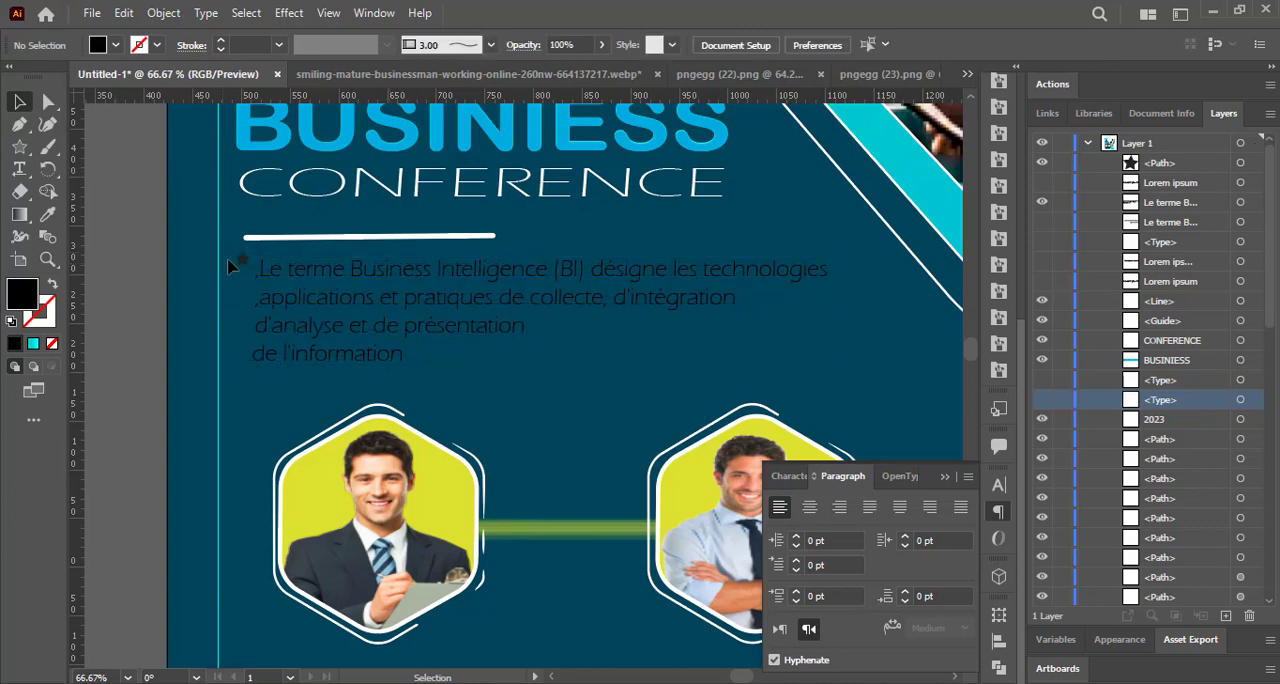
left_click(242, 266)
key("Down")
key("Down")
key("Down")
key("Down")
Give the star bullet a white 1 pt stroke.
left_click(119, 213)
left_click(243, 270)
left_click(139, 45)
left_click(40, 74)
left_click(132, 237)
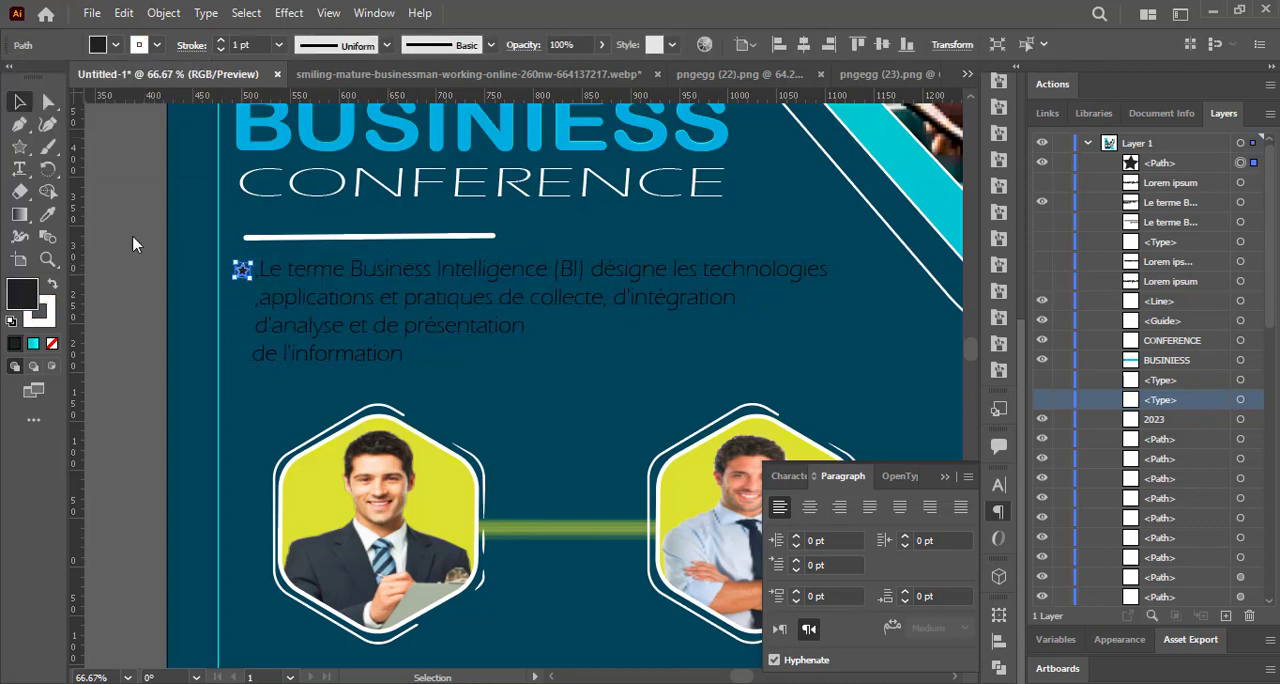
left_click(132, 237)
left_click(241, 270)
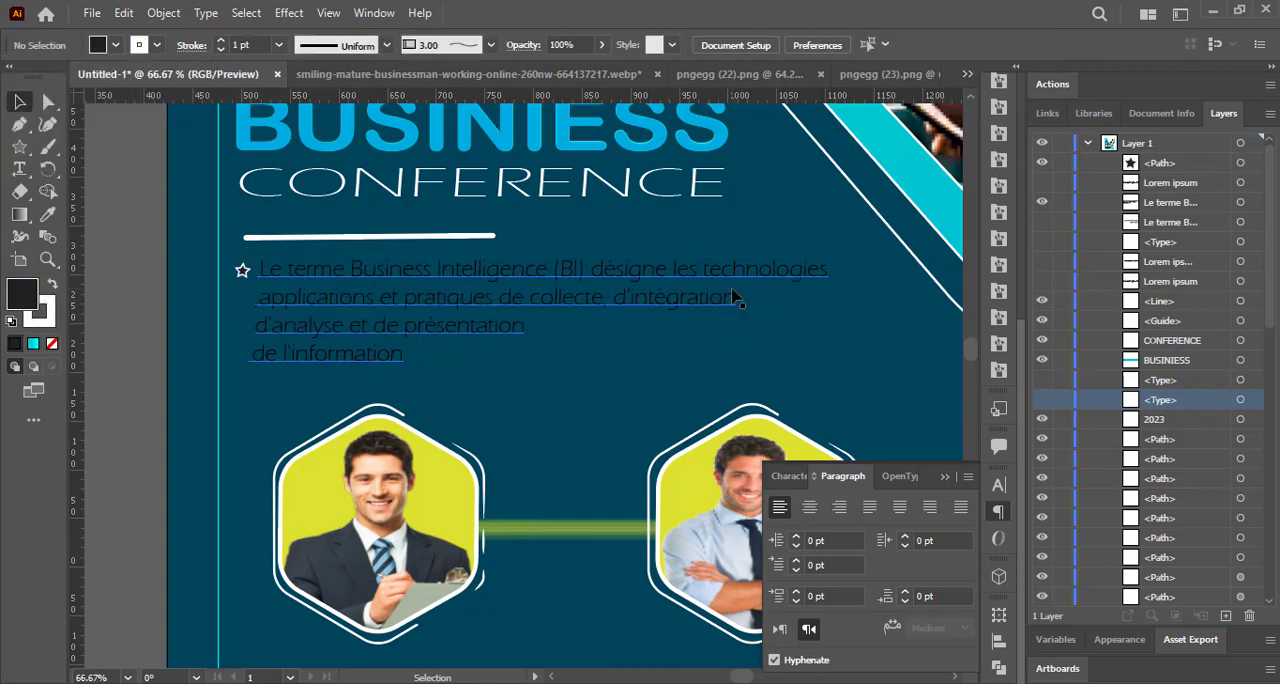
double_click(630, 271)
left_click_drag(266, 270, 401, 360)
left_click(151, 258)
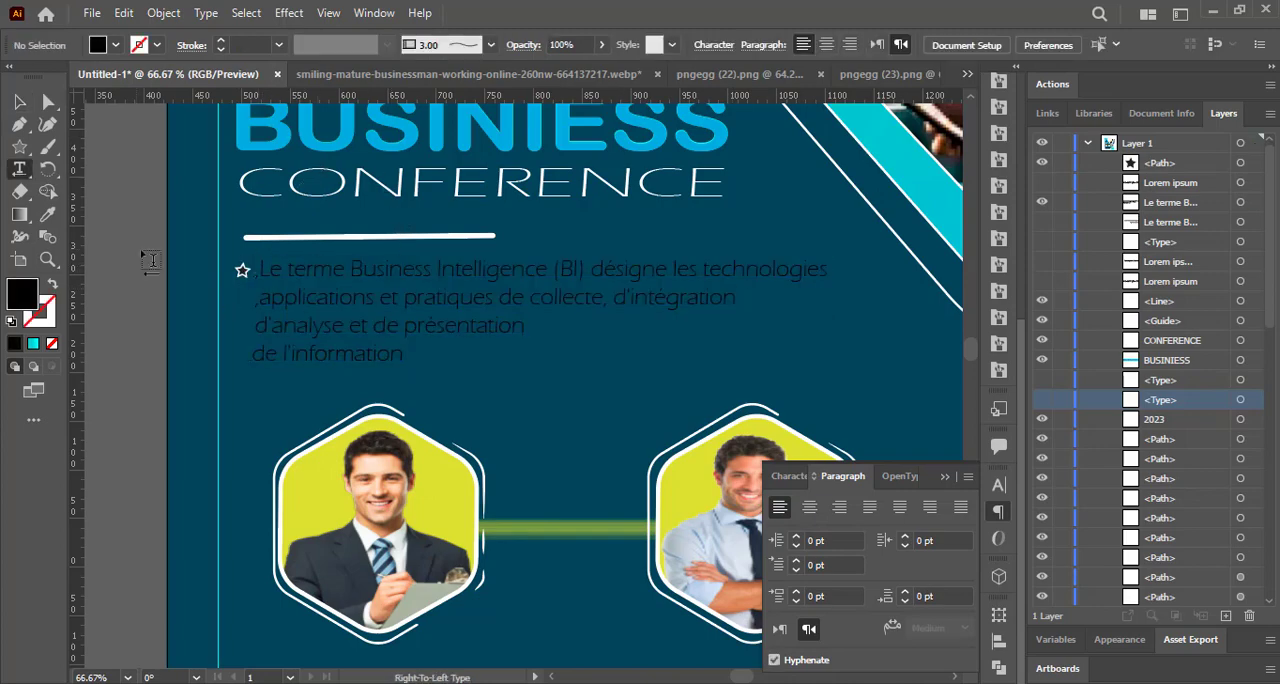
Move the 2023 title slightly up to leave a gap above BUSINIESS.
scroll(626, 553, "down", 2)
left_click_drag(971, 371, 971, 347)
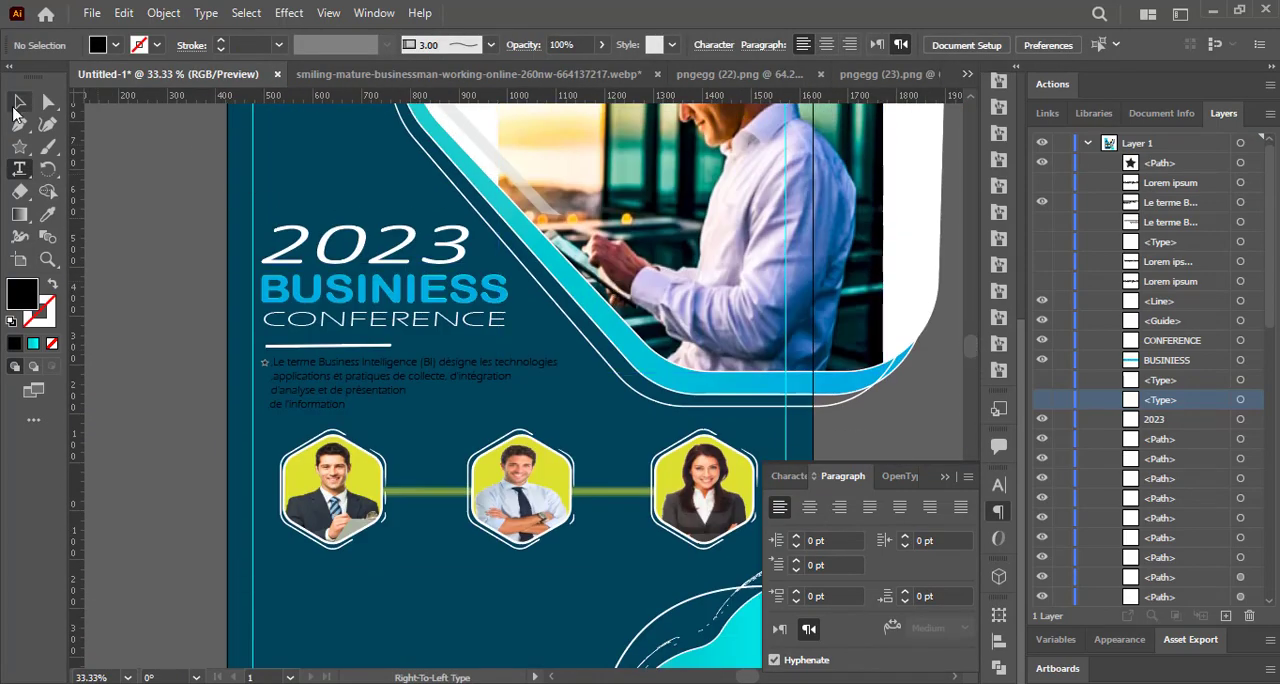
left_click(20, 102)
left_click(361, 237)
left_click_drag(360, 232, 361, 217)
left_click(206, 220)
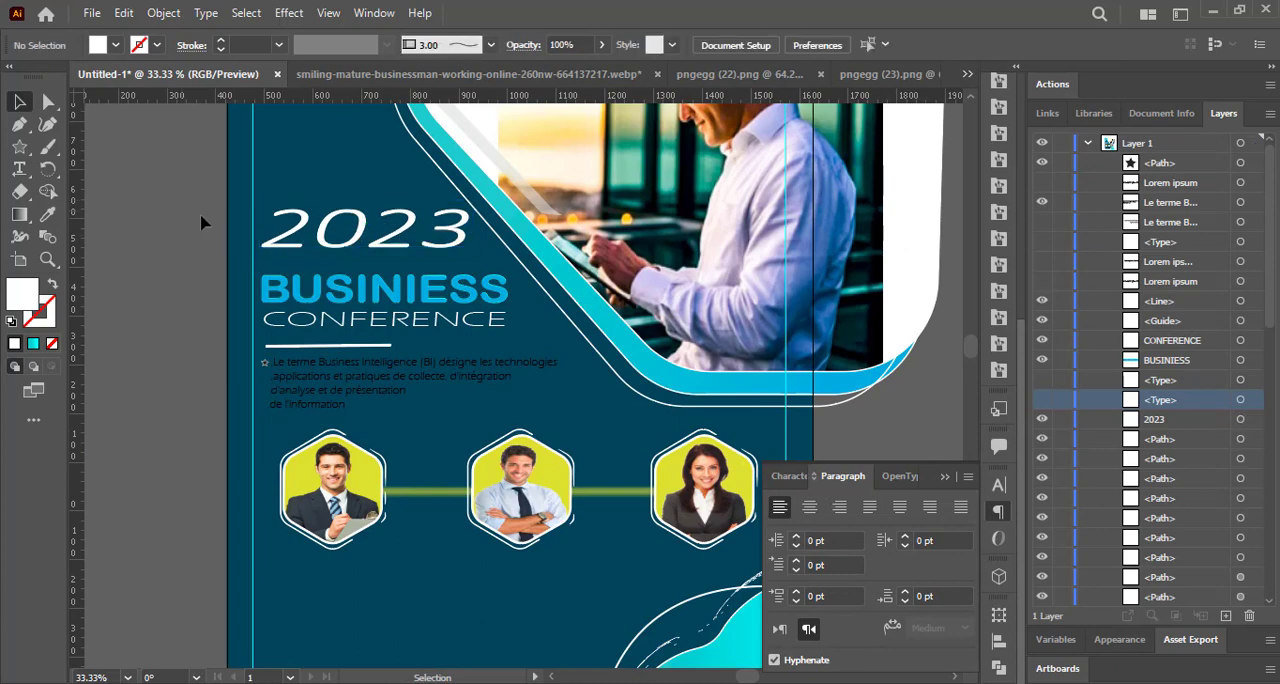
Draw a narrow bar below the first portrait hexagon, round its ends fully and fill it yellow-green.
scroll(973, 339, "down", 1)
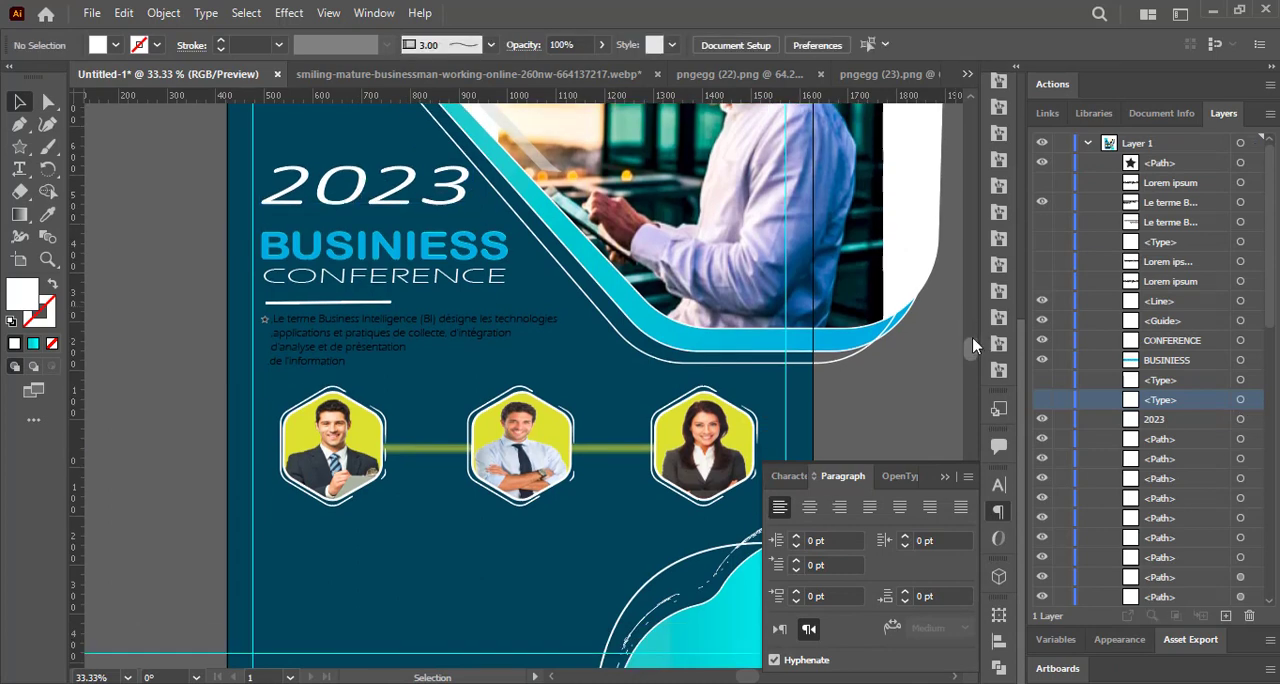
left_click_drag(20, 147, 70, 146)
left_click_drag(280, 568, 405, 586)
key("a")
left_click(115, 45)
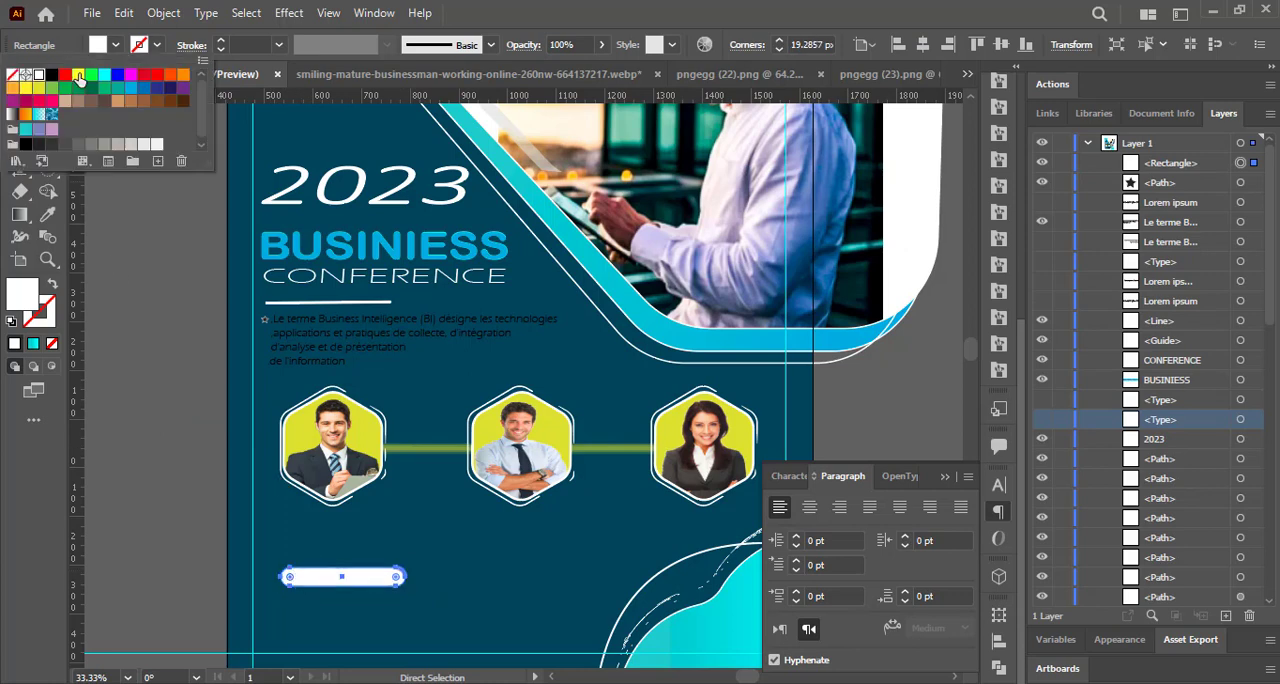
left_click(50, 109)
left_click(129, 206)
Start a new text line just below the yellow-green bar.
left_click_drag(971, 349, 973, 362)
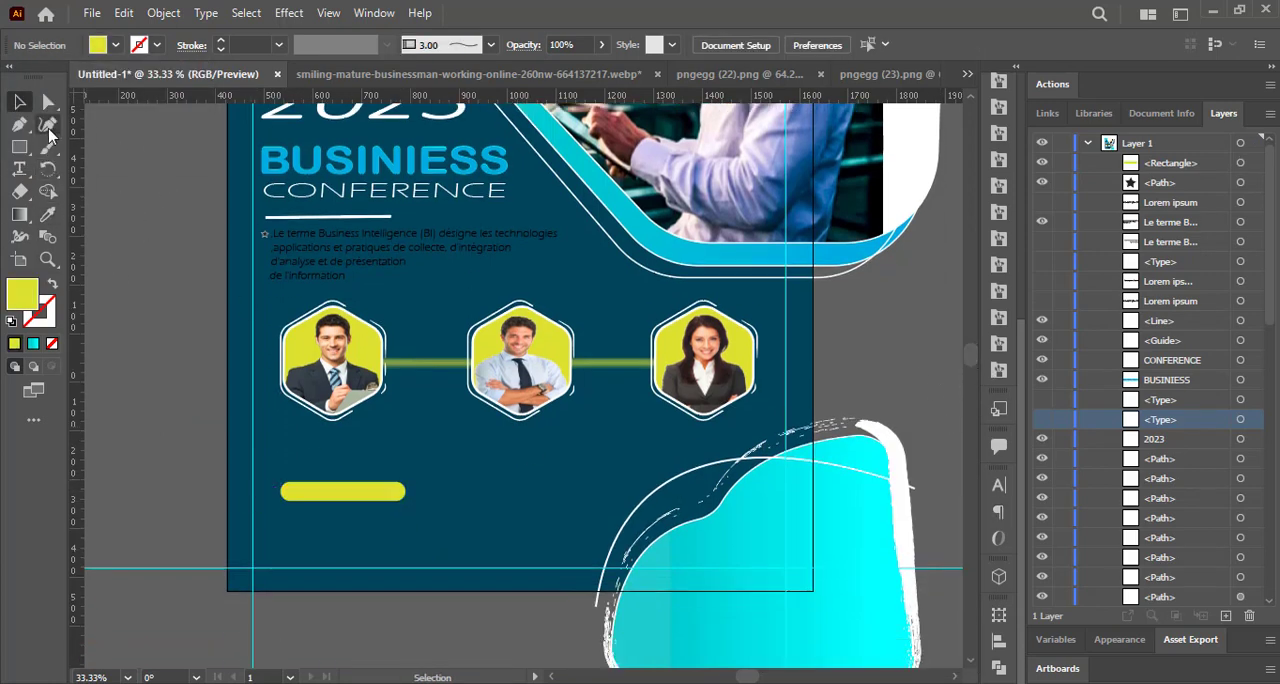
key("t")
left_click(286, 505)
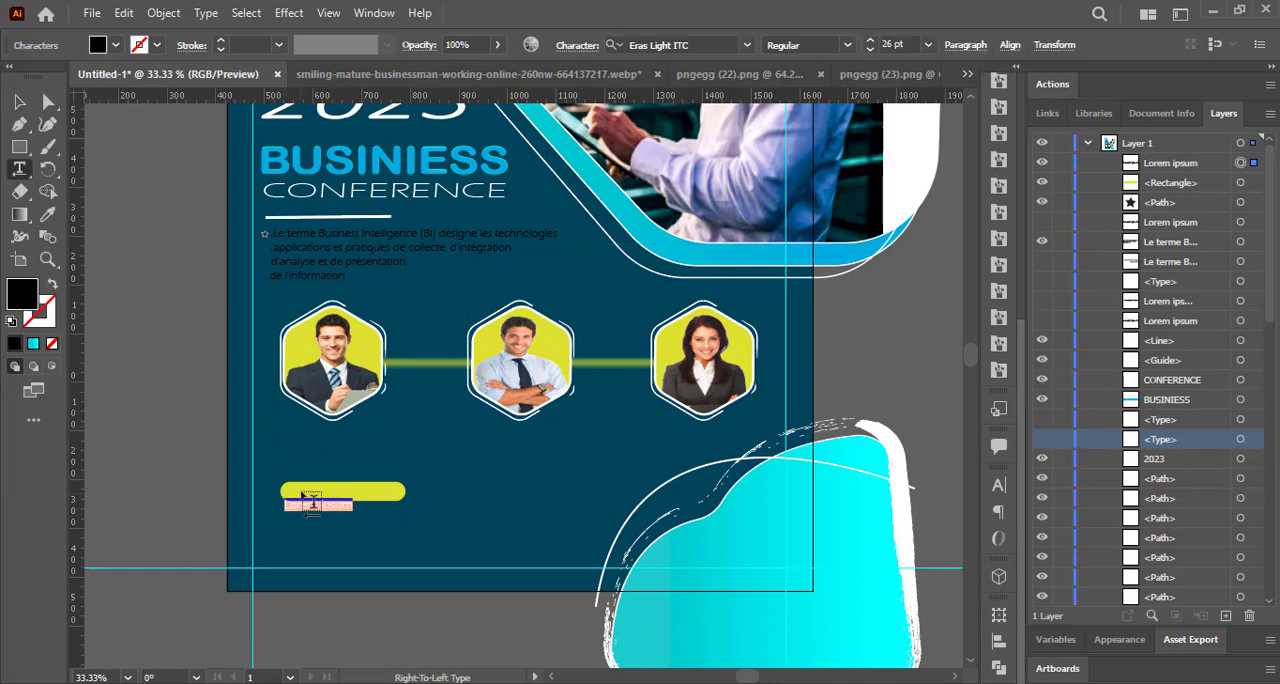
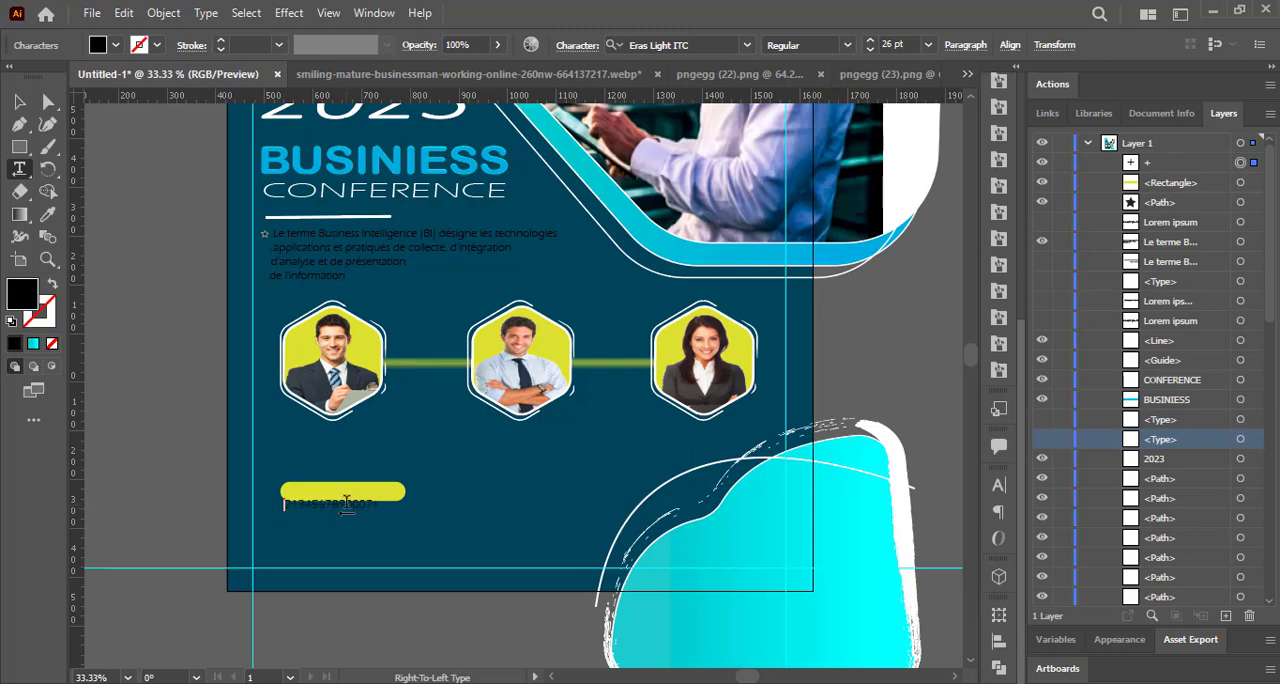
Fill the phone number text white and move it slightly down, clear of the yellow-green bar.
left_click(97, 47)
left_click(42, 90)
left_click(20, 102)
left_click_drag(351, 507, 350, 522)
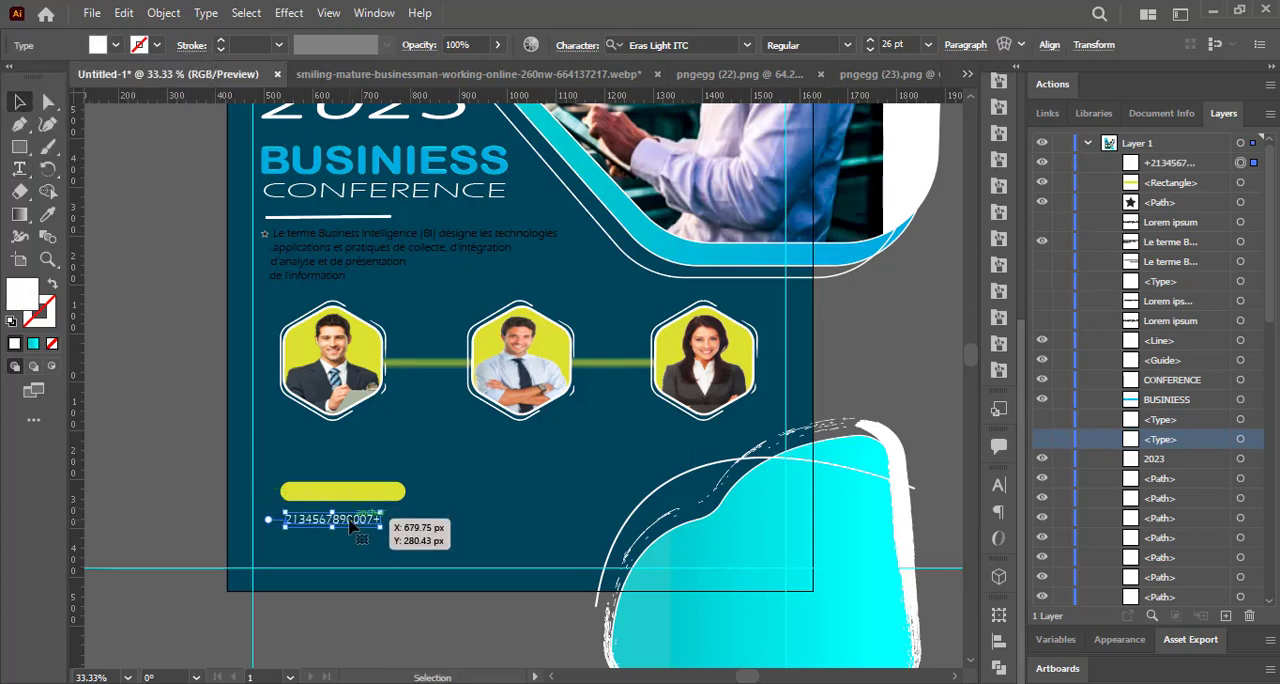
left_click(19, 168)
left_click(285, 533)
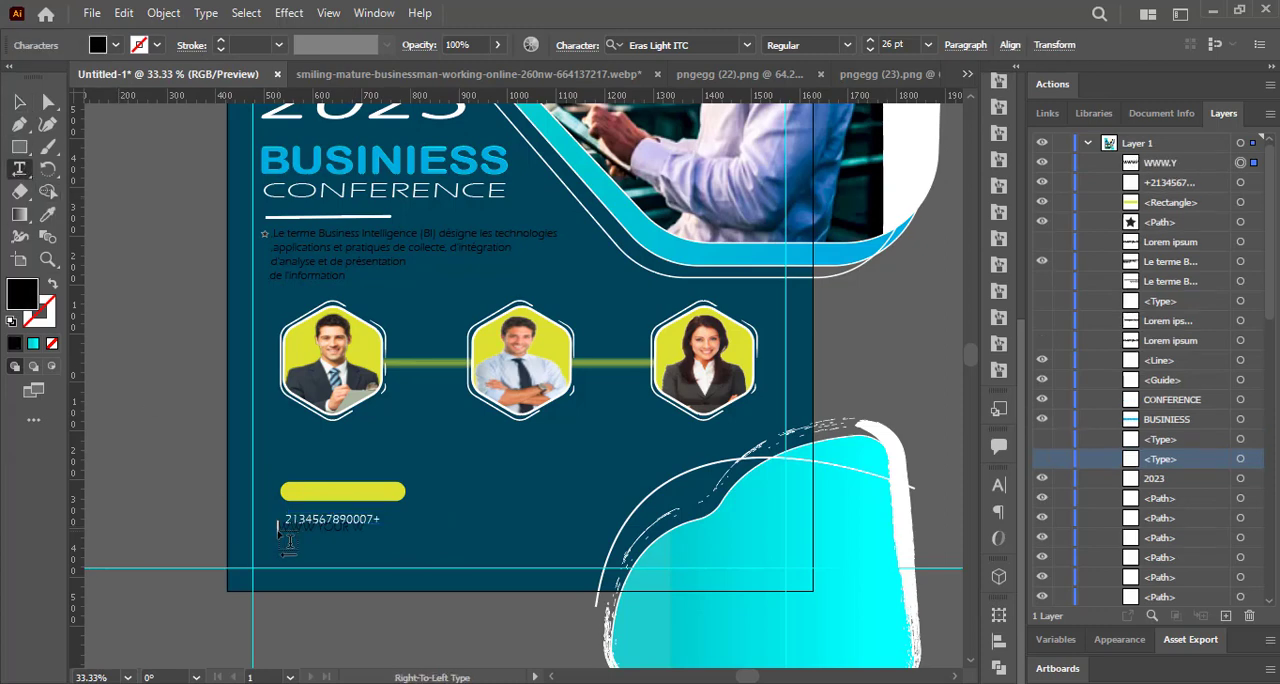
left_click_drag(282, 535, 395, 551)
left_click(97, 46)
left_click(42, 91)
left_click(152, 391)
left_click(20, 102)
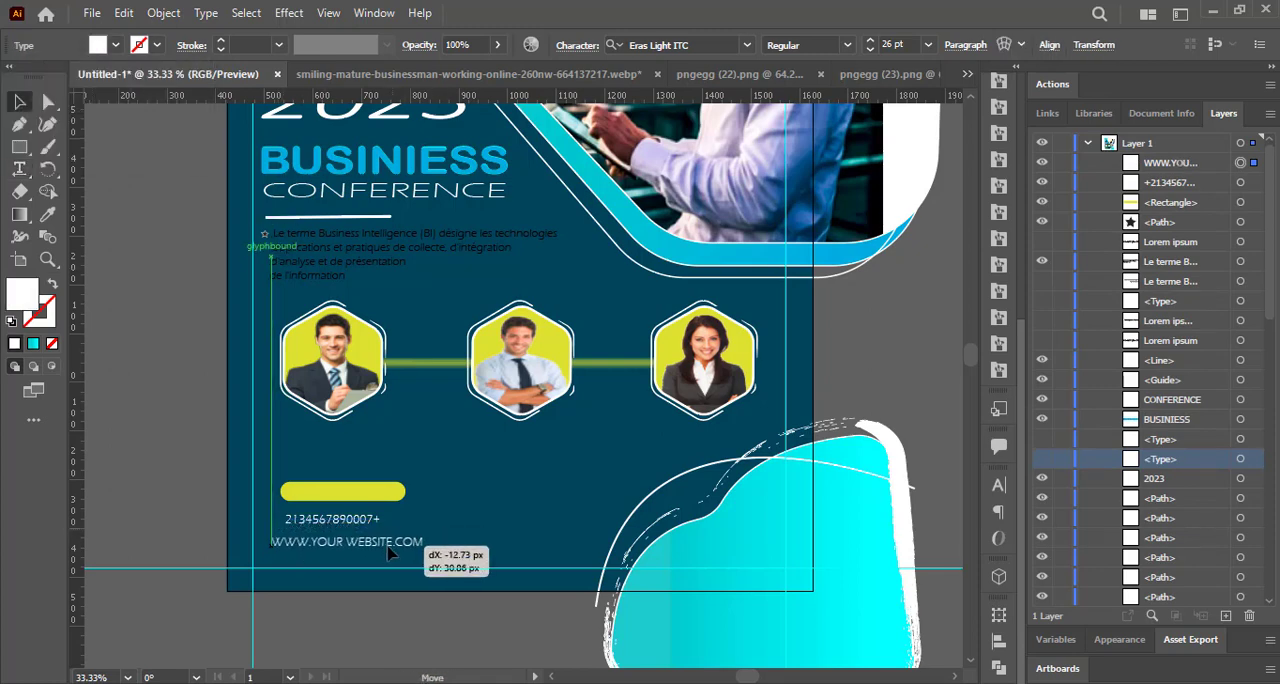
left_click(173, 388)
Draw a short vertical line beside the contact text and place a vertical guide along it.
left_click_drag(19, 146, 100, 237)
left_click_drag(455, 482, 455, 537)
left_click_drag(76, 350, 455, 390)
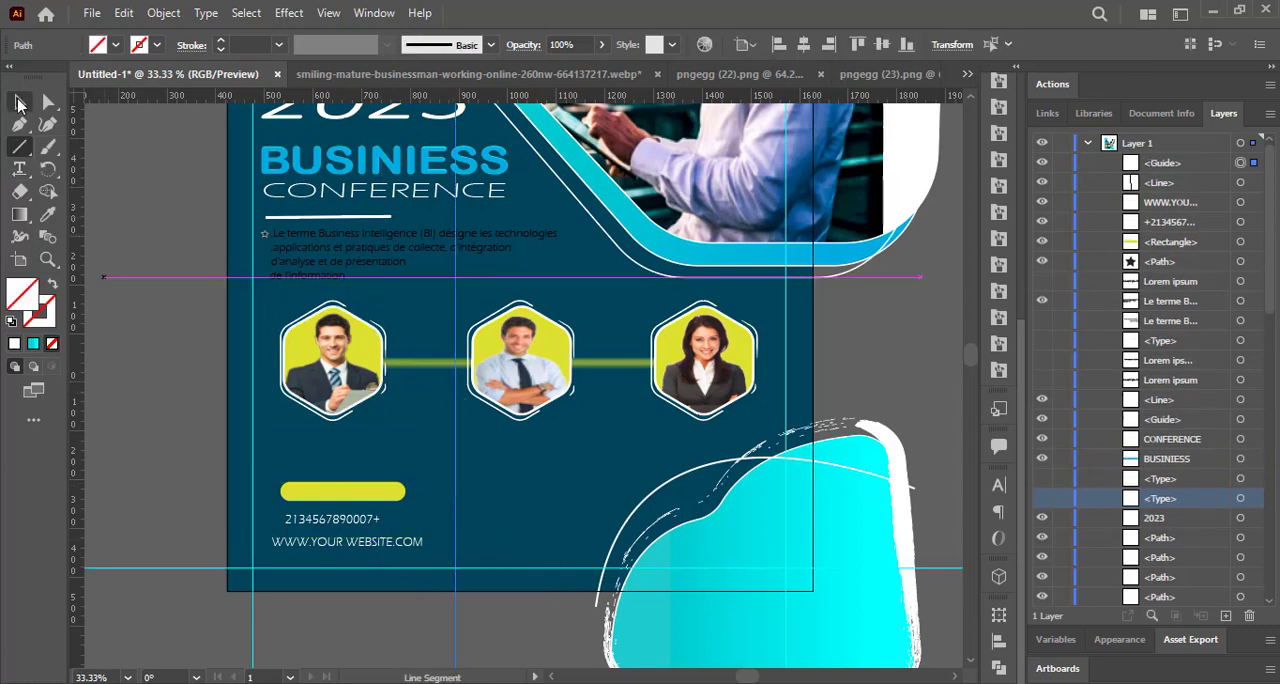
left_click(20, 102)
double_click(1043, 164)
left_click(1240, 183)
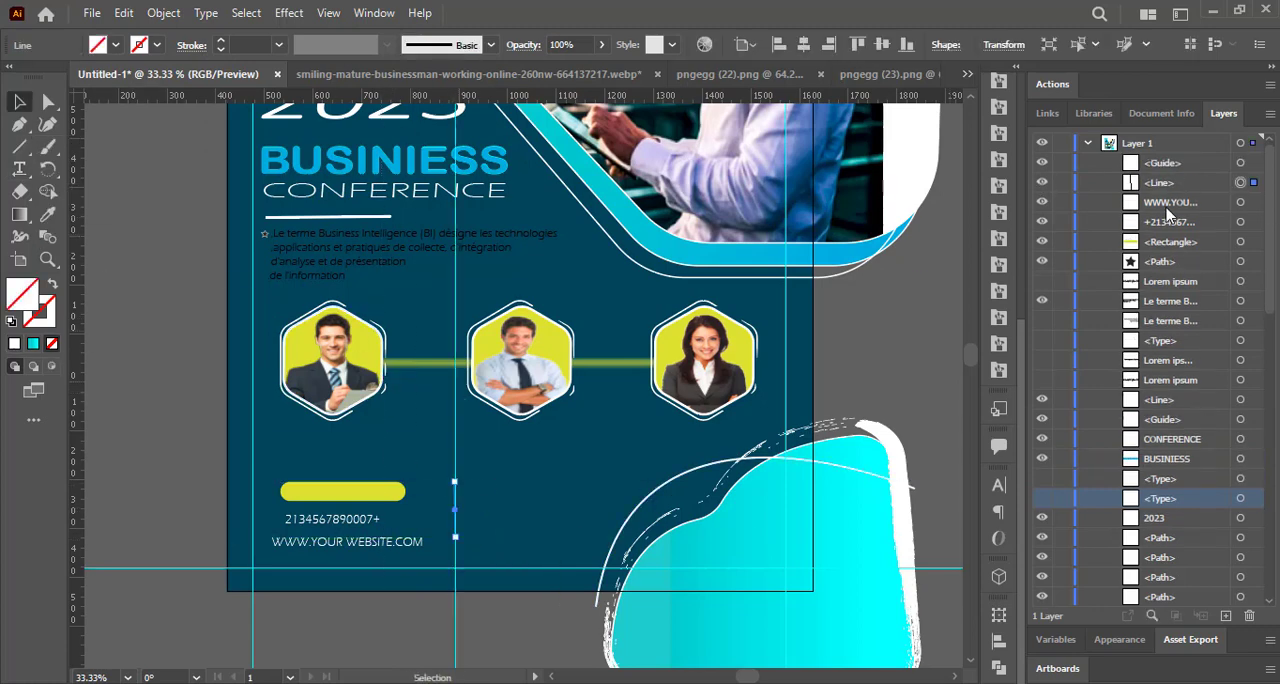
Give the vertical line a white 4 pt stroke.
left_click(142, 46)
left_click(34, 72)
left_click(237, 45)
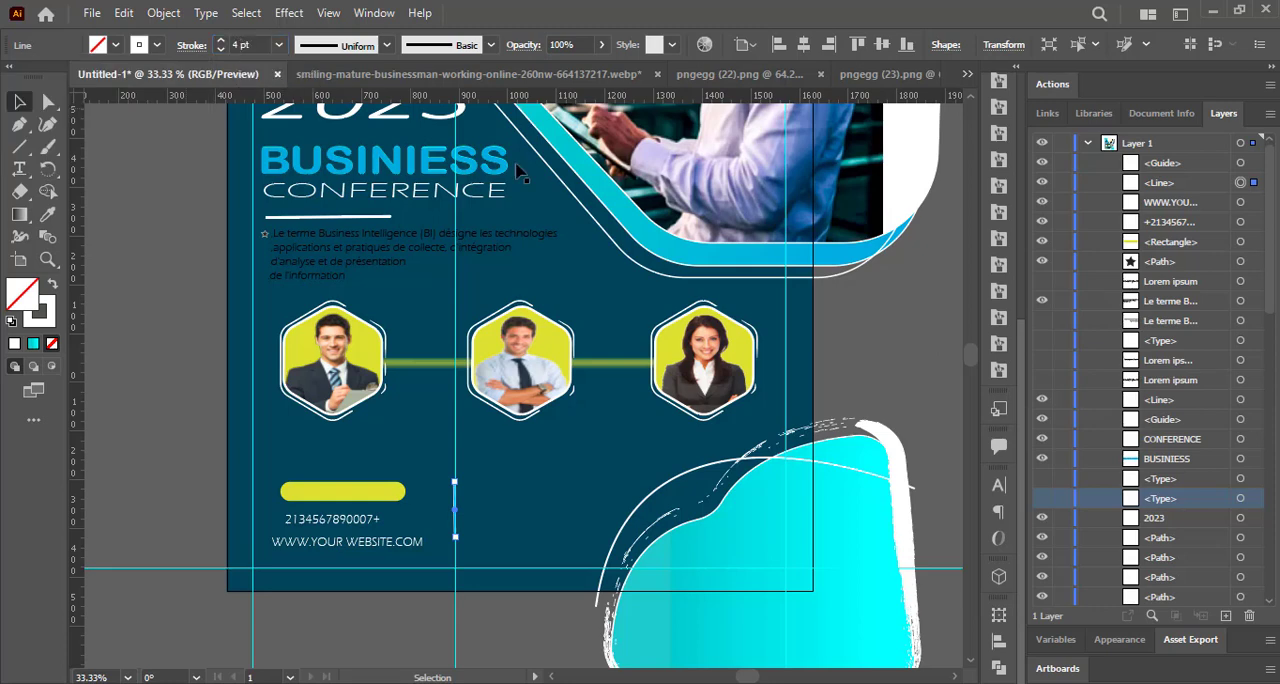
Give the vertical line round caps and round joins, and move its guide off the artboard beyond the flyer's left edge.
left_click(998, 485)
left_click(905, 479)
left_click(998, 512)
left_click(998, 486)
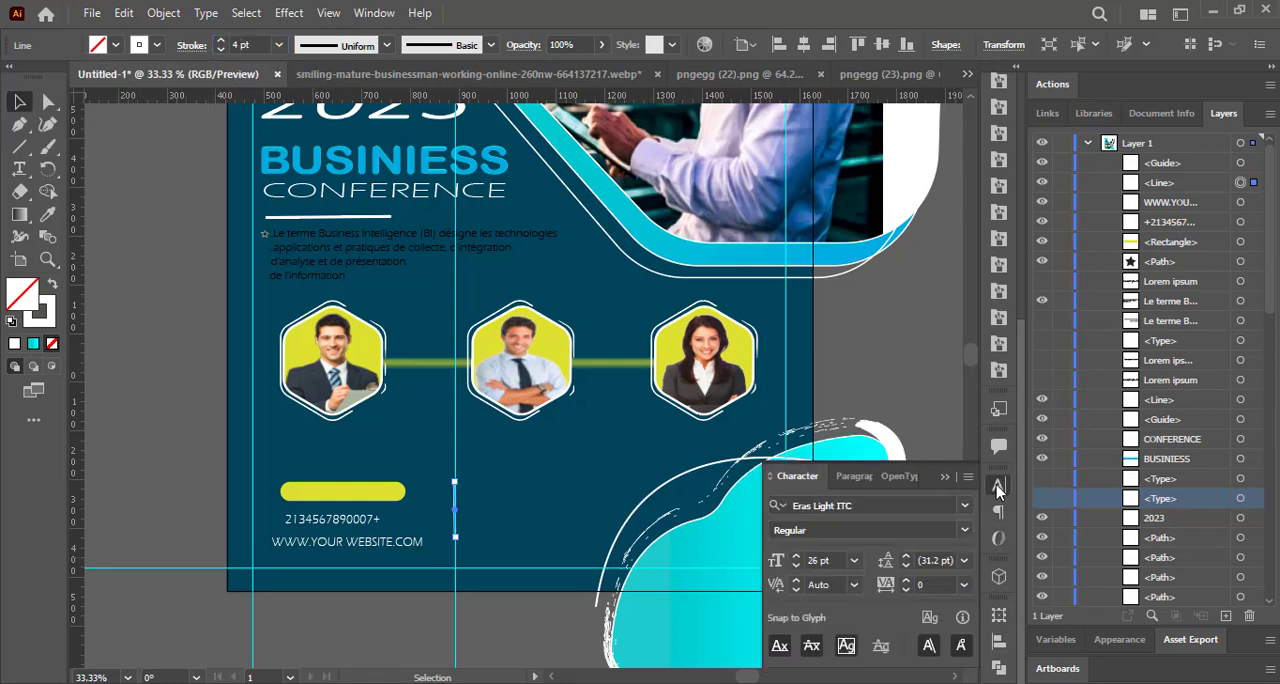
left_click(896, 481)
left_click(846, 479)
left_click(900, 480)
left_click(999, 648)
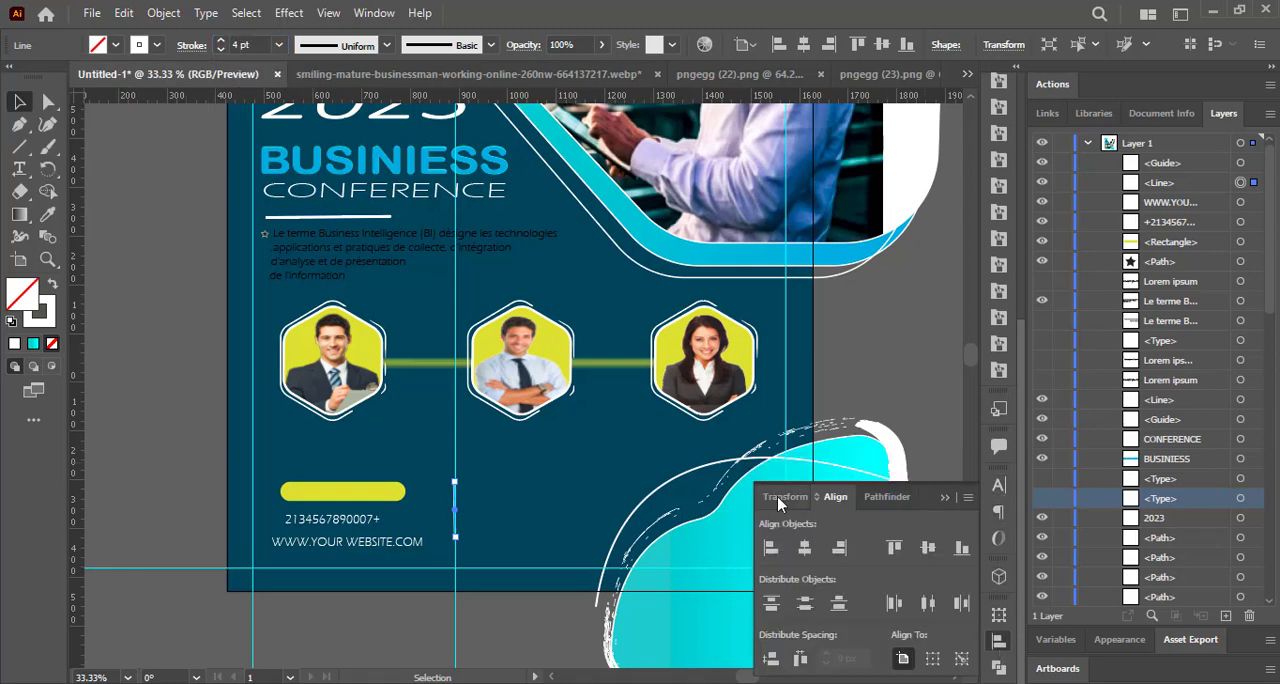
left_click(778, 495)
left_click(1004, 616)
left_click_drag(1020, 410, 1020, 180)
left_click(998, 215)
left_click(856, 261)
left_click(856, 286)
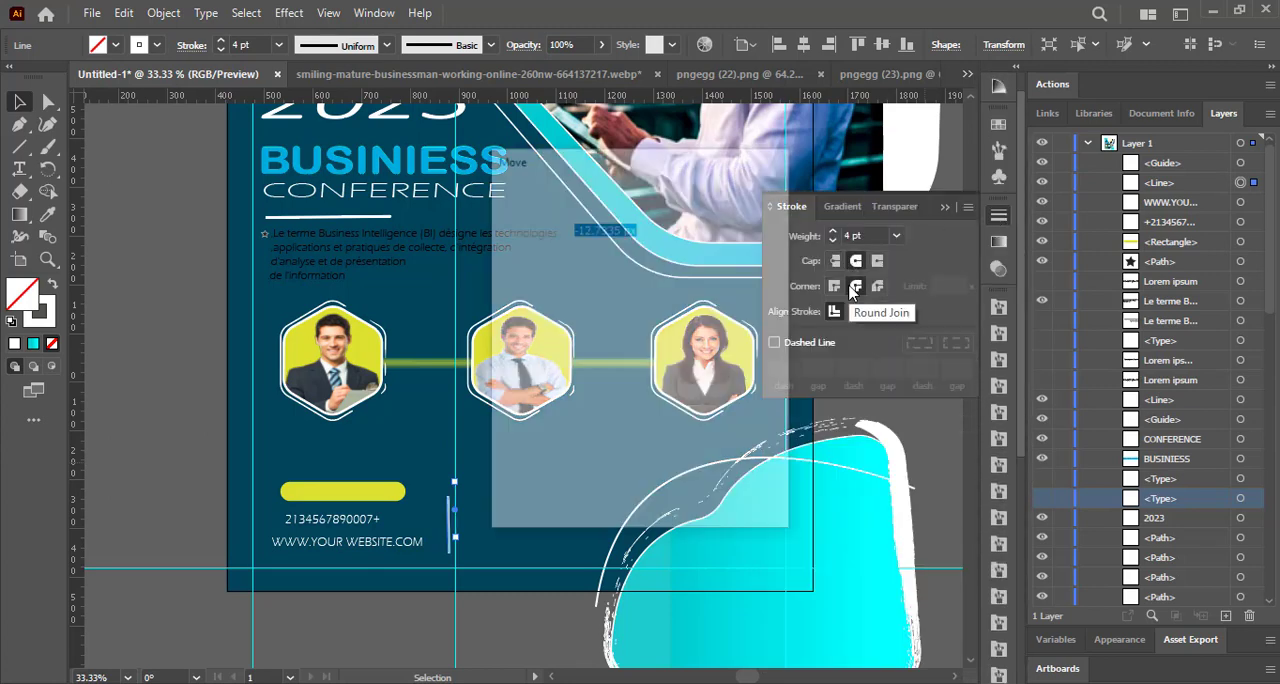
left_click_drag(455, 640, 228, 527)
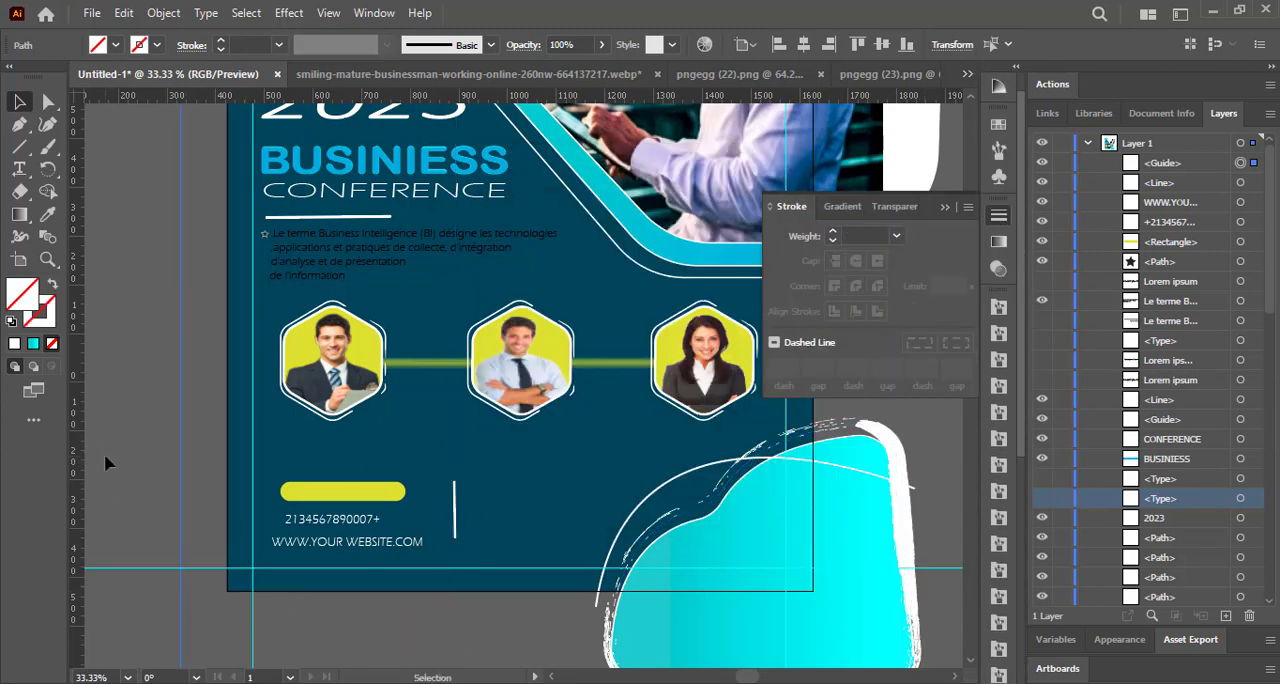
Add the date January 13 beside the vertical line, fill it blue at 31 pt and move it slightly down.
key("t")
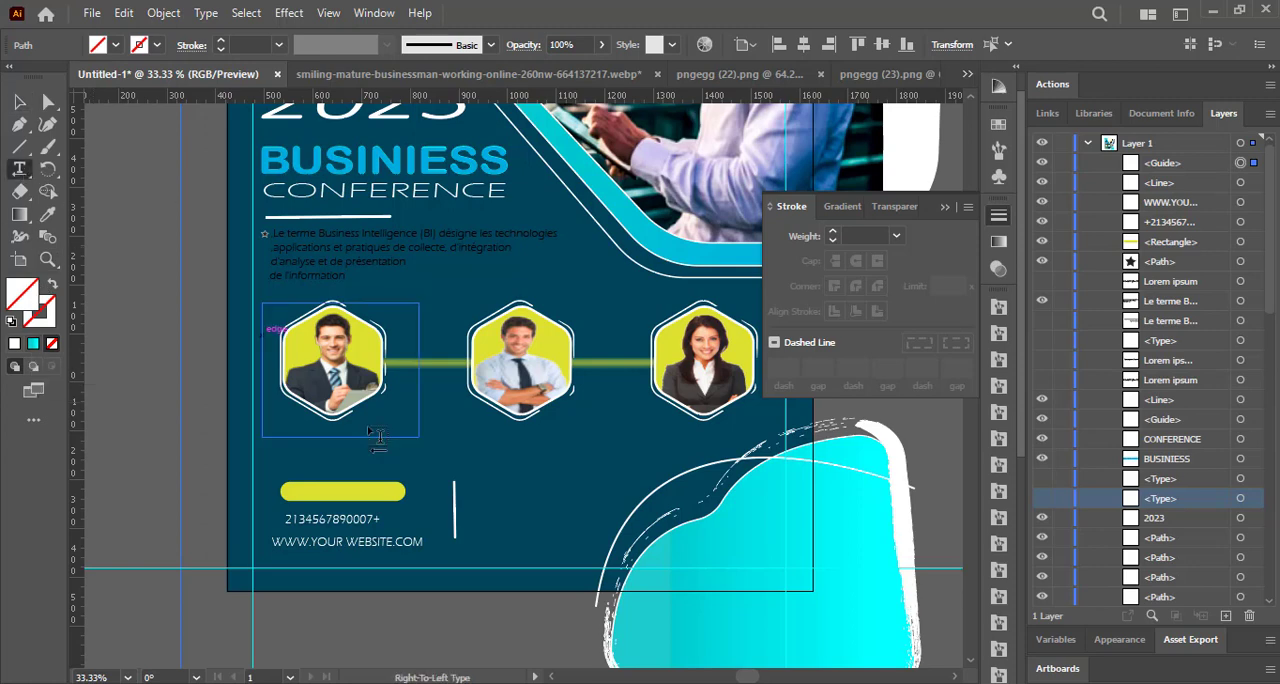
left_click(488, 478)
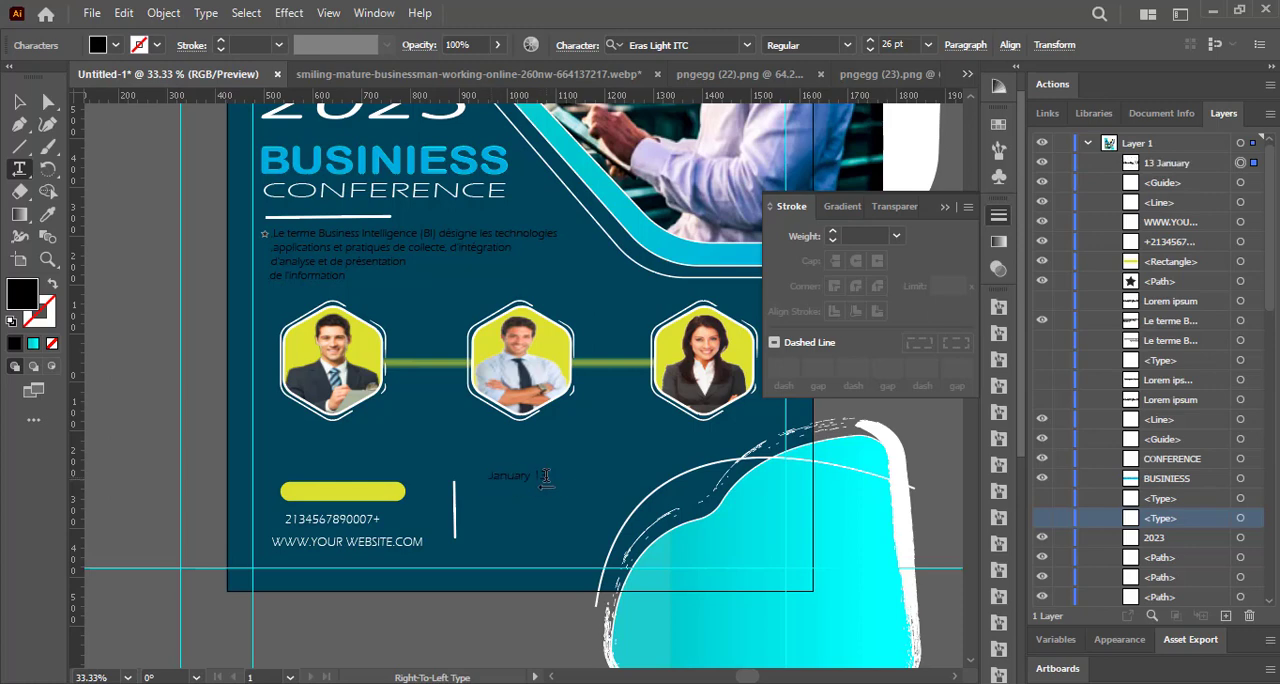
left_click(116, 45)
left_click(146, 91)
double_click(870, 41)
triple_click(870, 41)
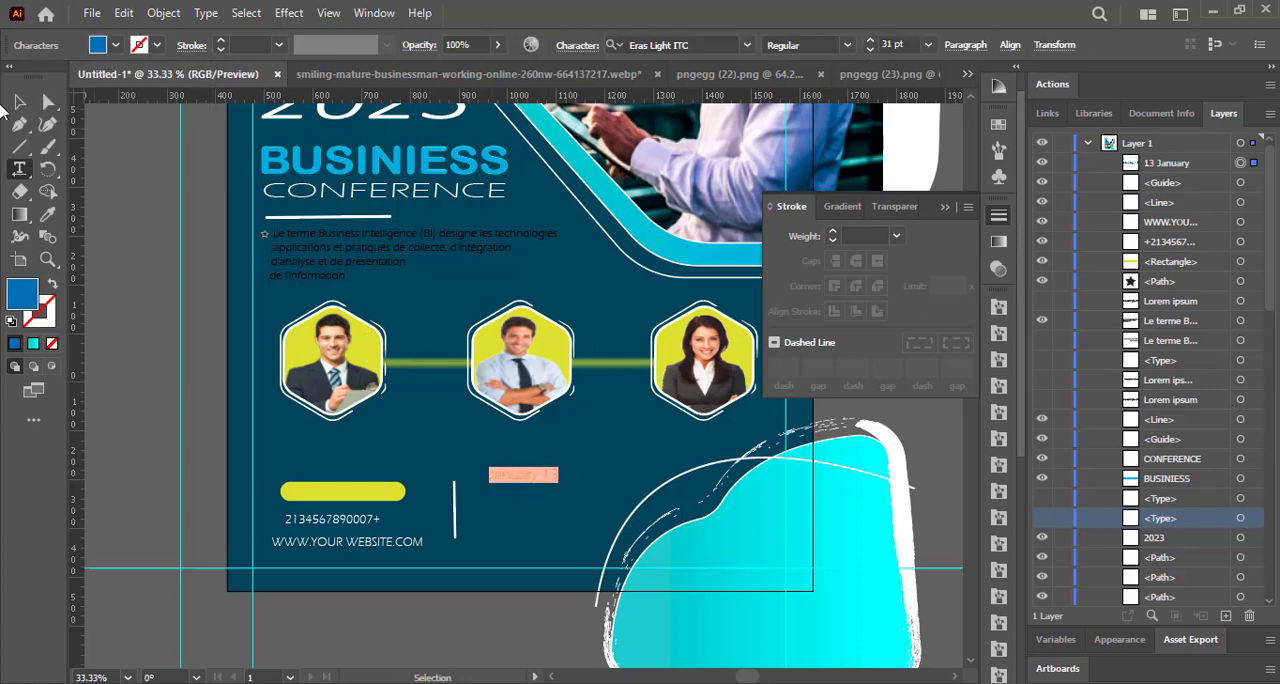
left_click(19, 102)
left_click_drag(534, 480, 530, 493)
Recolour the 13 in the date text turquoise.
double_click(540, 490)
left_click(116, 45)
left_click(107, 78)
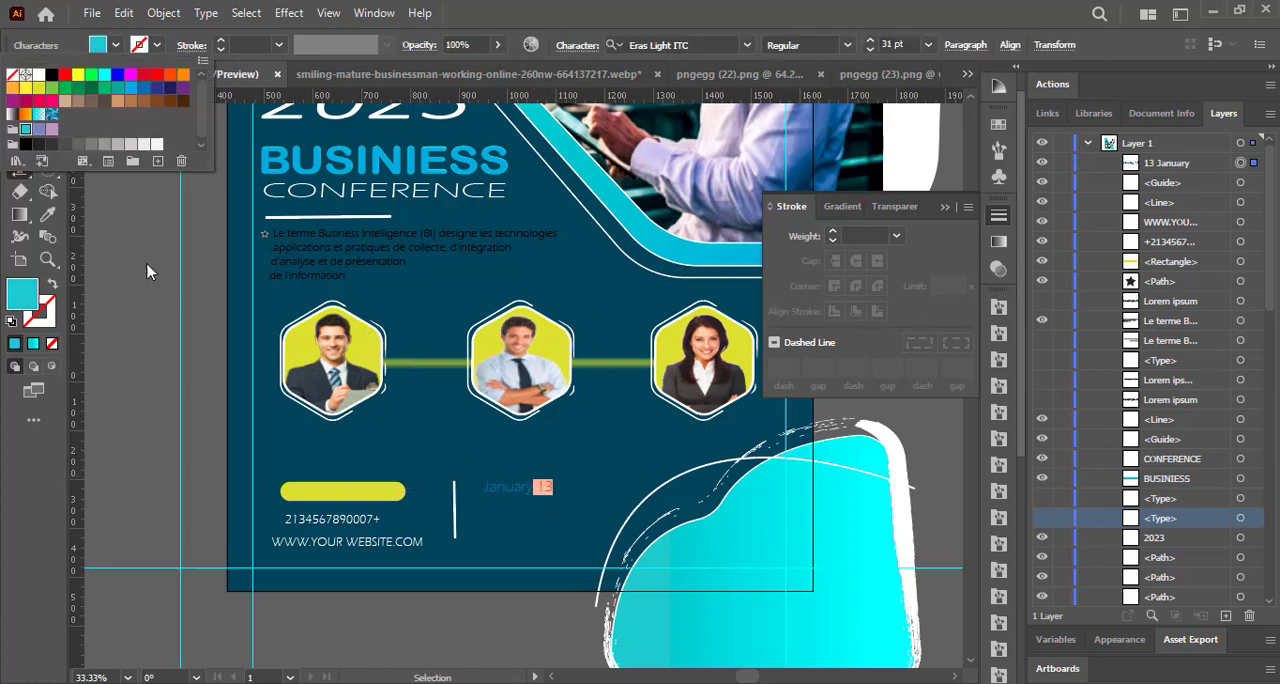
left_click(150, 269, "ctrl")
Change the font of the whole date text to Franklin Gothic Demi.
triple_click(510, 488)
right_click(504, 484)
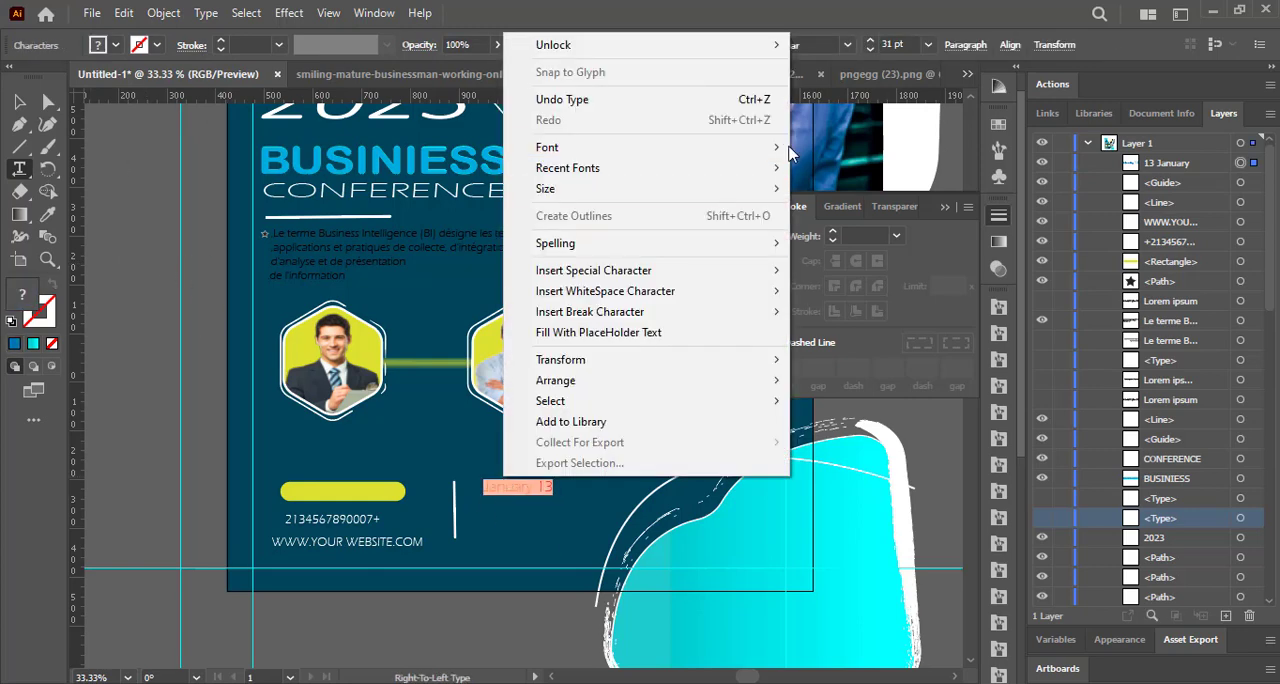
mouse_move(787, 149)
left_click(876, 219)
left_click(145, 284, "ctrl")
left_click(19, 104)
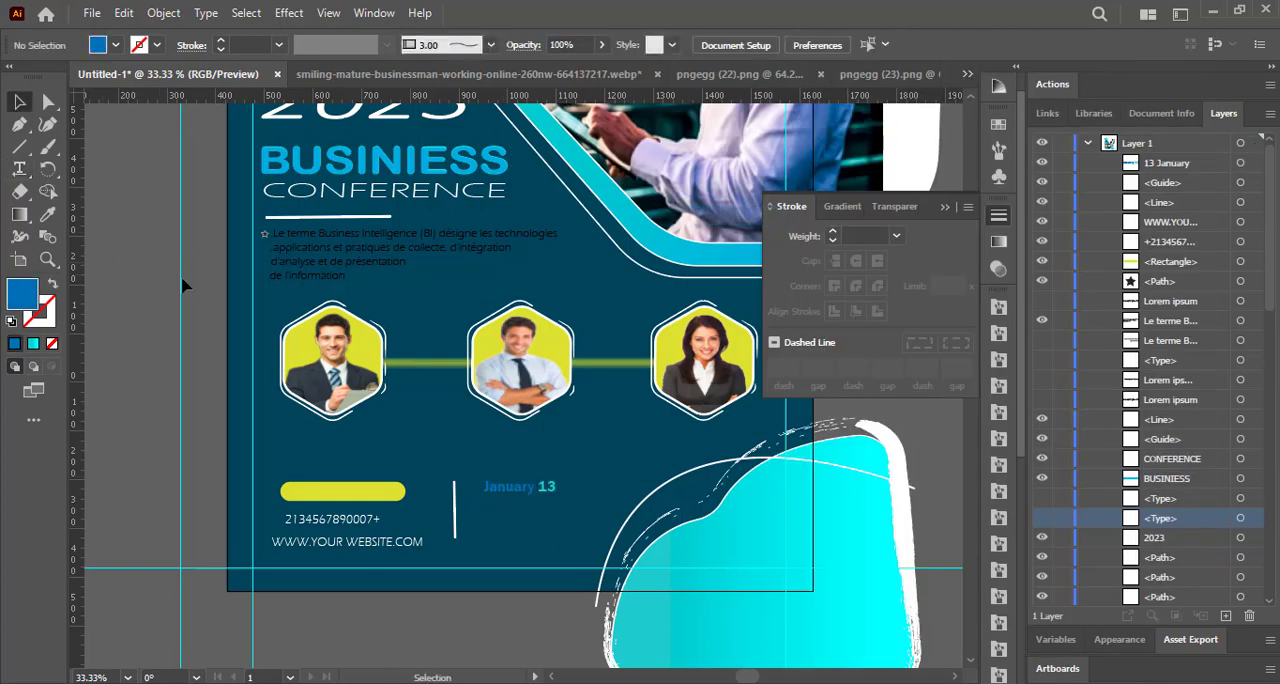
Add the text 9:00 start below the date and scale it down to about 19 pt.
left_click(19, 169)
left_click(486, 510)
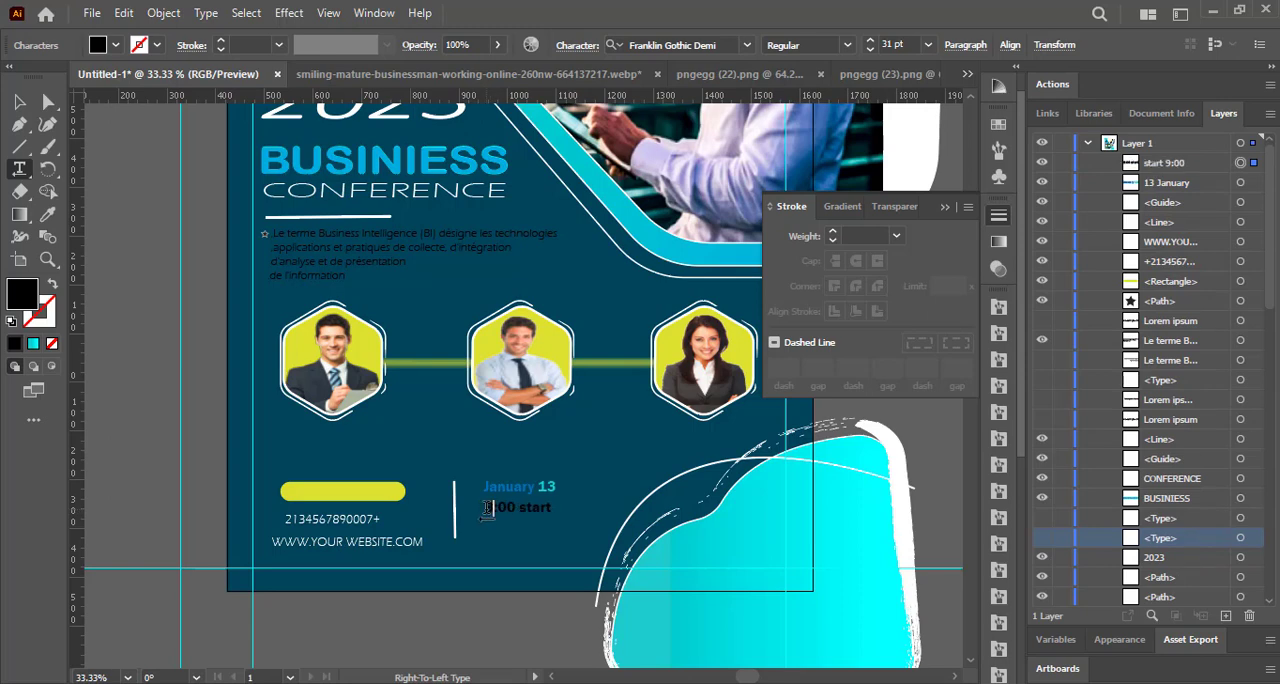
left_click(551, 512)
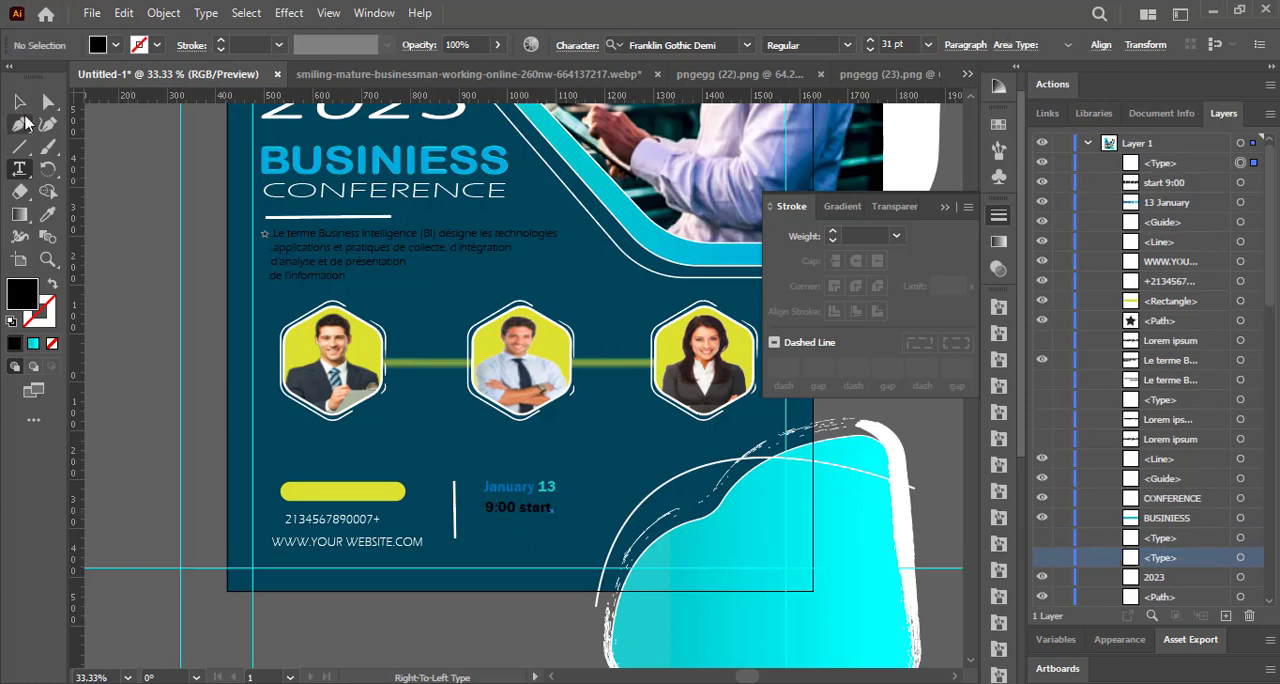
left_click(19, 103)
left_click(537, 508)
left_click_drag(556, 517, 555, 510)
Fill the 9:00 start text light grey and adjust the position of the date and time lines beside the vertical line.
double_click(542, 506)
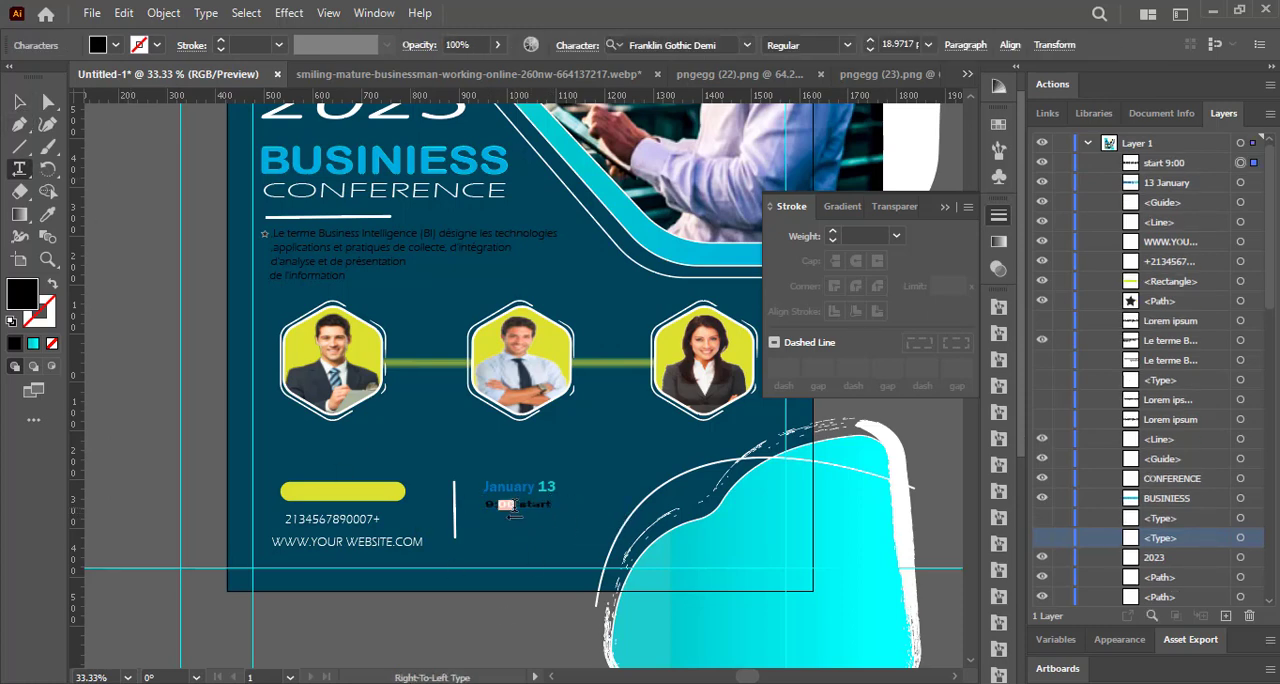
left_click(115, 45)
key("Escape")
left_click_drag(511, 506, 566, 488)
left_click(506, 488)
left_click_drag(532, 493, 524, 513)
left_click(581, 512)
left_click(126, 345)
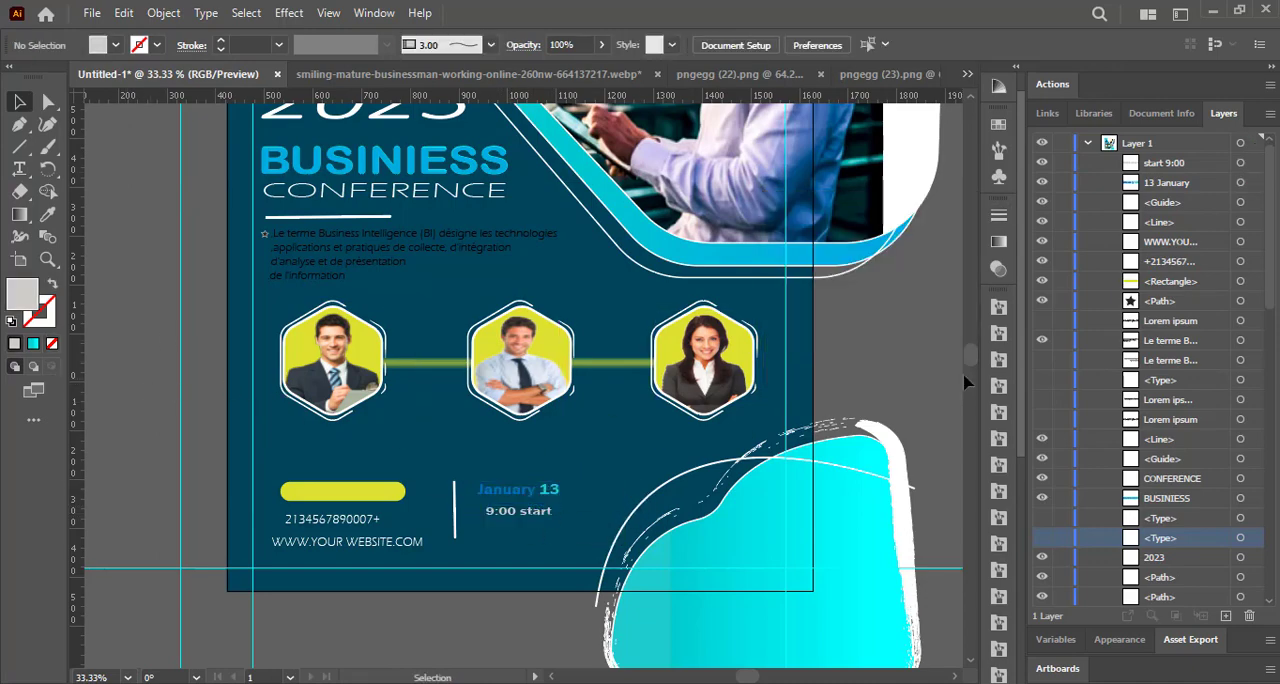
Place the black text LOGO on the cyan shape at the flyer's upper left corner.
left_click_drag(967, 362, 968, 350)
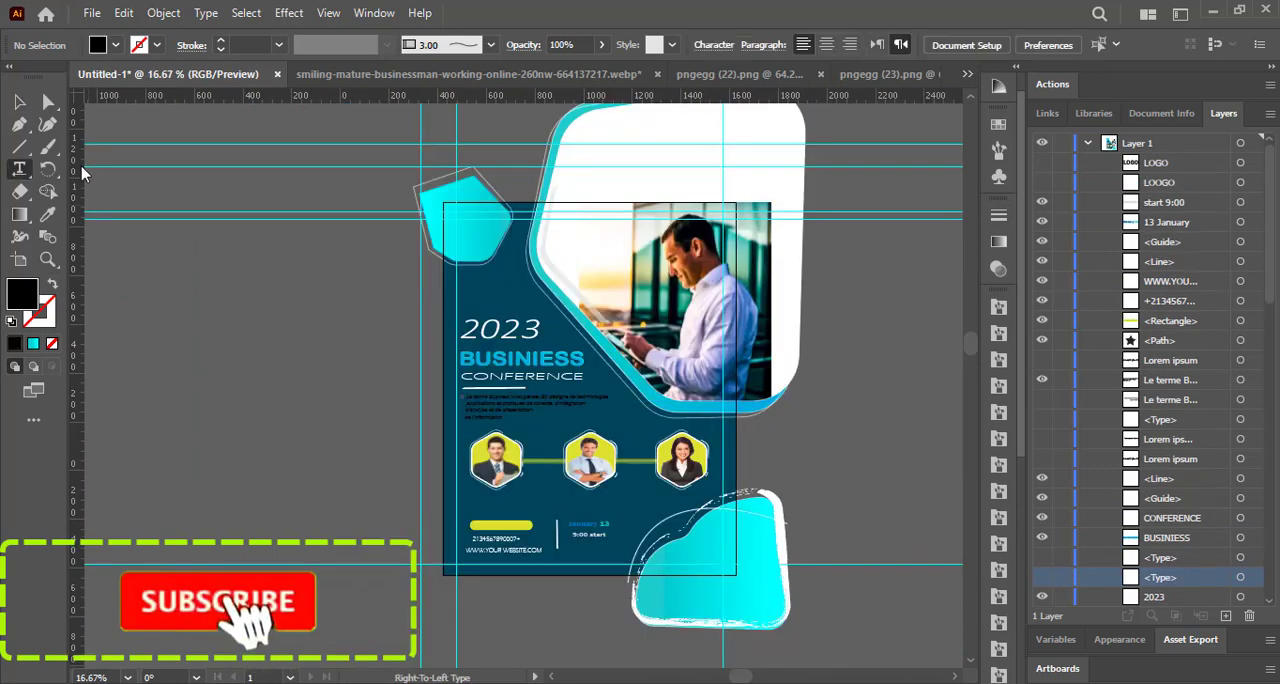
left_click(458, 214)
left_click(1042, 165)
left_click(19, 103)
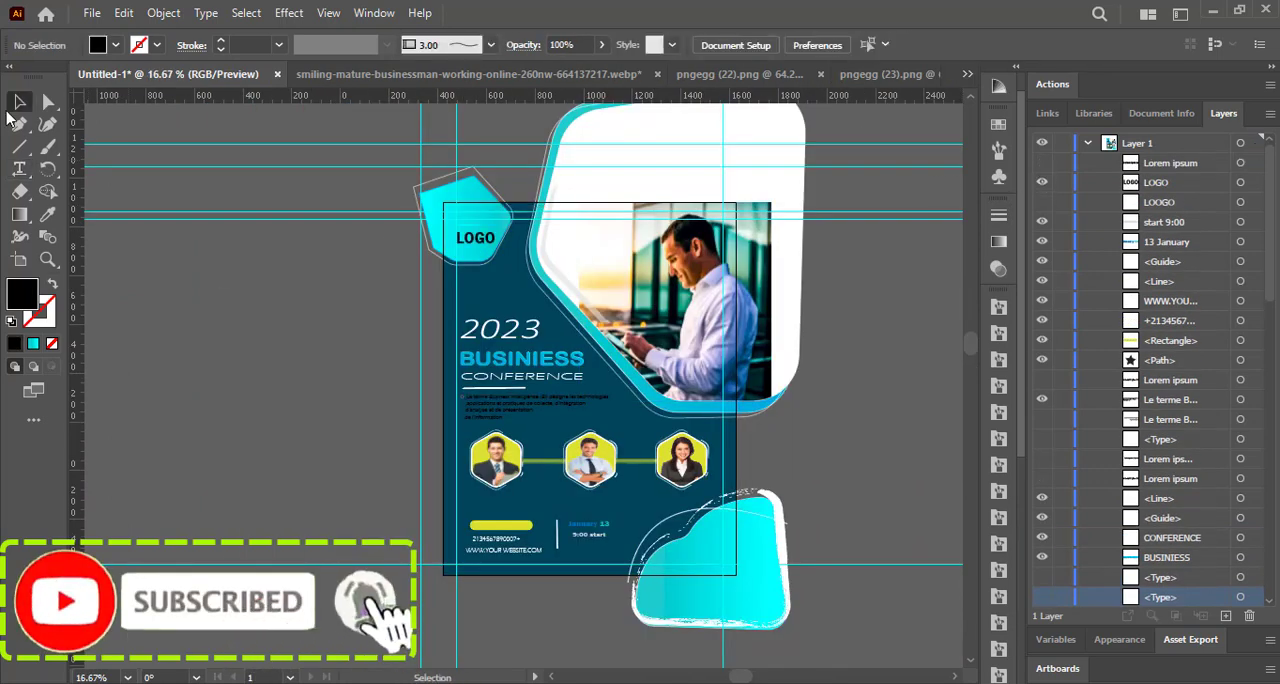
Draw a small black hexagon on the canvas outside the flyer and duplicate it sideways so the two overlap.
right_click(19, 147)
left_click(98, 197)
mouse_move(169, 268)
left_mouse_down()
mouse_move(195, 280)
mouse_move(183, 270)
left_mouse_up()
left_click(19, 102)
left_click(130, 232)
left_click(172, 270)
left_click(187, 130)
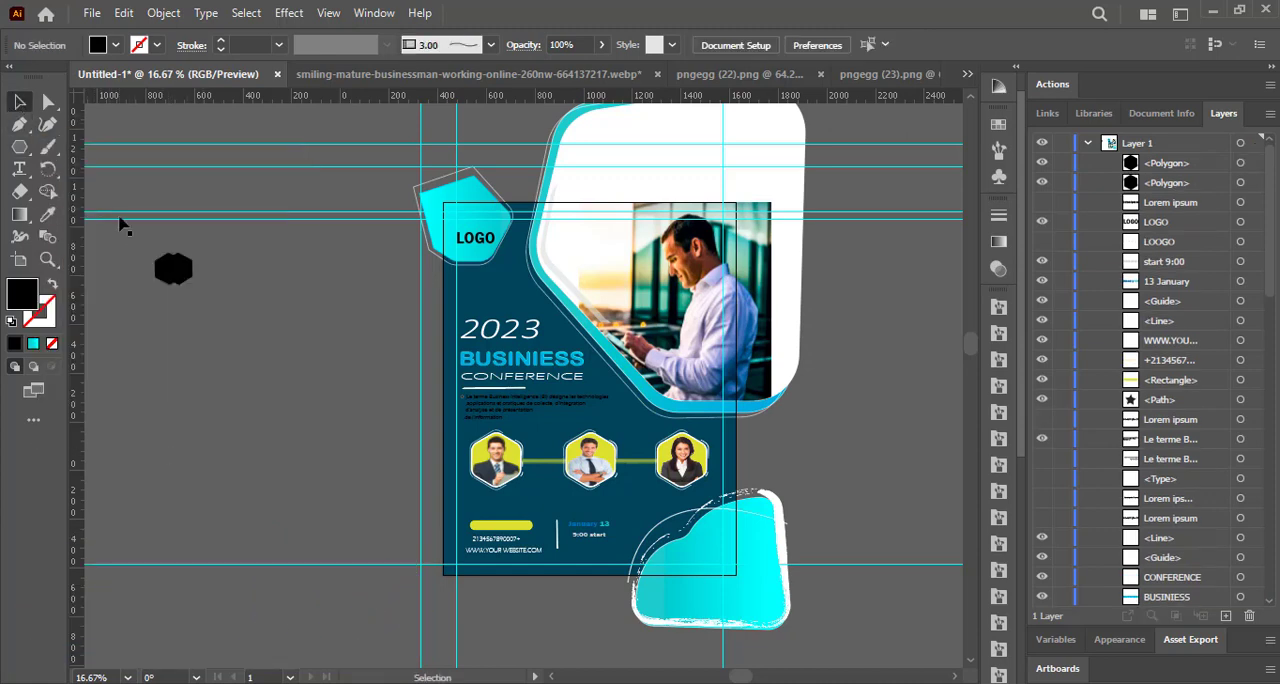
Fill the right hexagon light blue and the left hexagon teal green.
left_click(160, 270)
left_click(33, 343)
left_click(143, 306)
left_click(187, 276)
left_click(115, 45)
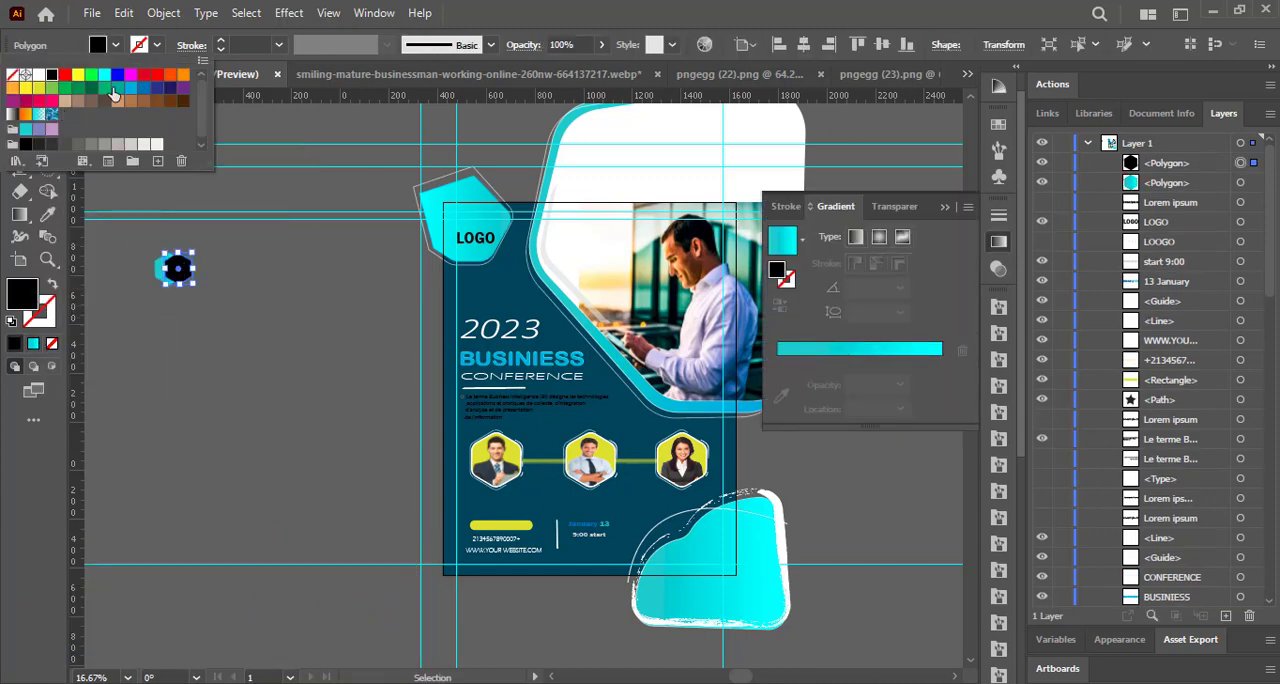
left_click(129, 91)
left_click(124, 256)
left_click(159, 270)
left_click(115, 45)
left_click(115, 93)
Split the overlapping hexagons with the Shape Builder and set the shared centre area to no fill.
left_click_drag(138, 238, 217, 293)
left_click(50, 190)
left_click(174, 268)
left_click(115, 45)
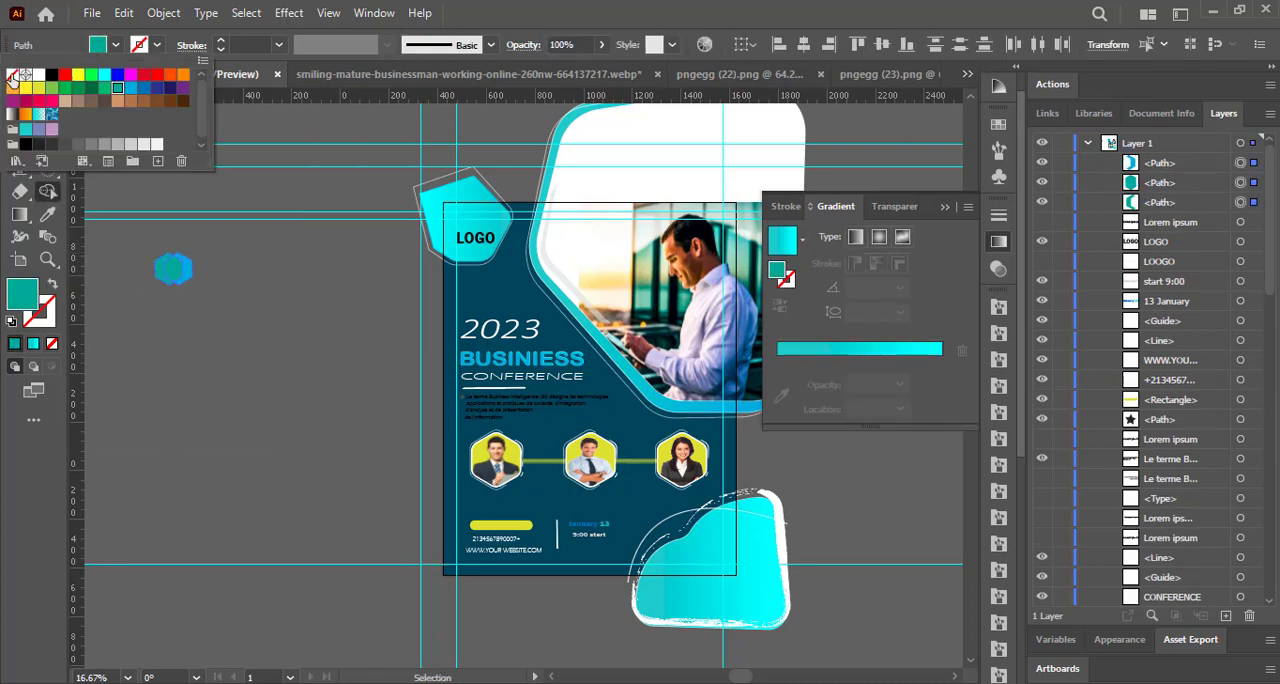
left_click(11, 62)
left_click(174, 272)
left_click(20, 102)
left_click(127, 198)
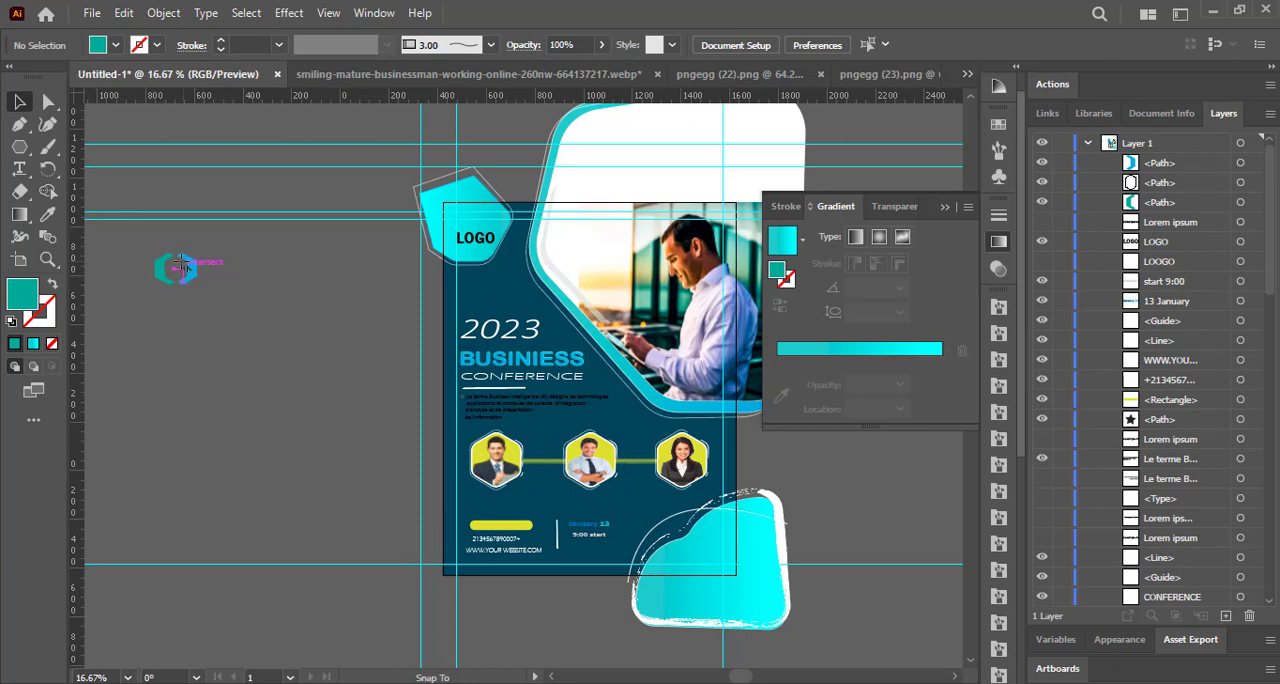
left_click(184, 268)
left_click(48, 191)
left_click(115, 45)
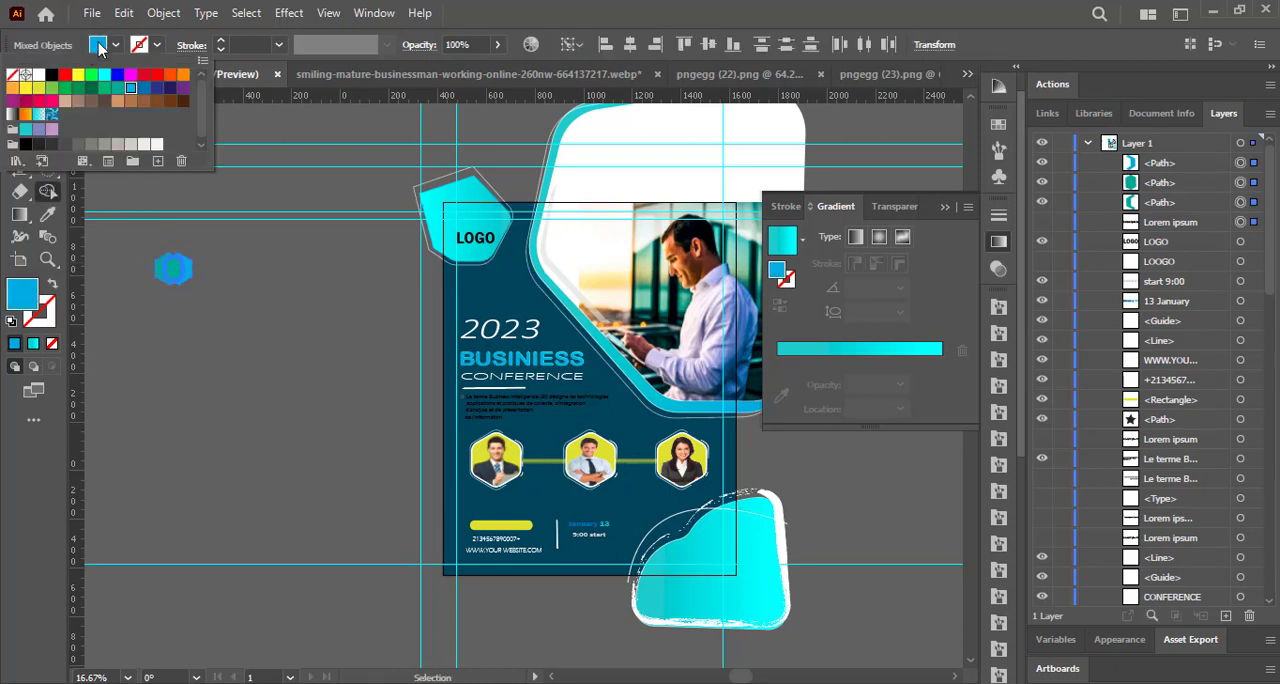
left_click(11, 62)
left_click(174, 271)
Place the hexagon icon just above the LOGO text and group its two coloured pieces.
left_click(20, 102)
left_click_drag(160, 270, 479, 214)
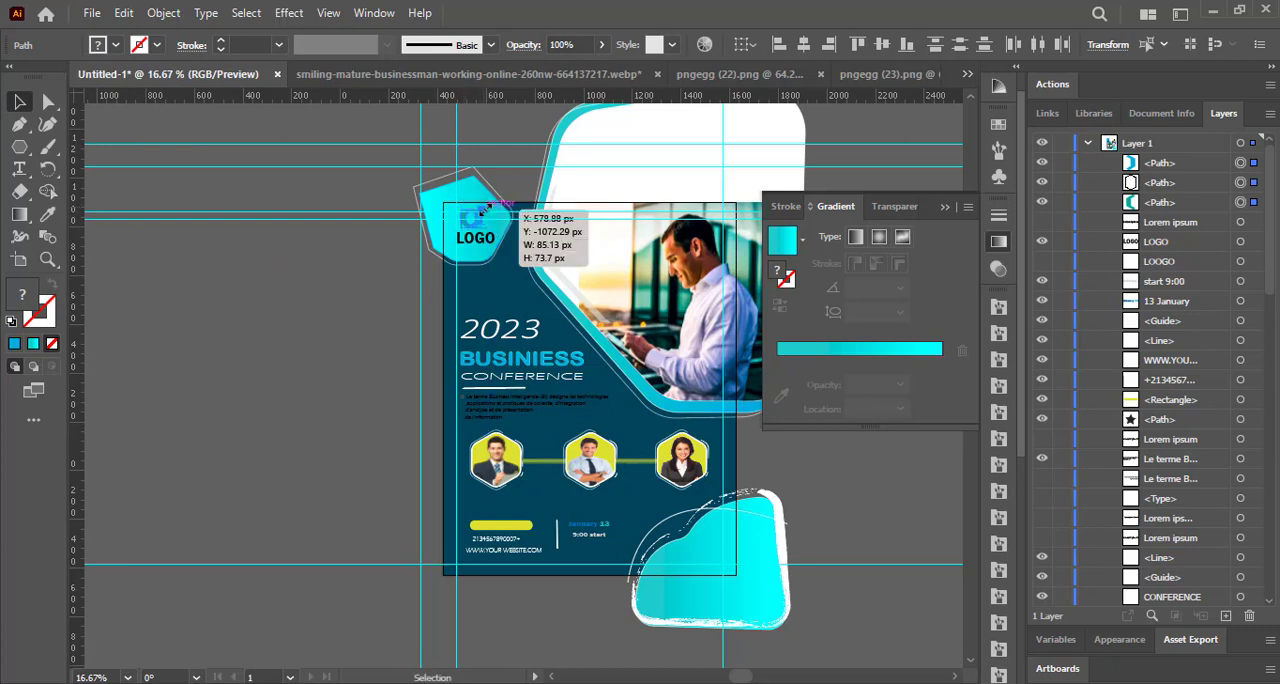
left_click(476, 239)
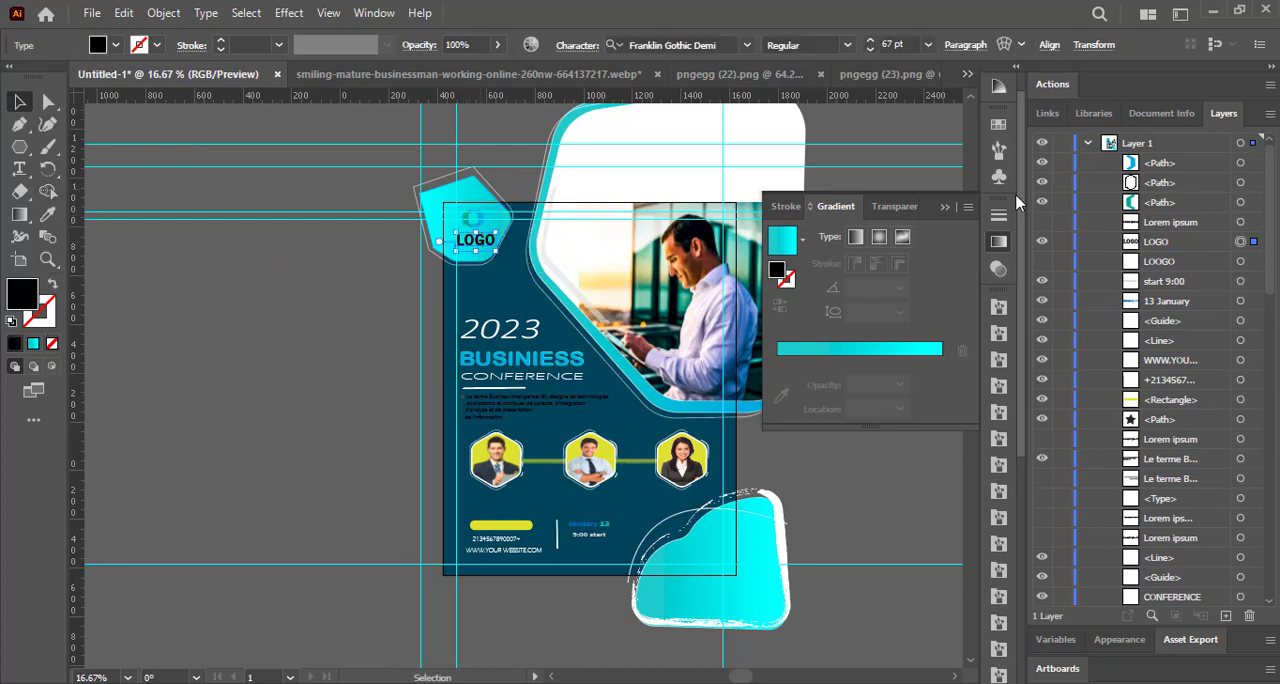
left_click(1240, 203)
left_click(1241, 164, "shift")
key("ctrl+g")
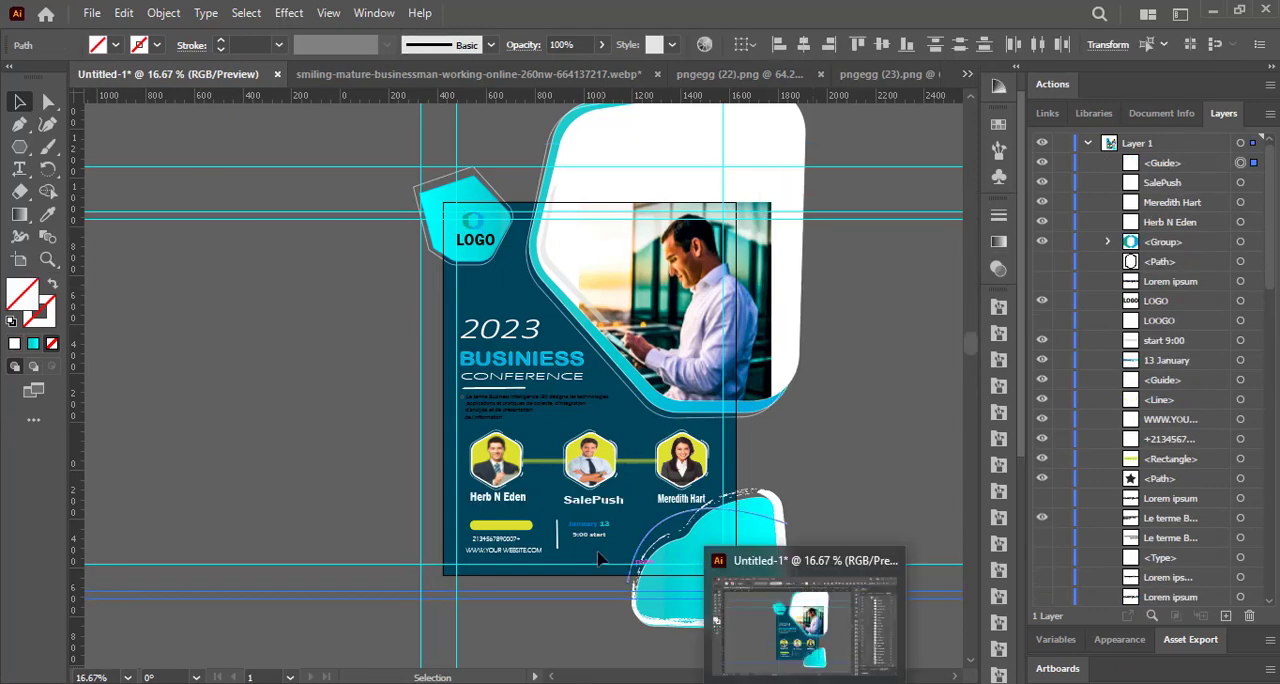
Scale down the name labels below the middle and first portraits slightly.
left_click_drag(622, 501, 618, 495)
left_click(548, 503)
left_click(488, 497)
left_click_drag(470, 492, 473, 496)
left_click_drag(526, 494, 523, 496)
left_click(545, 508)
Nudge the first portrait's name label three increments up.
left_click(498, 498)
key("Up")
key("Up")
key("Up")
left_click(552, 512)
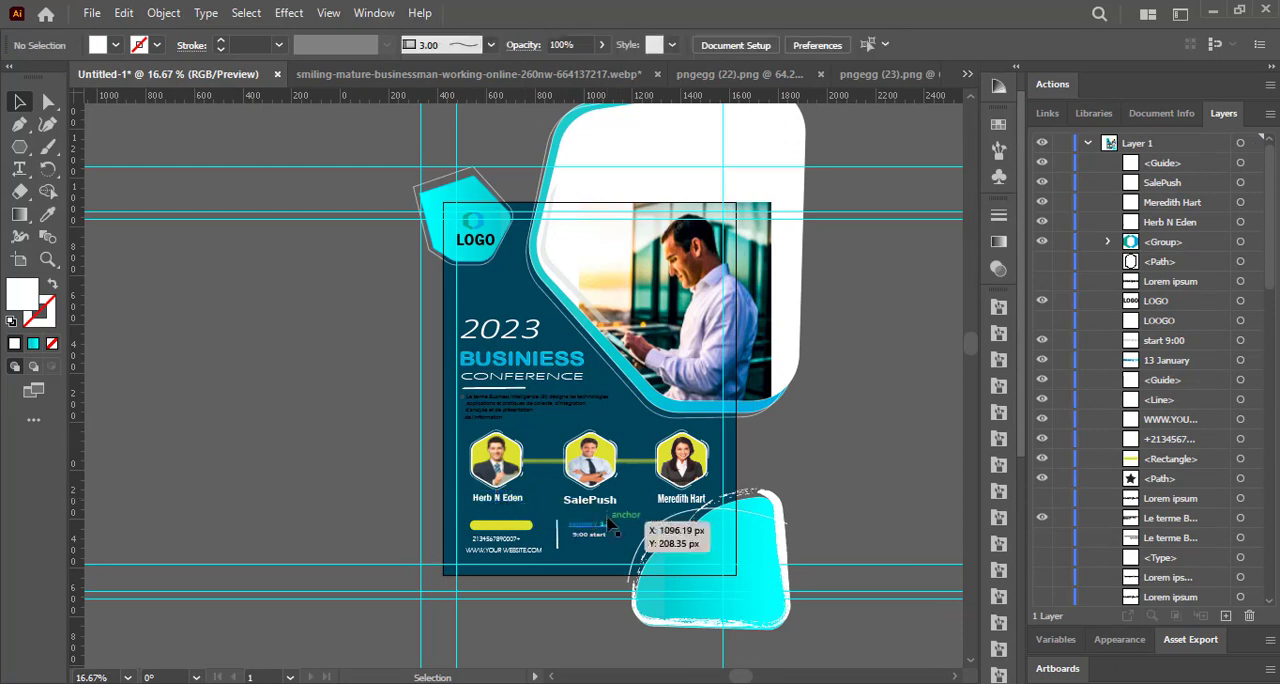
Scale the middle portrait's name label down slightly and nudge it three increments up.
left_click(592, 501)
left_click_drag(617, 502, 615, 502)
left_click(594, 513)
left_click(585, 502)
key("Up")
key("Up")
key("Up")
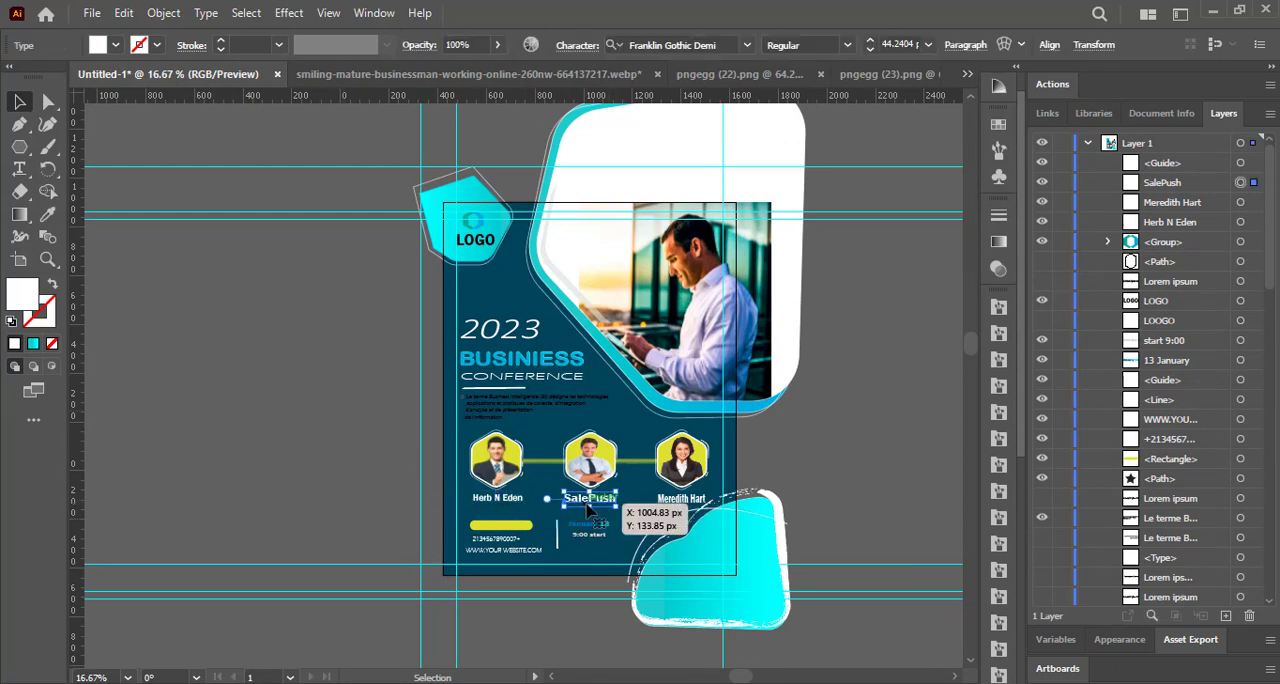
left_click(368, 444)
Stretch the third portrait's name label slightly in height and narrow the middle portrait's name label.
left_click(683, 499)
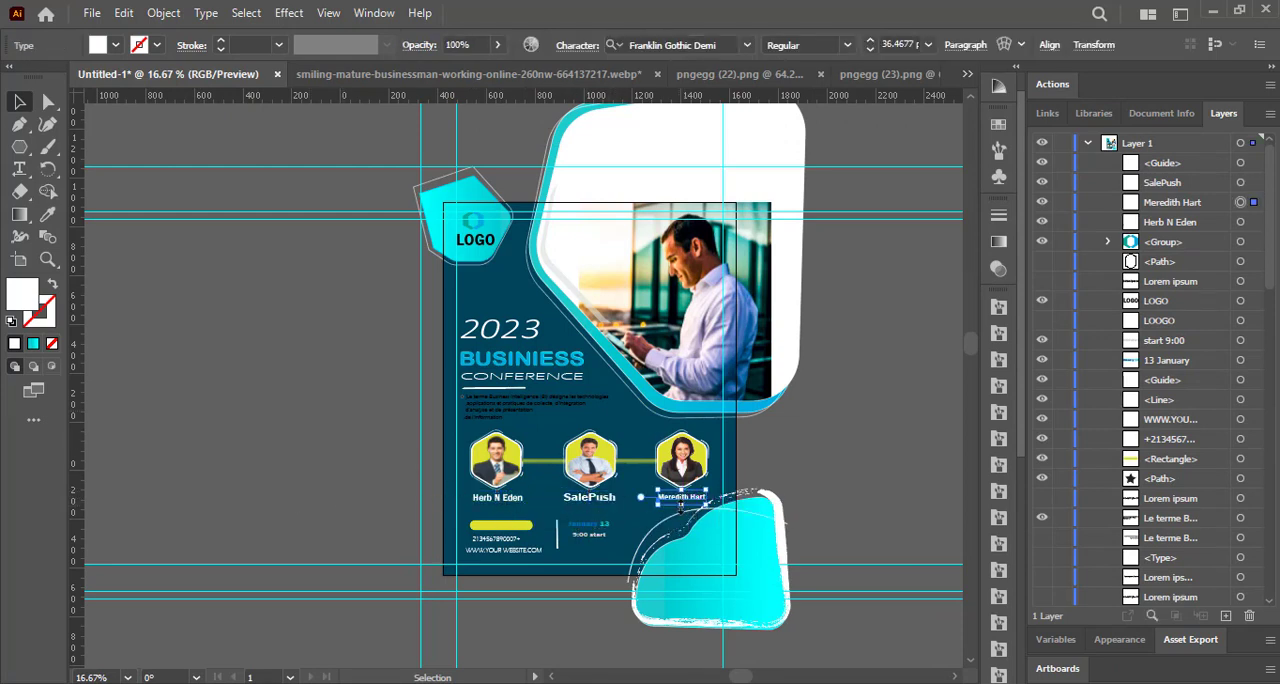
left_click_drag(681, 505, 681, 508)
left_click(378, 456)
left_click(590, 498)
left_click_drag(563, 502, 570, 503)
Paste the two-line caption ending in "of business" below the first portrait's name and copy it below the other two names.
left_click(268, 383)
key("ctrl+v")
left_click_drag(305, 348, 499, 512)
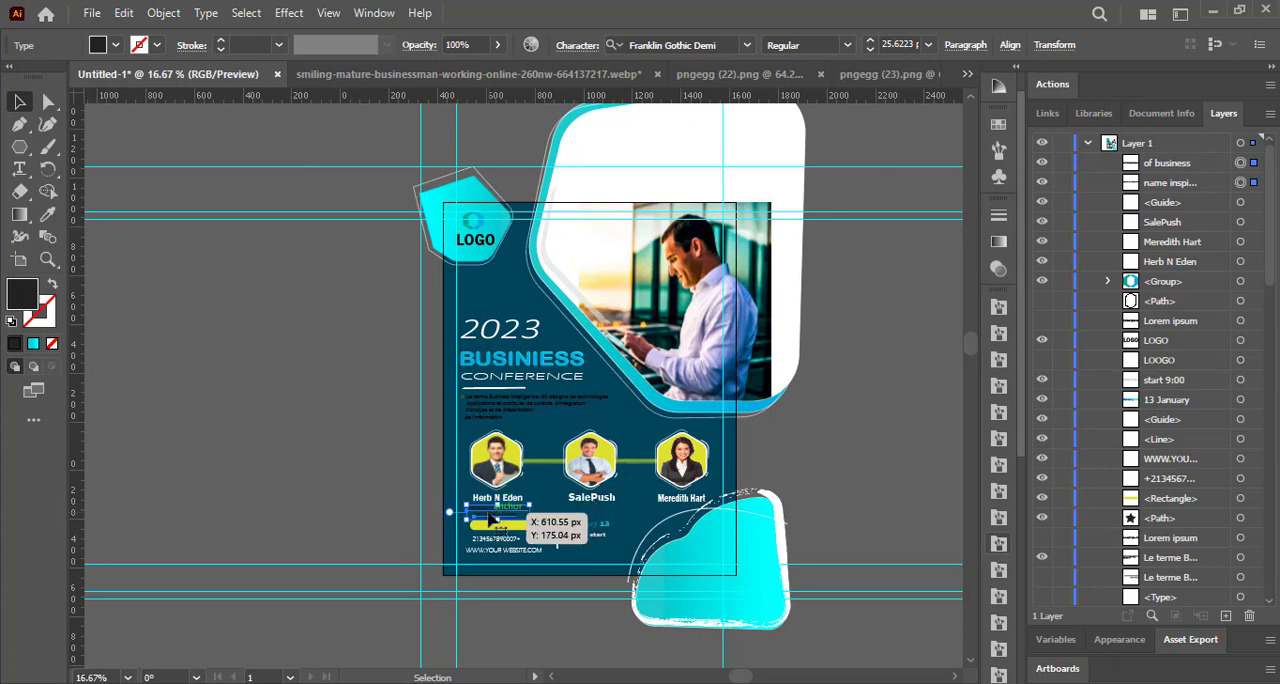
left_click_drag(490, 516, 672, 517)
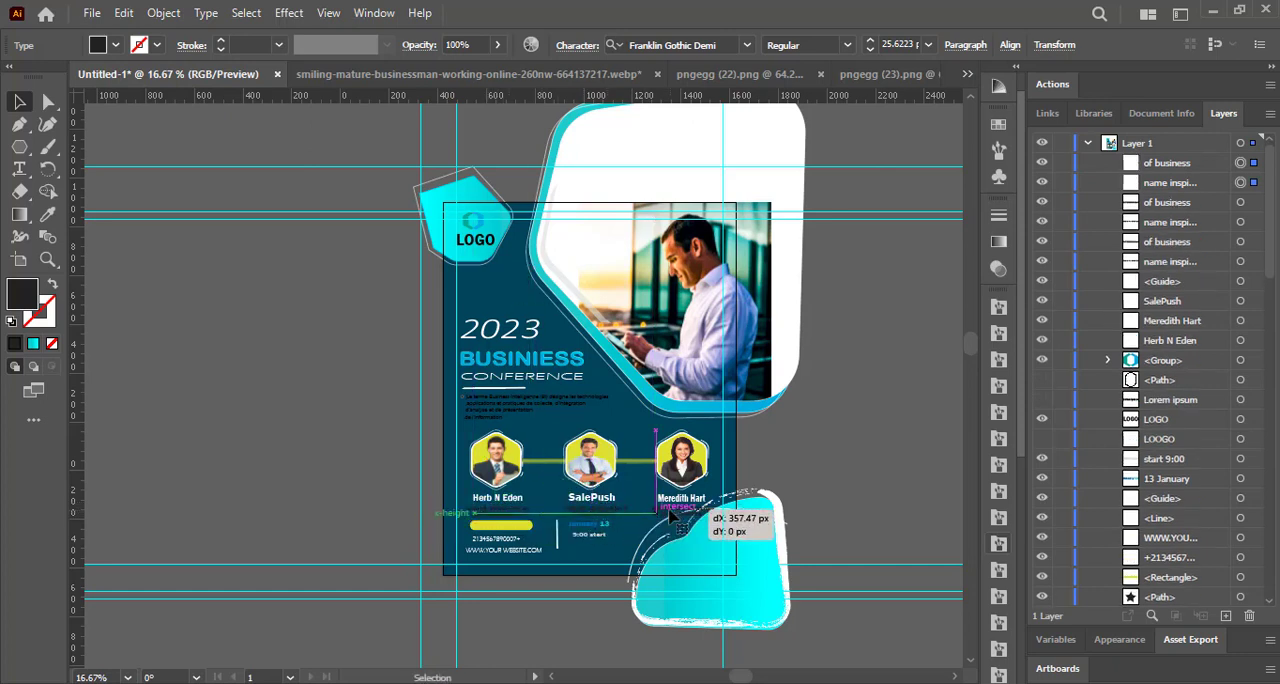
Reposition the two caption lines below the middle portrait's name so they sit centred under it.
left_click(309, 420)
left_click(594, 515)
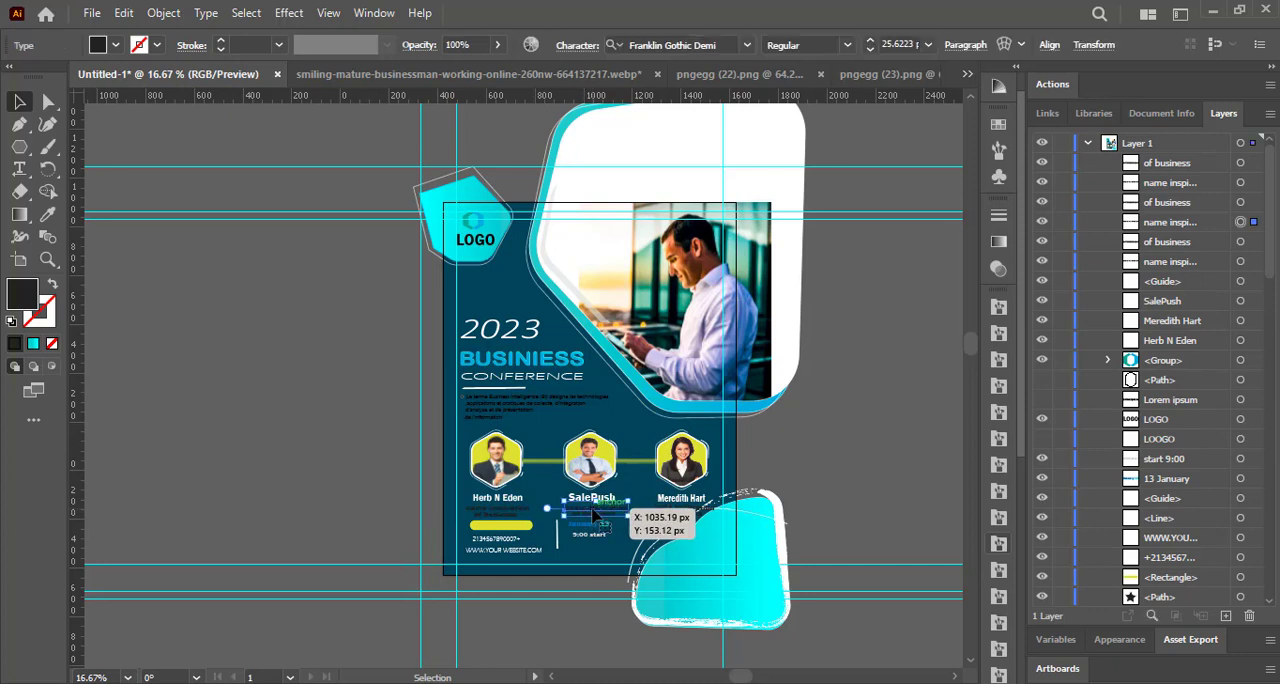
left_click_drag(600, 515, 581, 516)
left_click(377, 458)
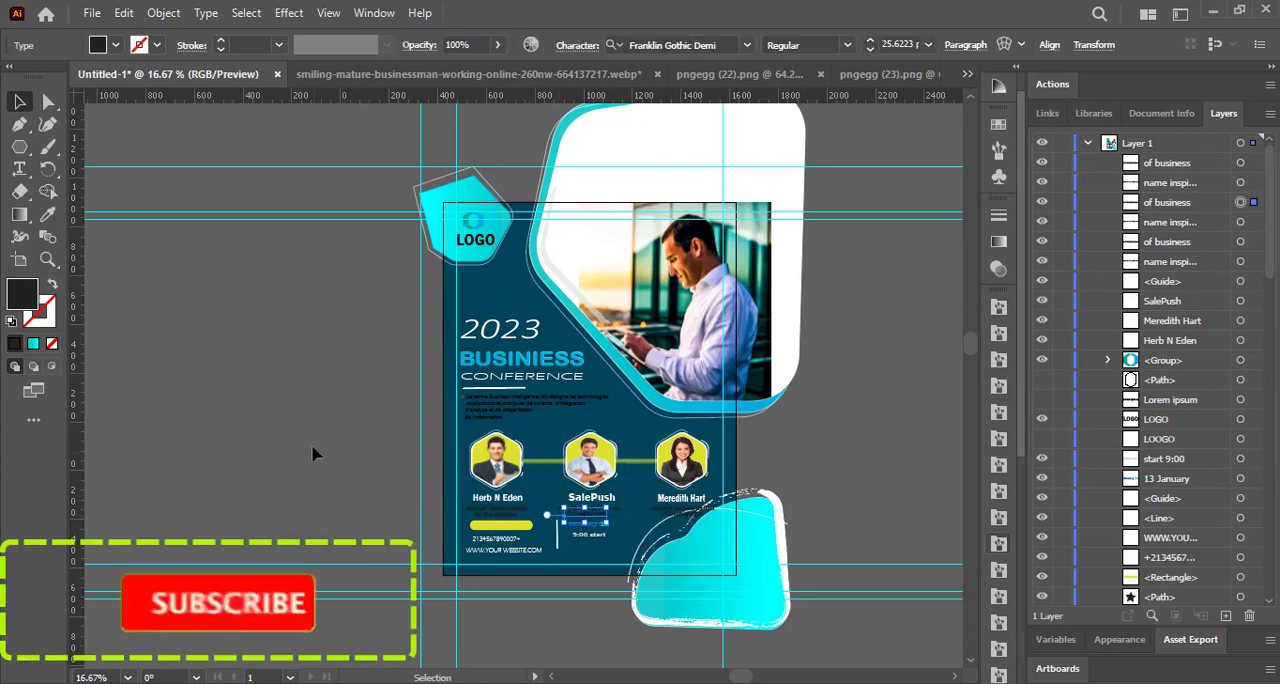
left_click(314, 451)
left_click(583, 510)
left_click(577, 515)
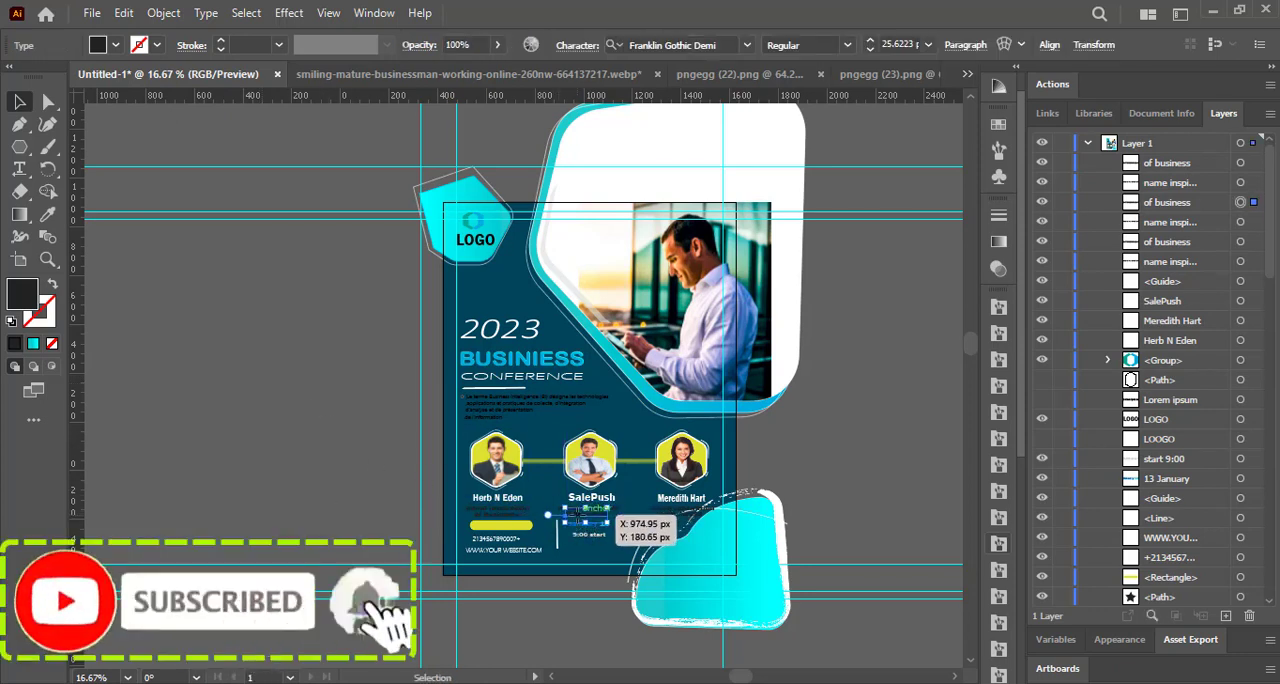
left_click(323, 432)
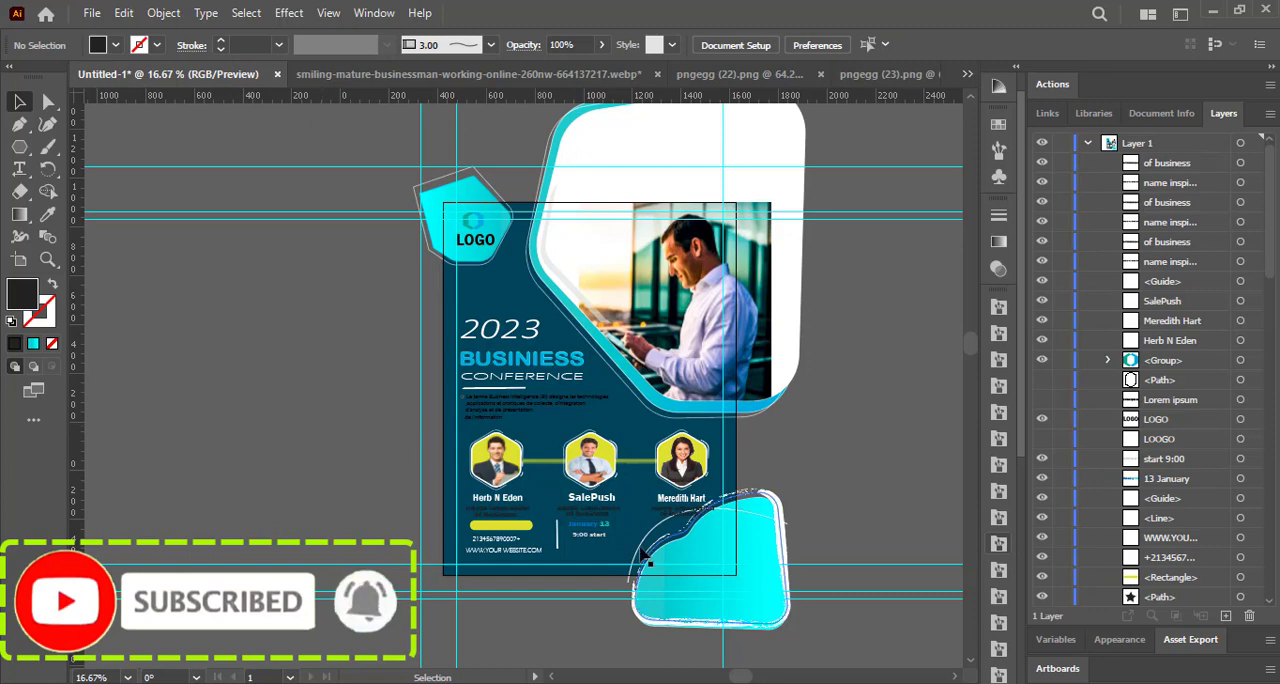
scroll(739, 679, "right", 1)
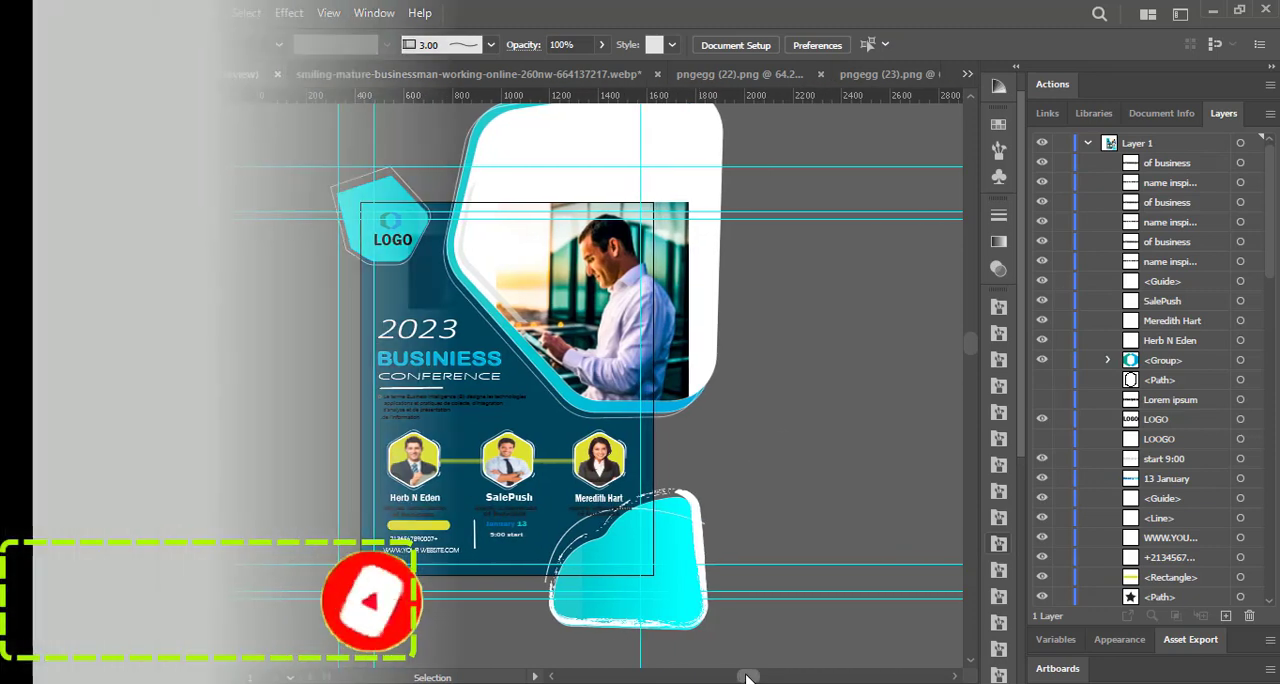